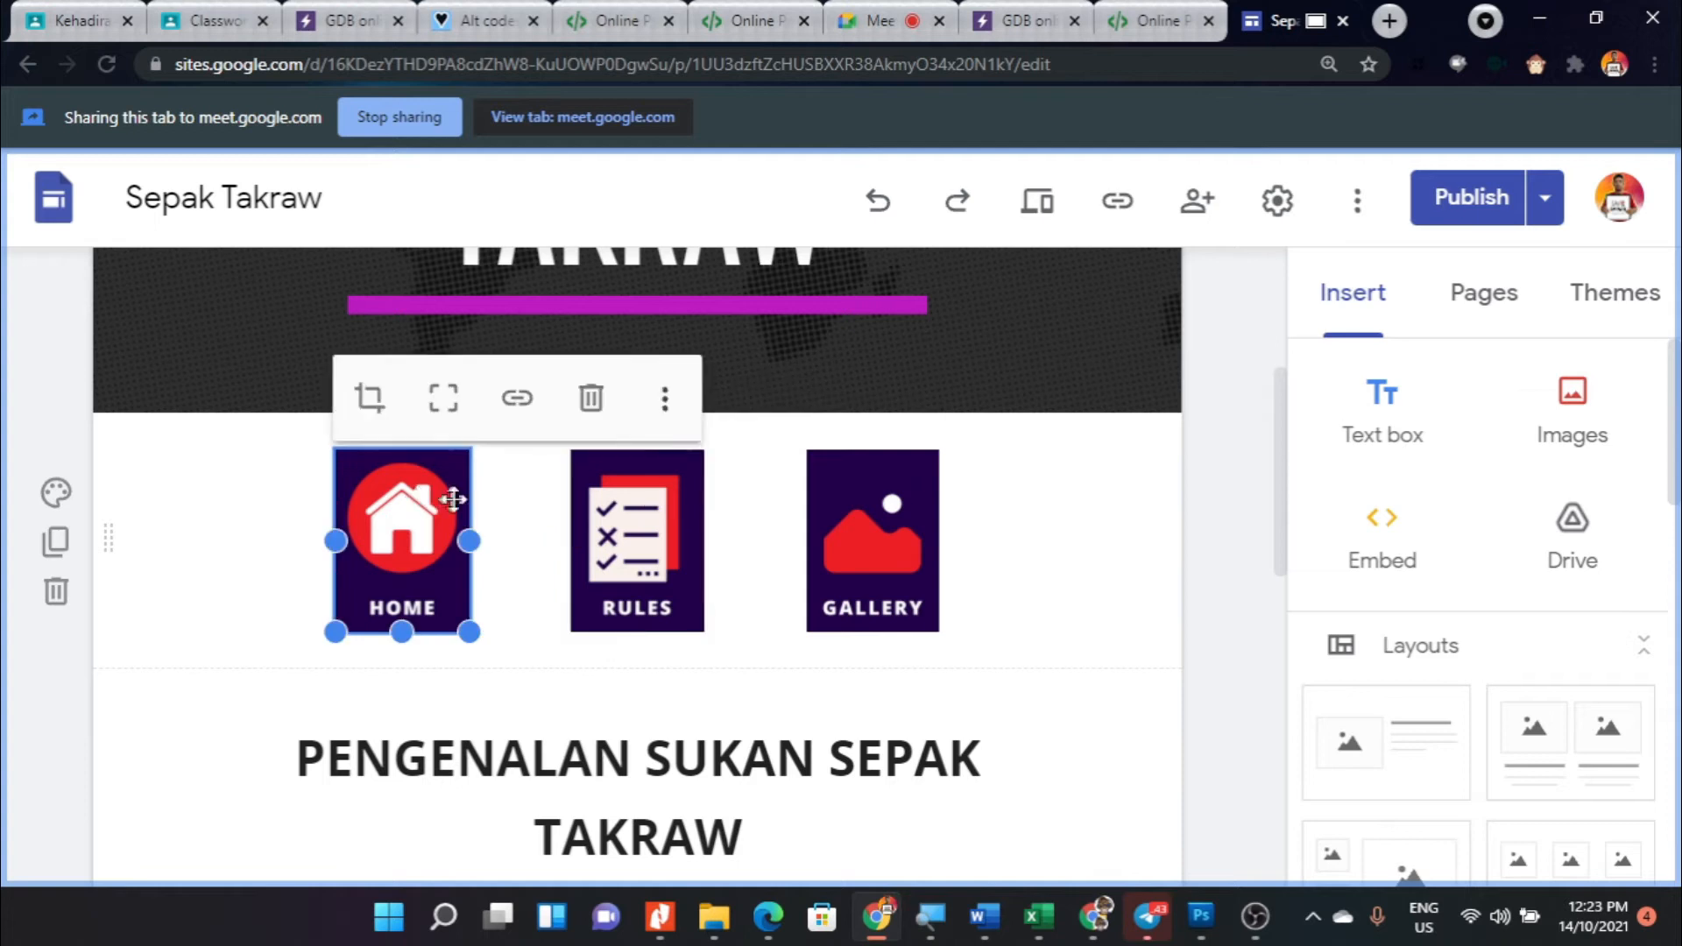
- Insert a placeholder in its own section between the Home, Rules and Gallery images and the PENGENALAN SUKAN SEPAK TAKRAW heading
click(868, 493)
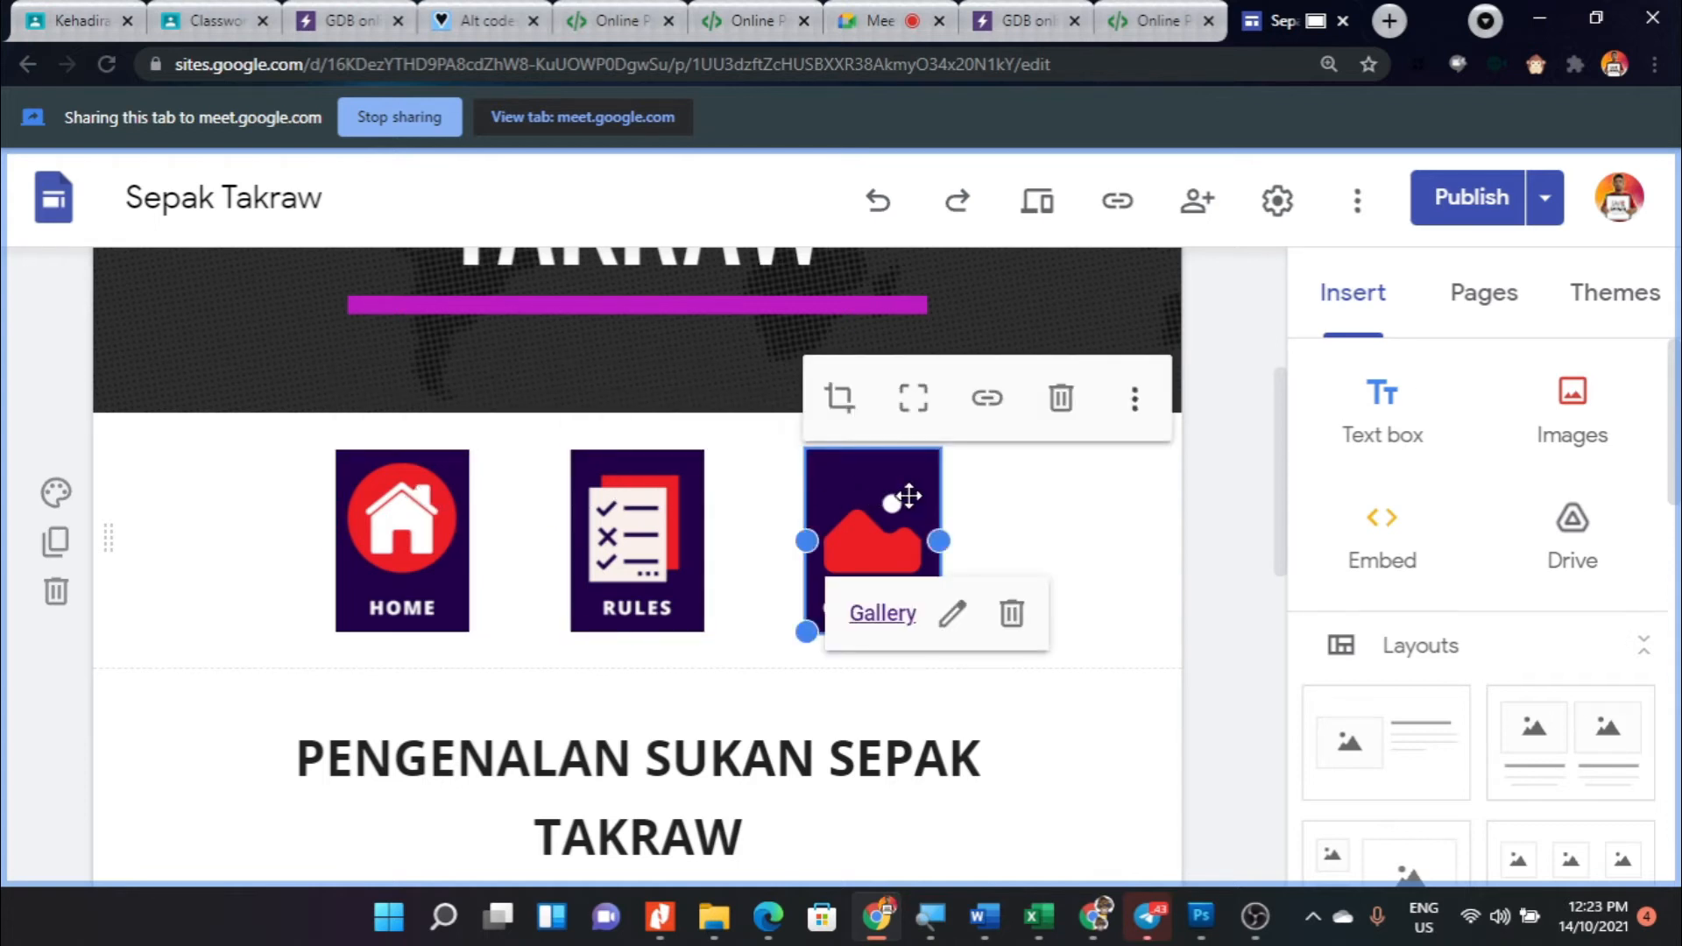
scroll(718, 513, down, 1)
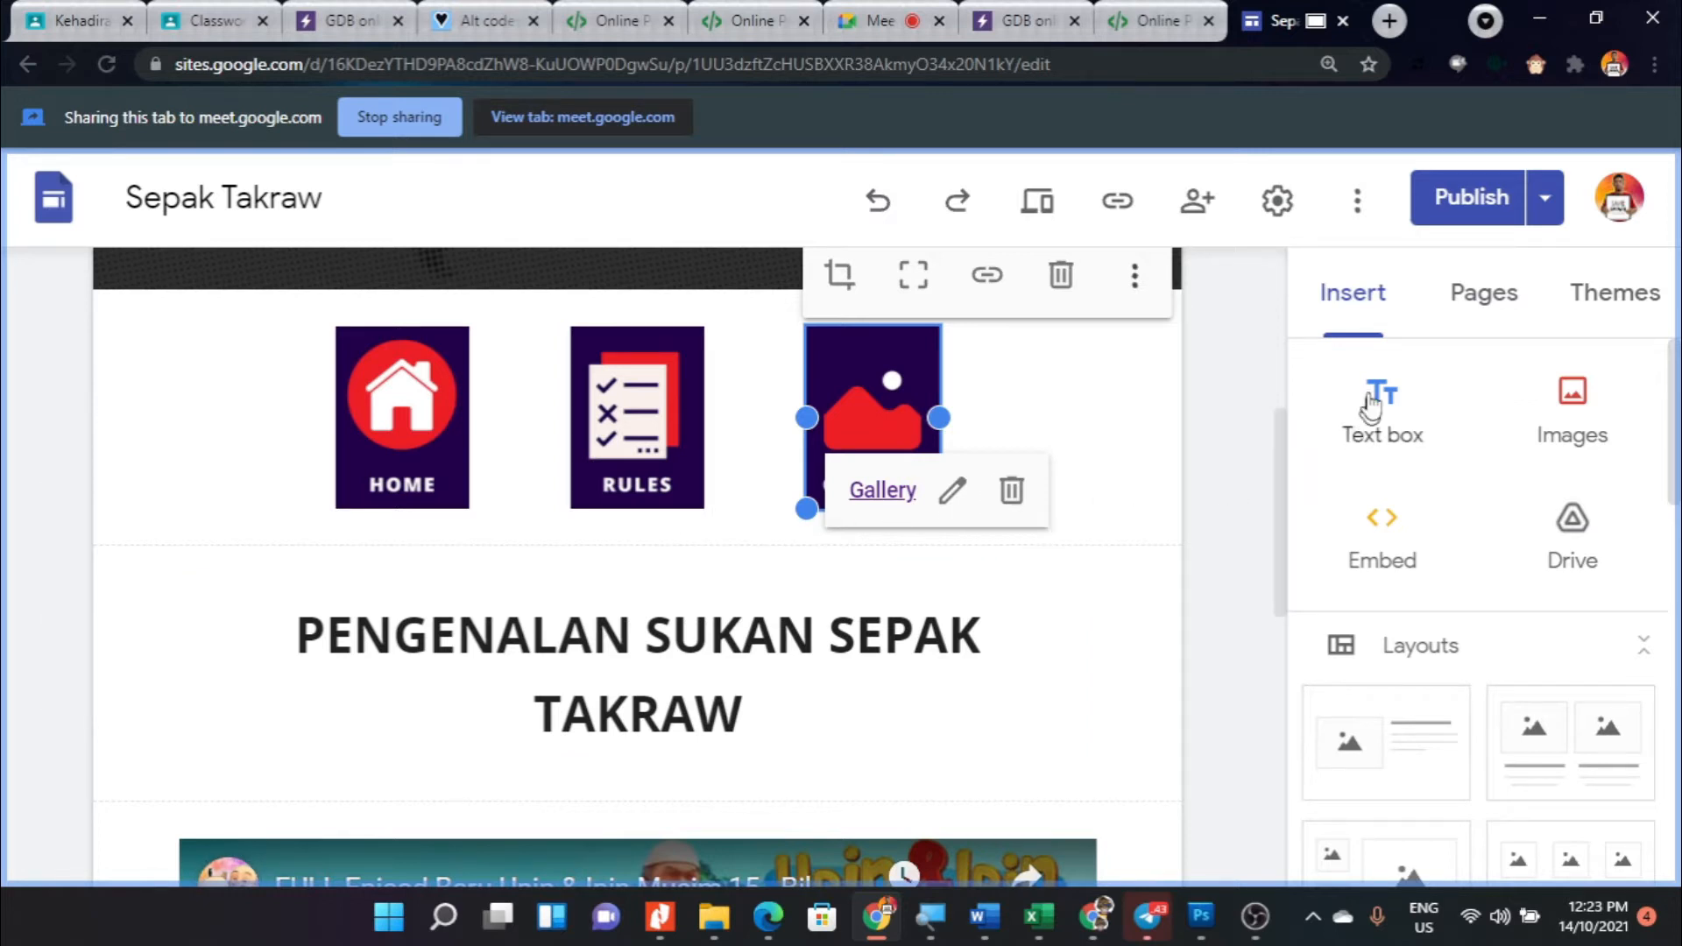
scroll(1401, 609, down, 5)
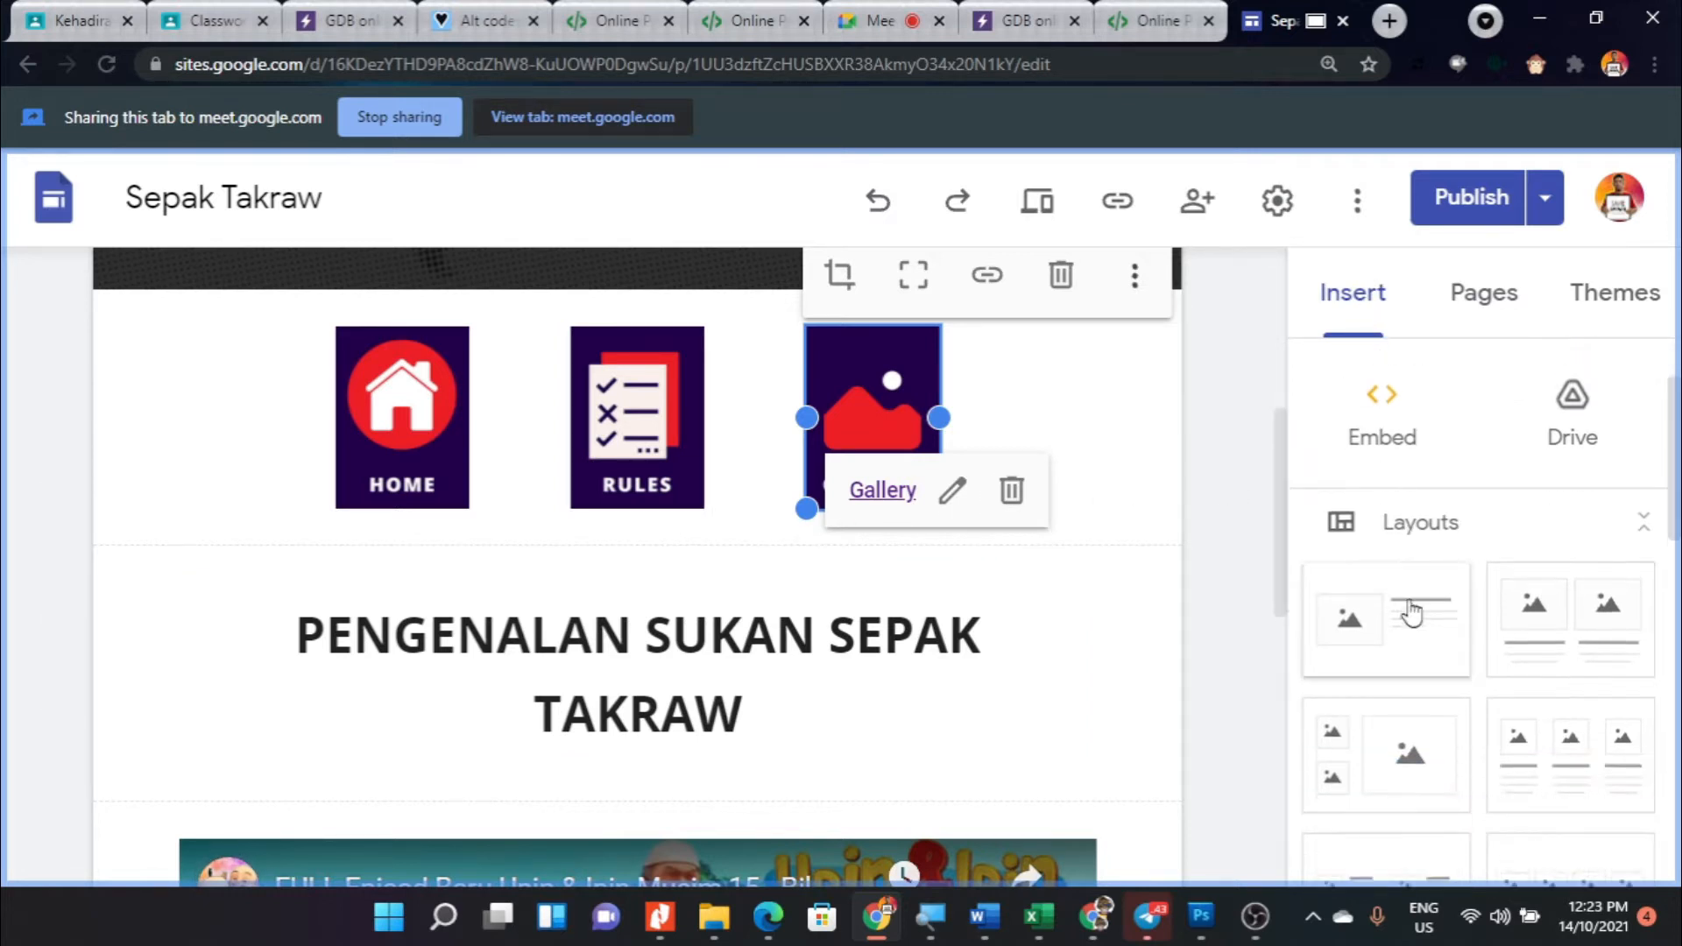
scroll(1366, 606, down, 1)
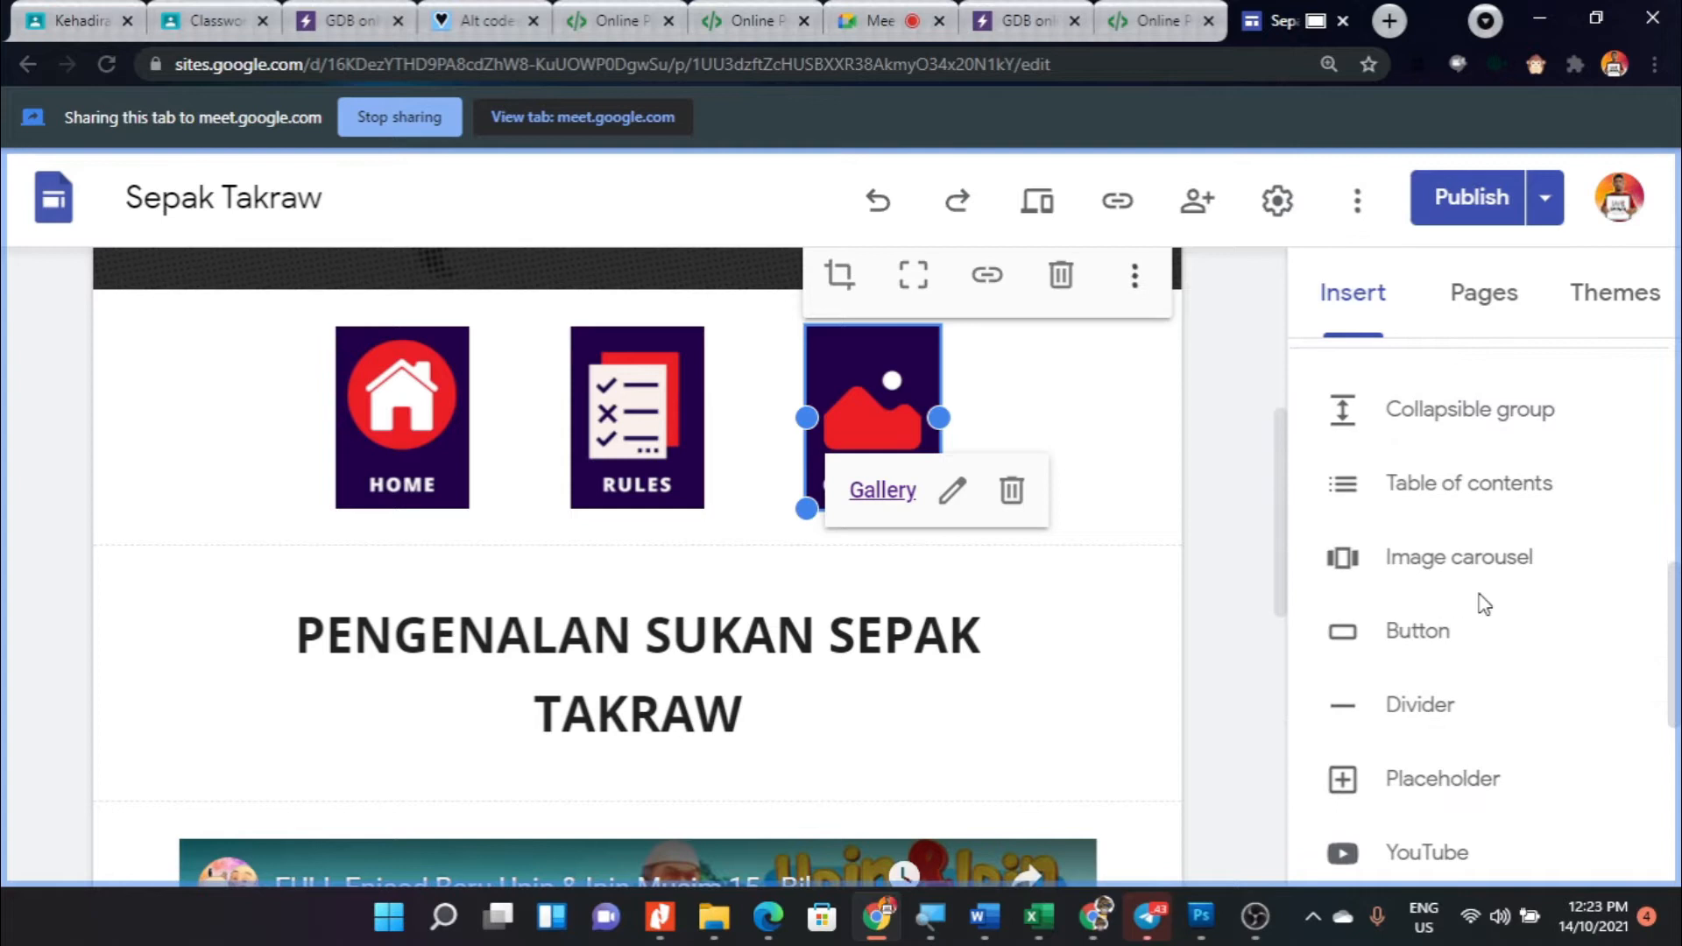
click(1417, 780)
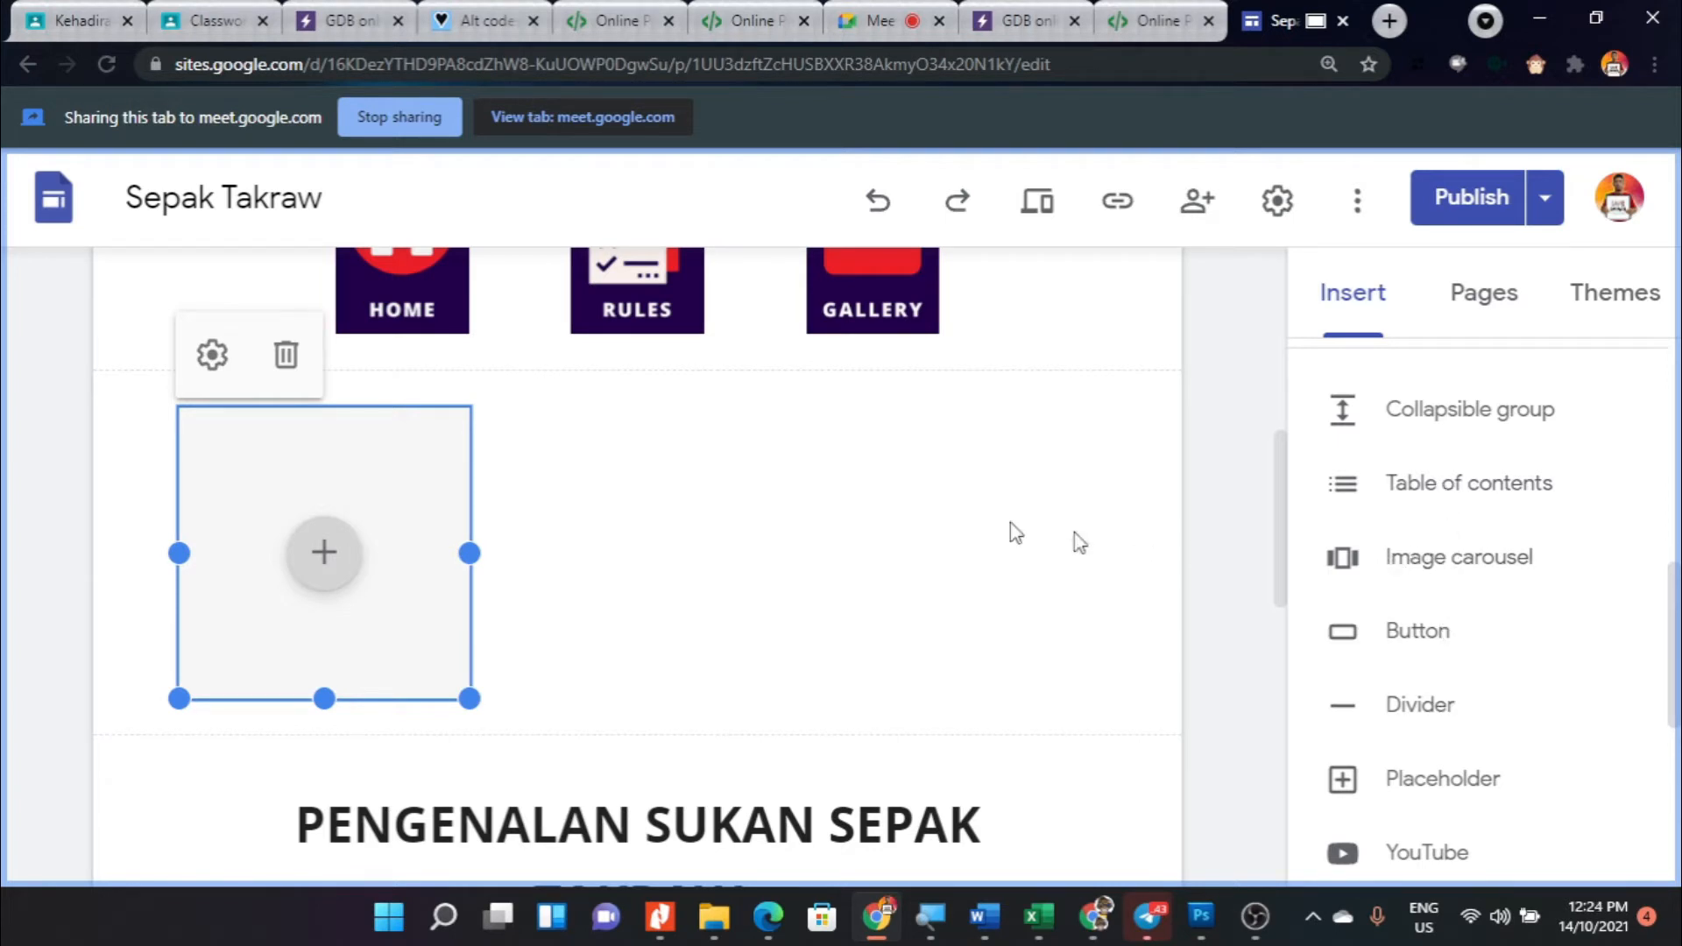
- Shrink the new placeholder in width and height to about the size of the Home, Rules and Gallery images
drag(473, 554, 398, 555)
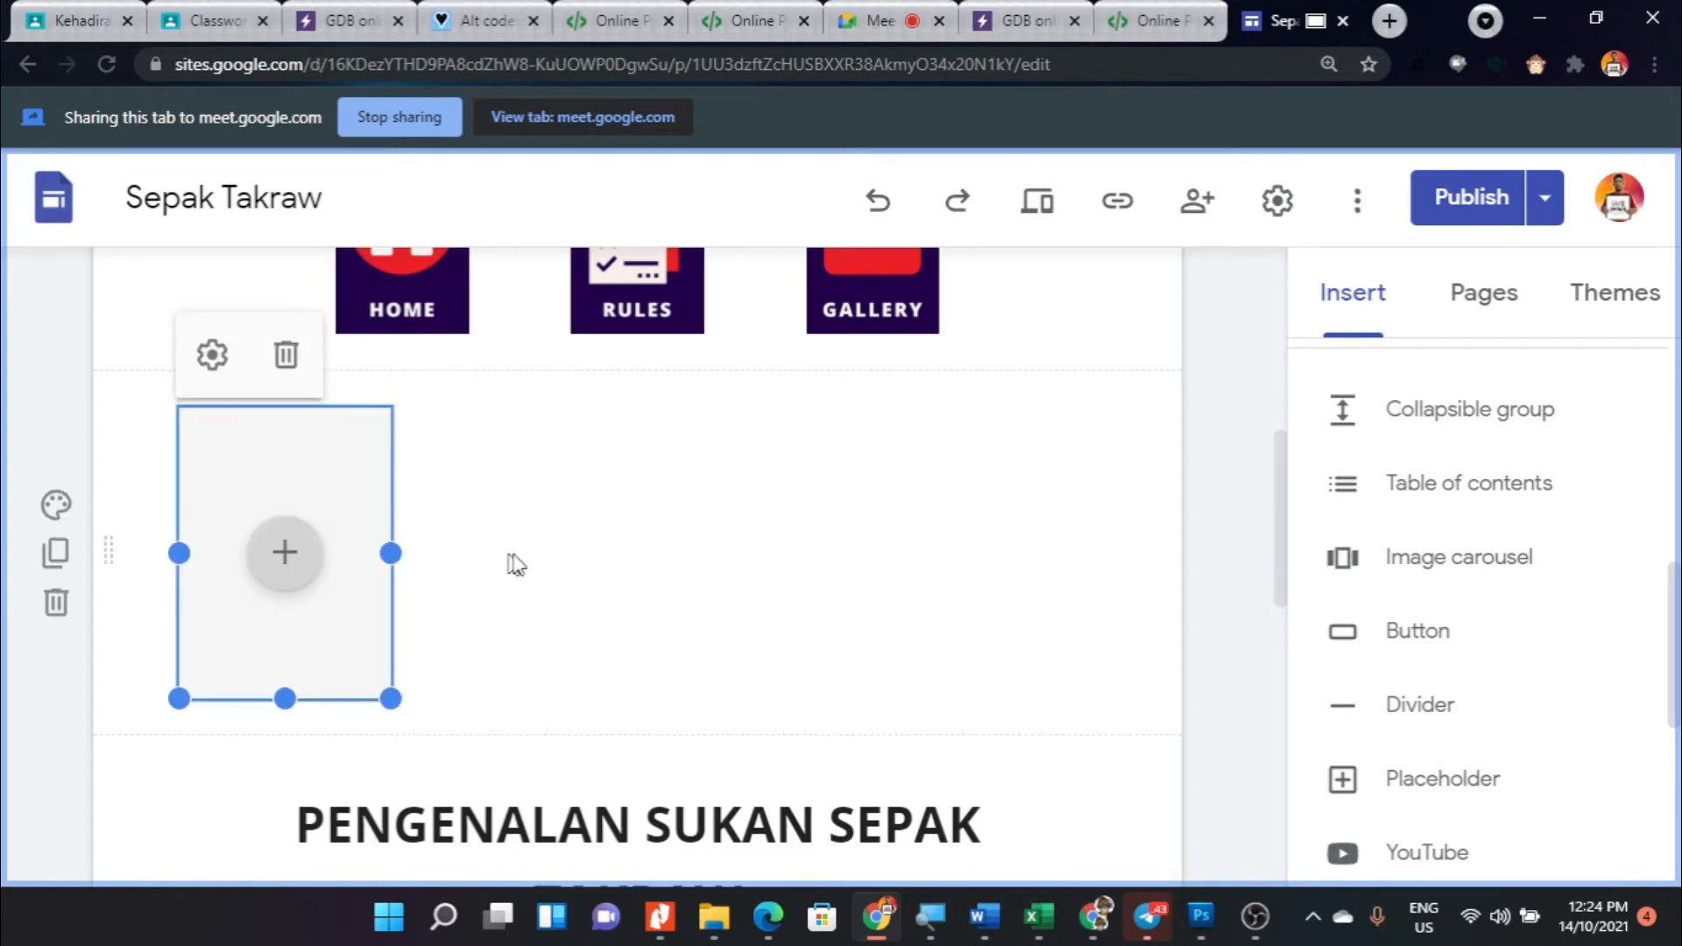
scroll(514, 563, up, 2)
click(422, 324)
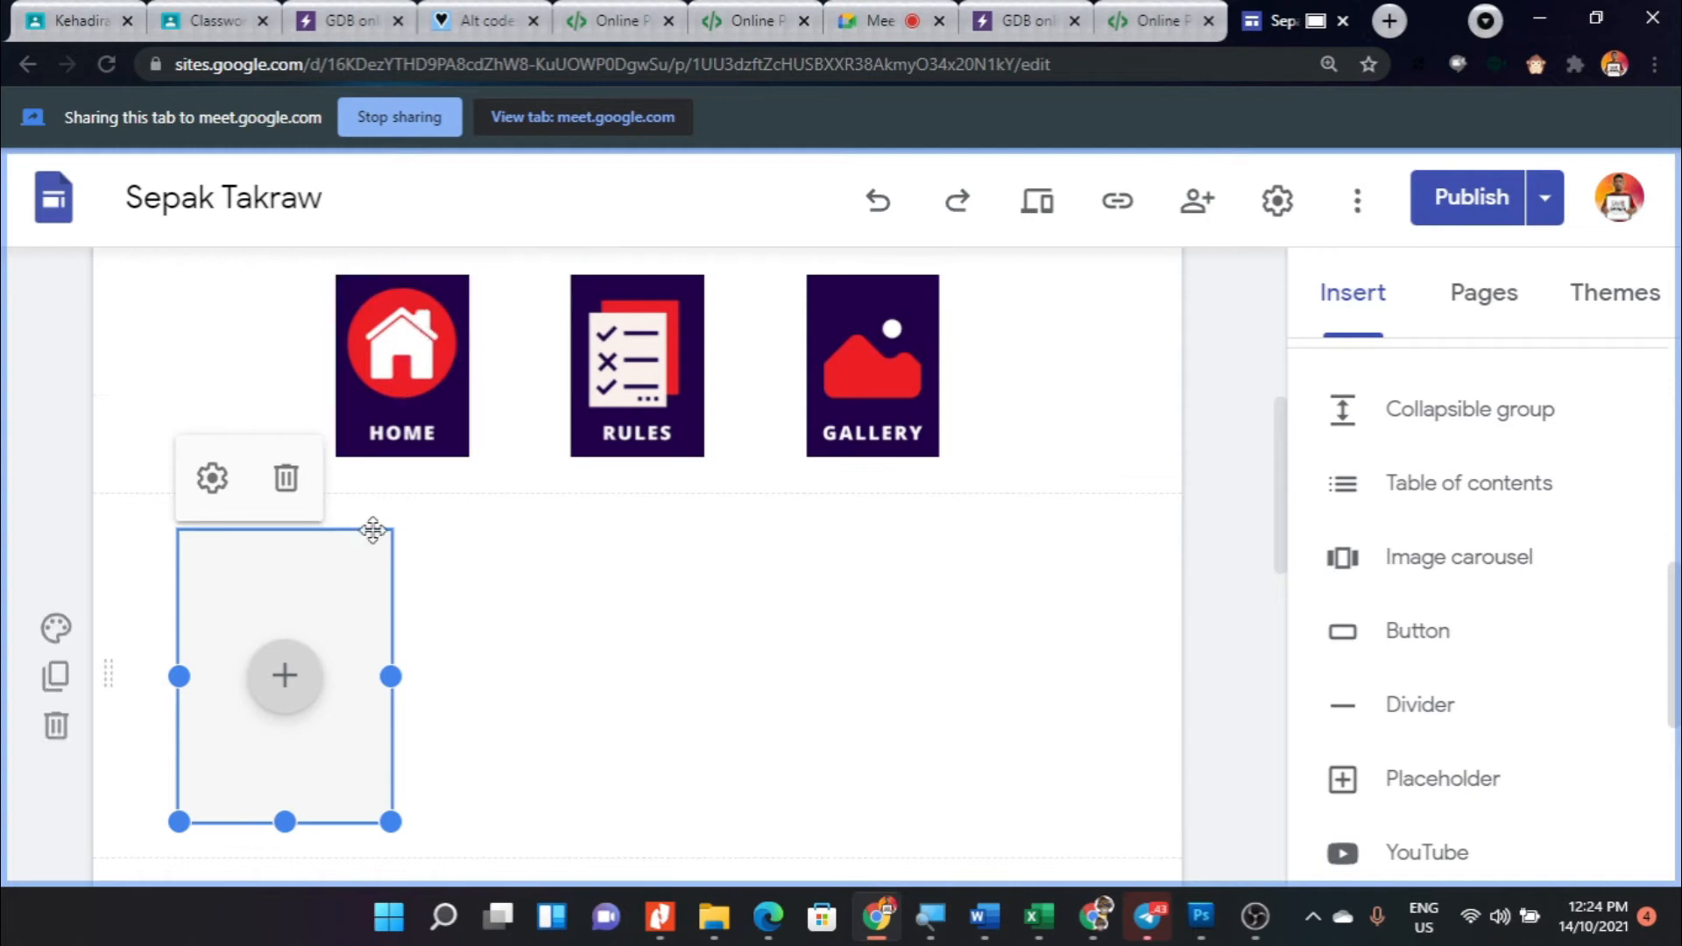
scroll(368, 552, down, 2)
drag(391, 698, 363, 629)
drag(390, 517, 335, 521)
drag(252, 625, 254, 591)
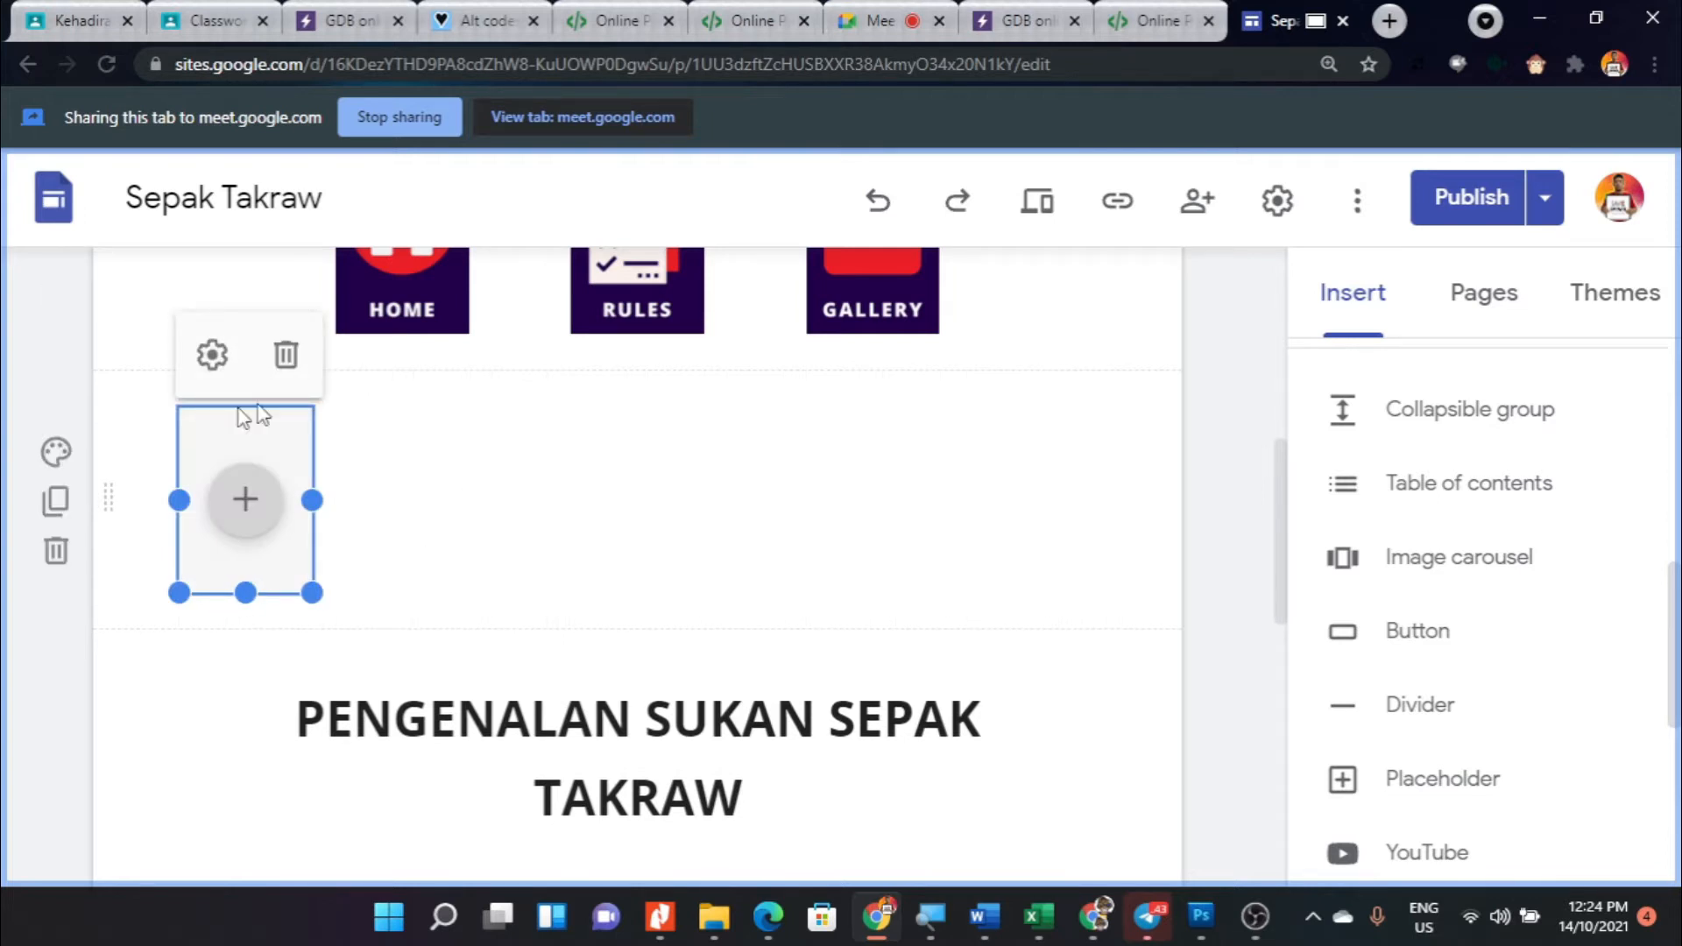
click(418, 470)
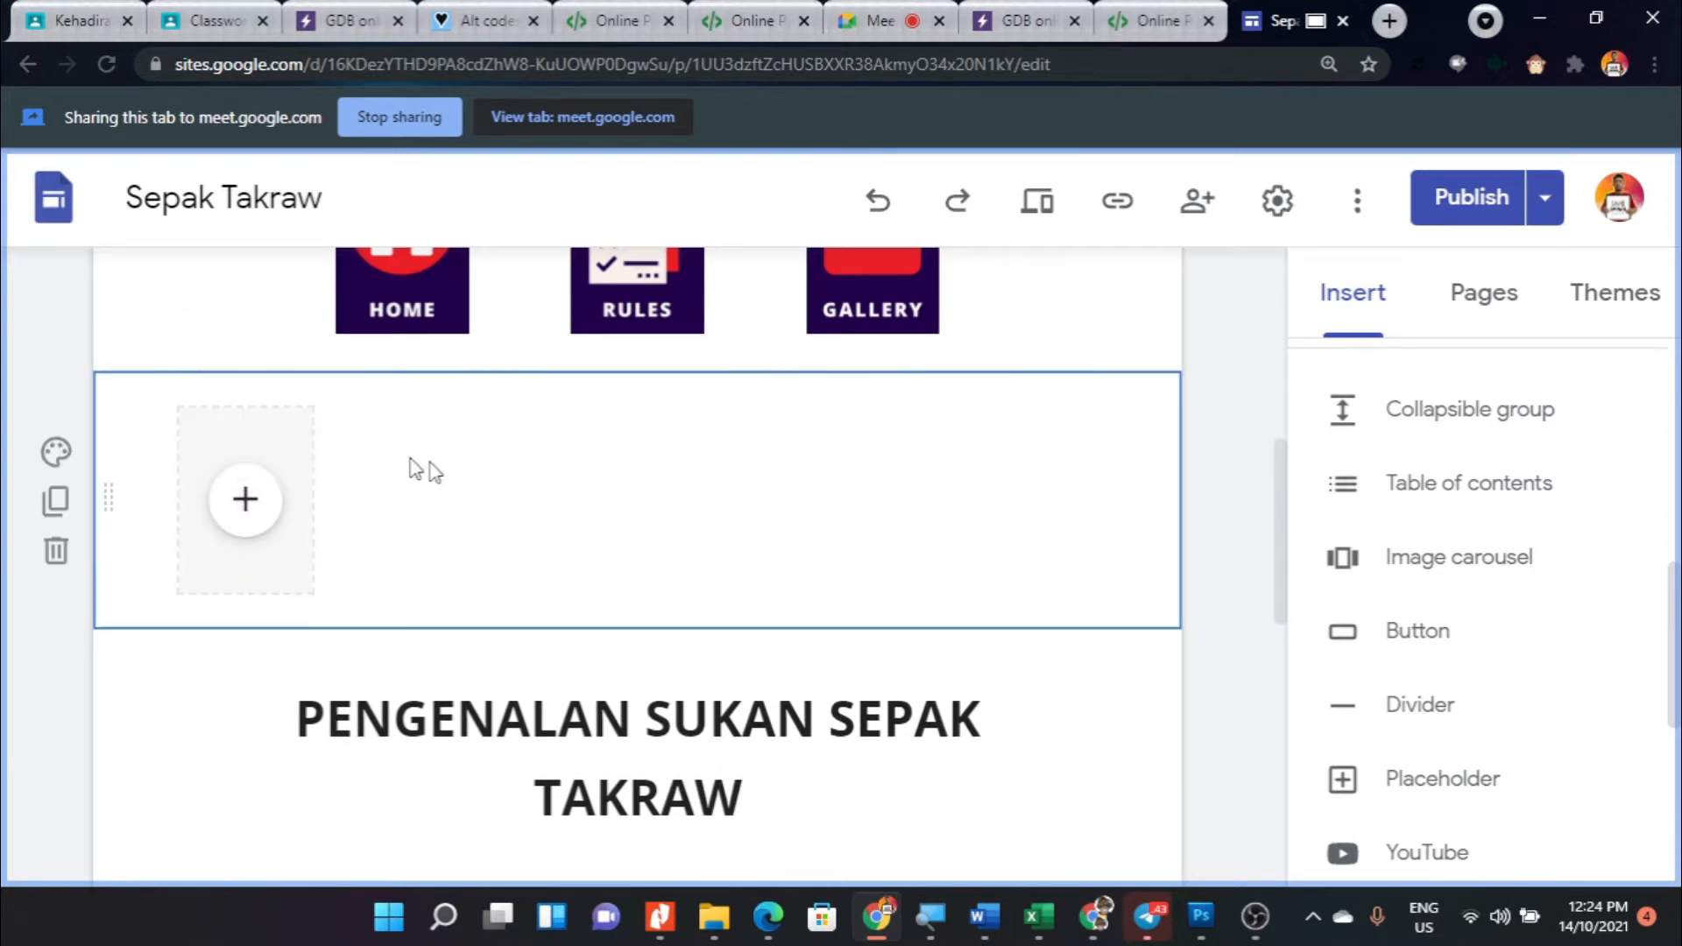
- Move the placeholder to the centre of its section, beneath the Rules image
click(276, 420)
drag(254, 425, 648, 453)
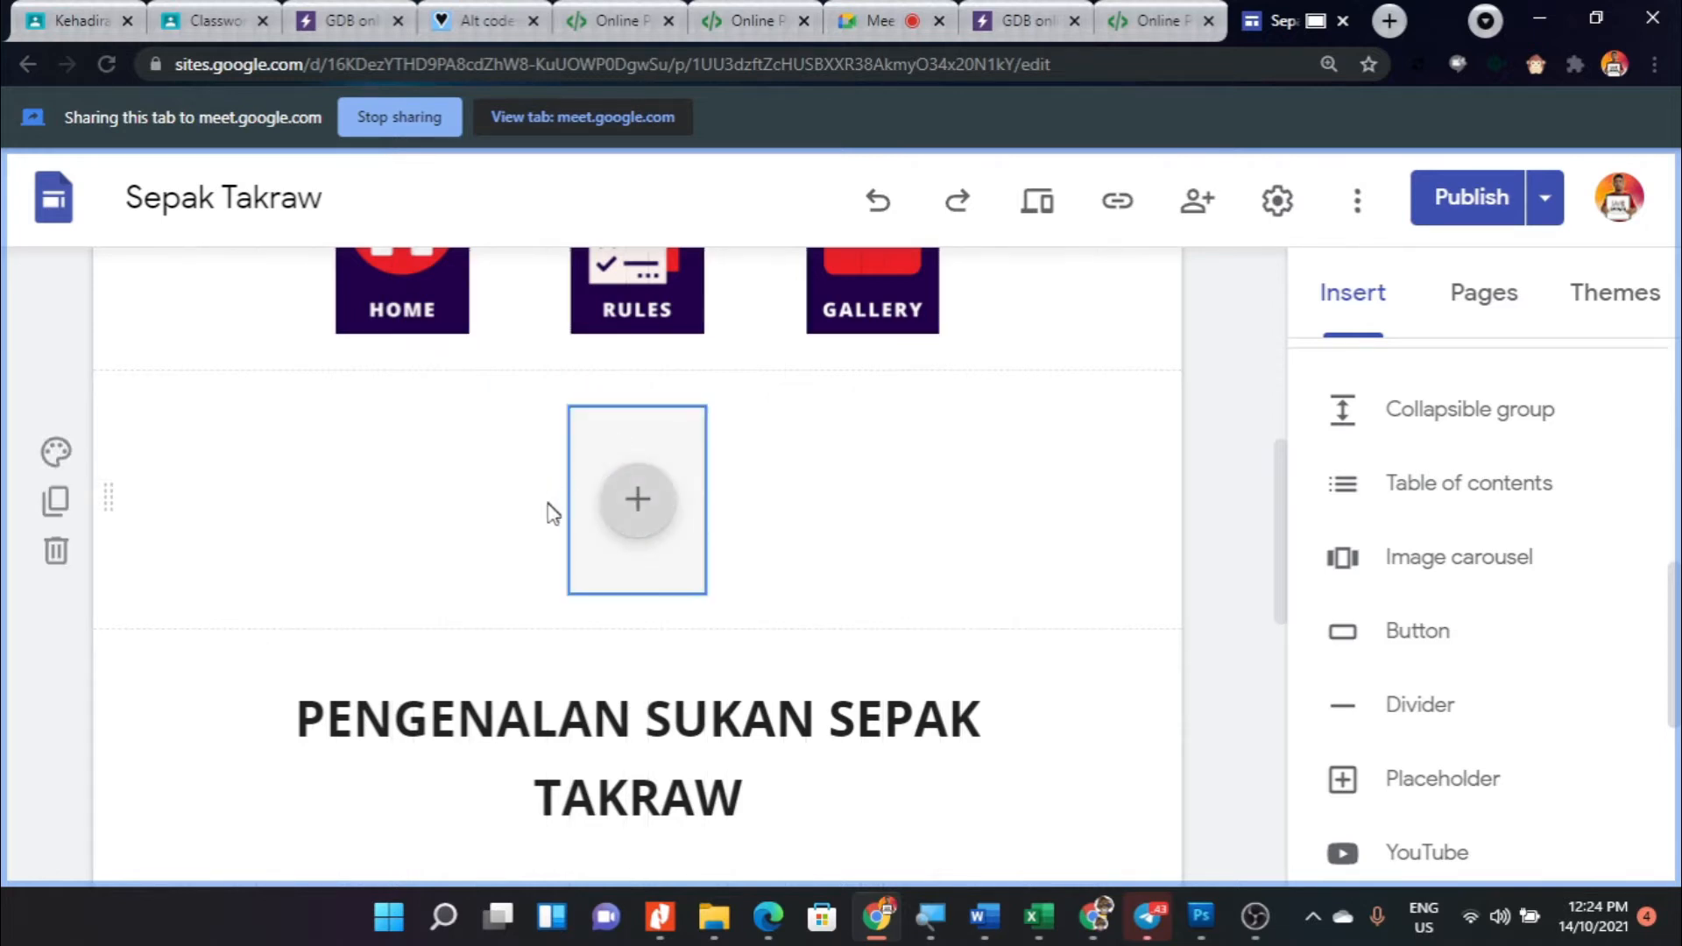
click(340, 488)
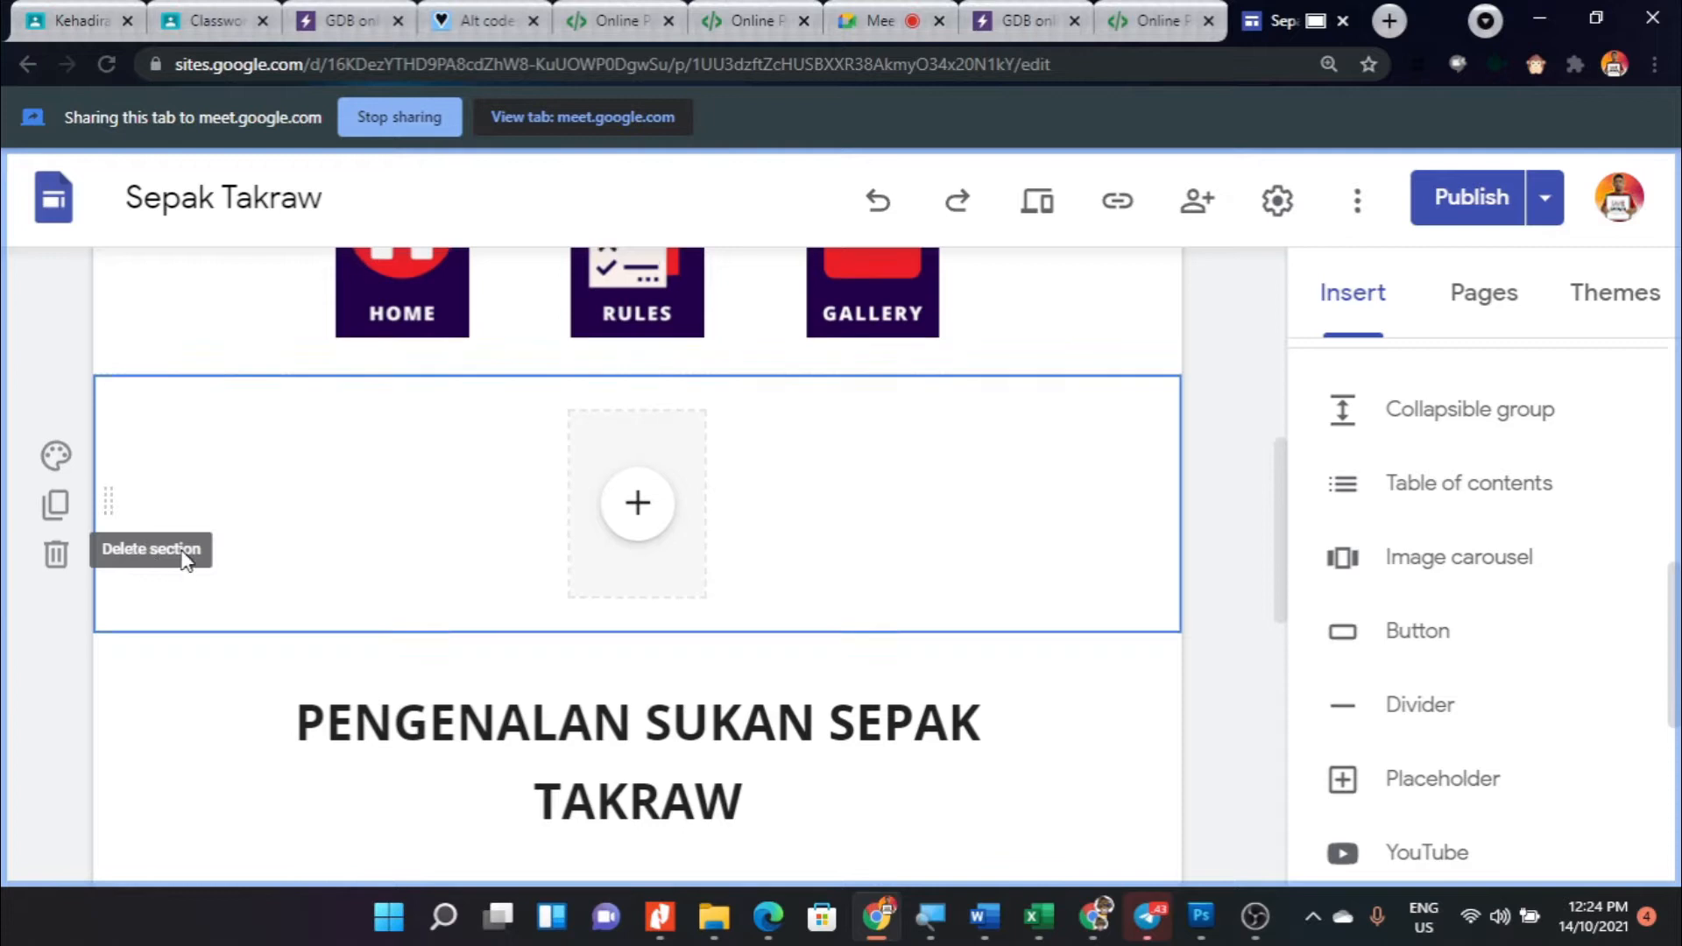
click(56, 550)
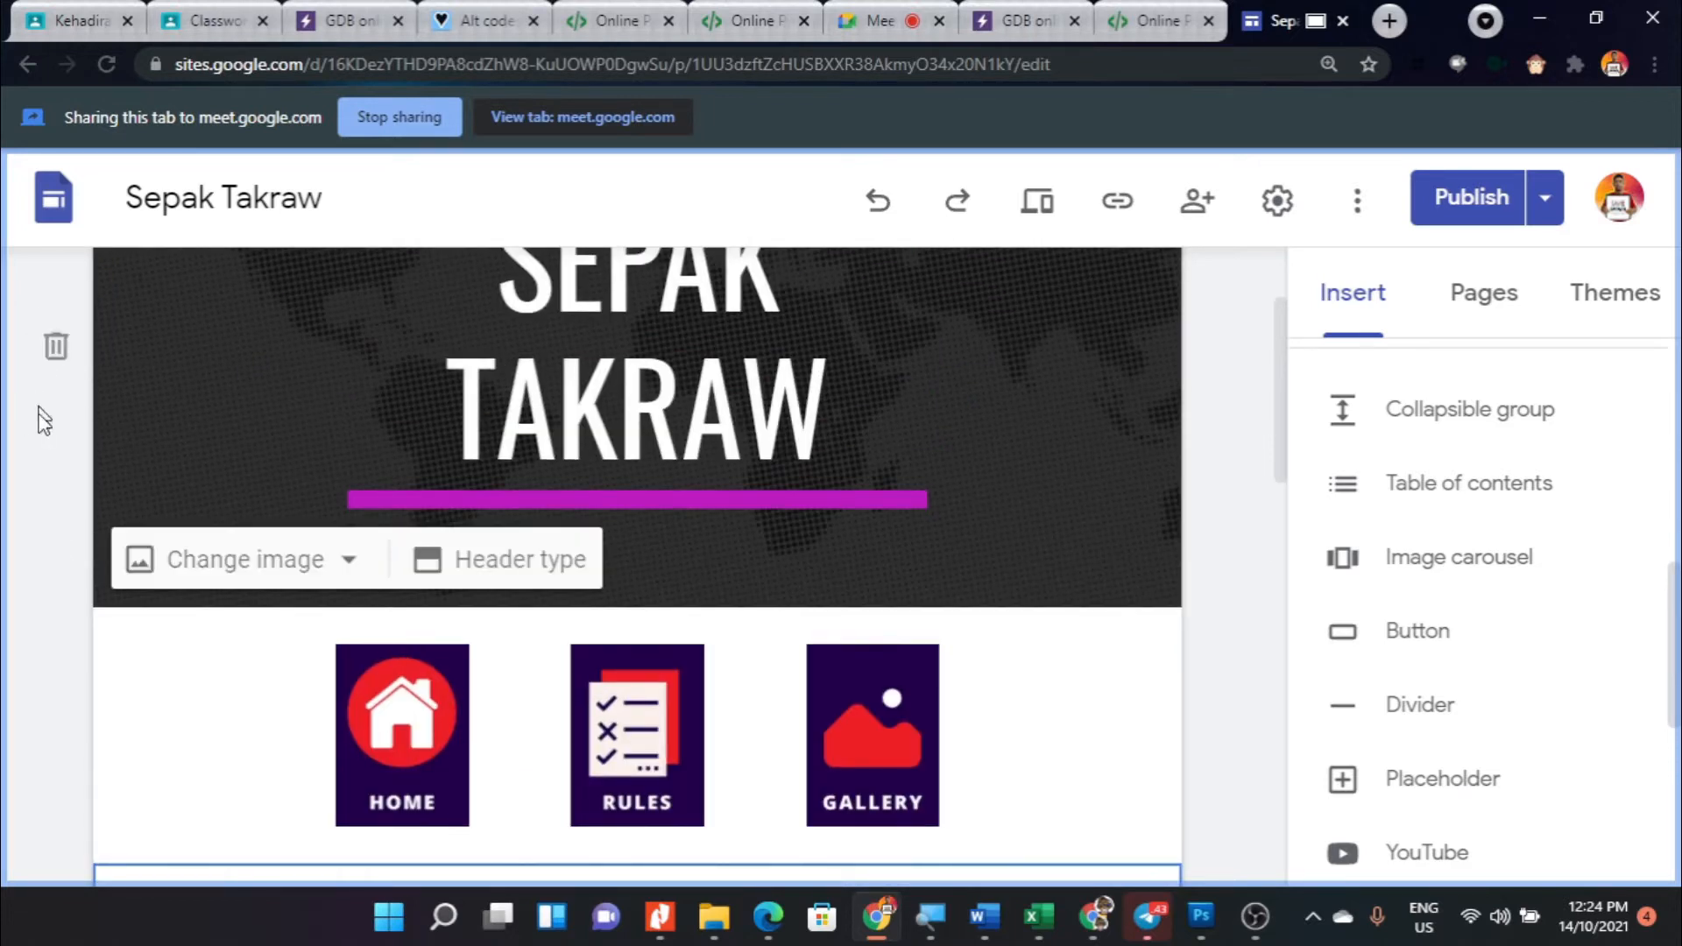
scroll(49, 604, down, 1)
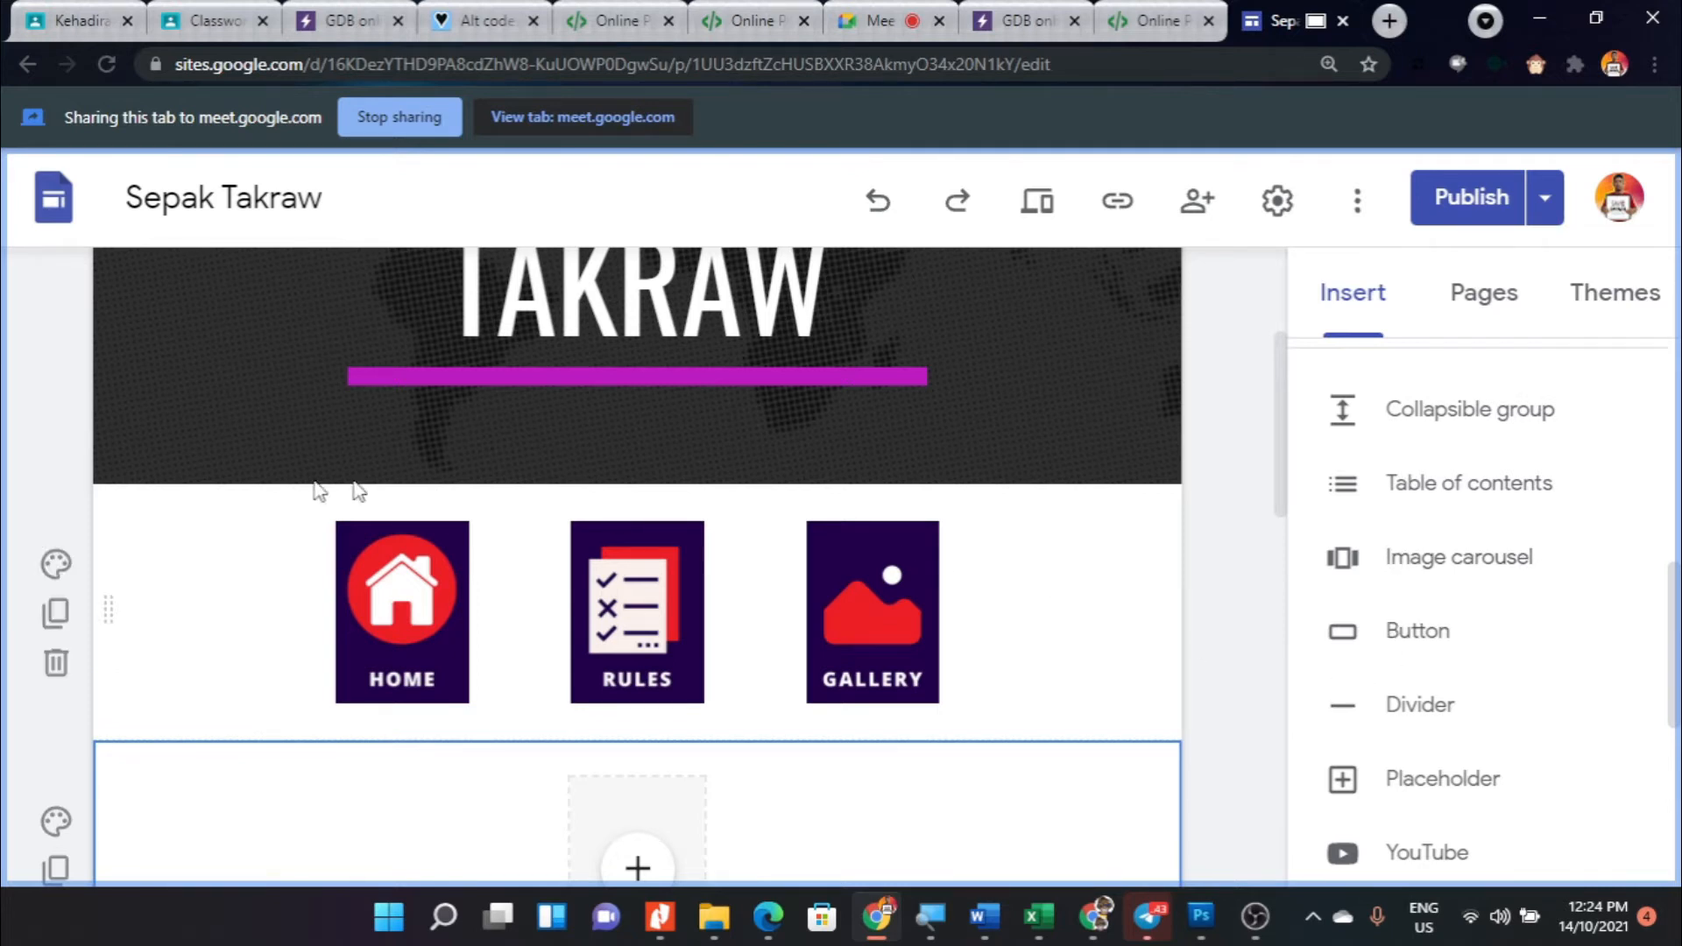
scroll(195, 540, down, 2)
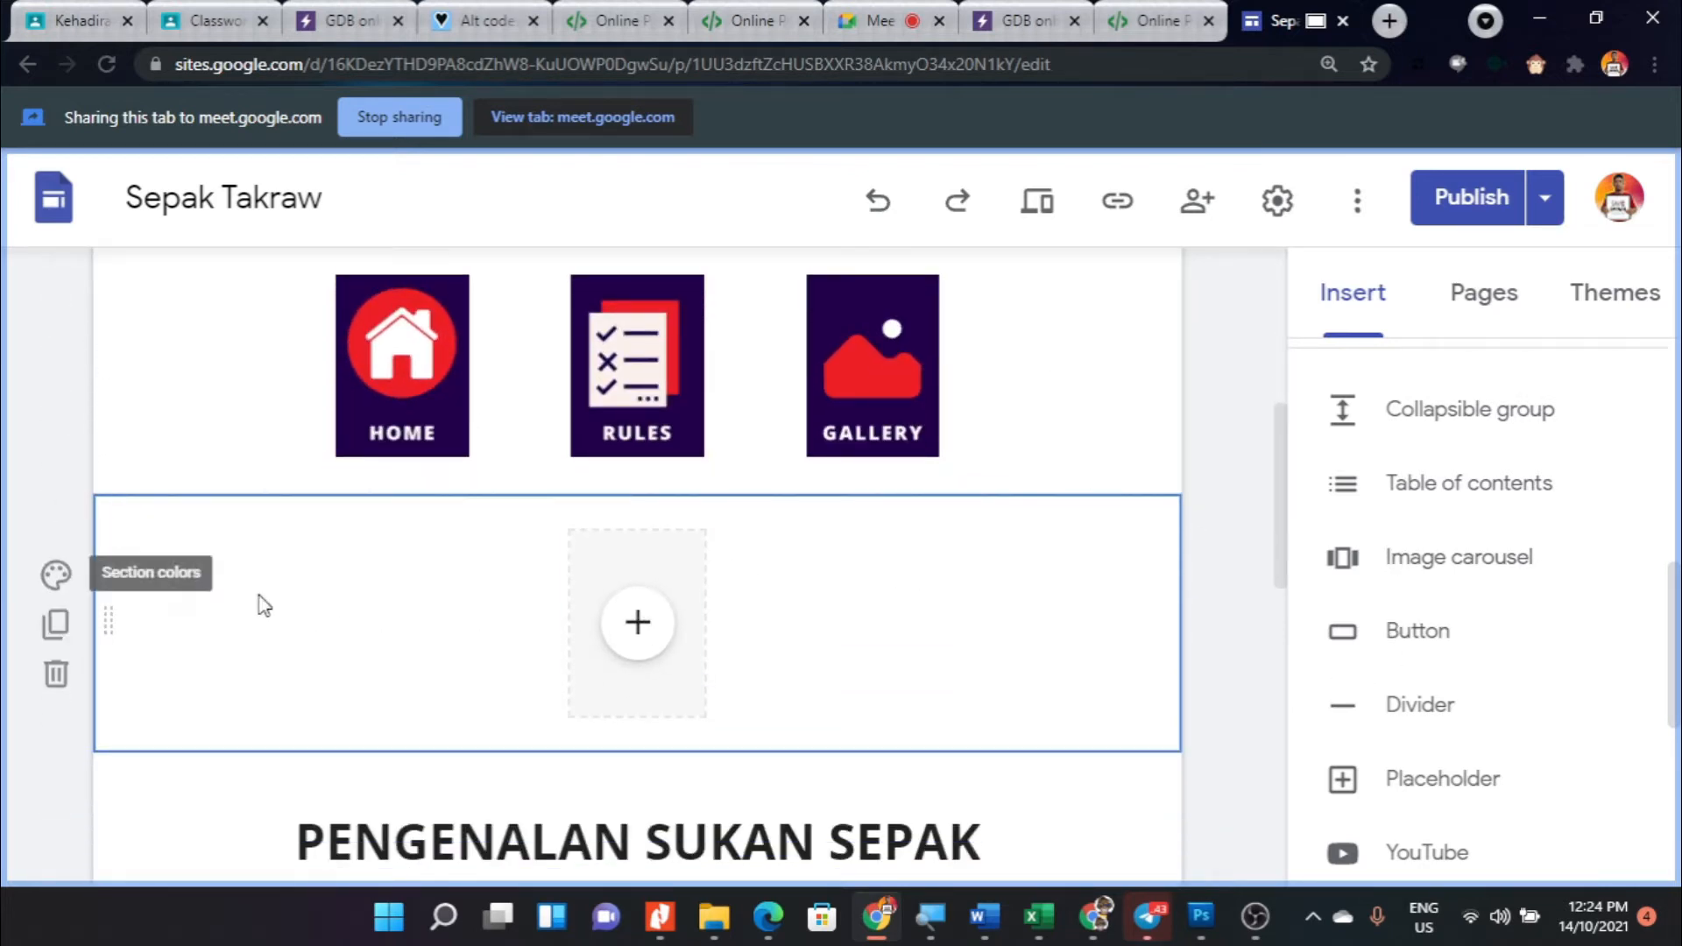
scroll(366, 606, down, 1)
click(643, 503)
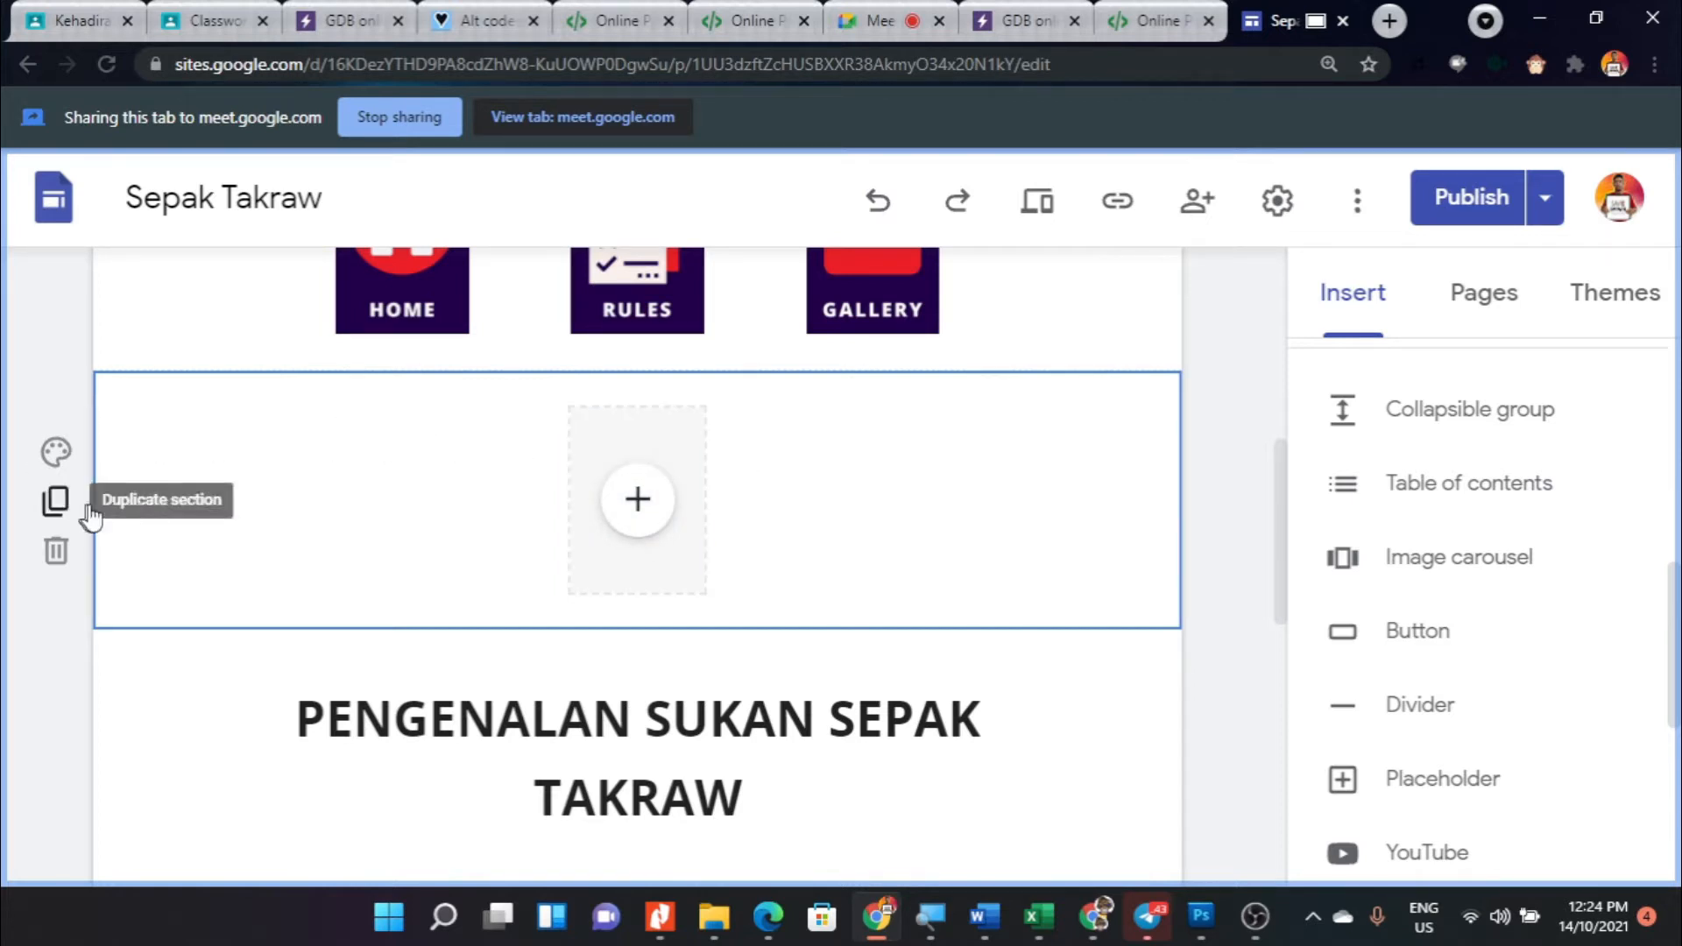
scroll(263, 460, down, 2)
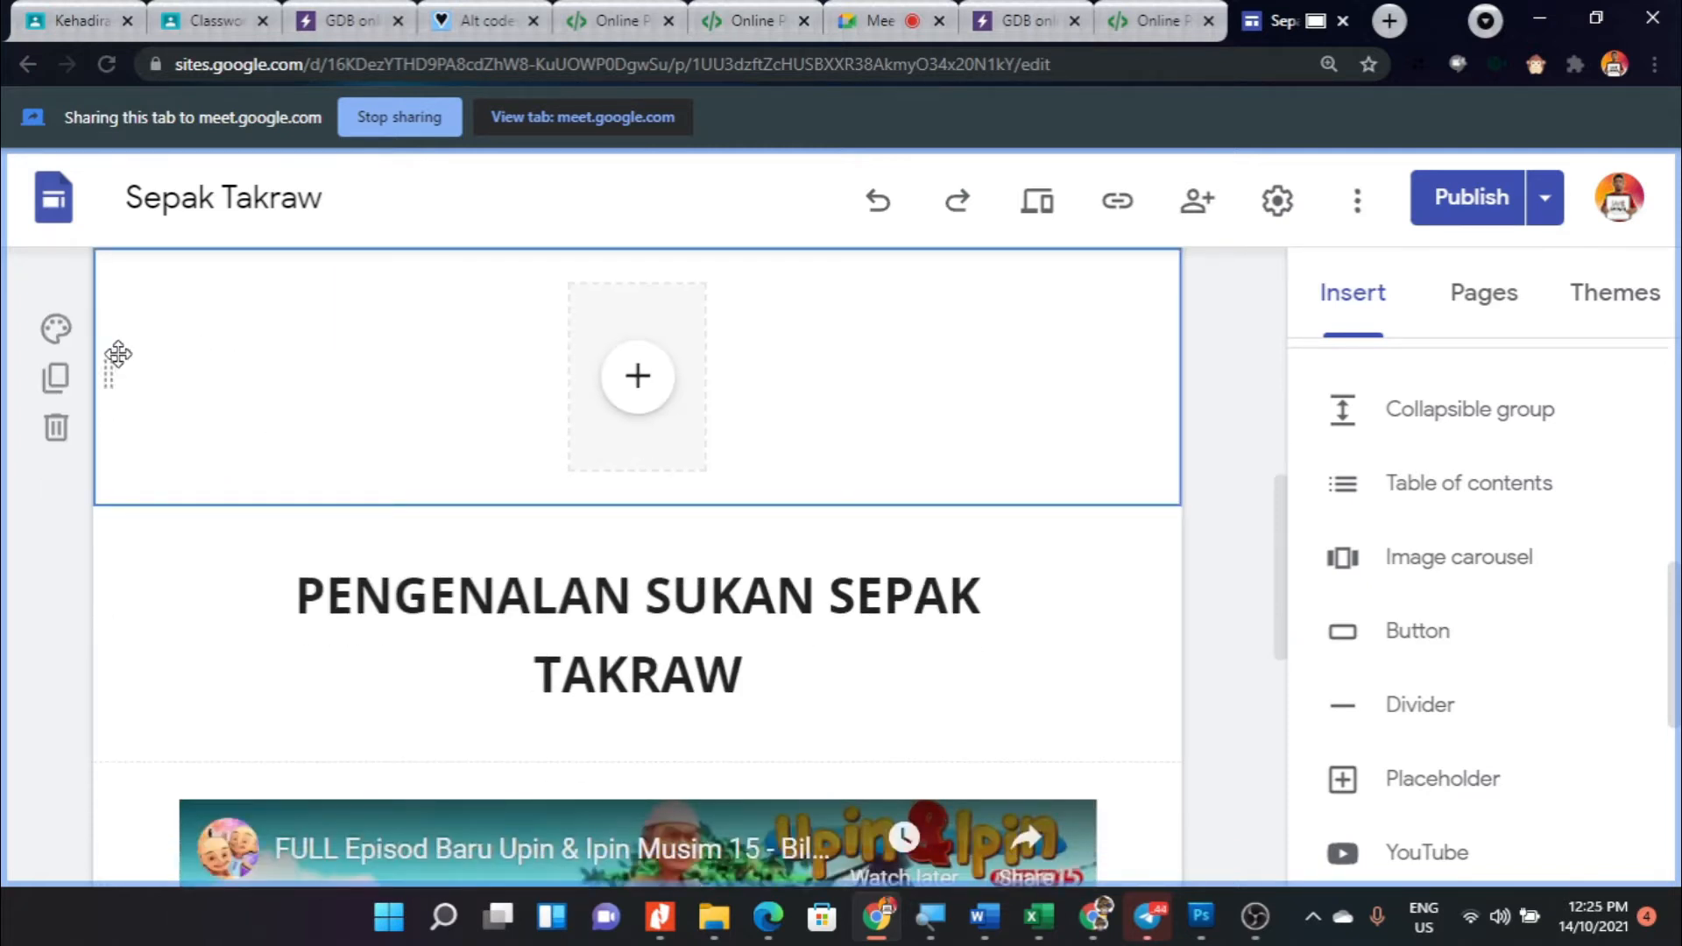
scroll(403, 379, up, 1)
scroll(403, 378, up, 1)
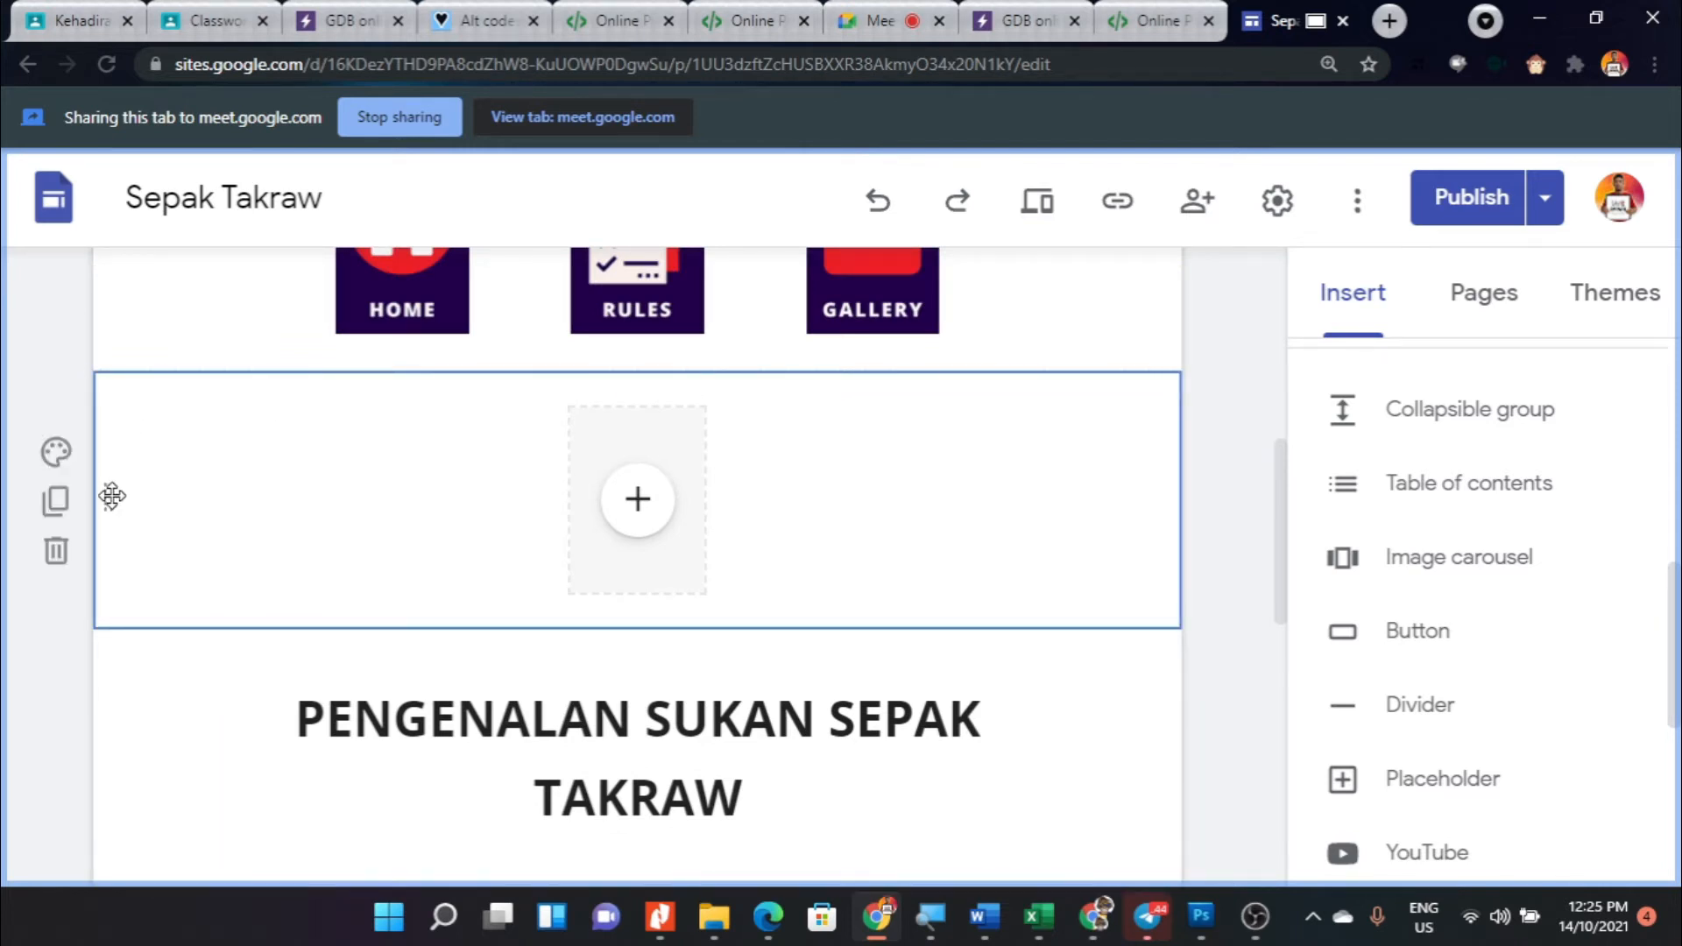
drag(110, 496, 82, 691)
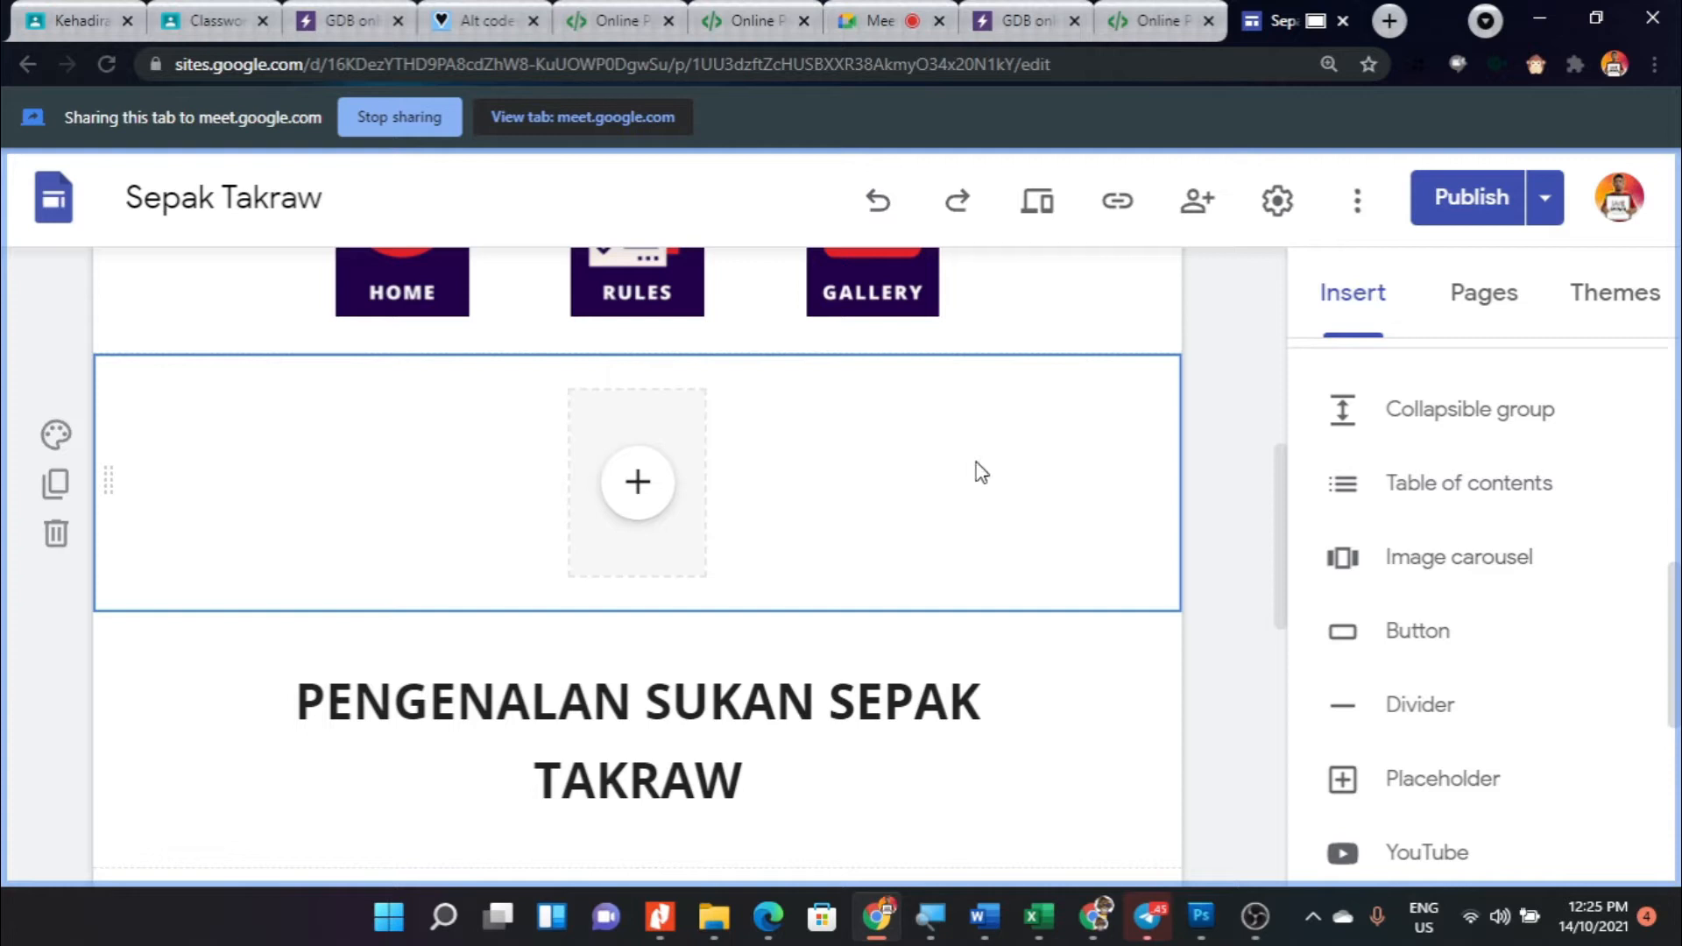
- Duplicate the placeholder section and move the copied placeholder into the original section, directly right of the first one
scroll(770, 442, up, 1)
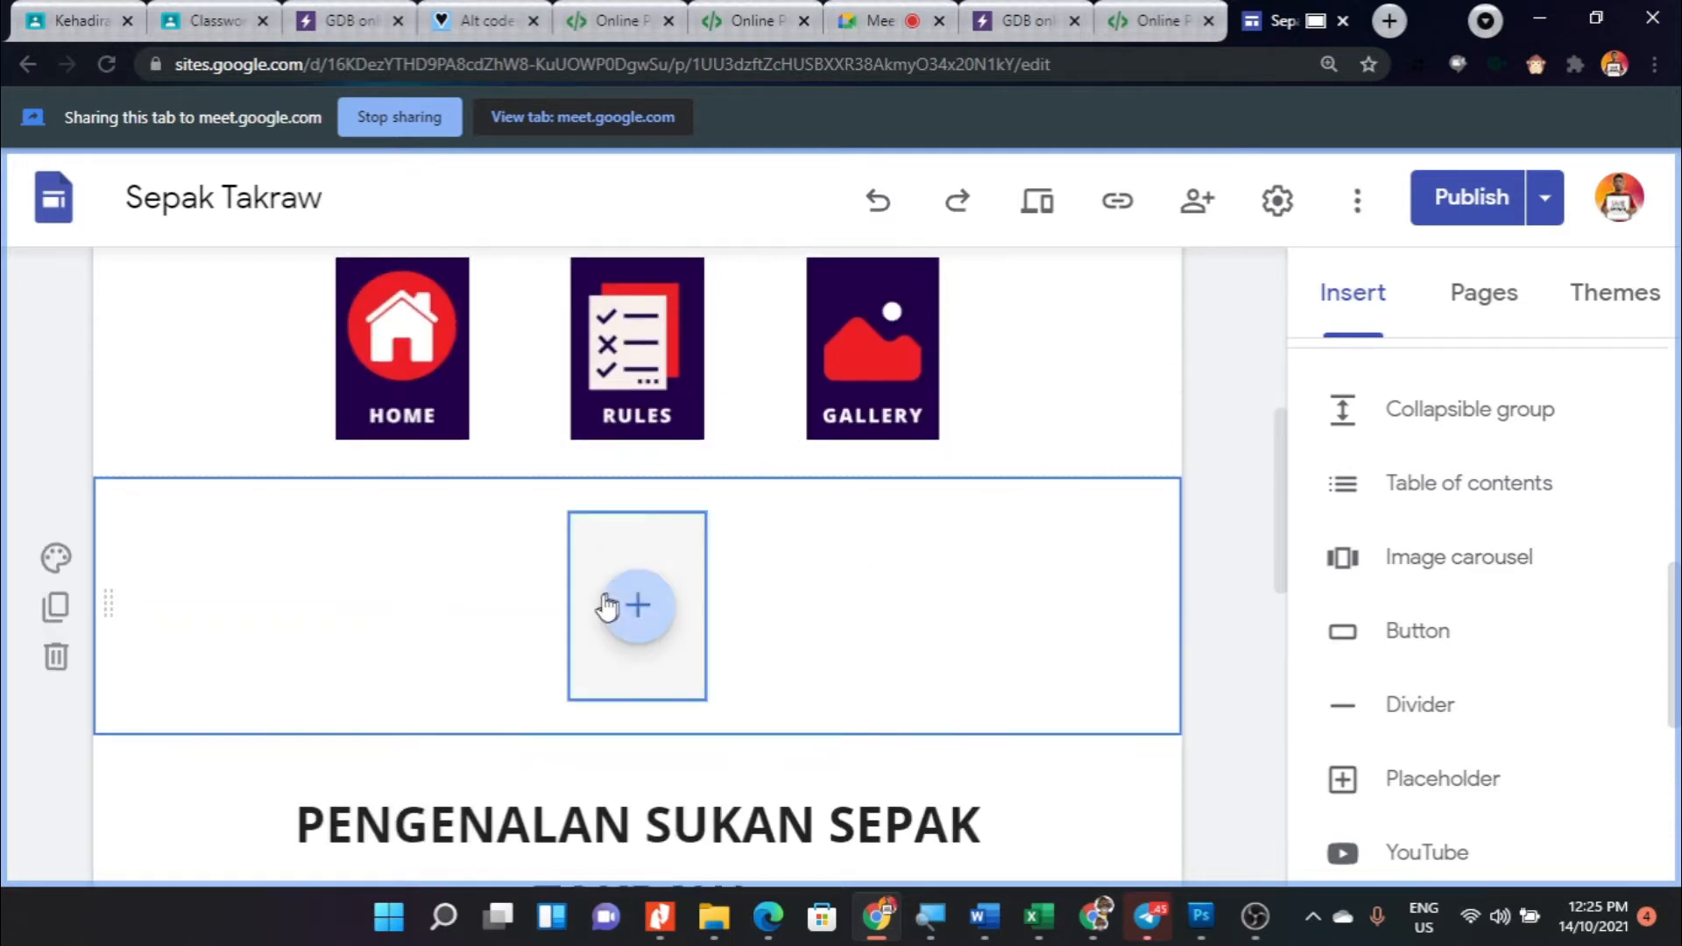
scroll(1489, 606, down, 1)
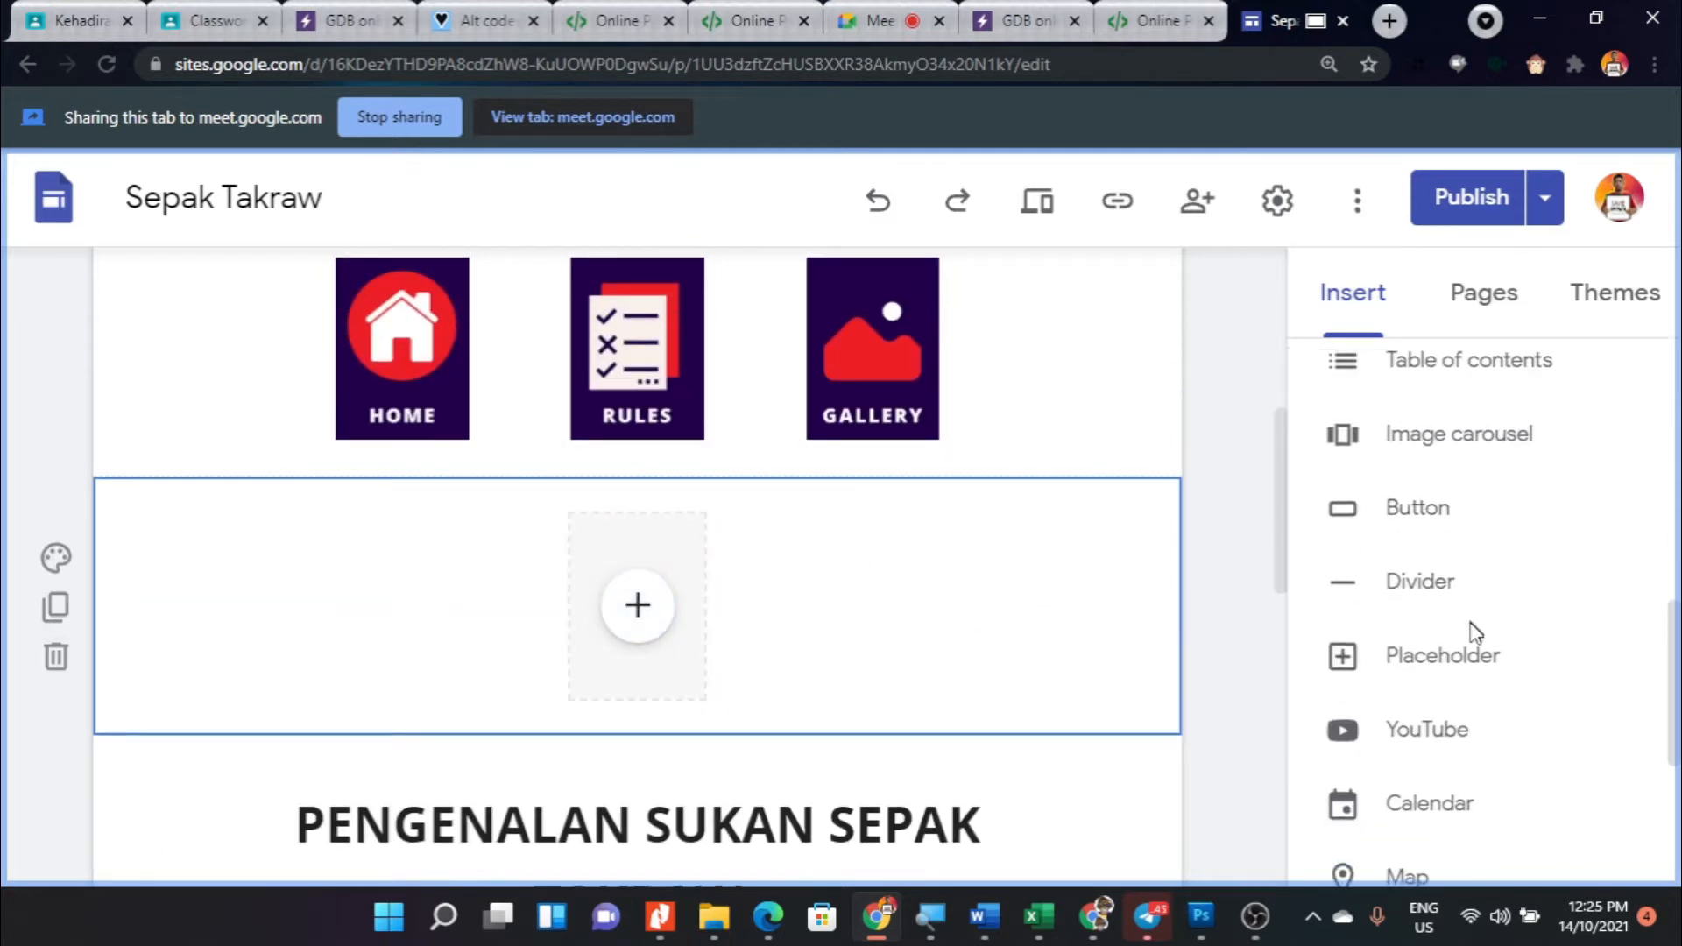
click(646, 541)
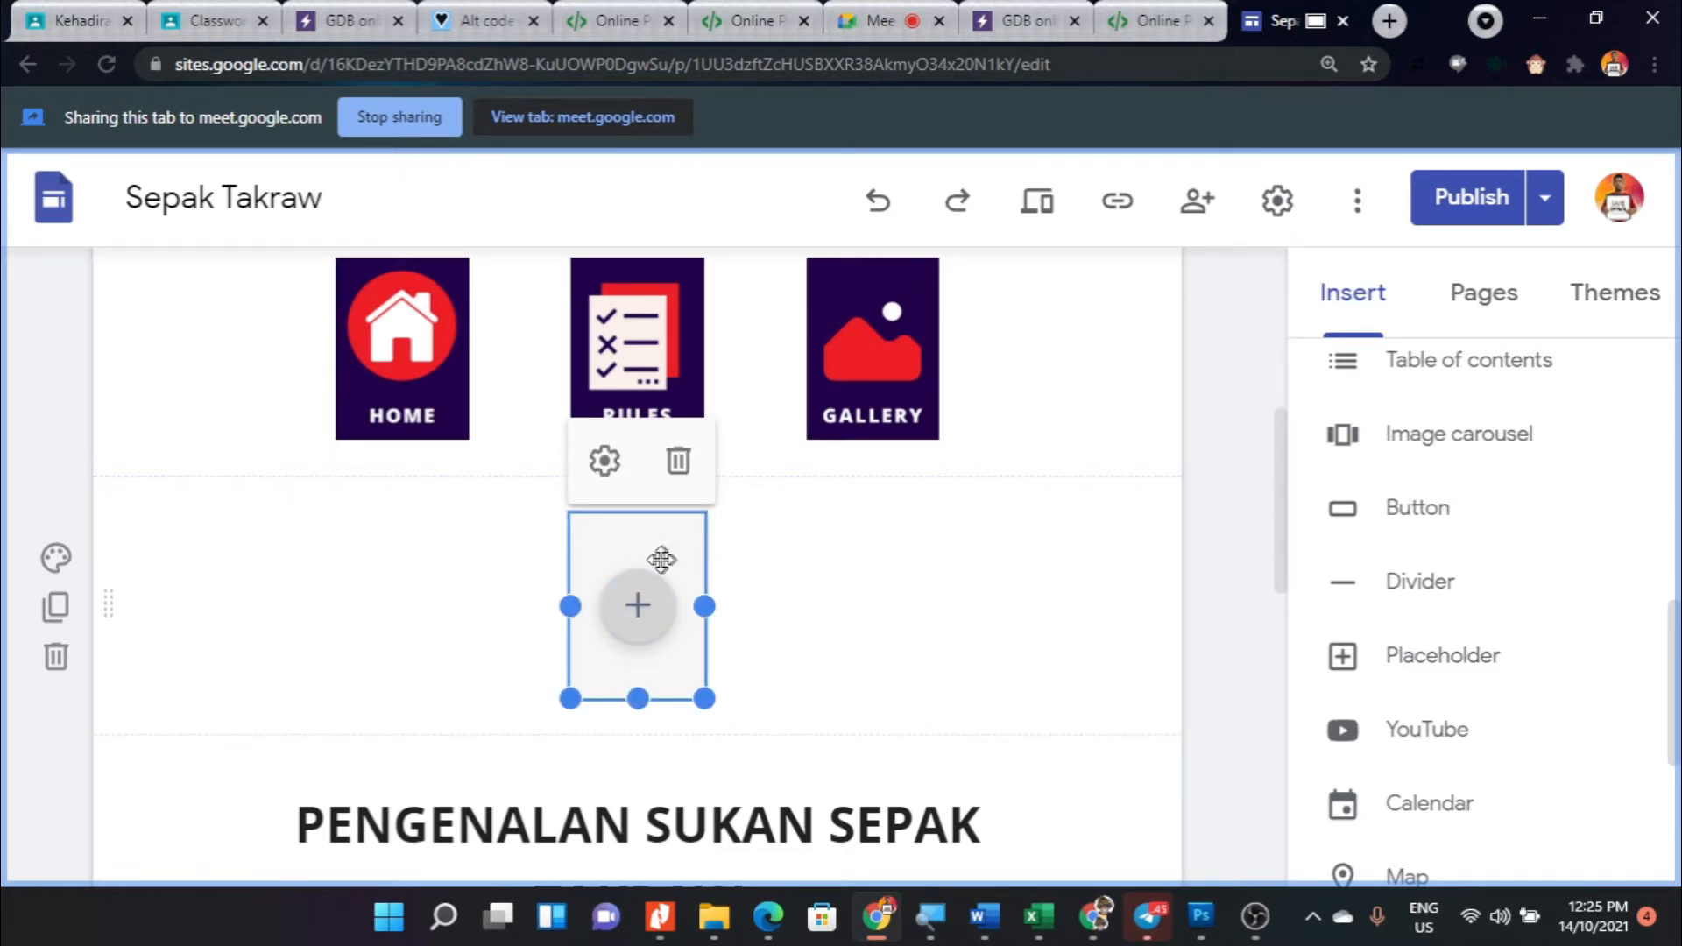
scroll(338, 552, down, 1)
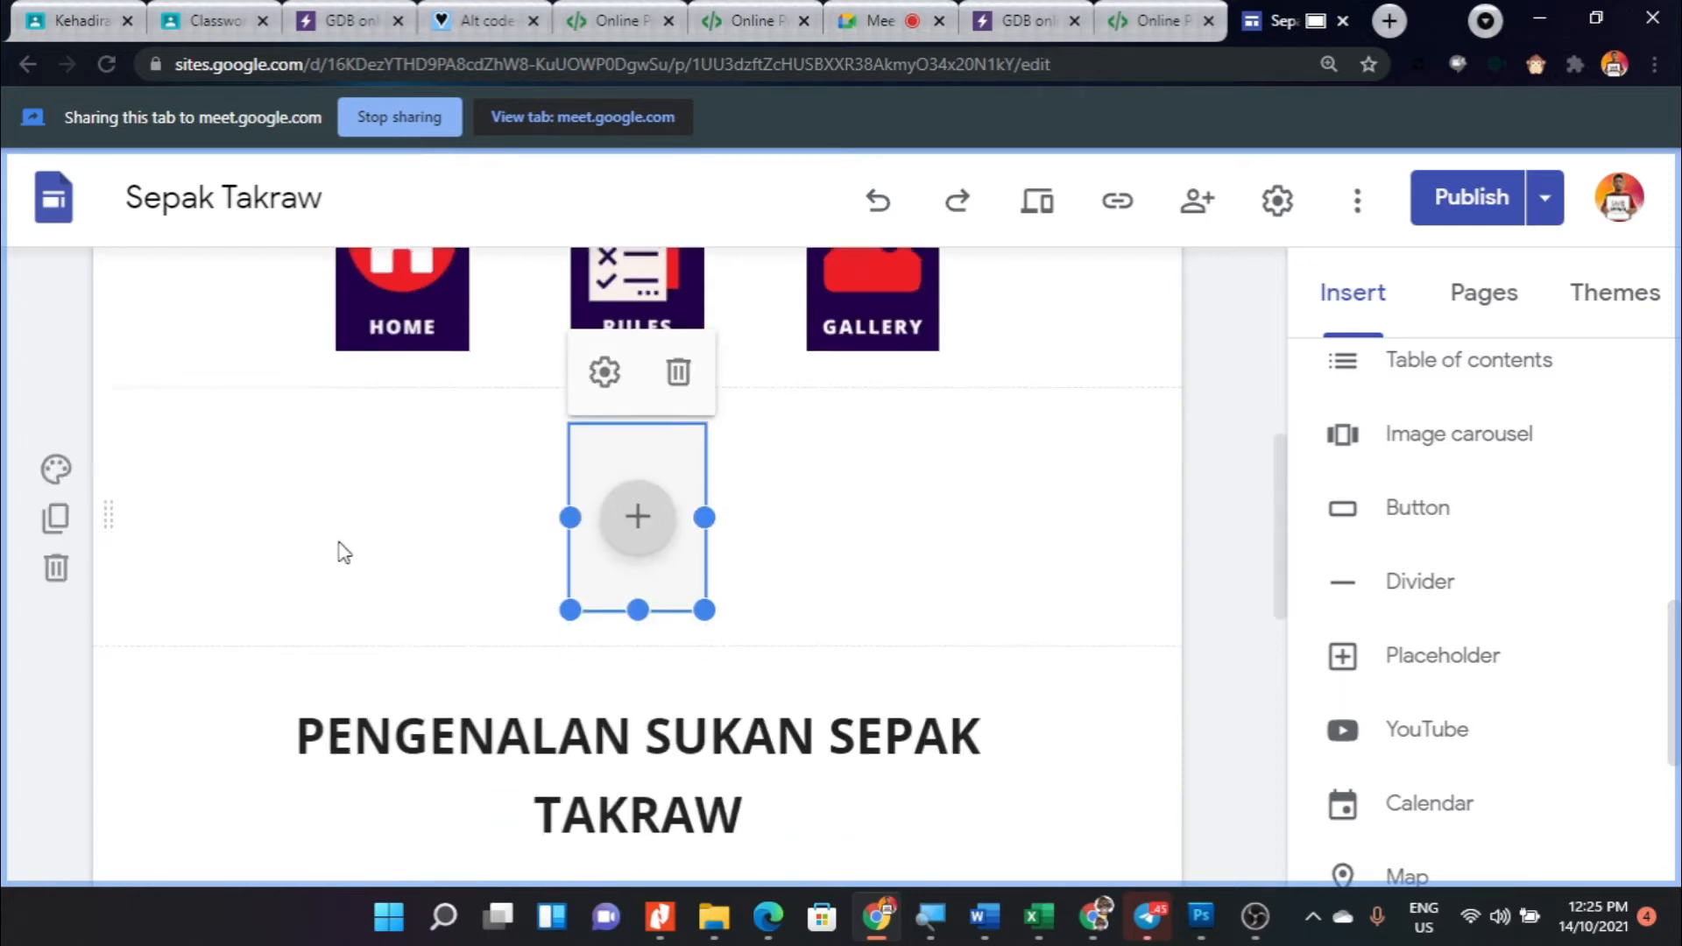
click(56, 487)
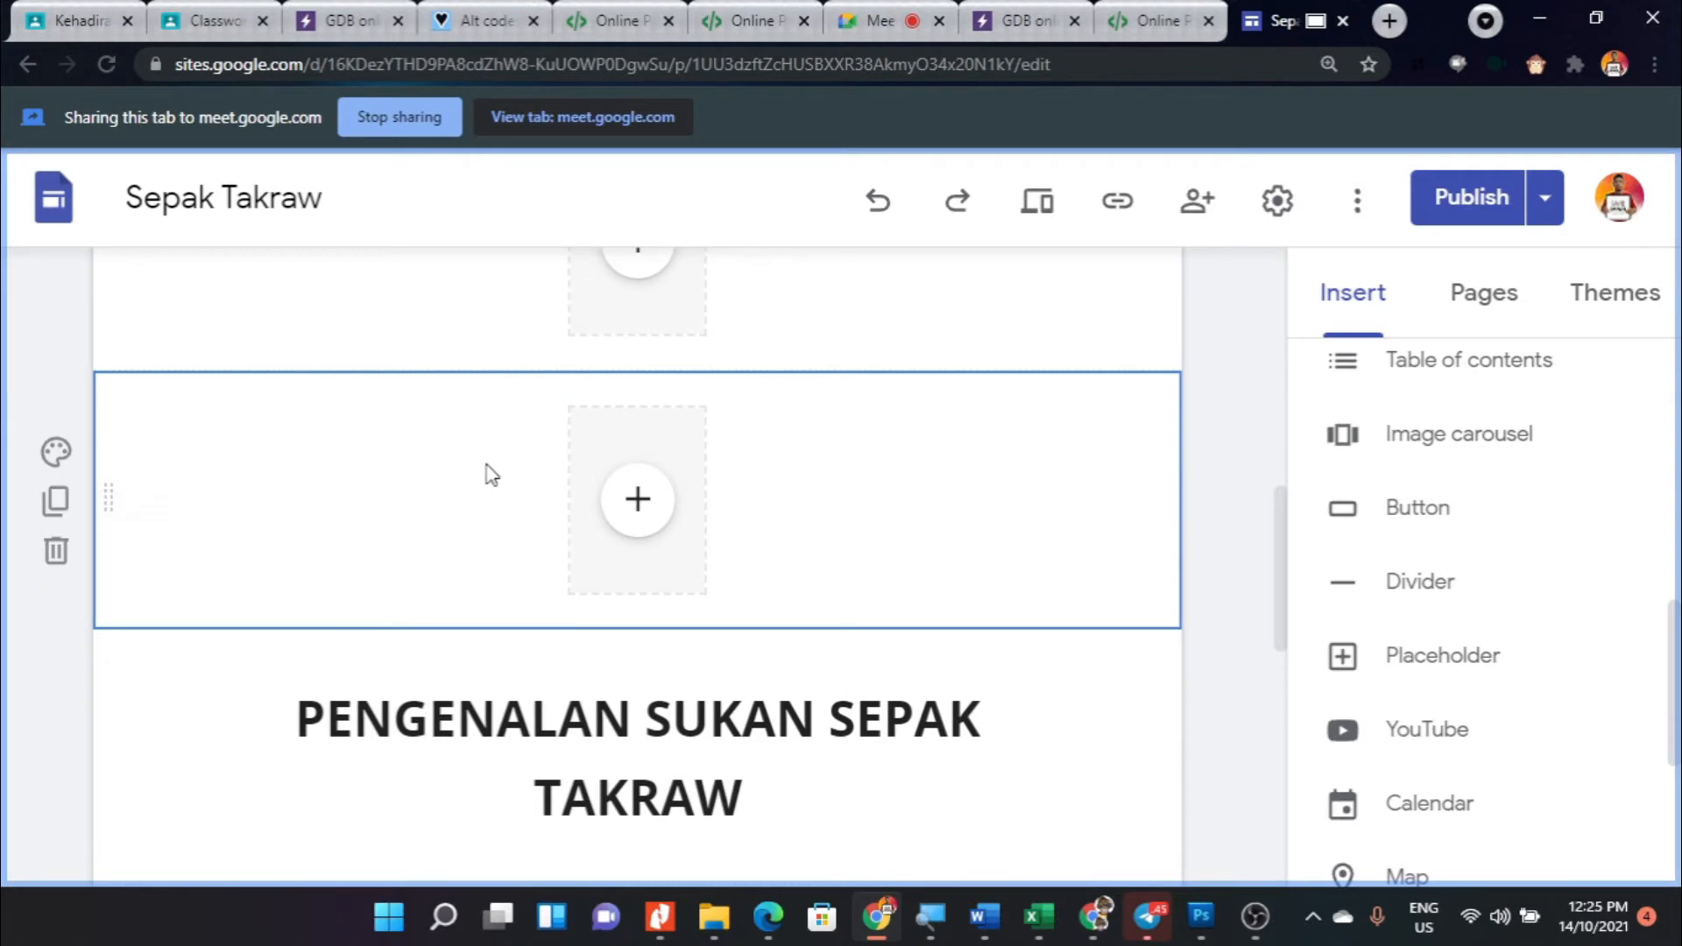
scroll(526, 508, up, 1)
scroll(569, 526, up, 1)
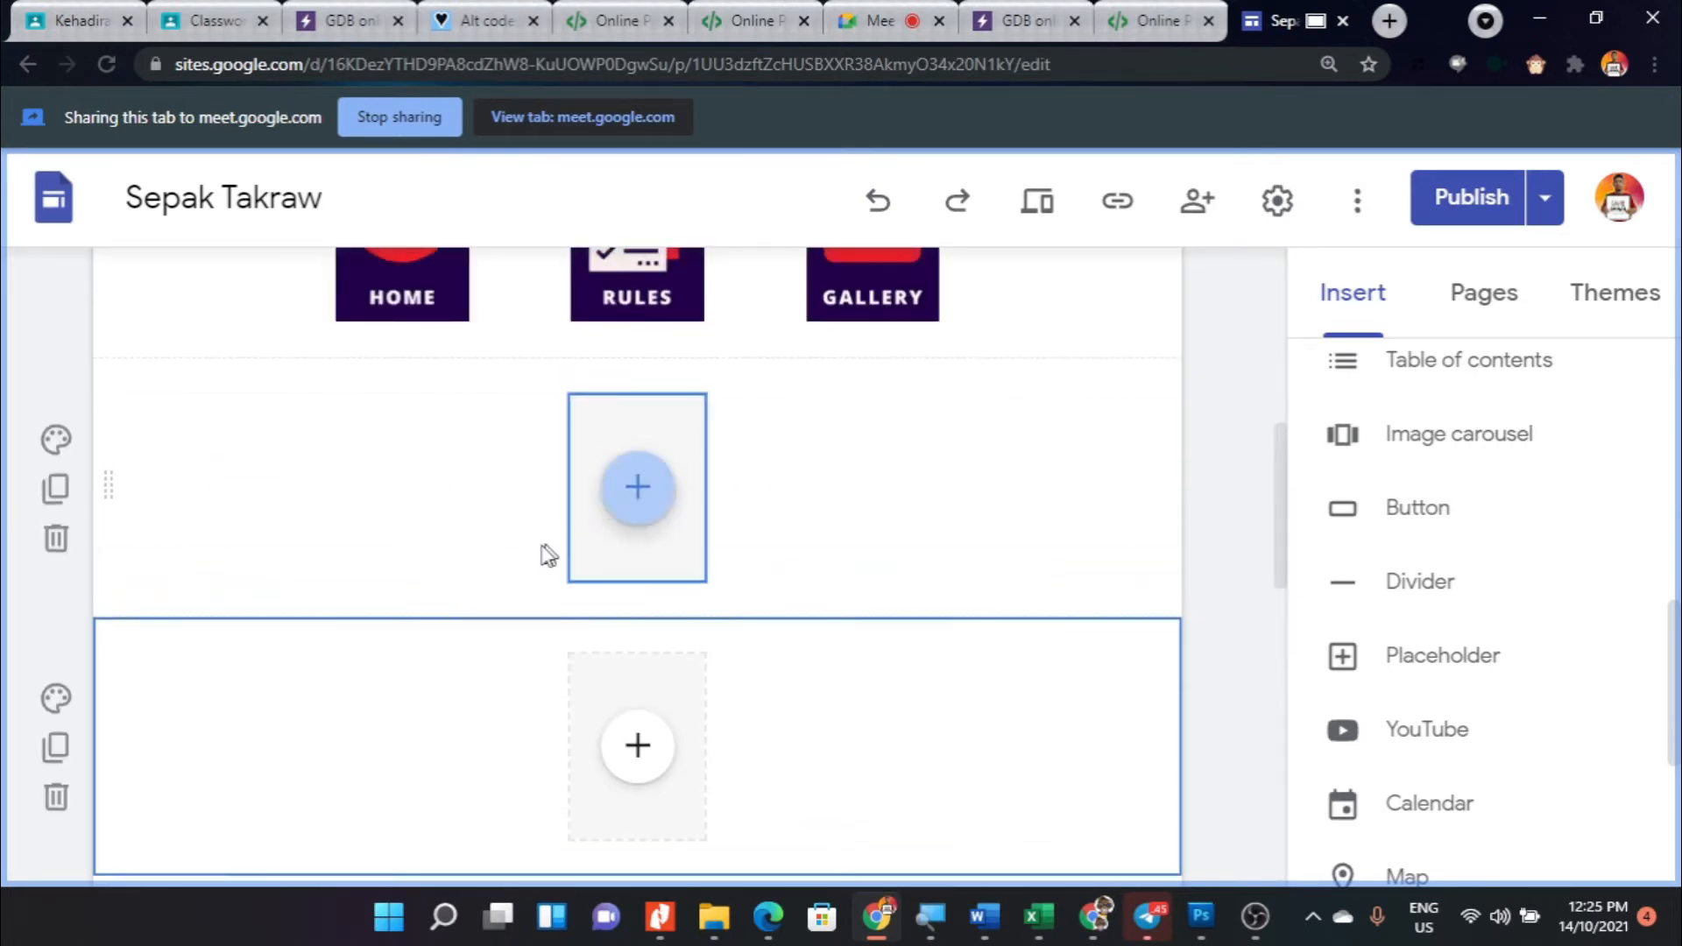
drag(680, 676, 818, 469)
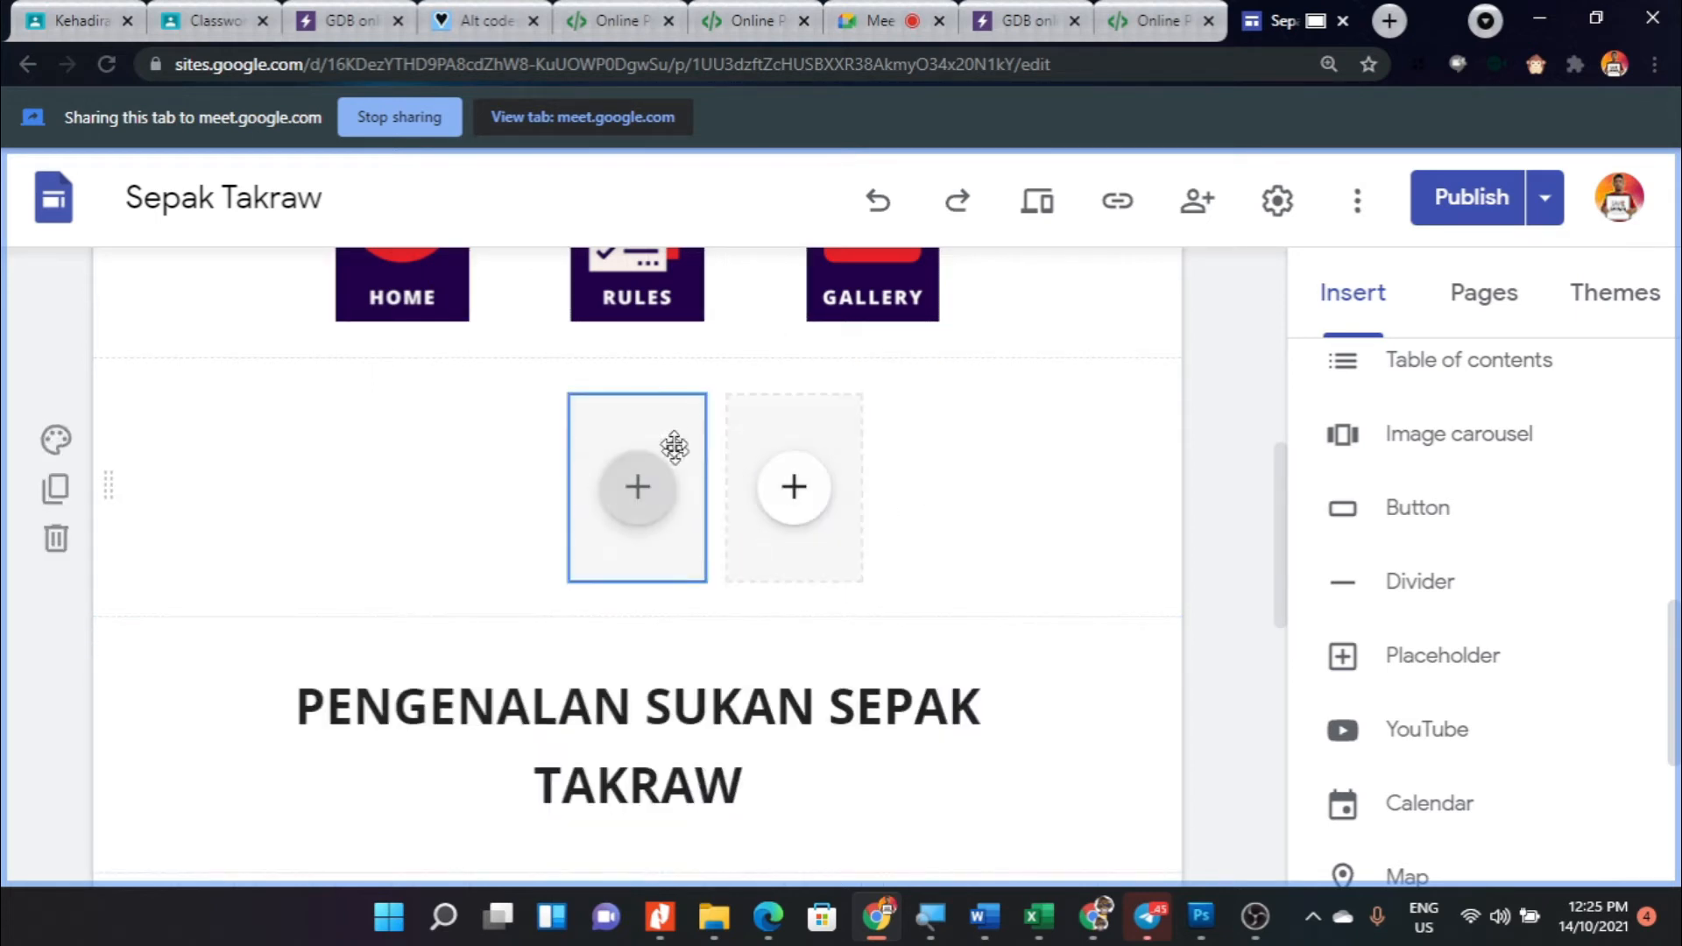
- Duplicate the two-placeholder section and move one copied placeholder up to the left end of the original row
click(56, 493)
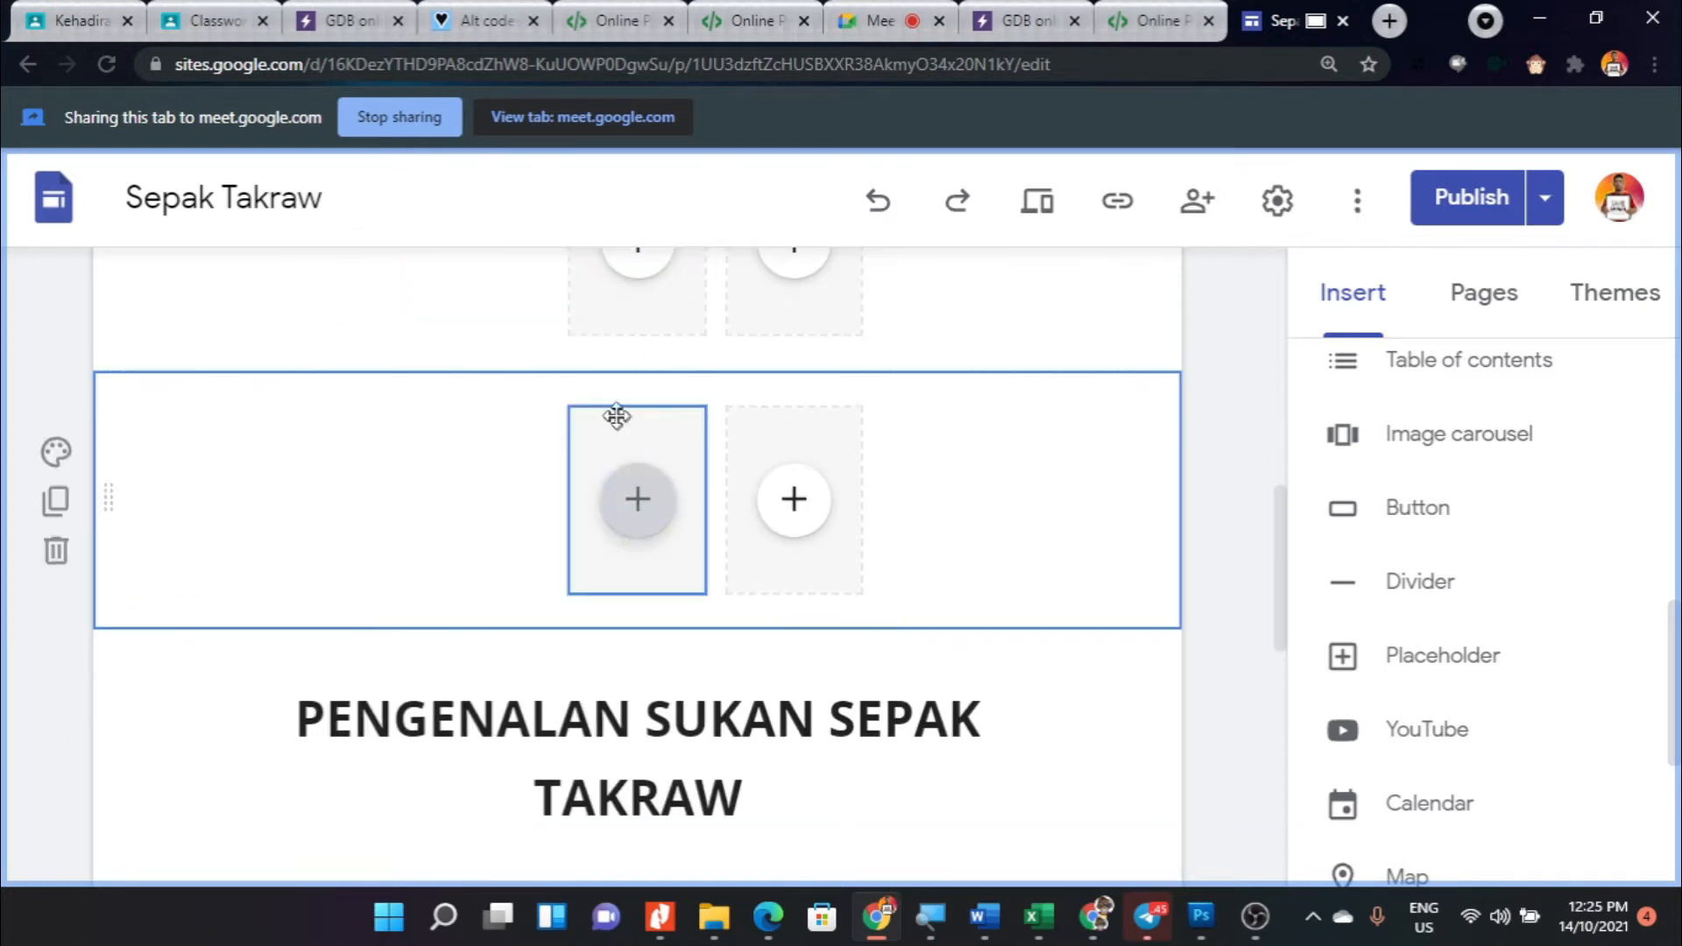
scroll(637, 436, up, 3)
drag(630, 675, 480, 488)
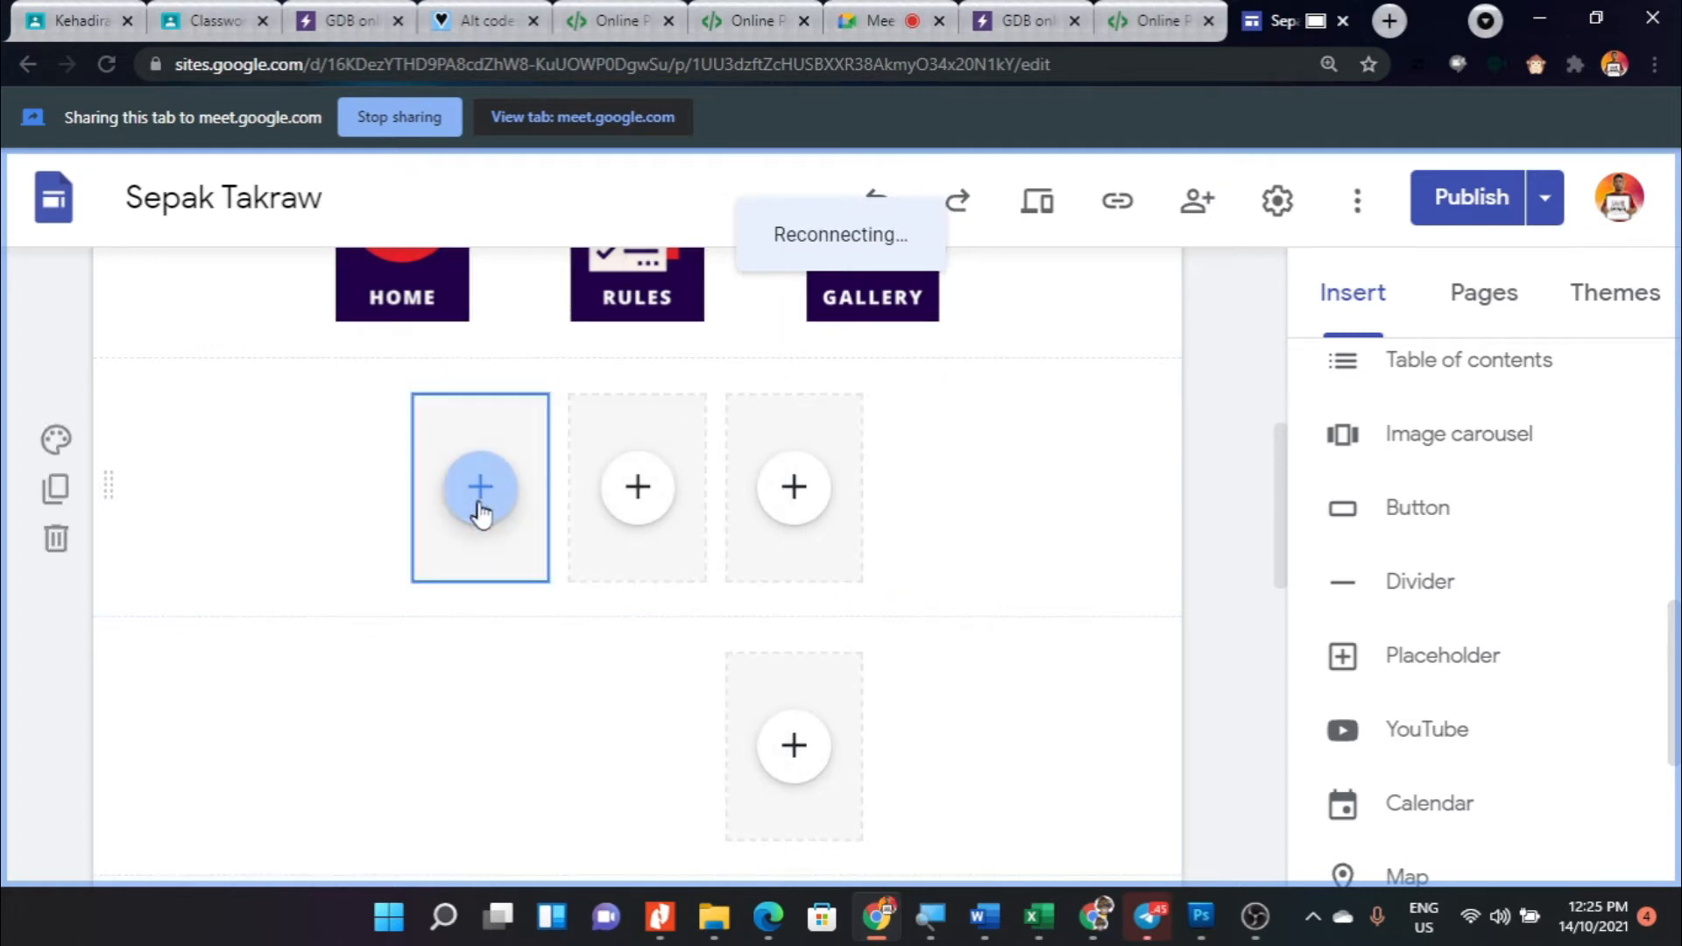
- Delete the leftover duplicate section containing the single placeholder above the PENGENALAN SUKAN SEPAK TAKRAW heading
scroll(552, 552, down, 1)
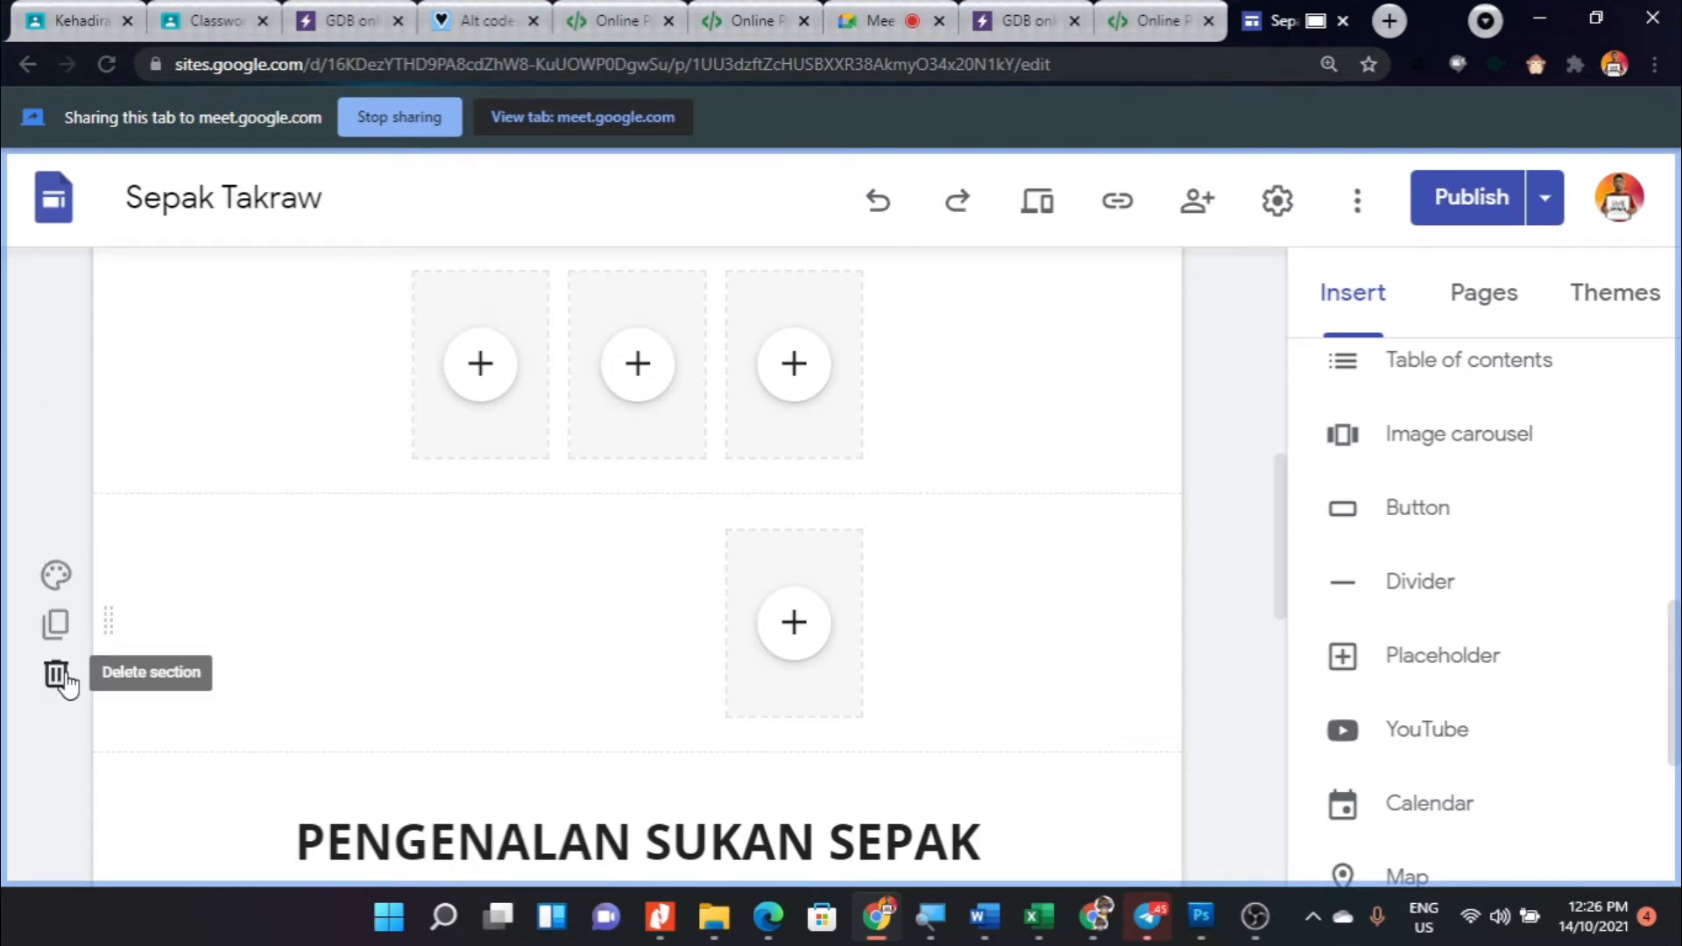
click(57, 676)
scroll(534, 515, up, 2)
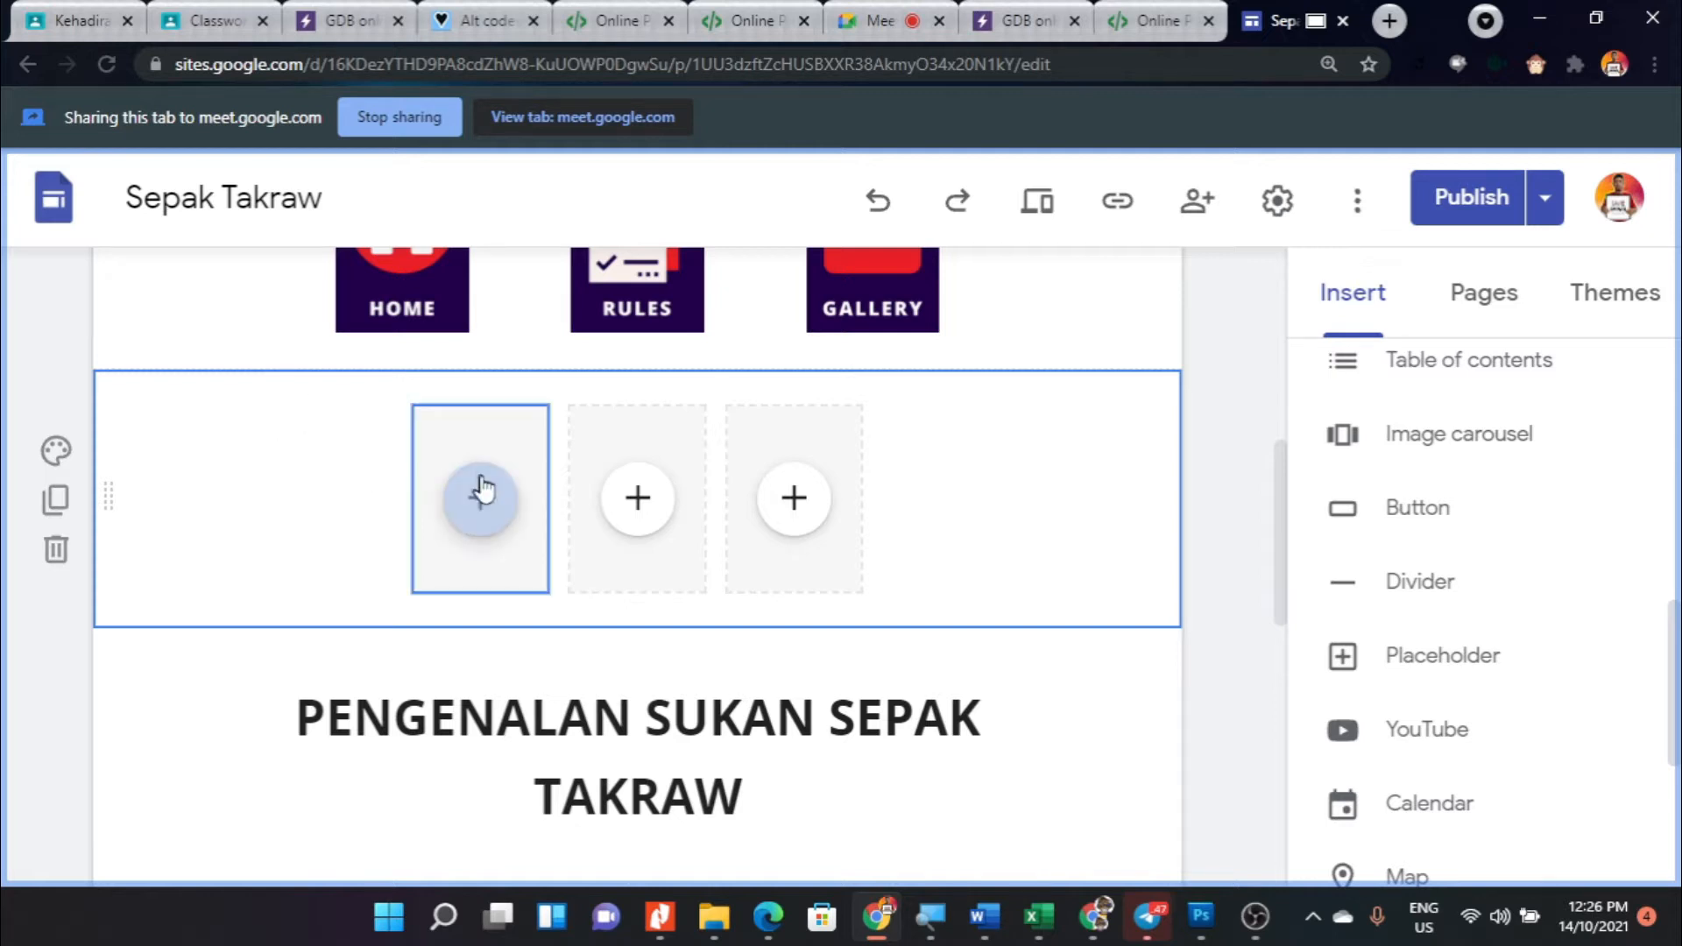
click(491, 511)
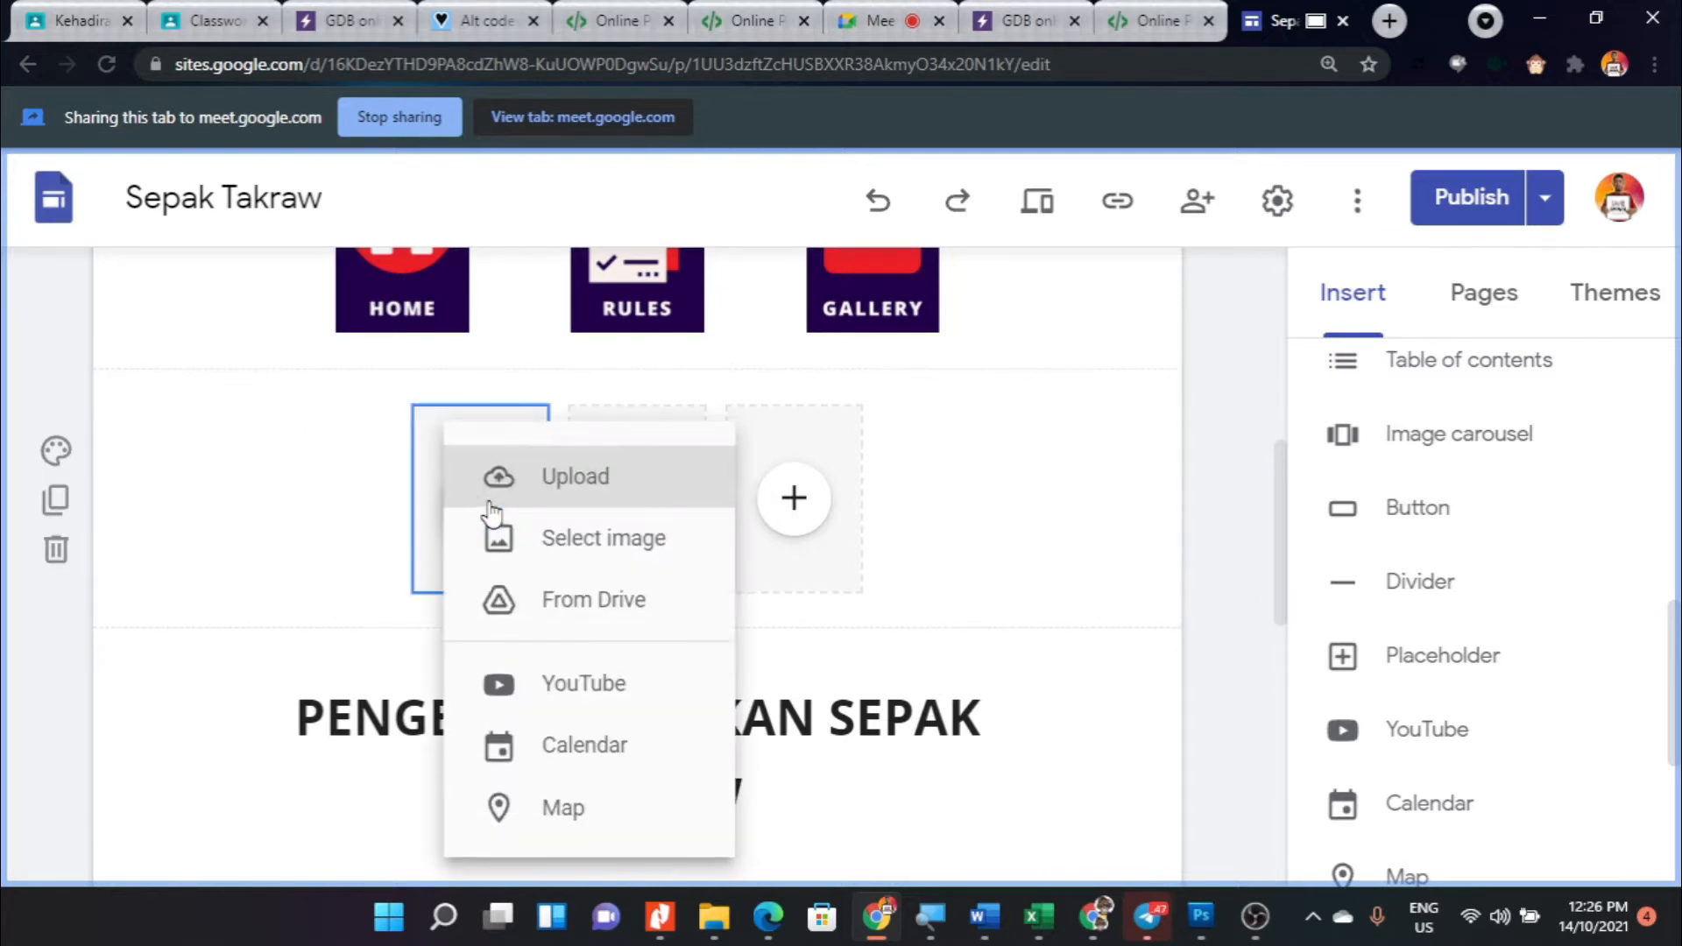
click(594, 488)
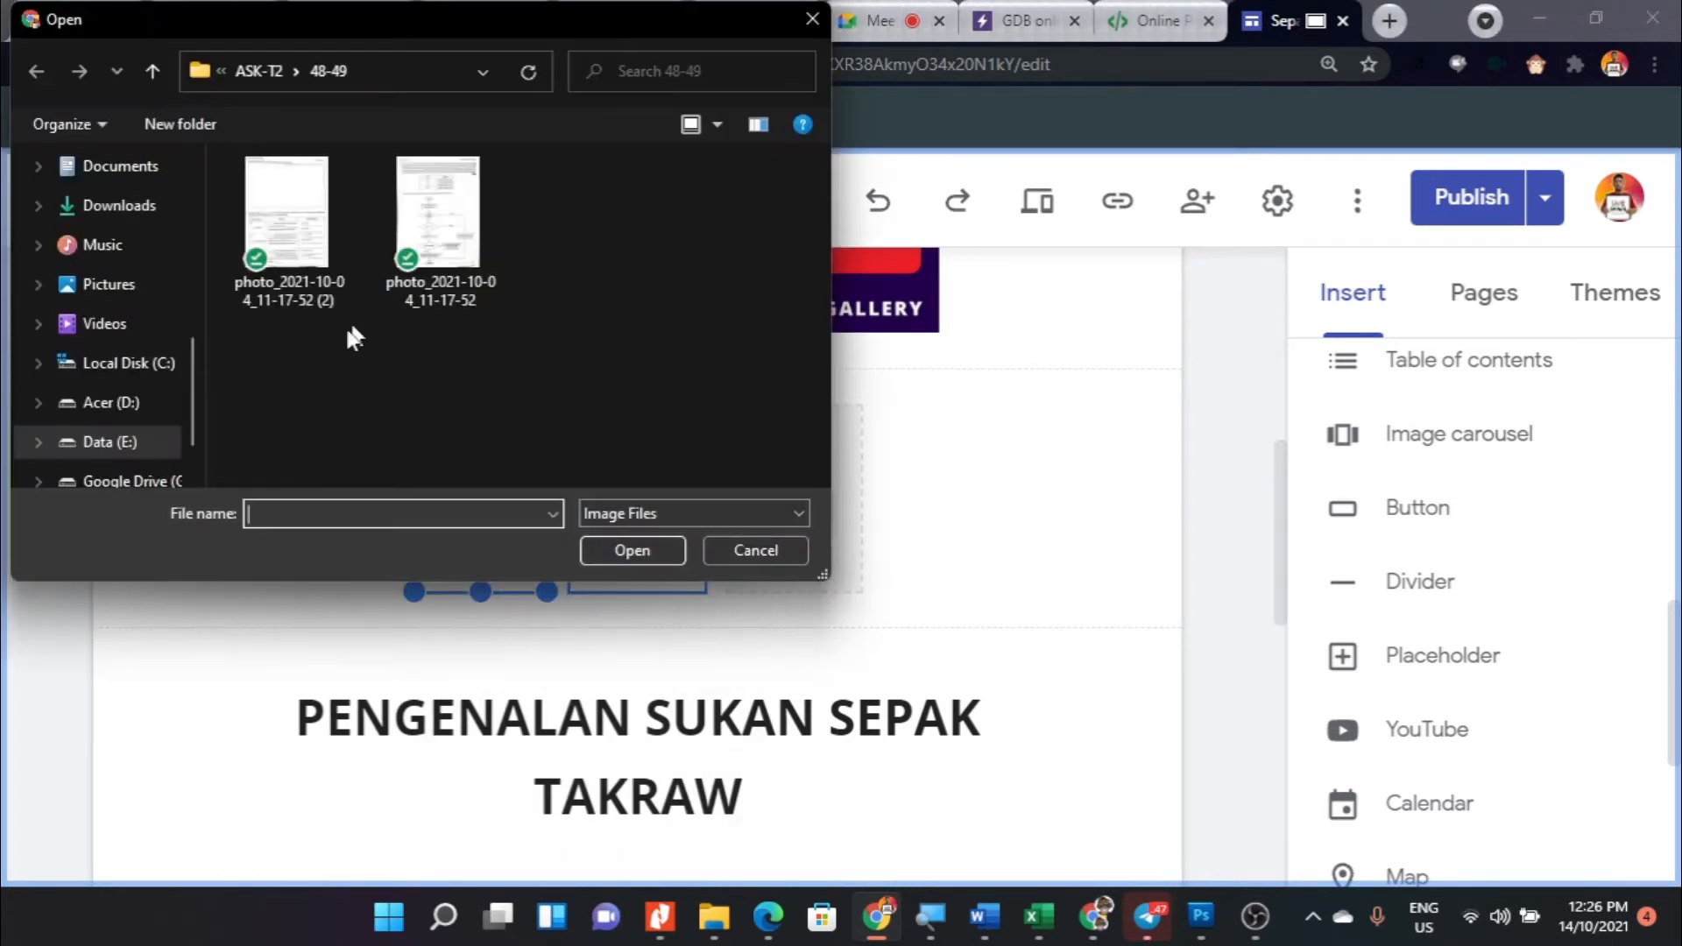
click(753, 550)
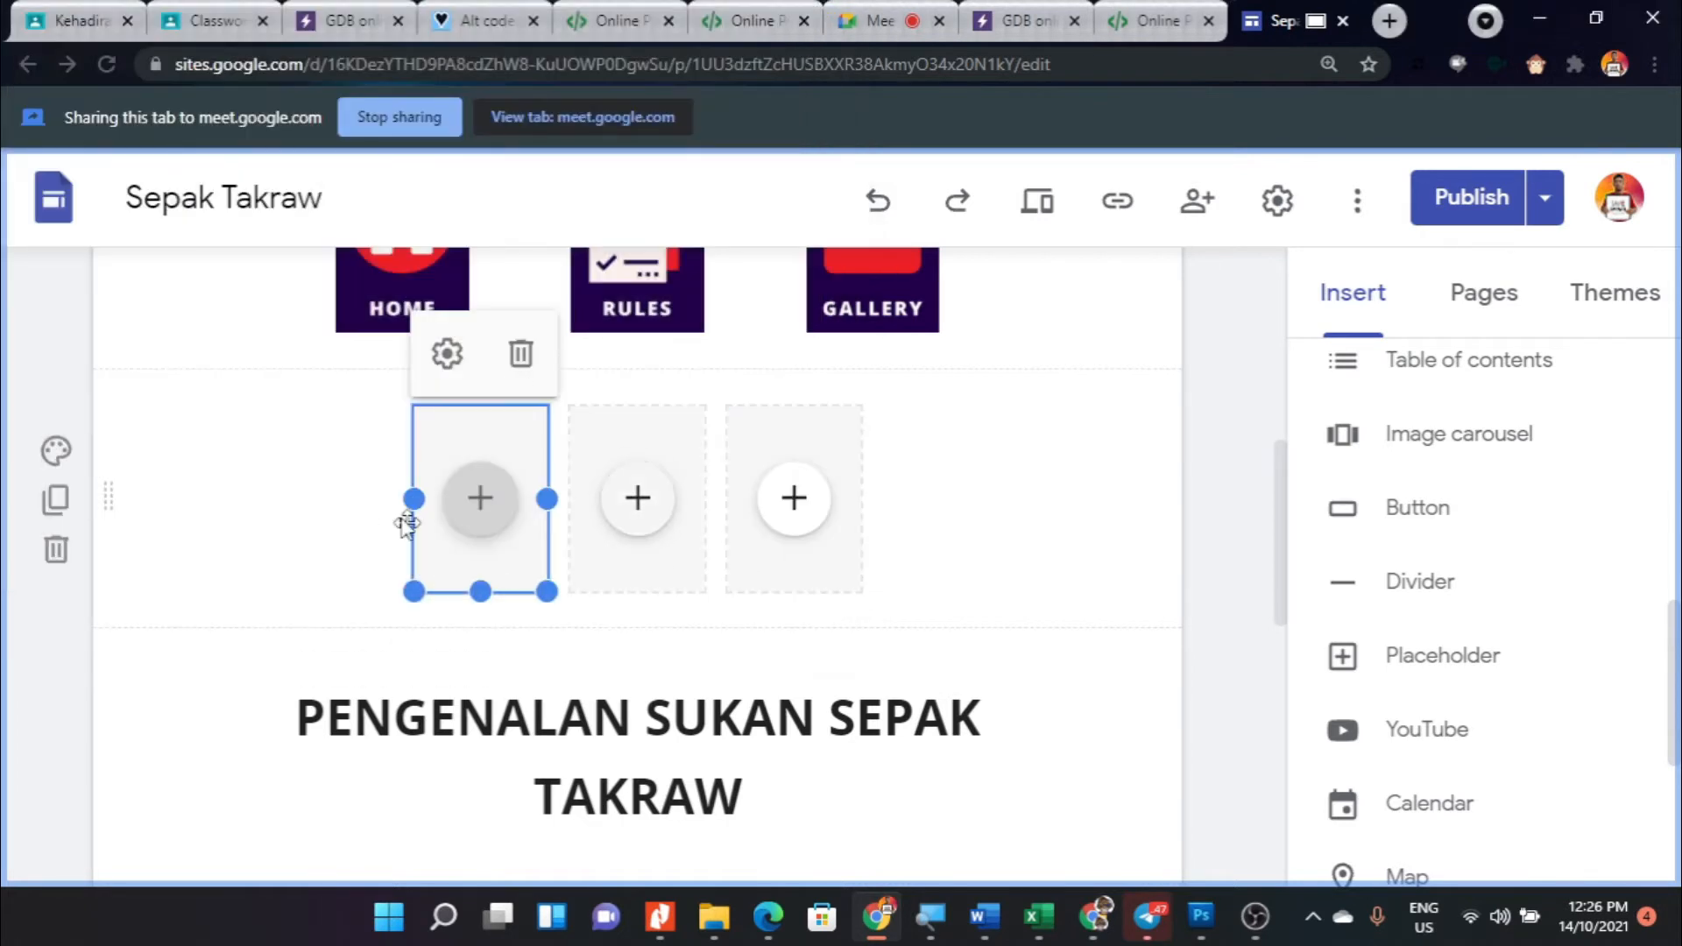
click(612, 455)
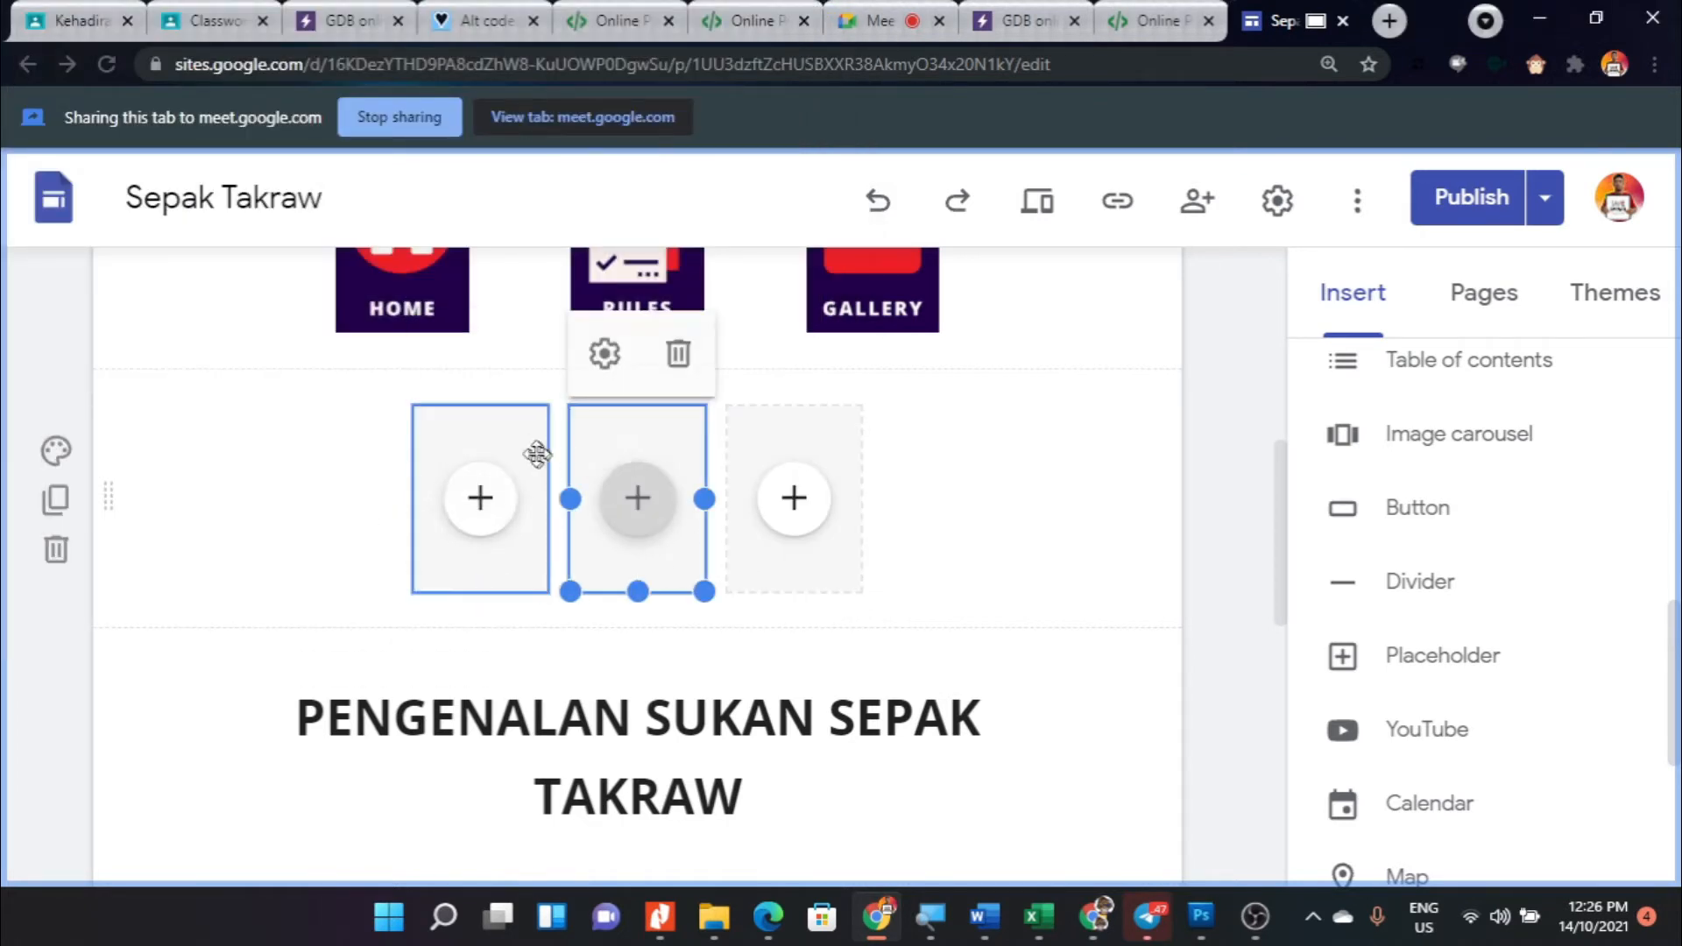
click(639, 506)
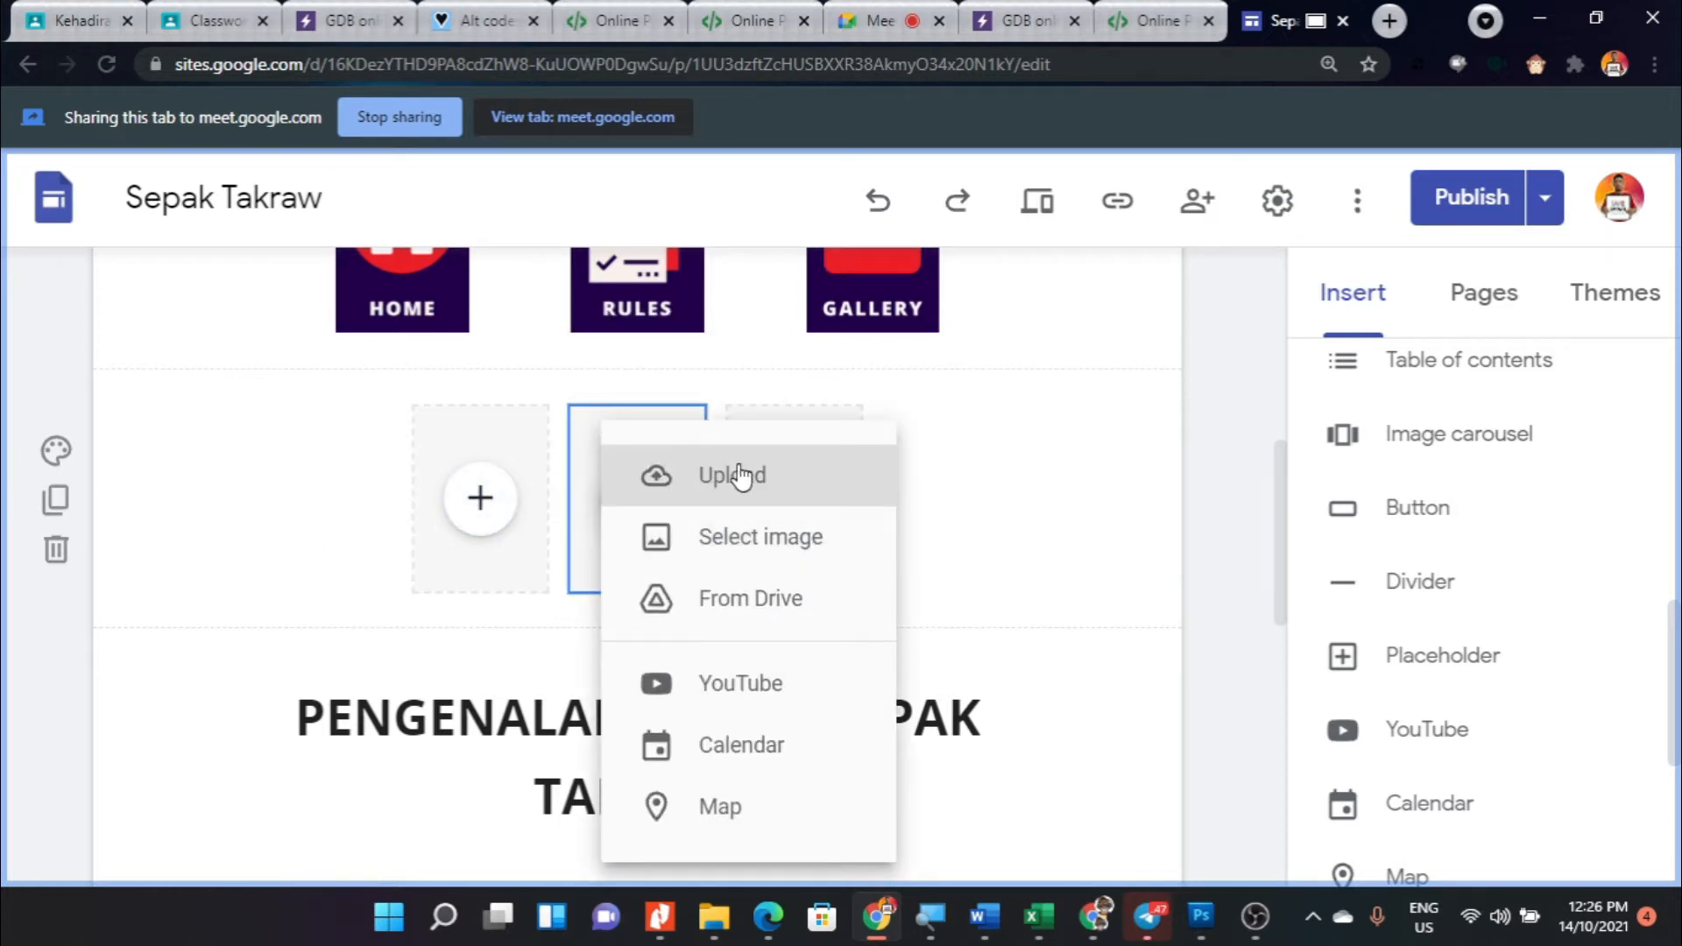
click(1024, 426)
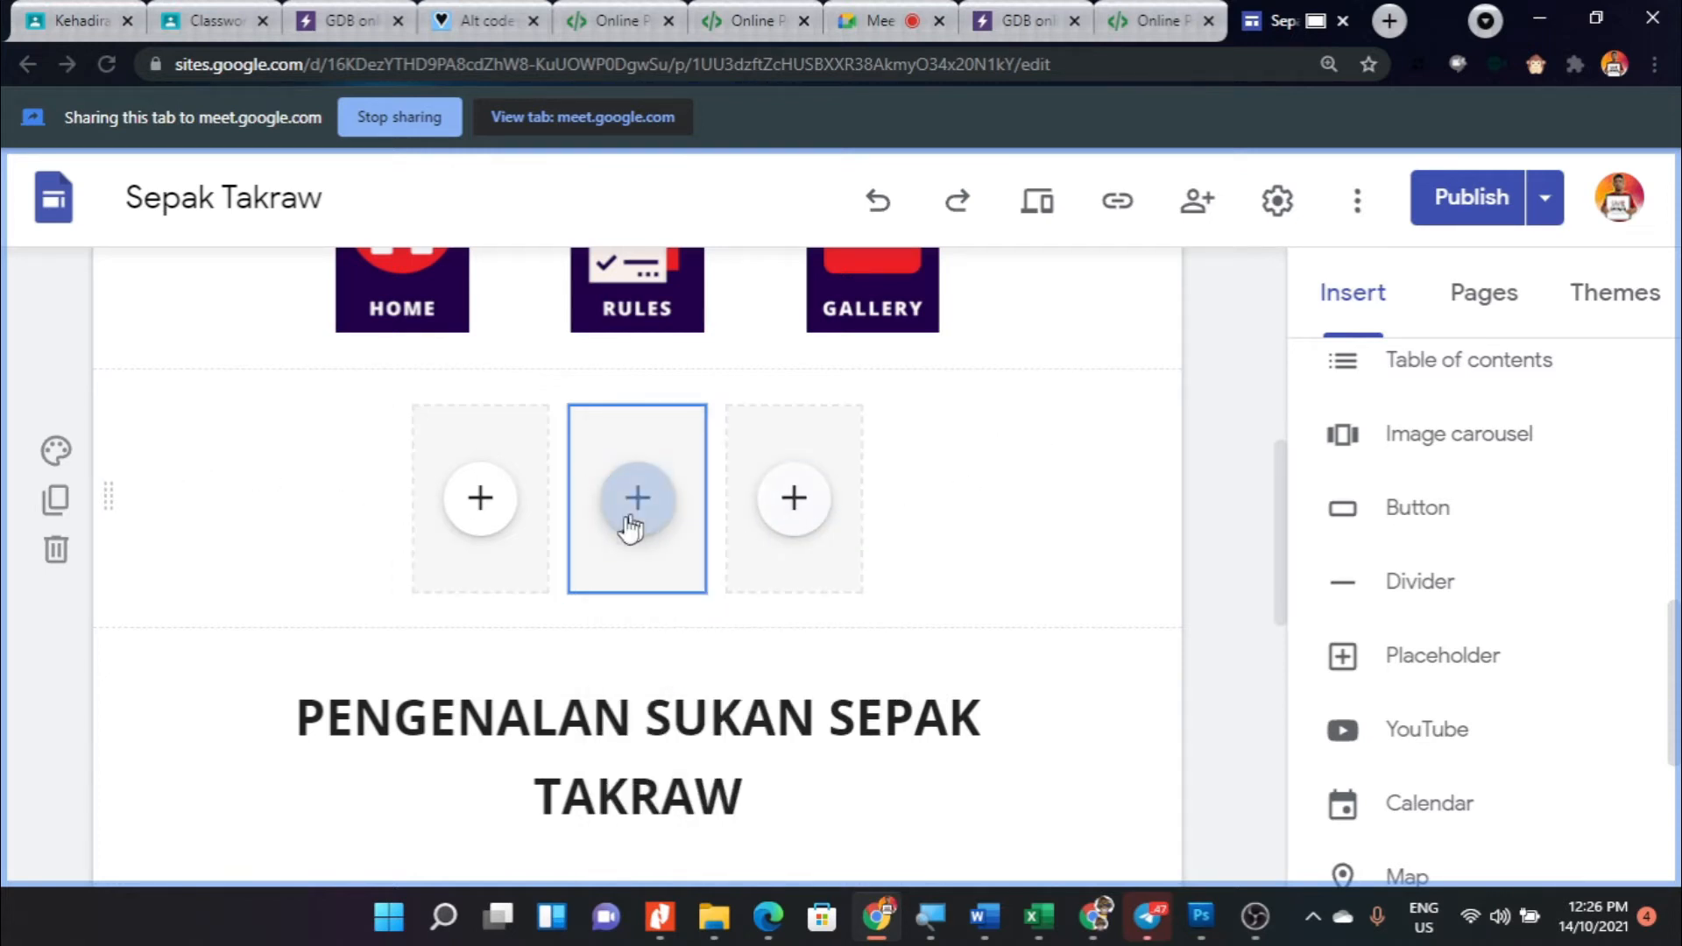
- Delete the section containing the row of three placeholders beneath the Home, Rules and Gallery images
click(272, 487)
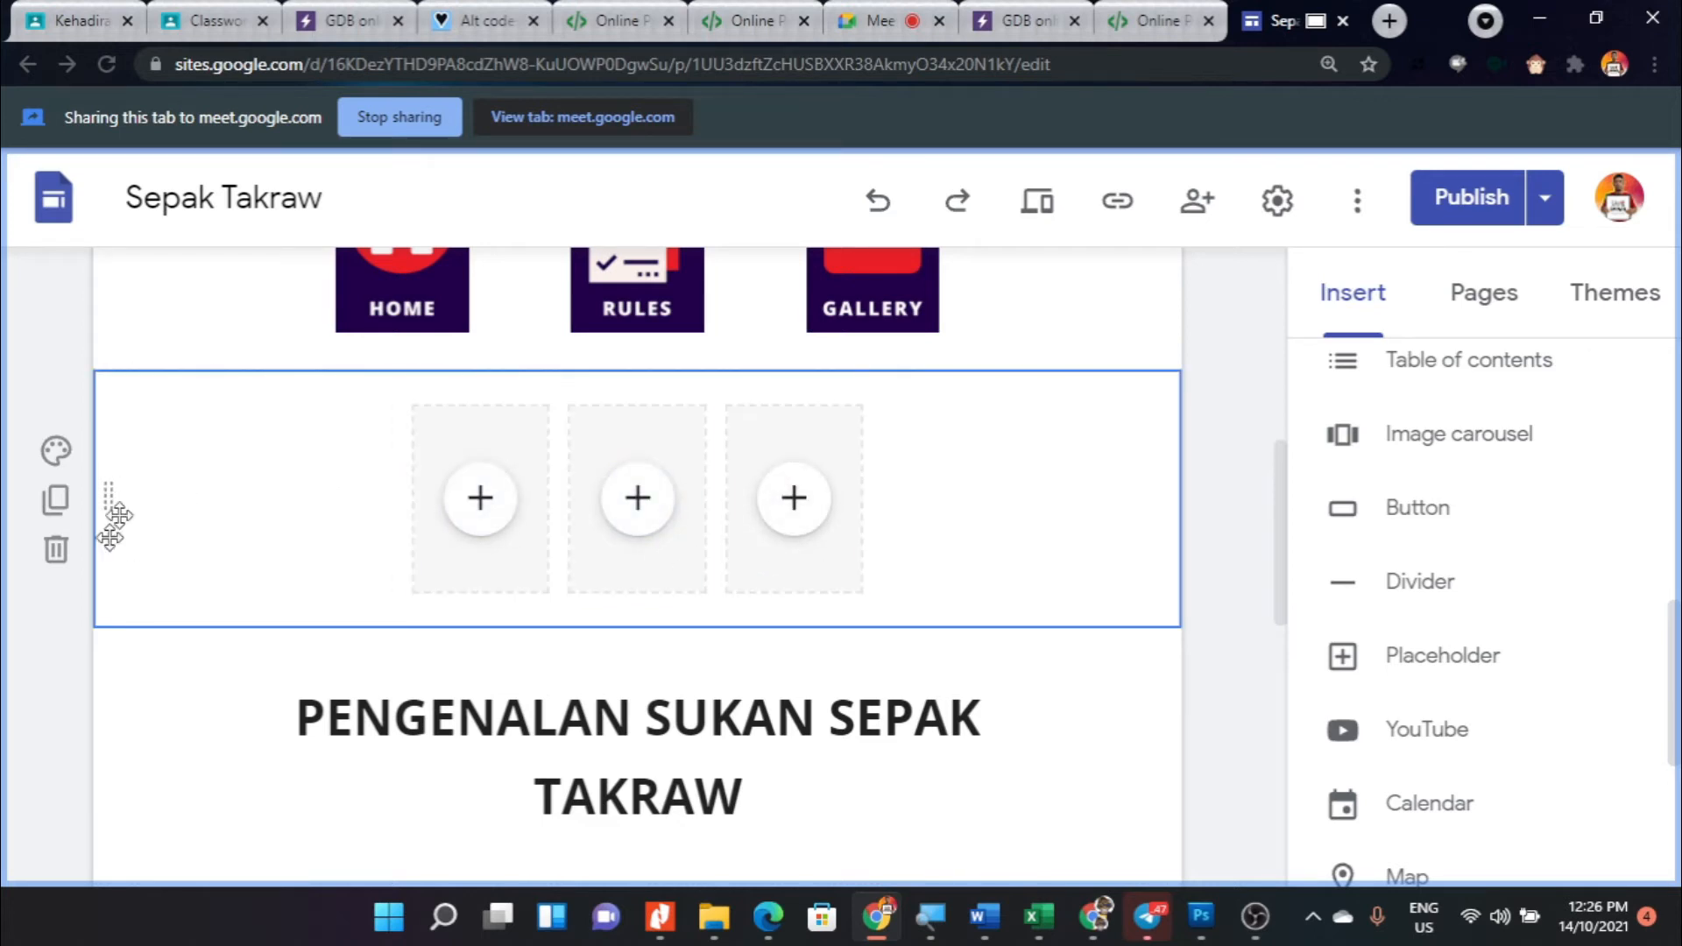
click(56, 550)
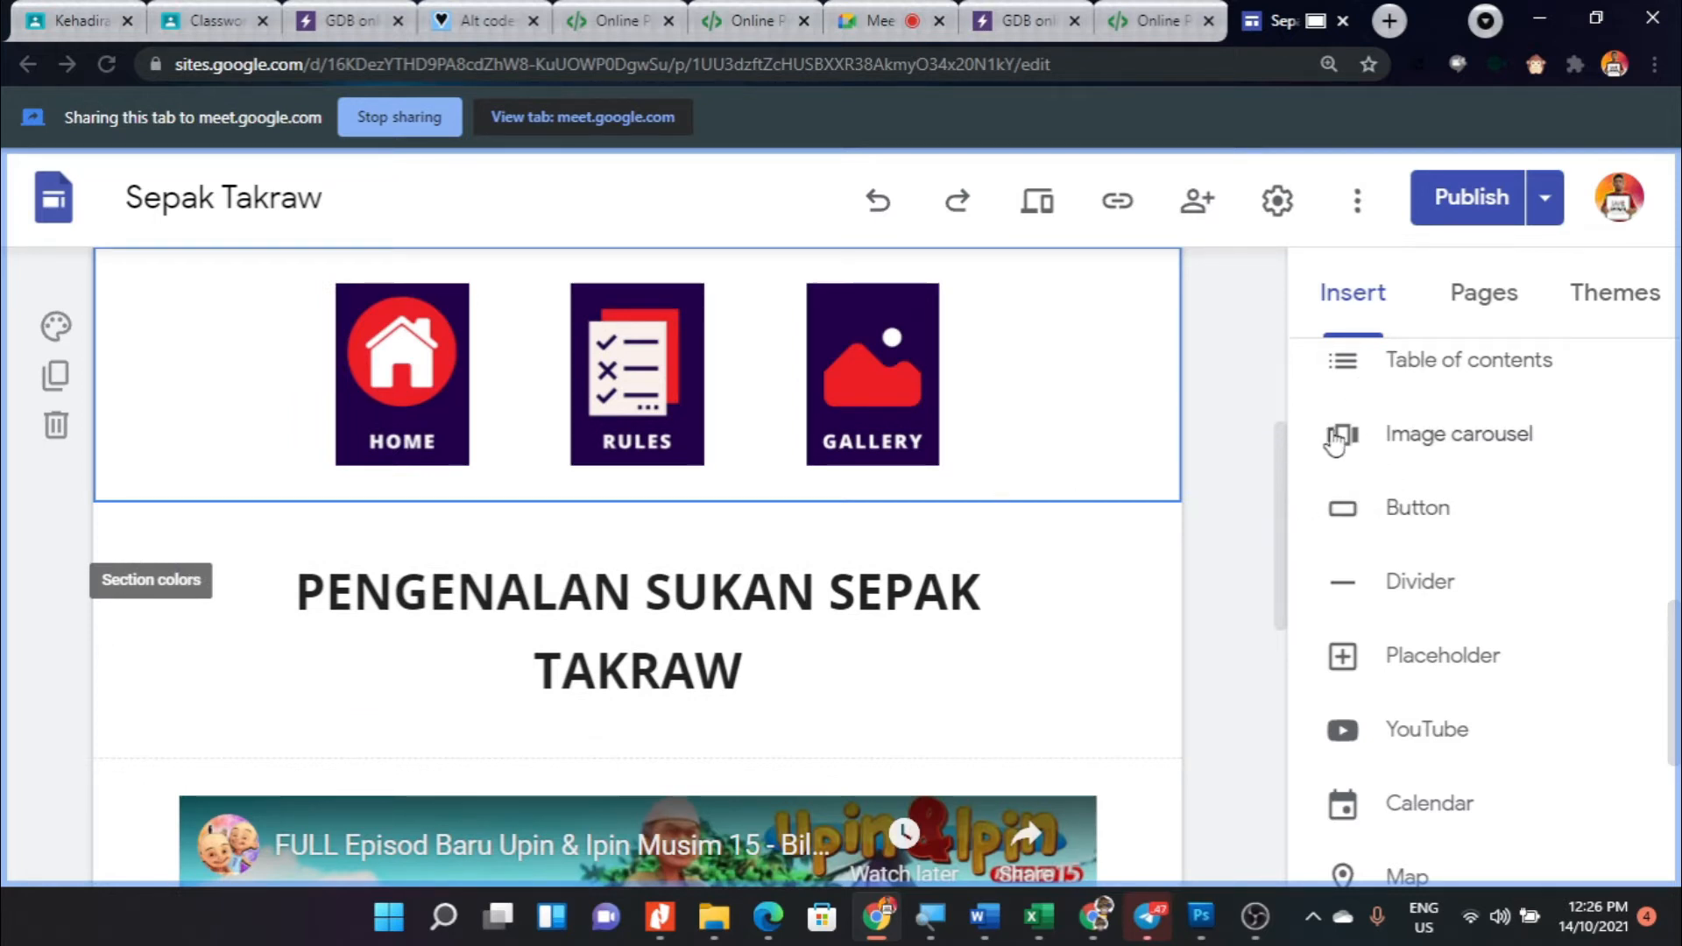
- Examine the embedded Upin & Ipin YouTube video beneath the PENGENALAN SUKAN SEPAK TAKRAW heading and the empty area below it
scroll(1327, 433, down, 3)
scroll(814, 683, down, 2)
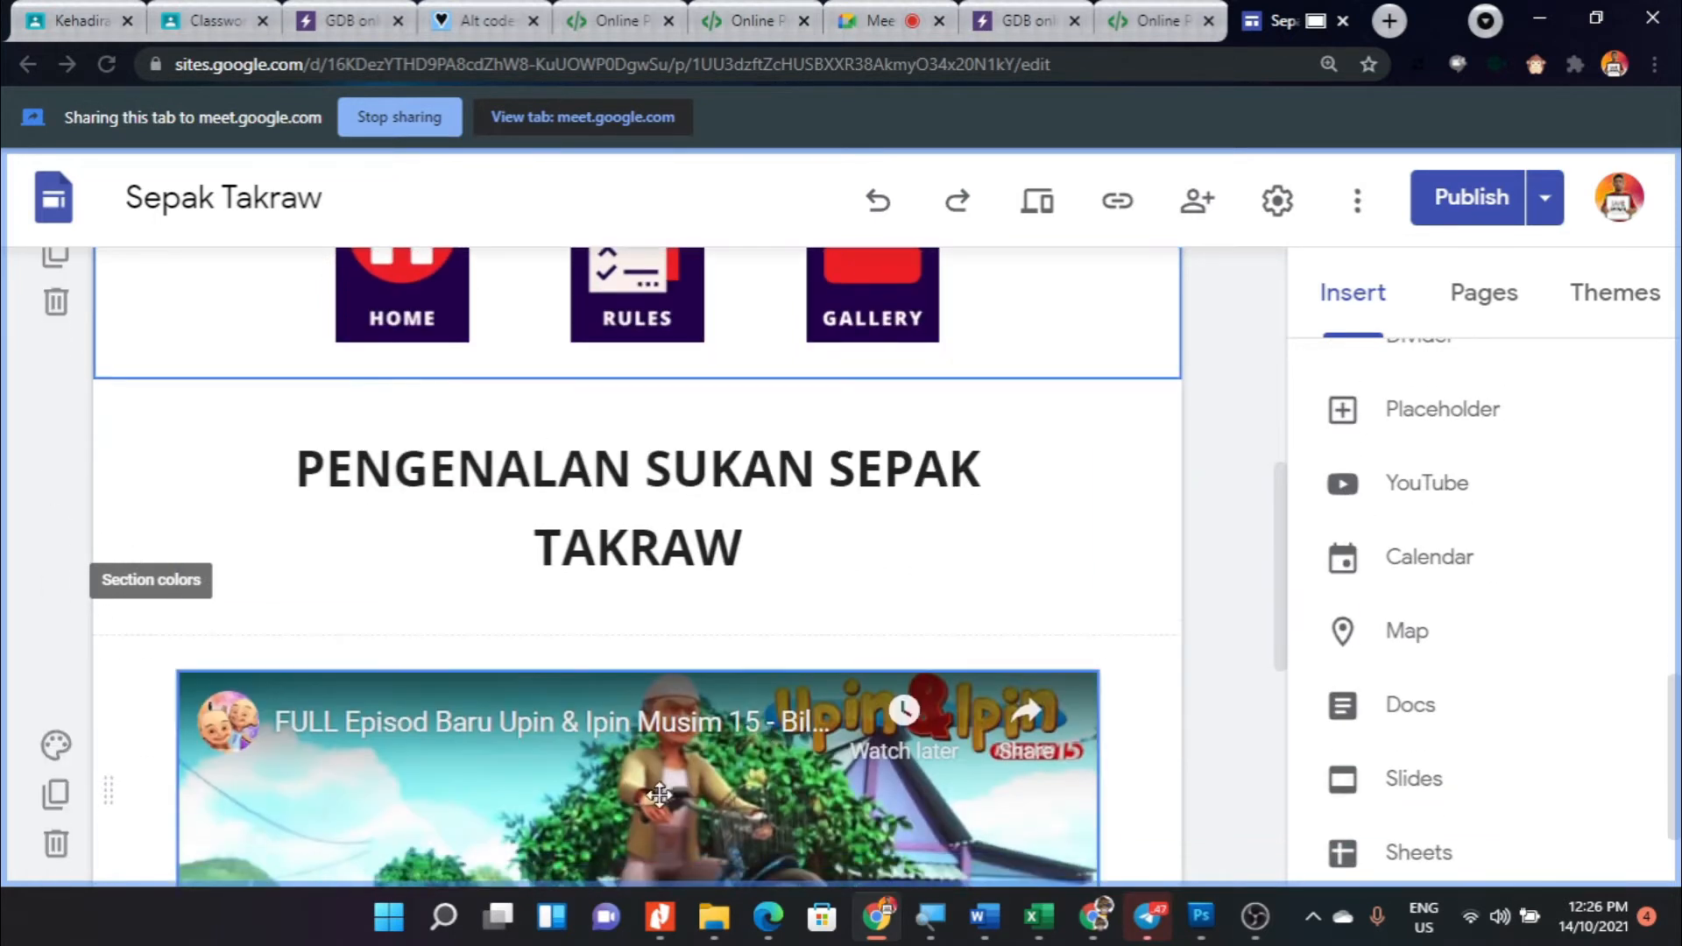
scroll(661, 792, down, 6)
scroll(613, 701, up, 3)
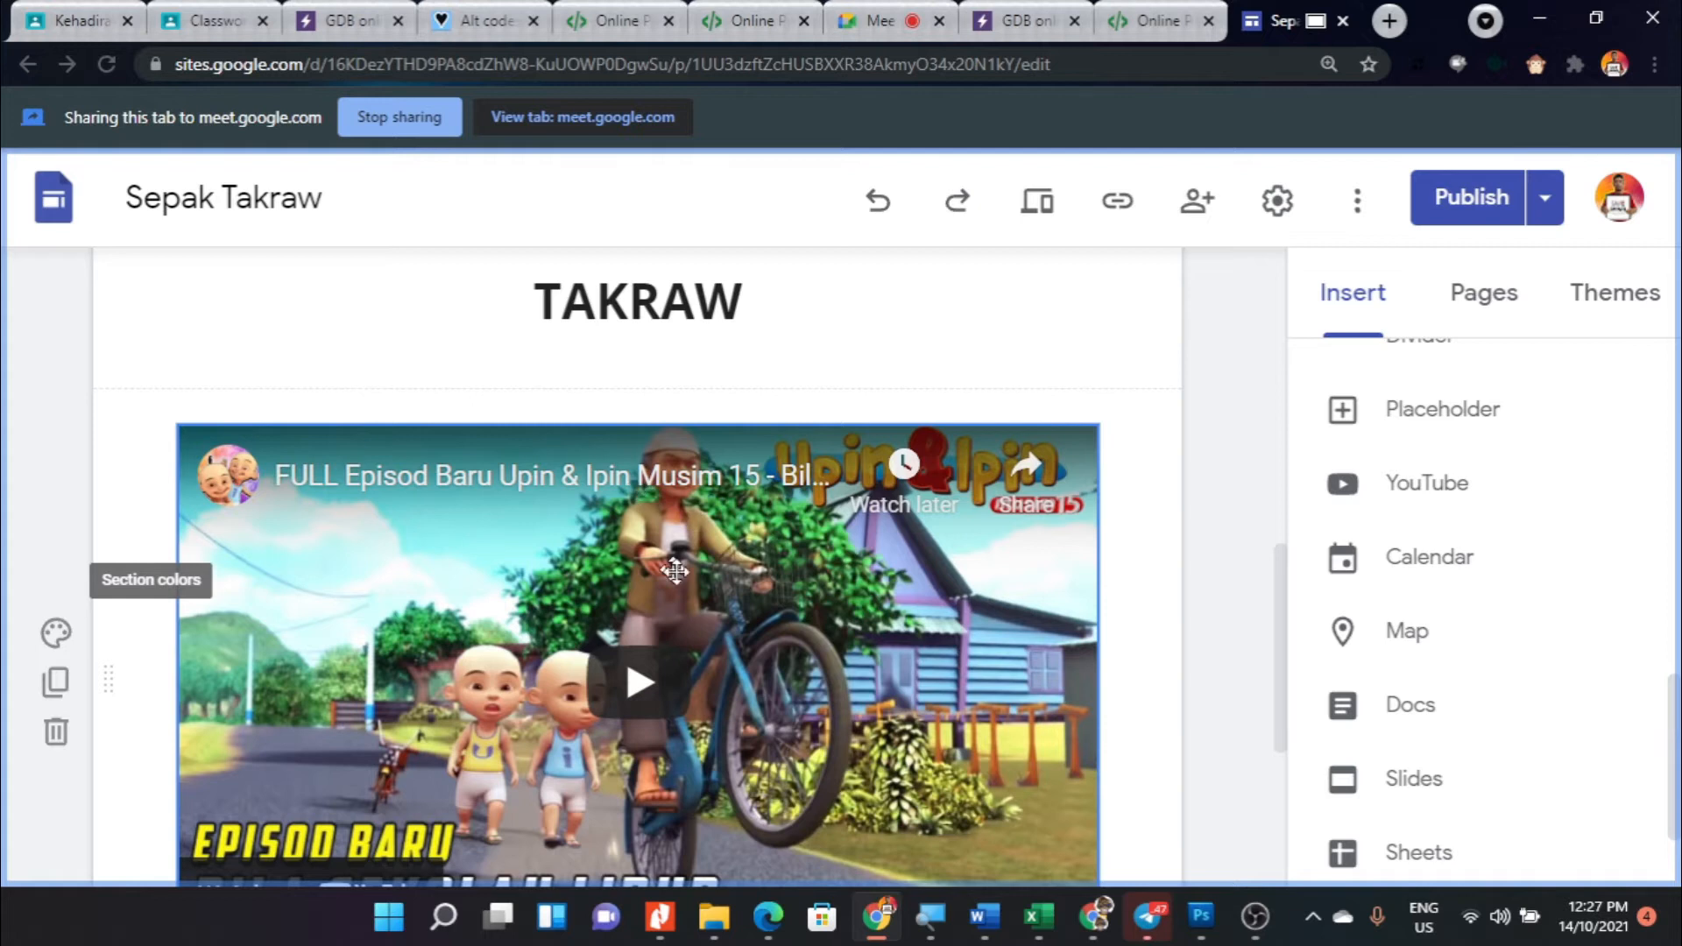
scroll(828, 578, down, 3)
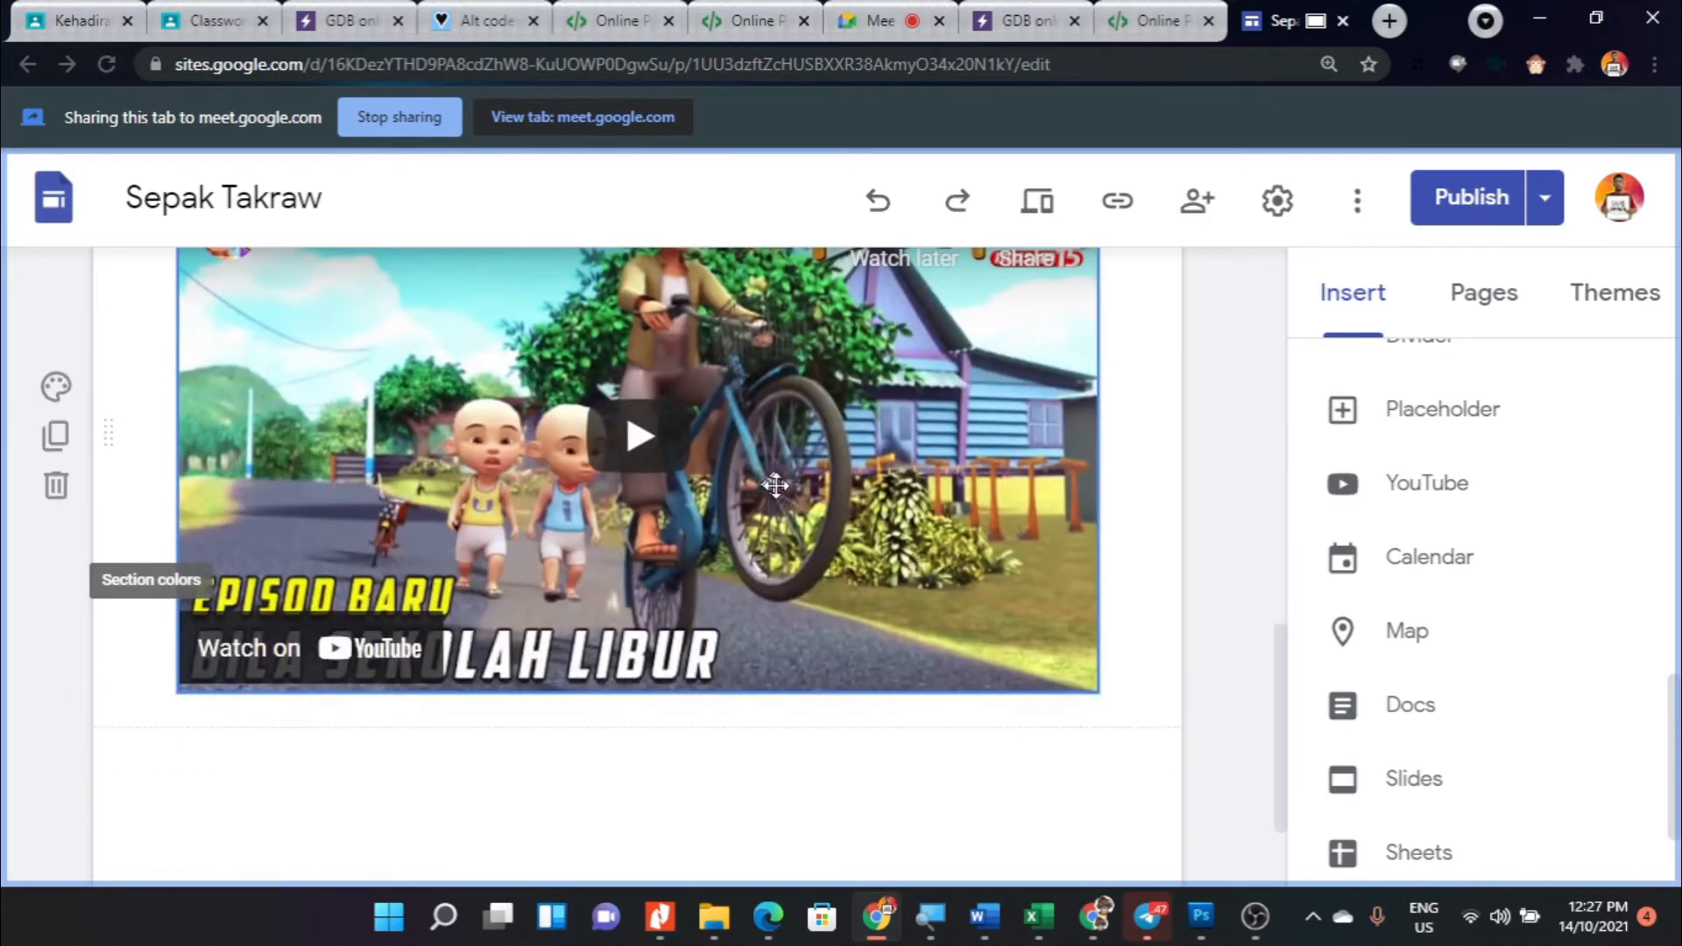
scroll(600, 732, up, 2)
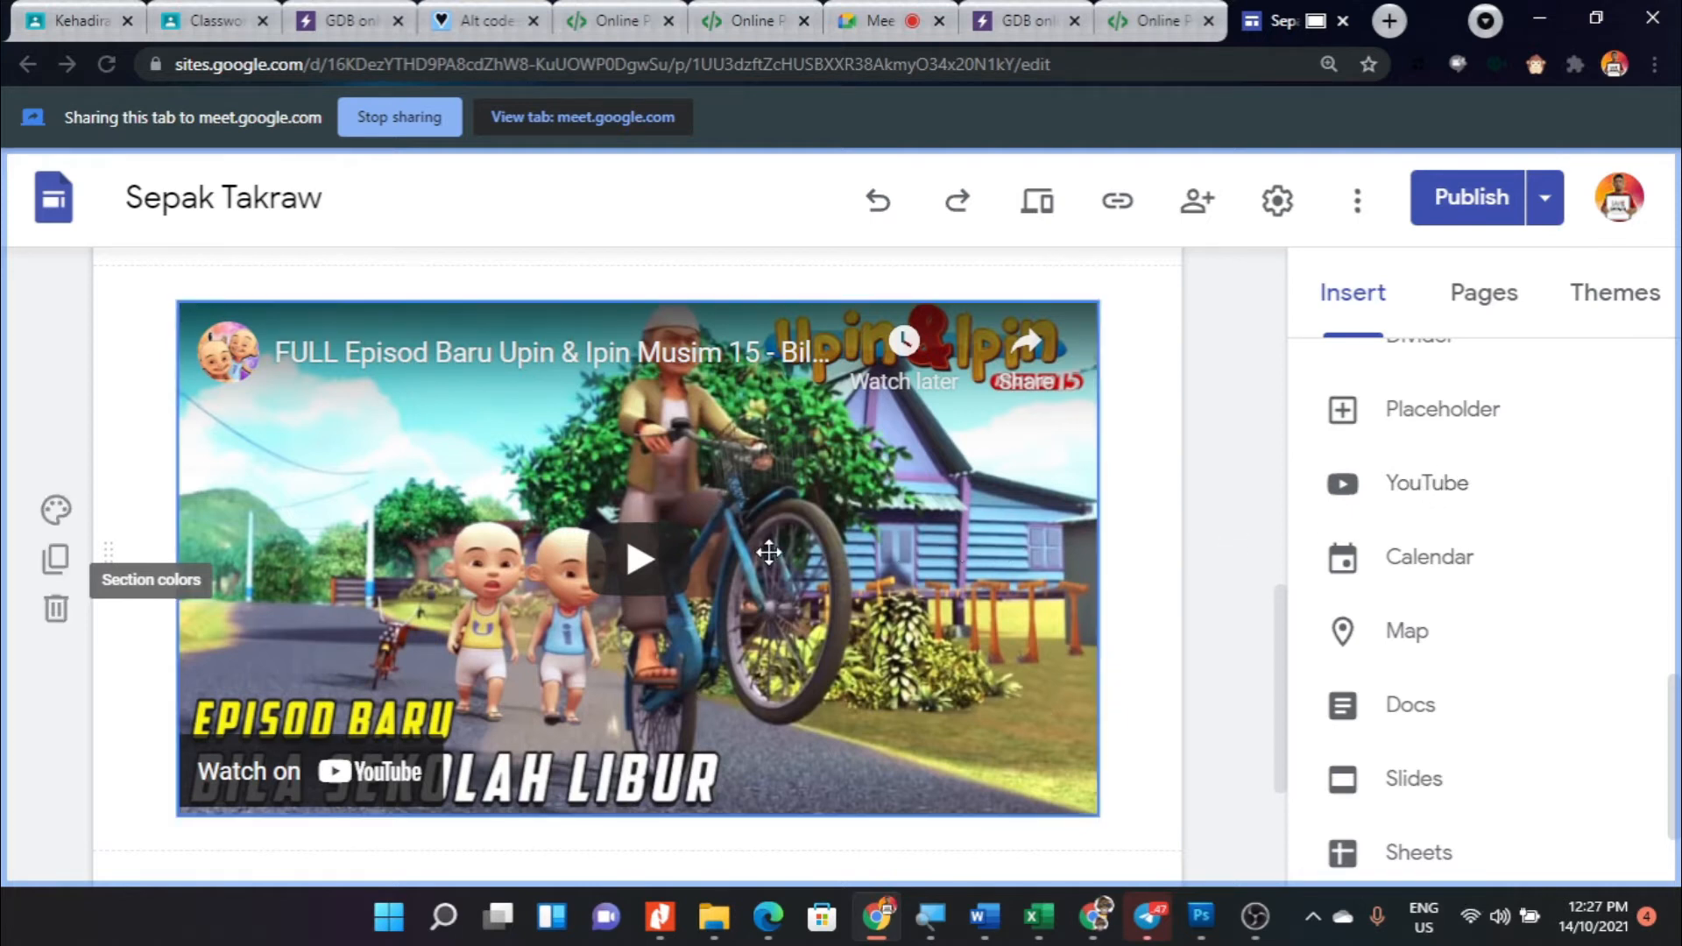
scroll(491, 698, down, 3)
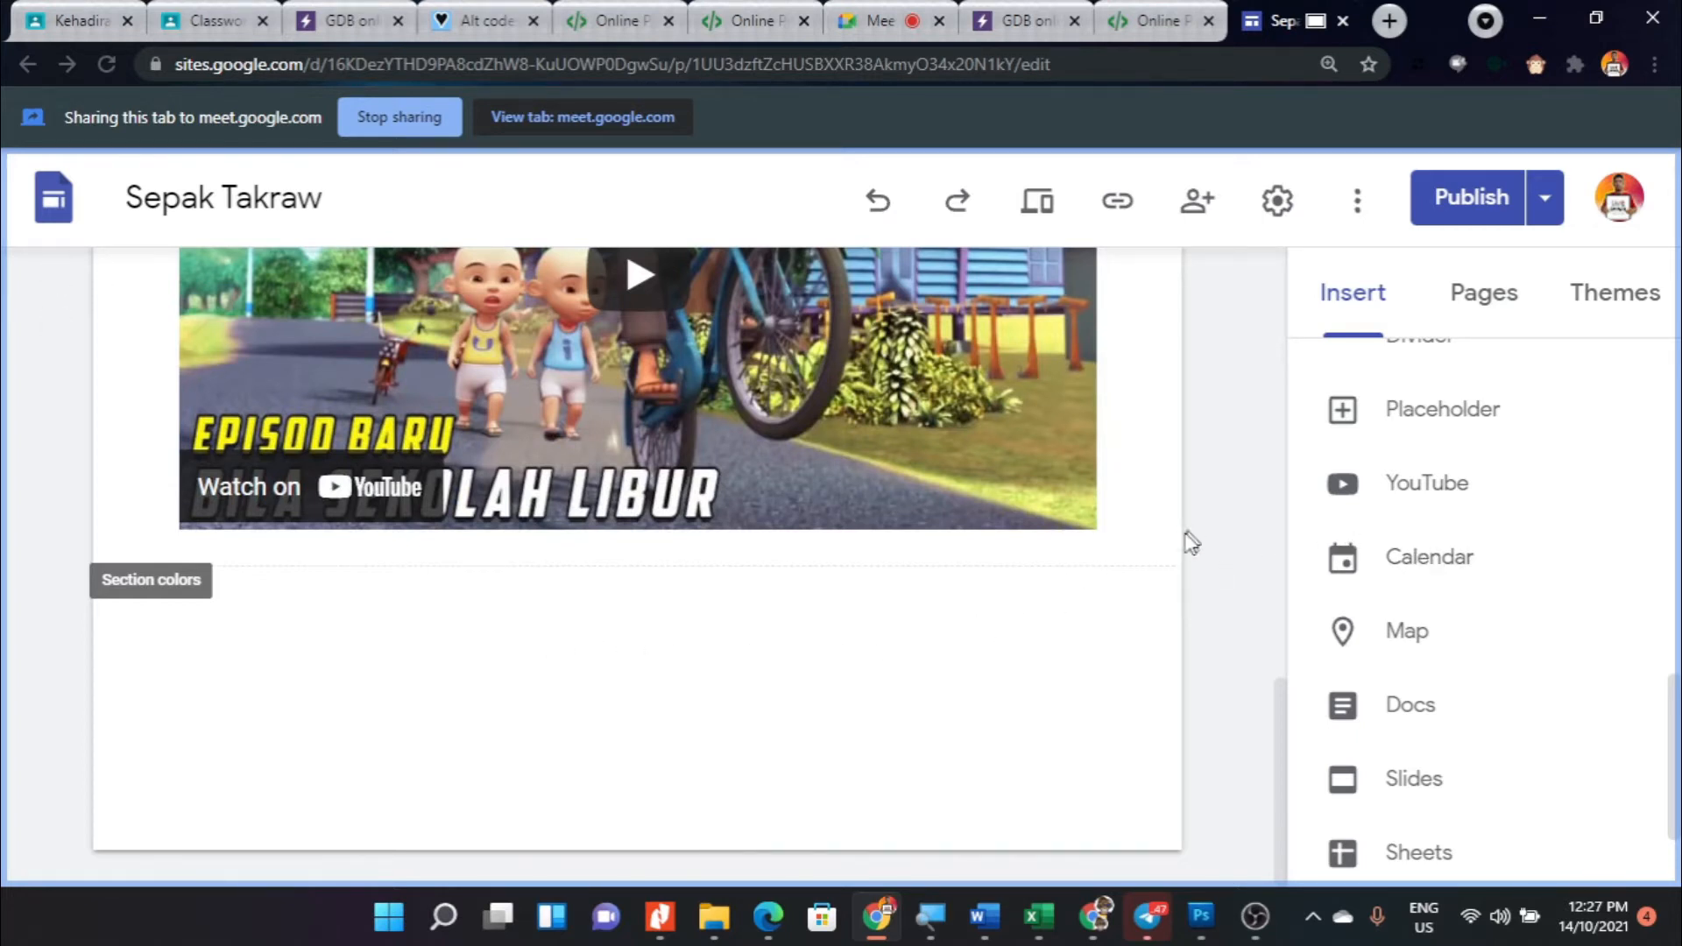
scroll(1165, 578, up, 4)
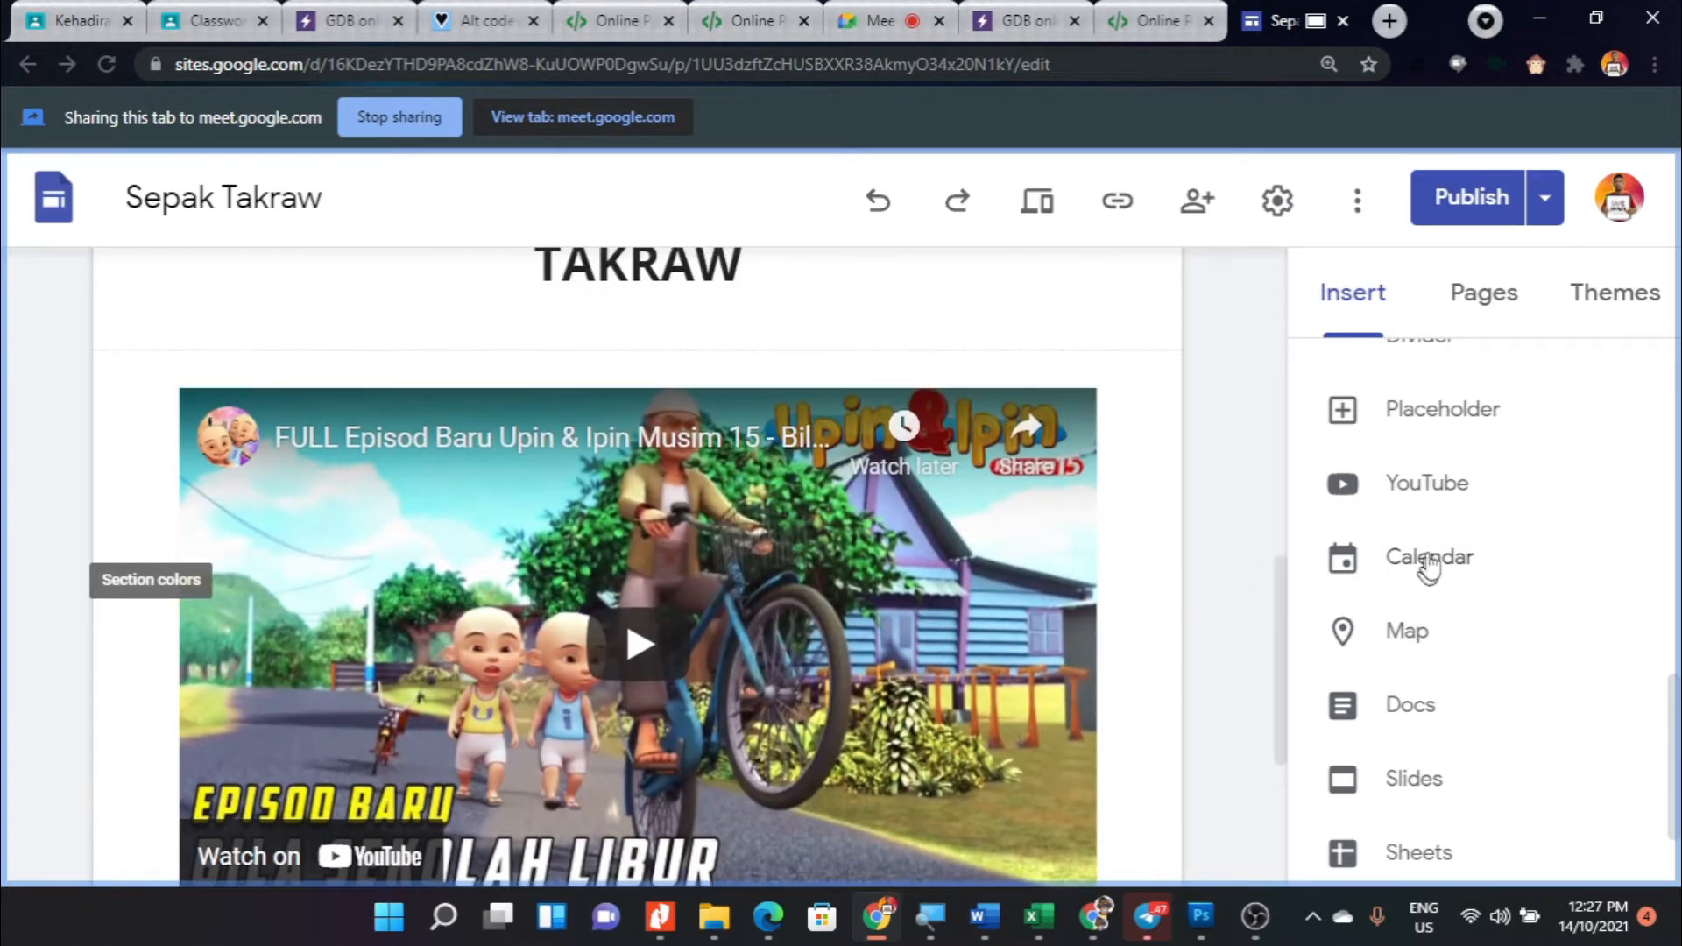
- Start inserting a YouTube video on the page, then open YouTube in a new browser tab and search for "sepak takraw"
click(1430, 484)
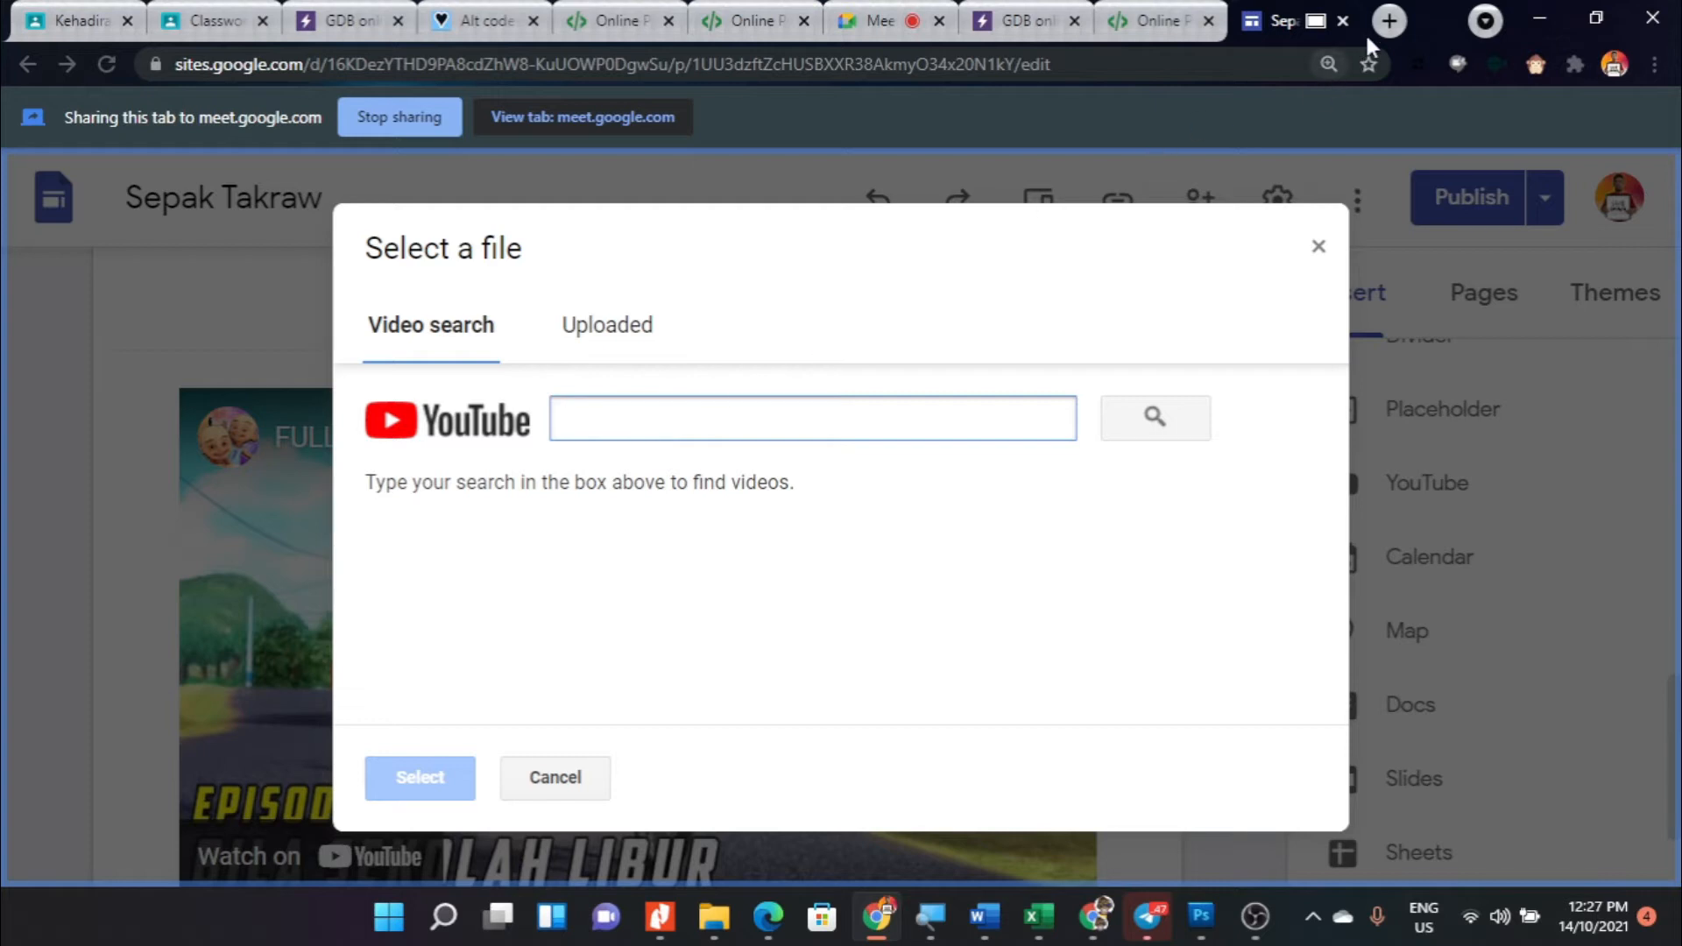
click(1386, 21)
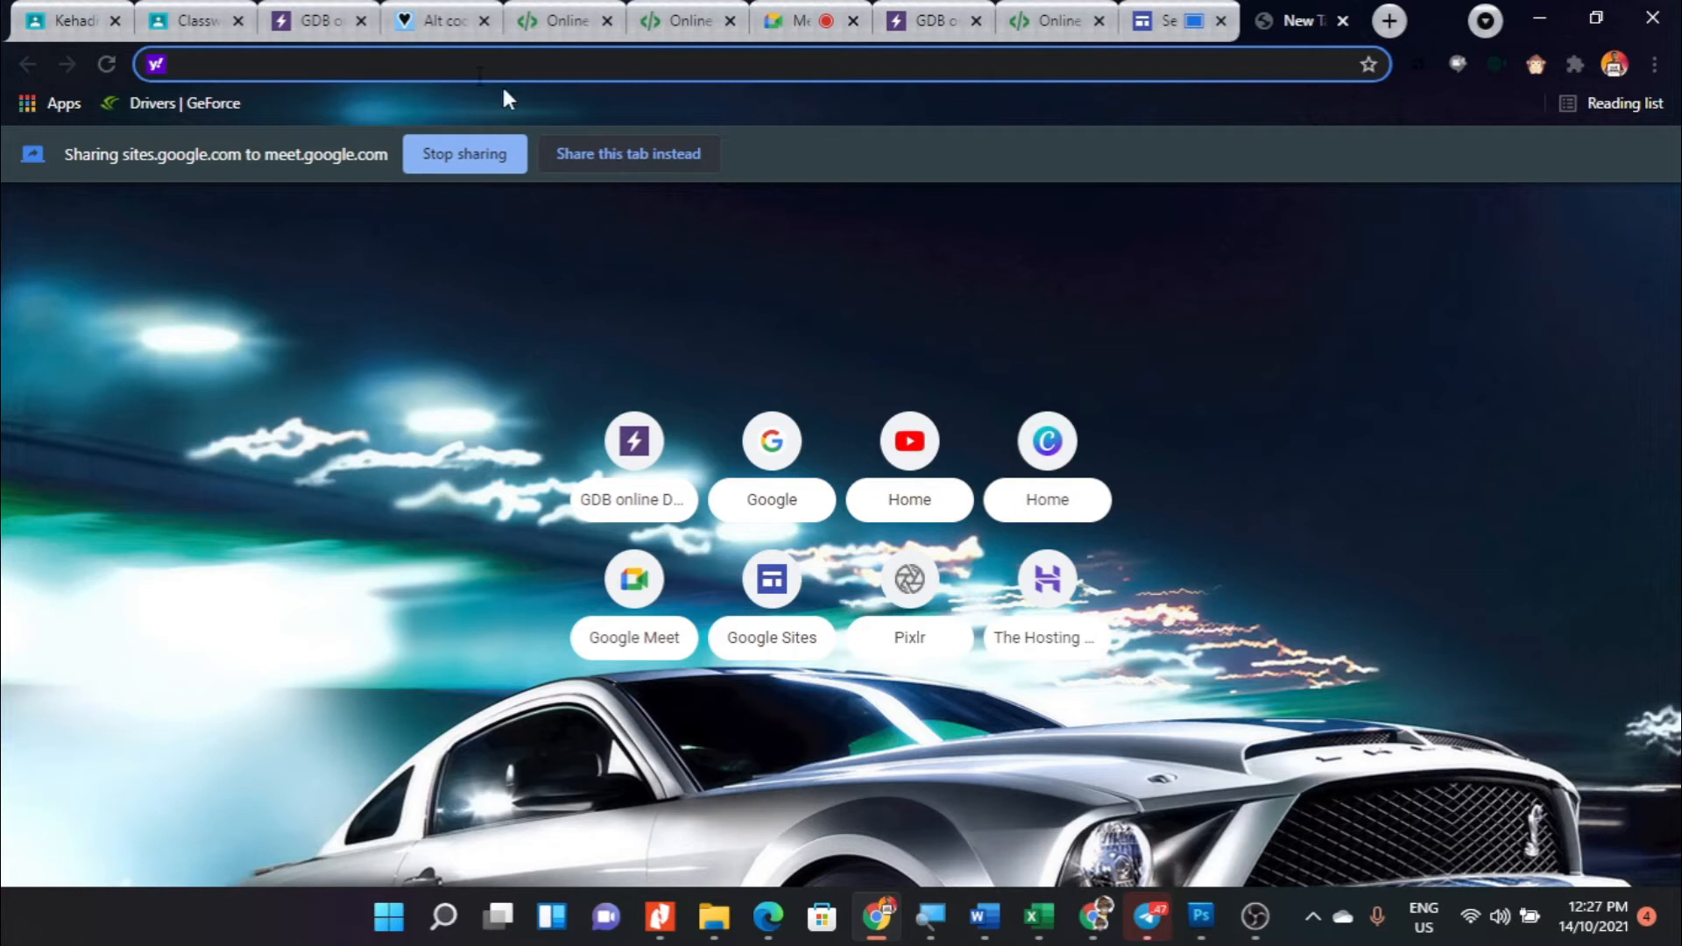
text(youtube.com/index)
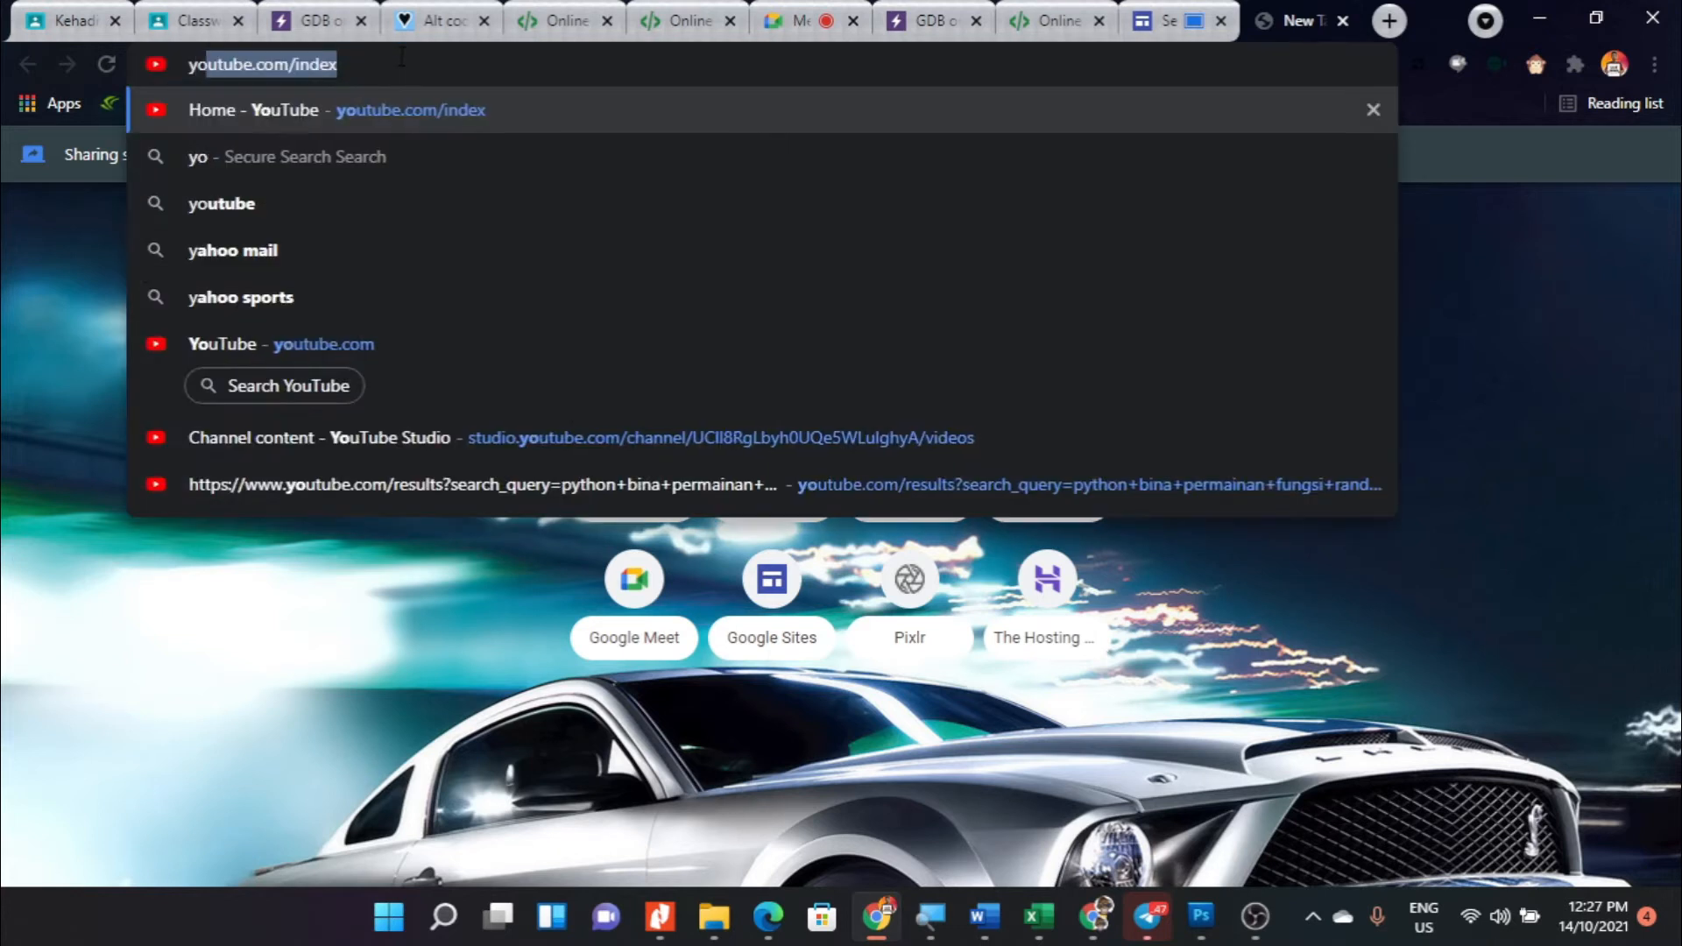
key(Return)
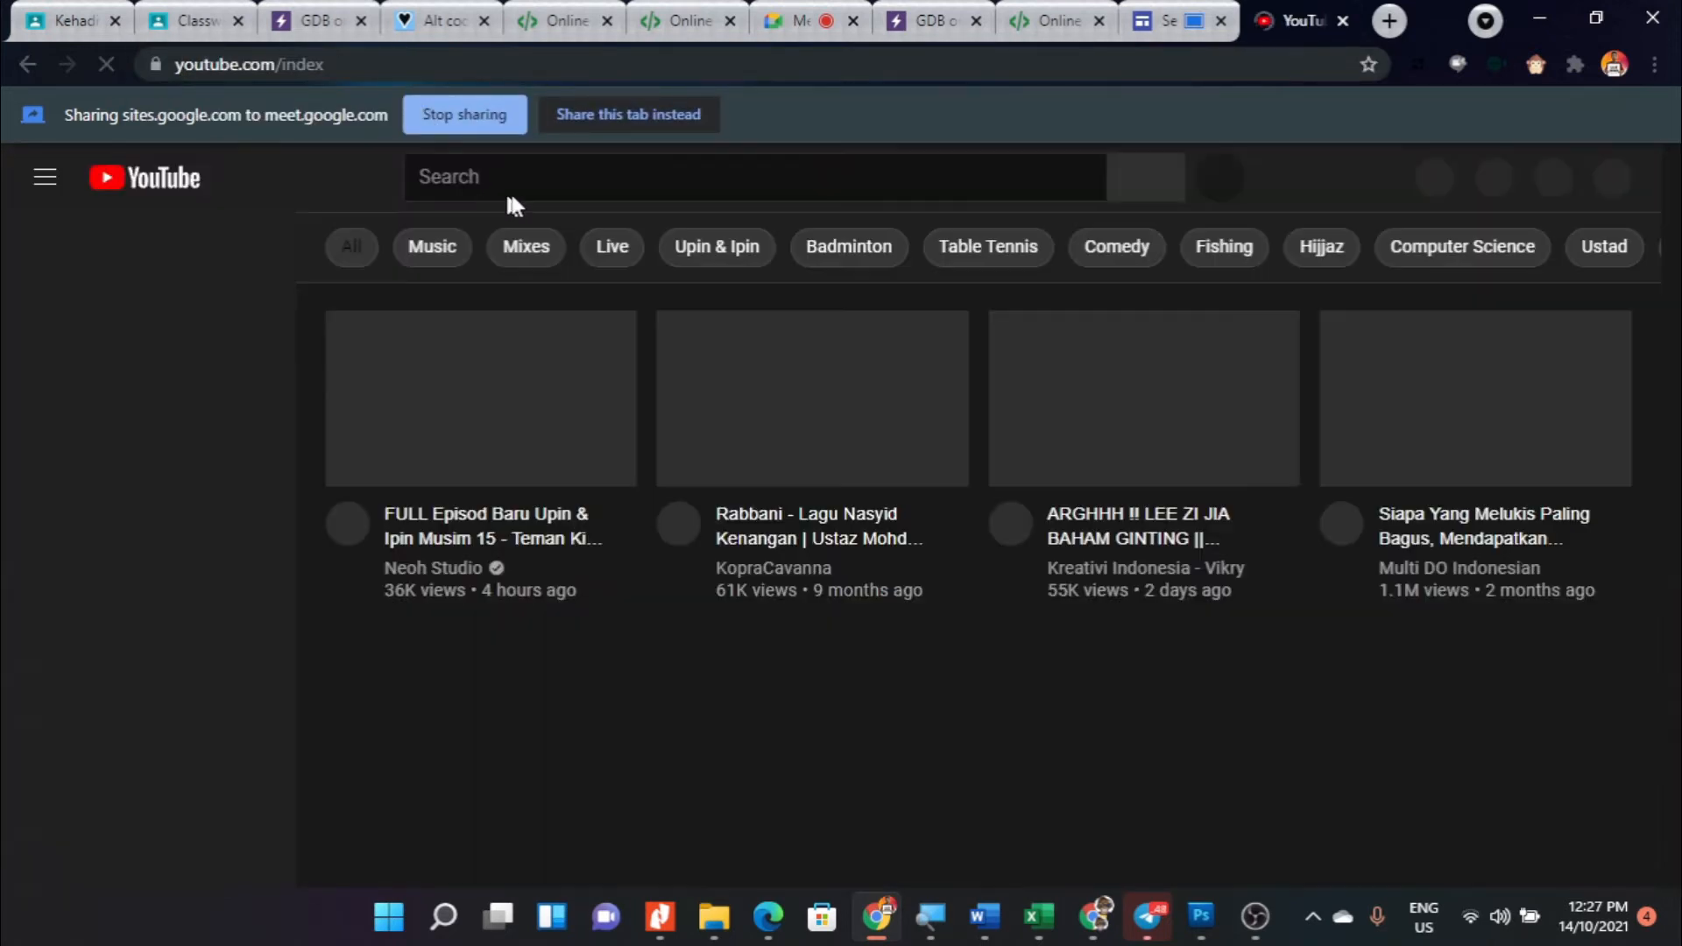
click(526, 180)
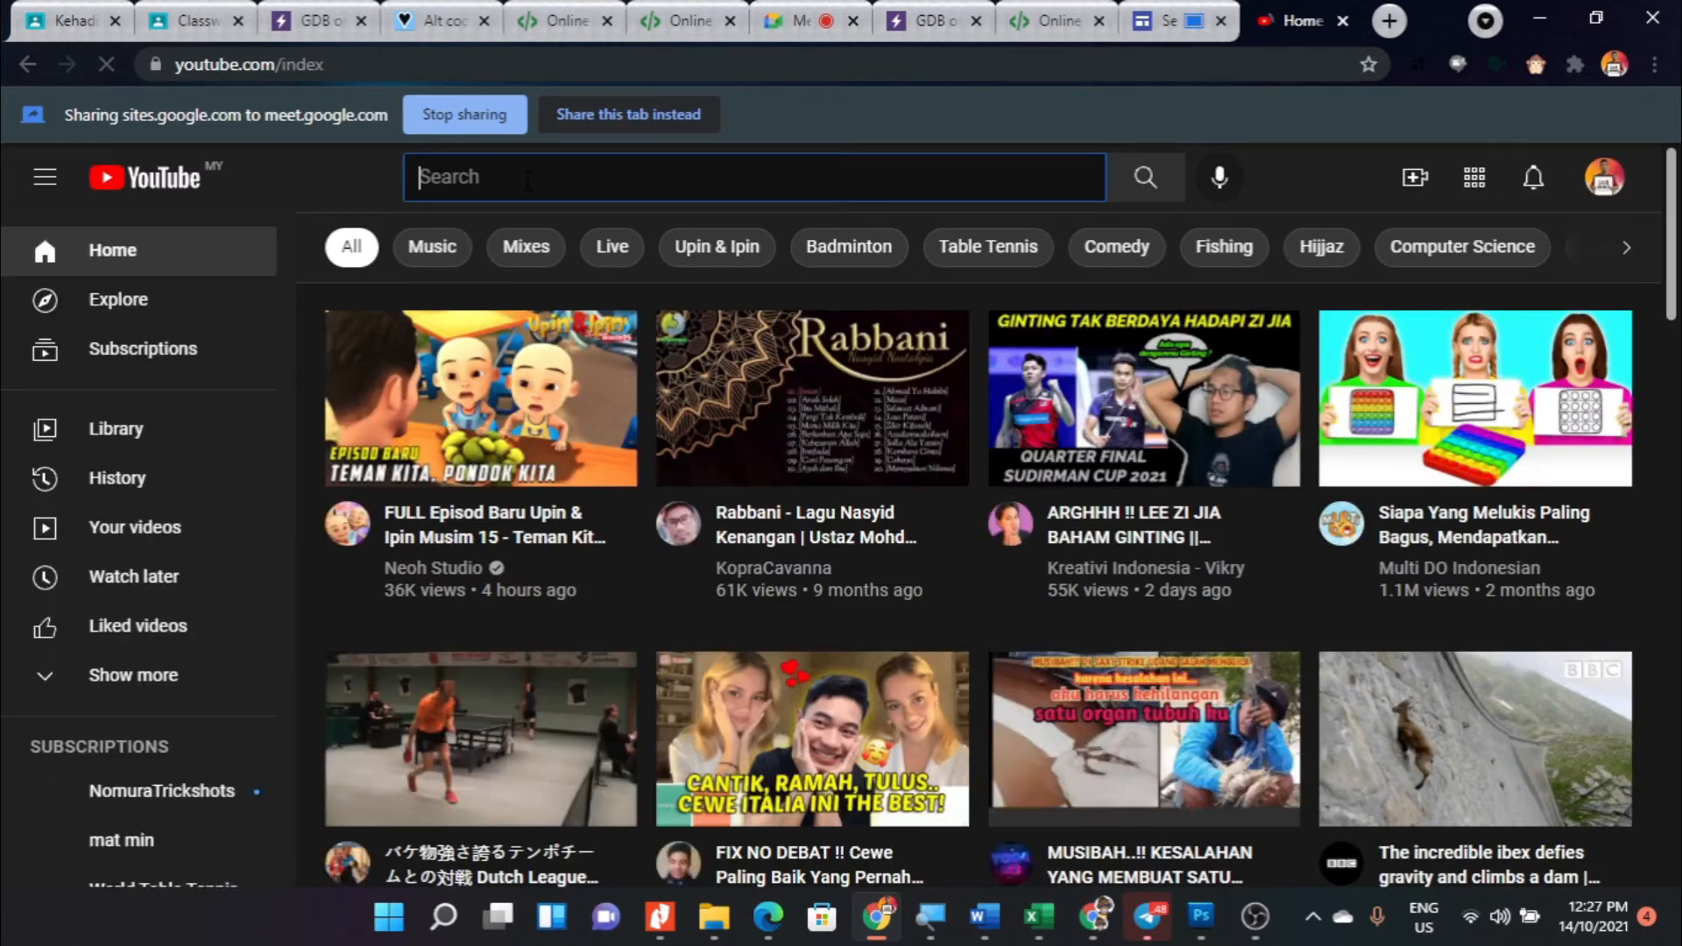
text(sepa)
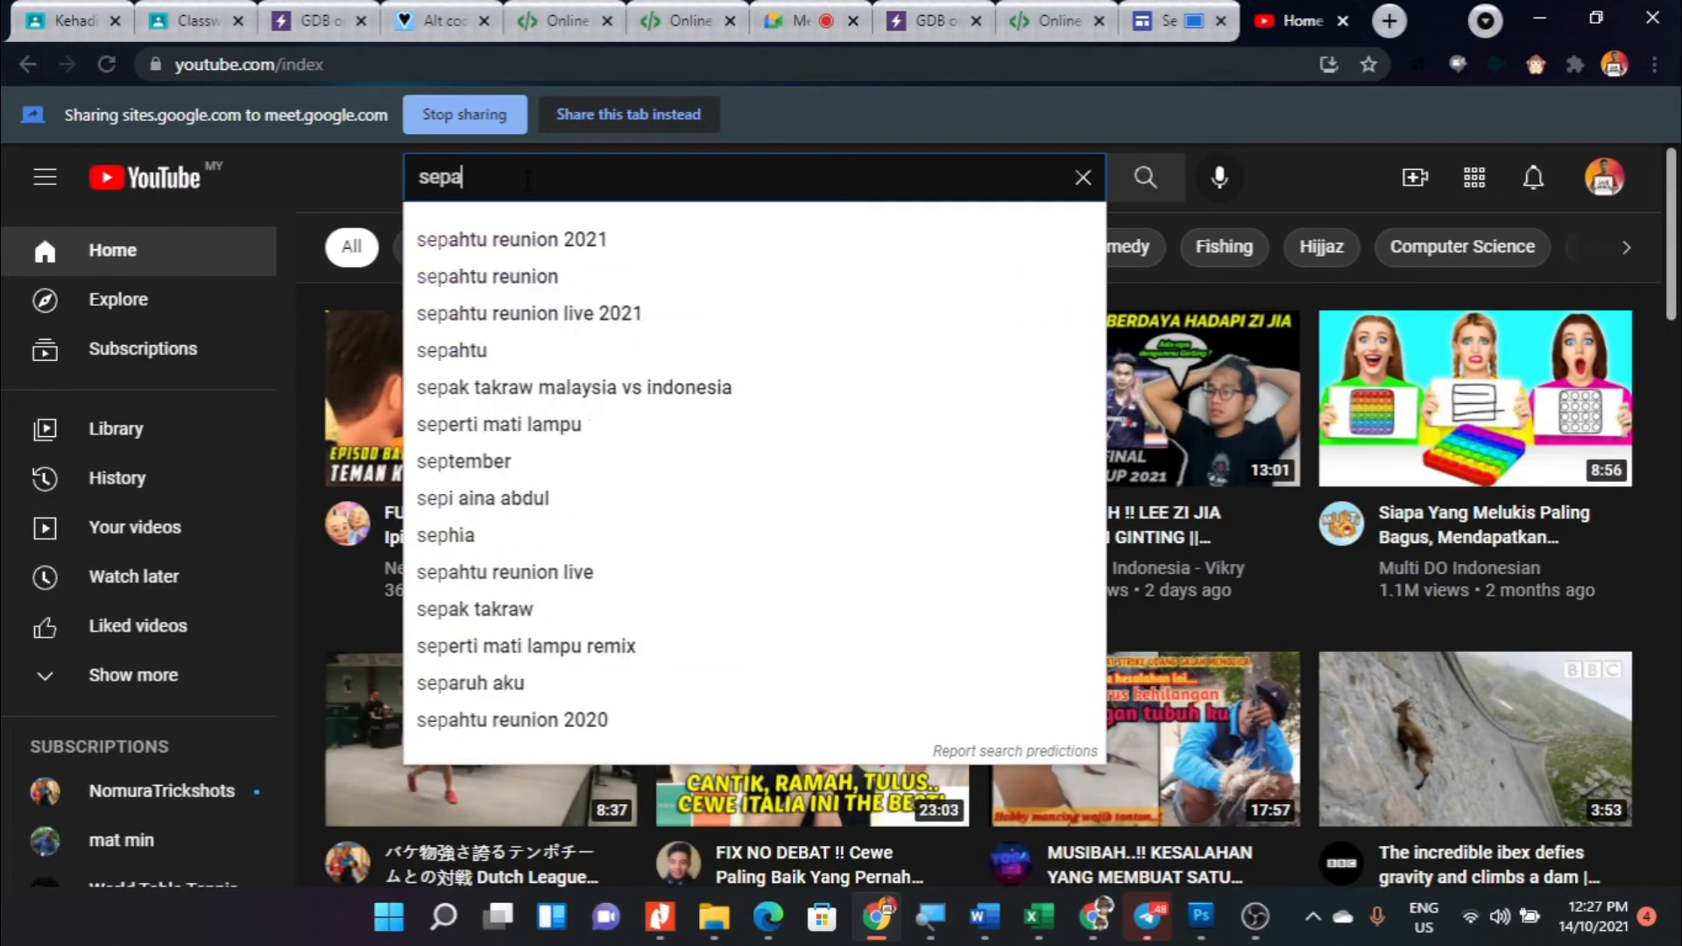
text(k ta)
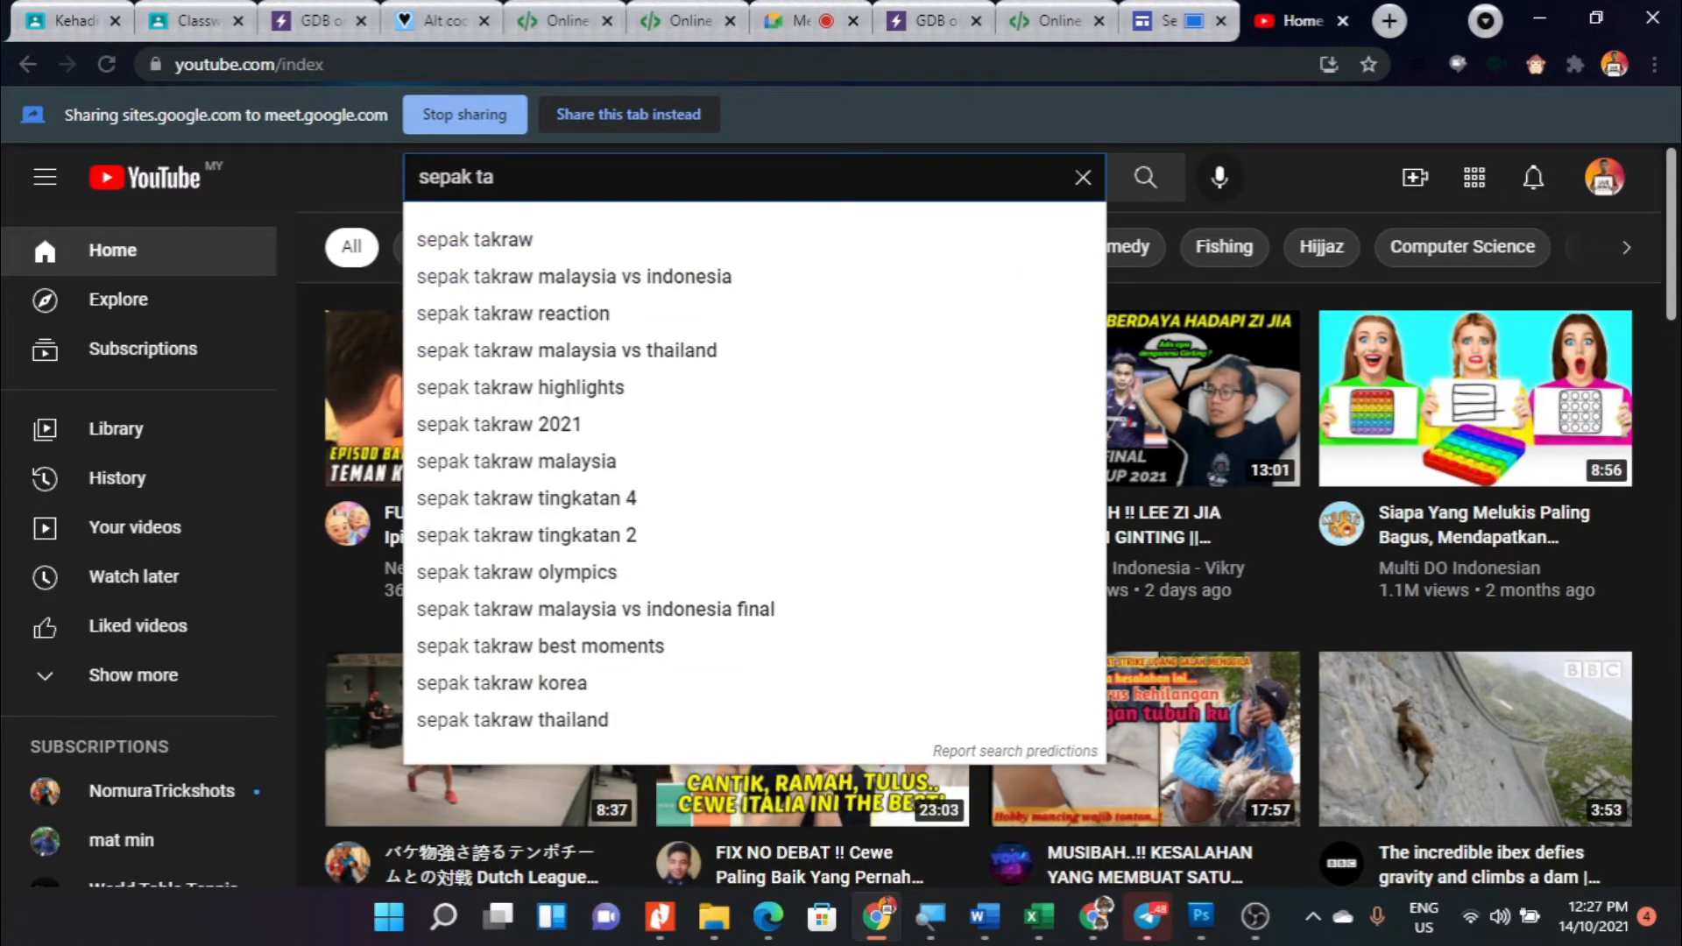
click(471, 237)
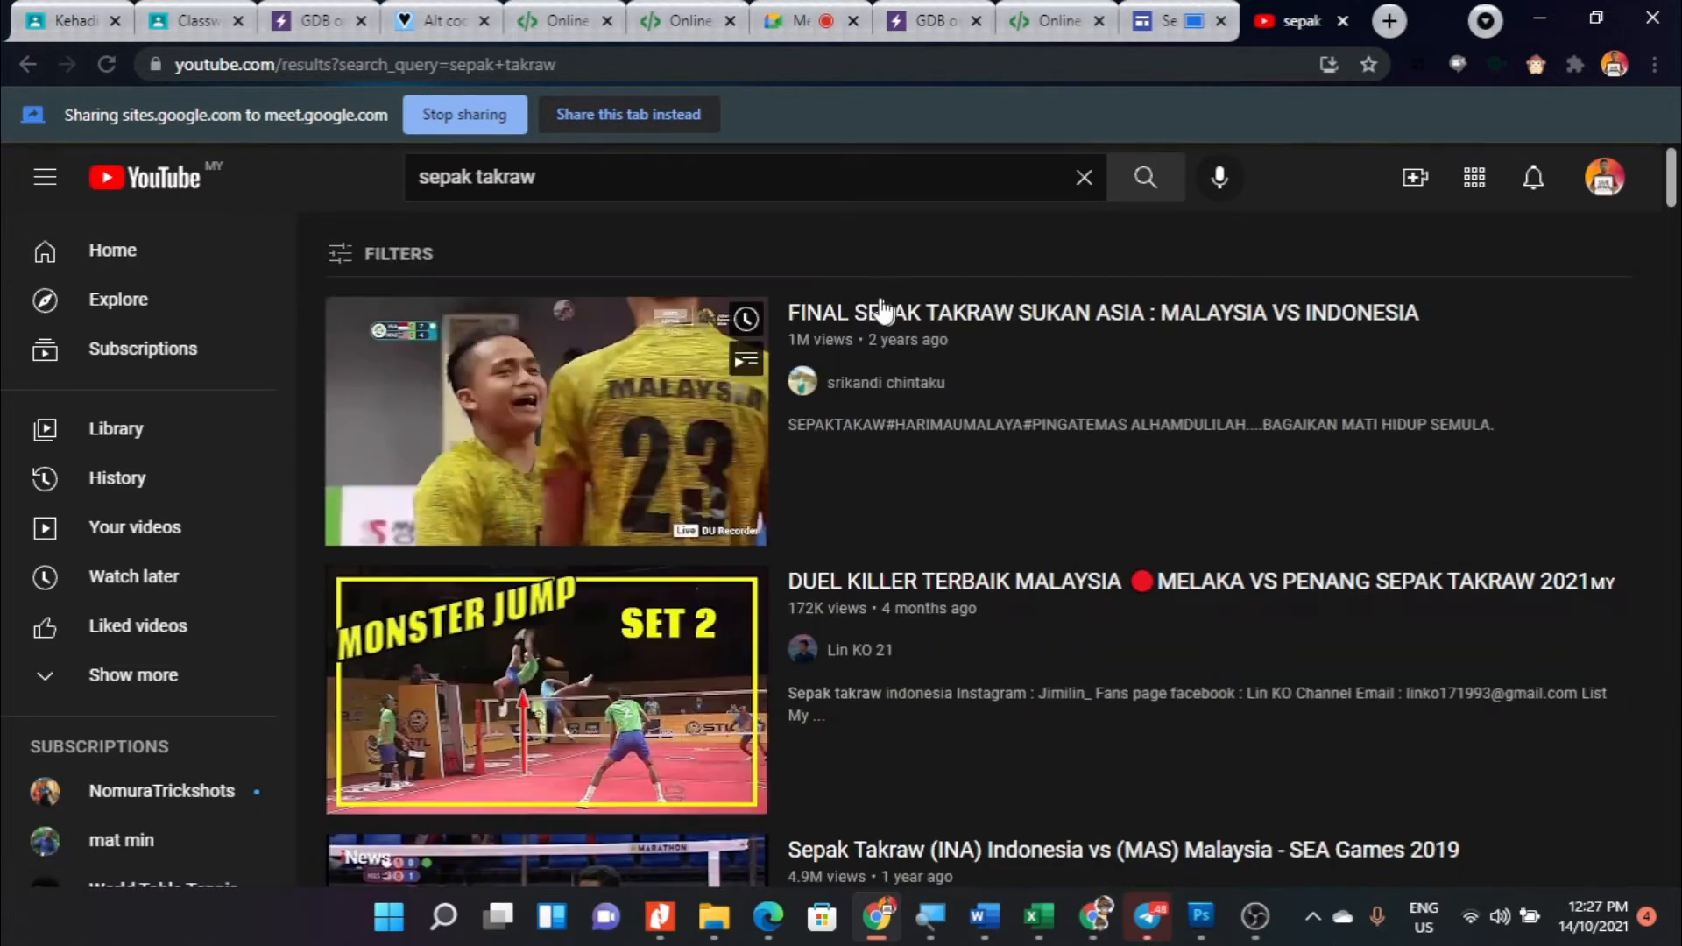
- Open the video FINAL SEPAK TAKRAW SUKAN ASIA : MALAYSIA VS INDONESIA, pause it and copy its web address
click(622, 115)
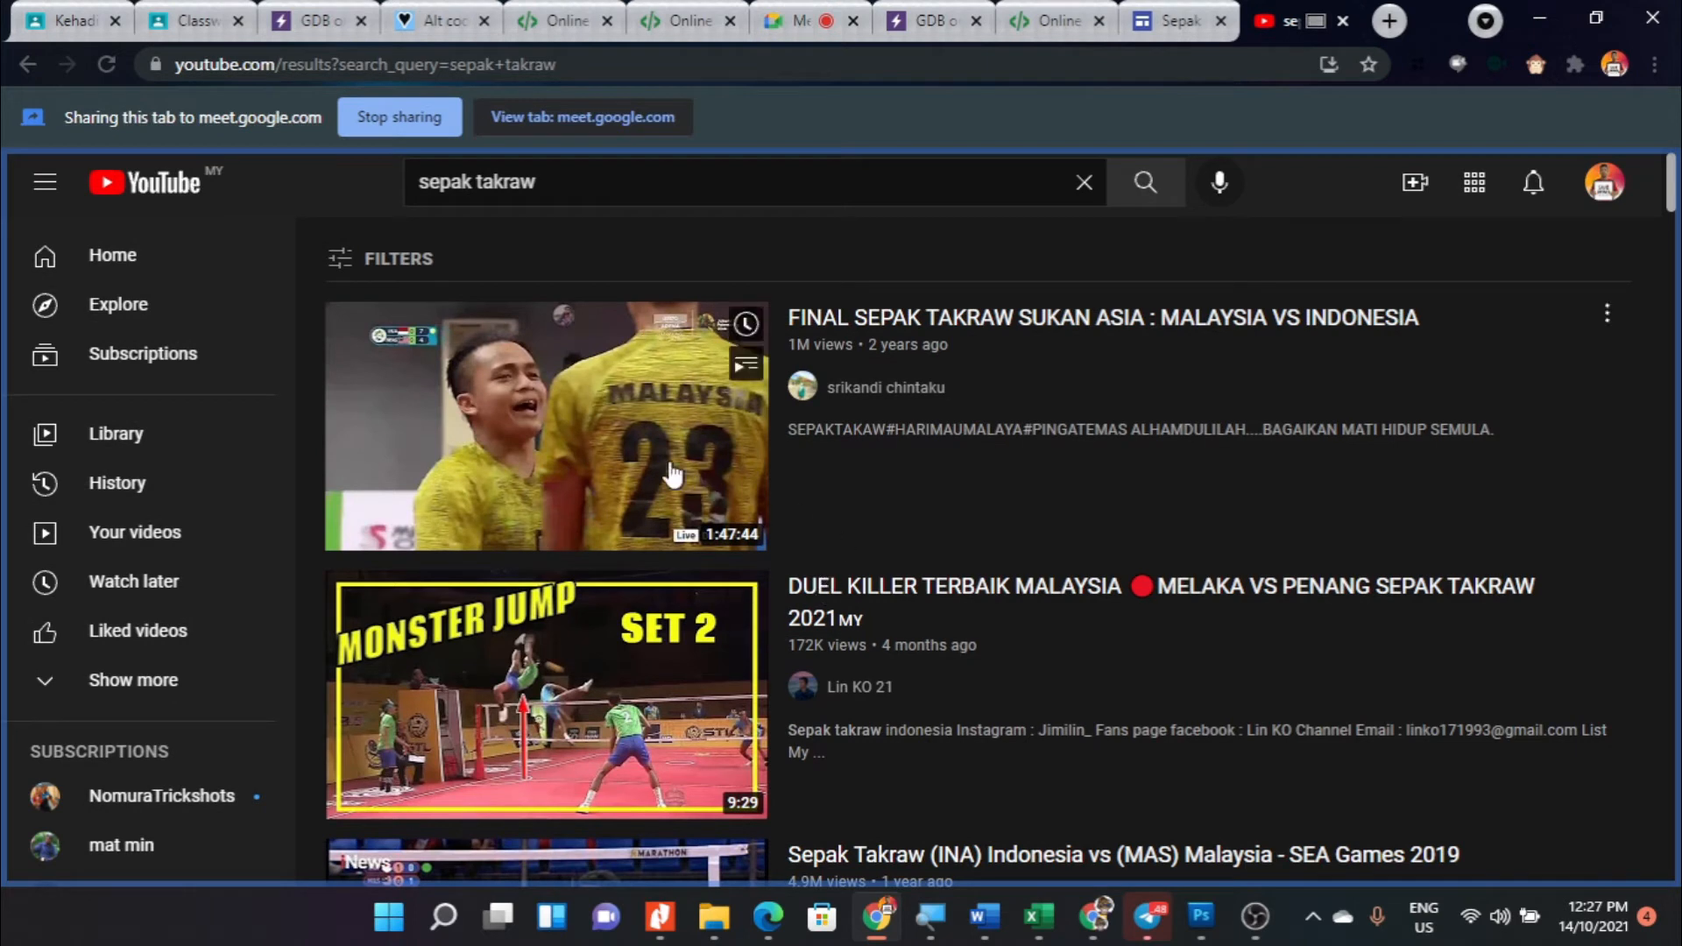
click(812, 443)
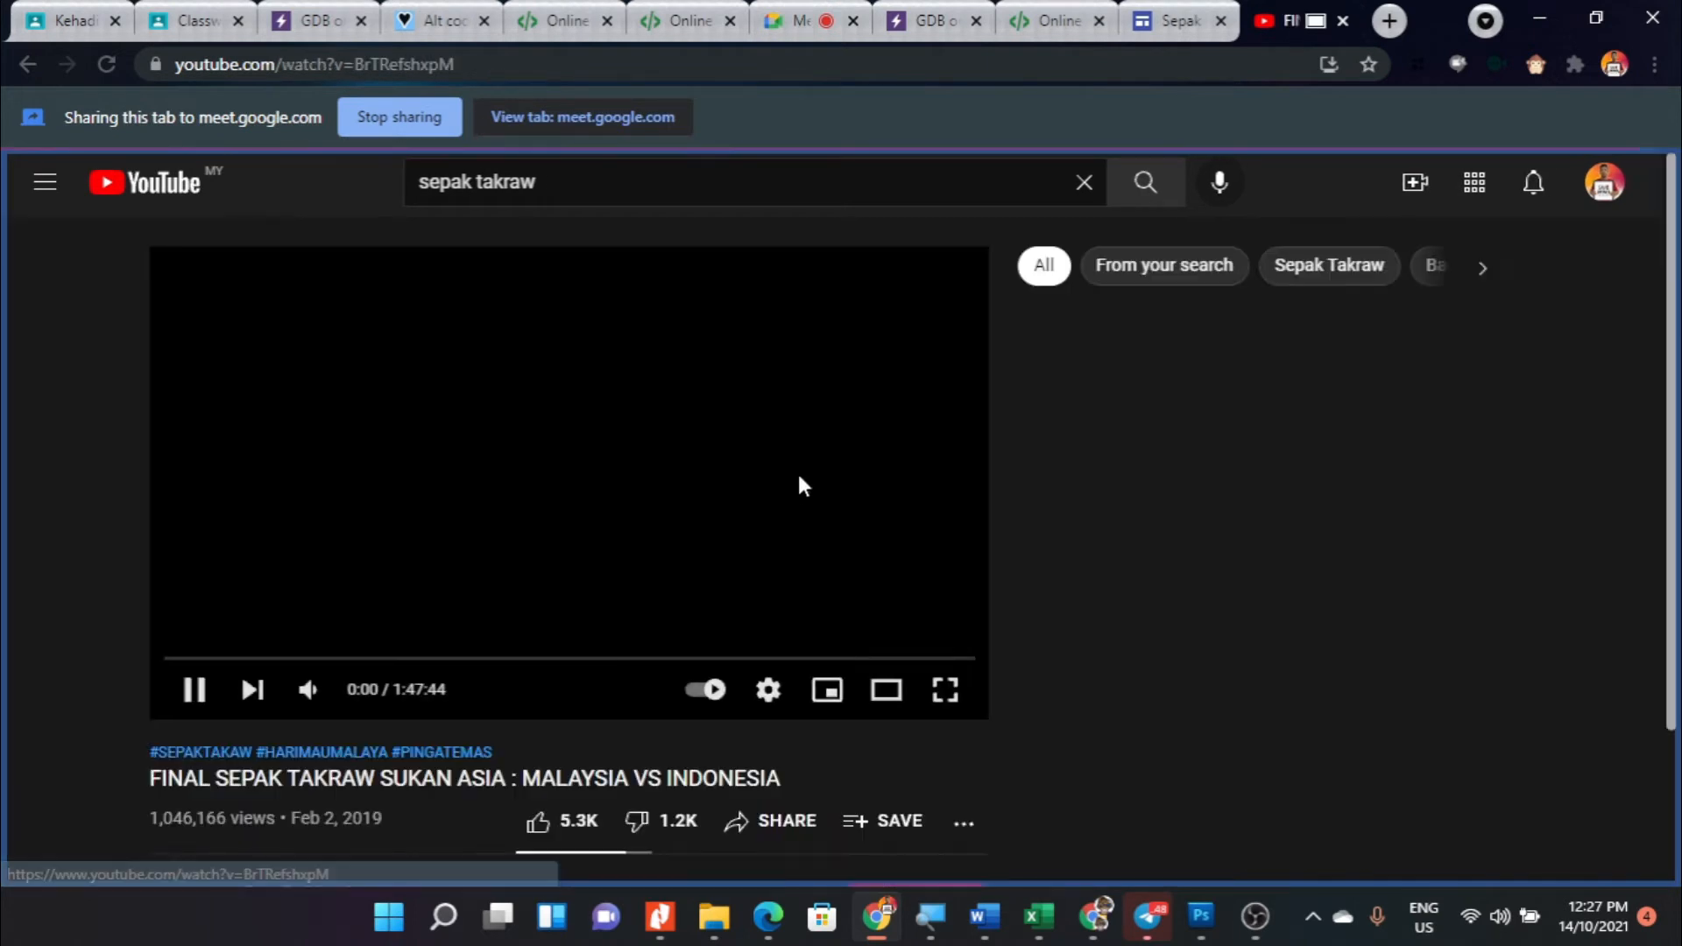
click(200, 690)
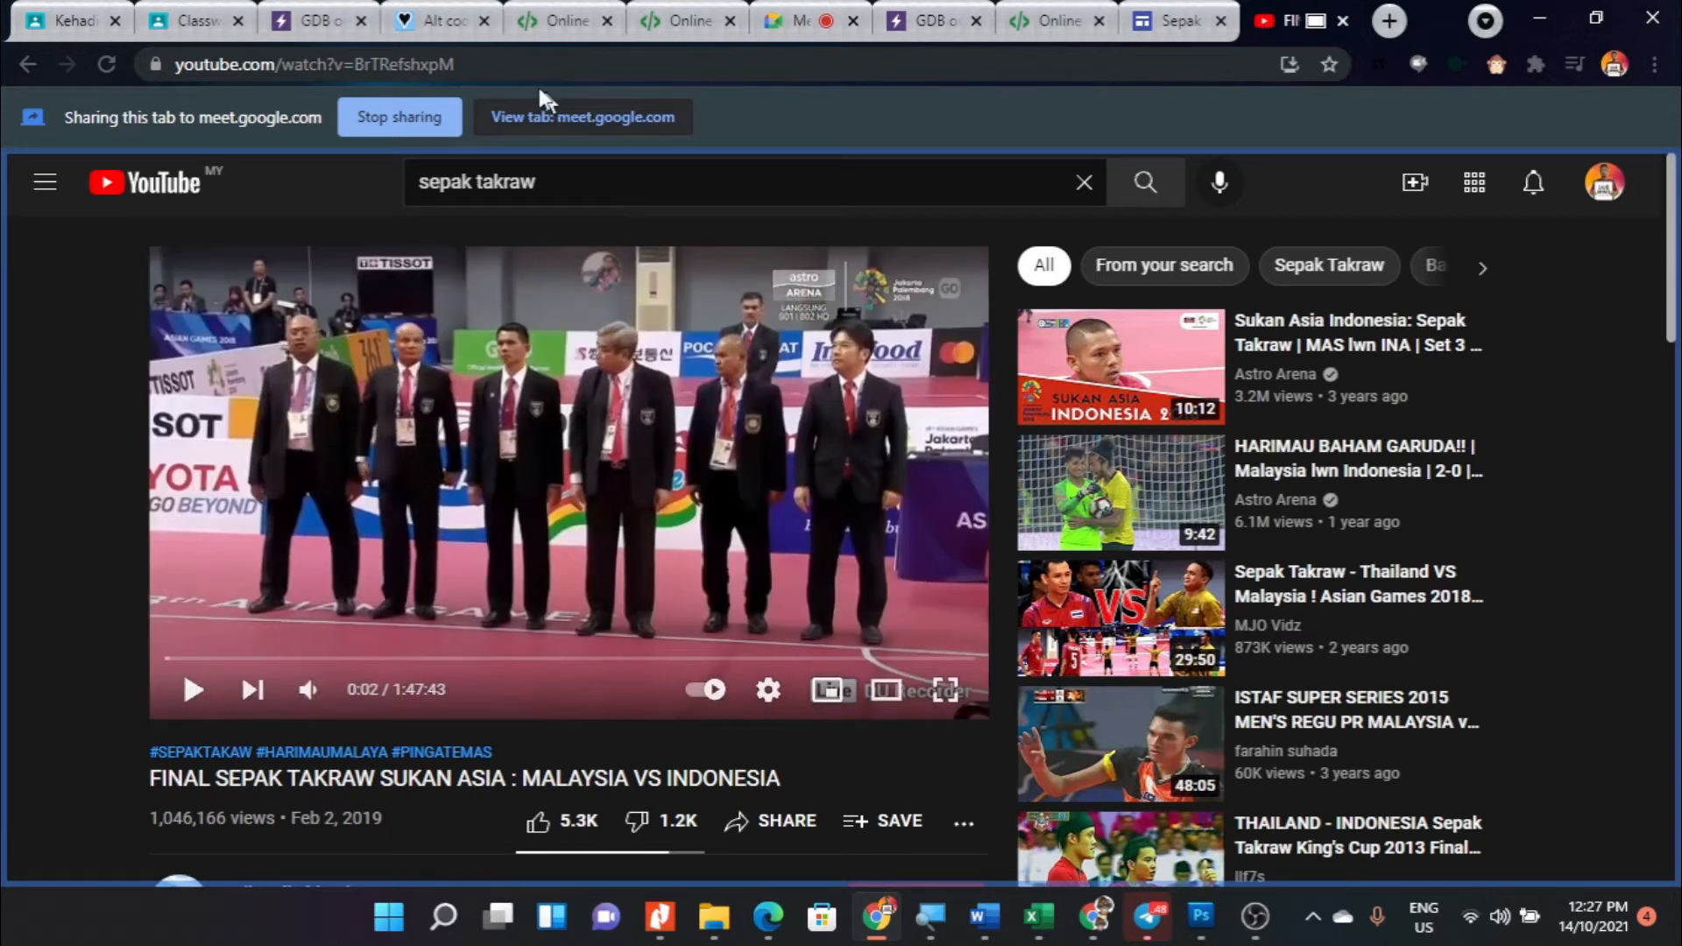
click(490, 63)
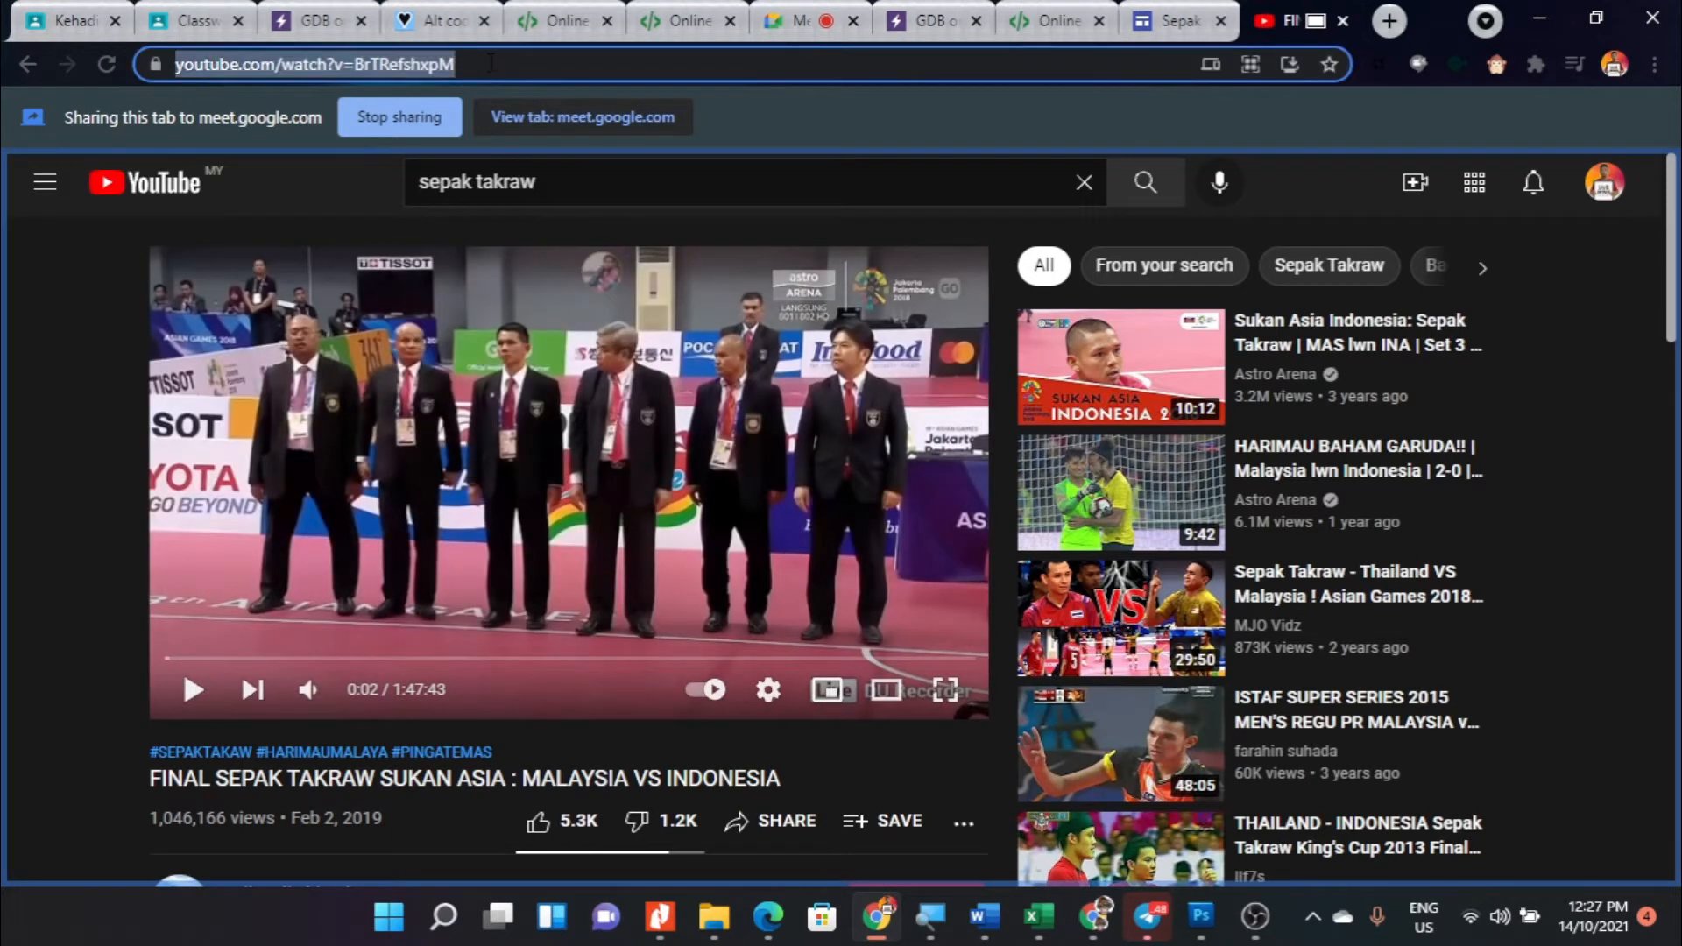
right_click(432, 53)
click(554, 226)
click(1165, 18)
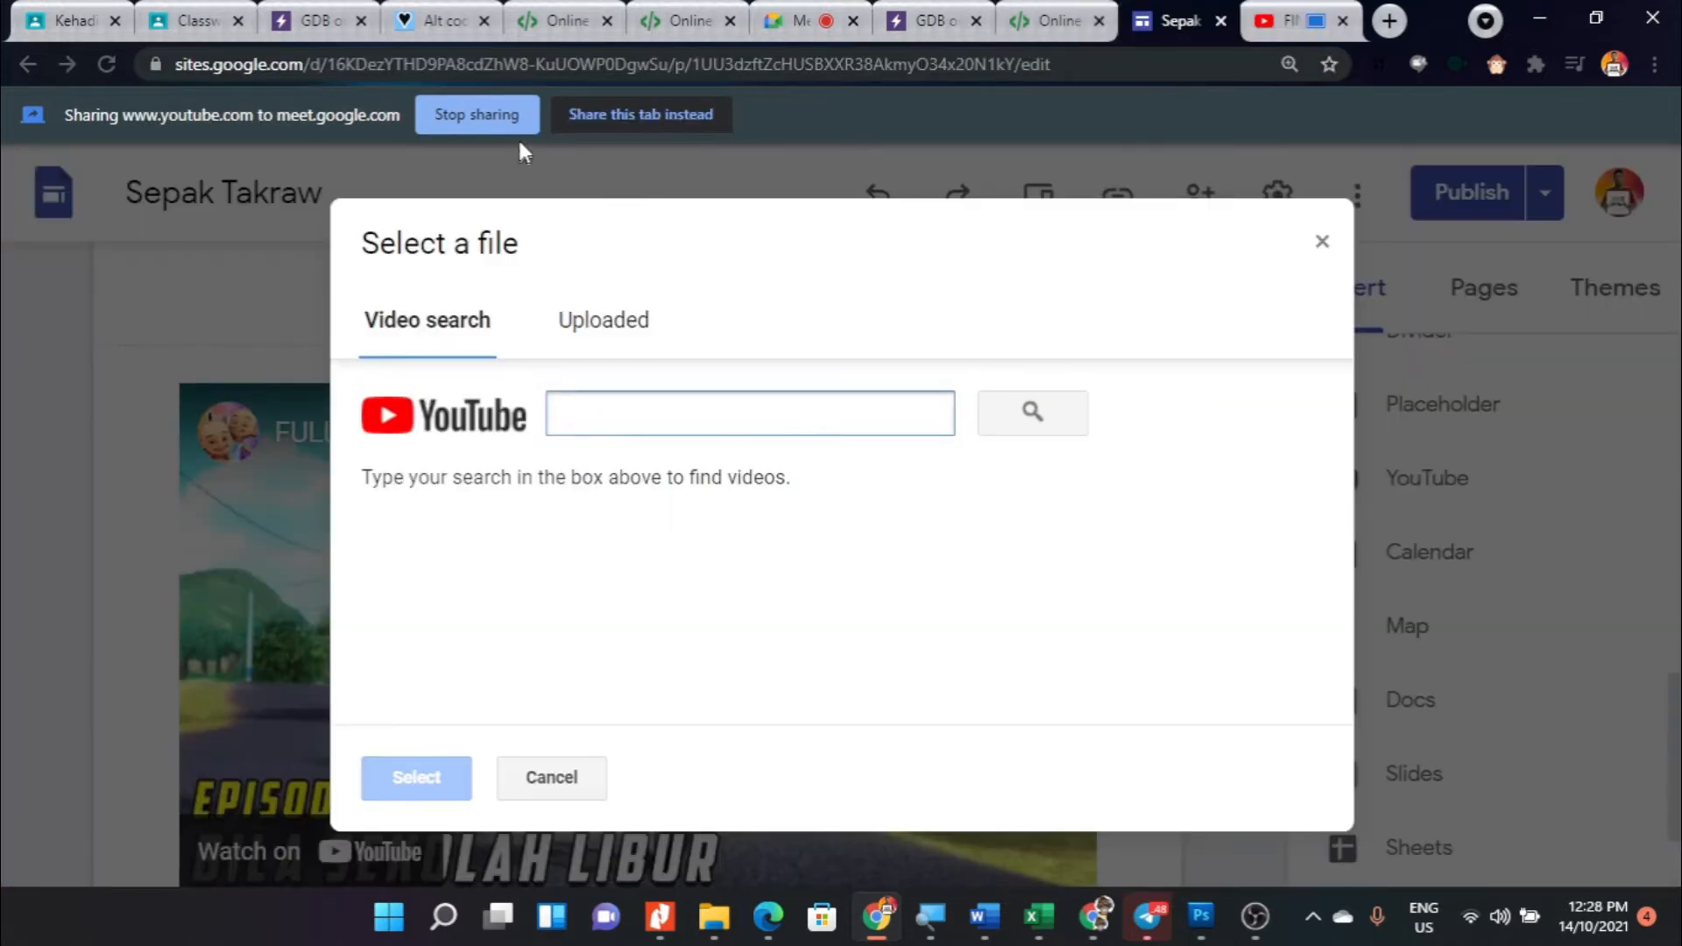
click(618, 107)
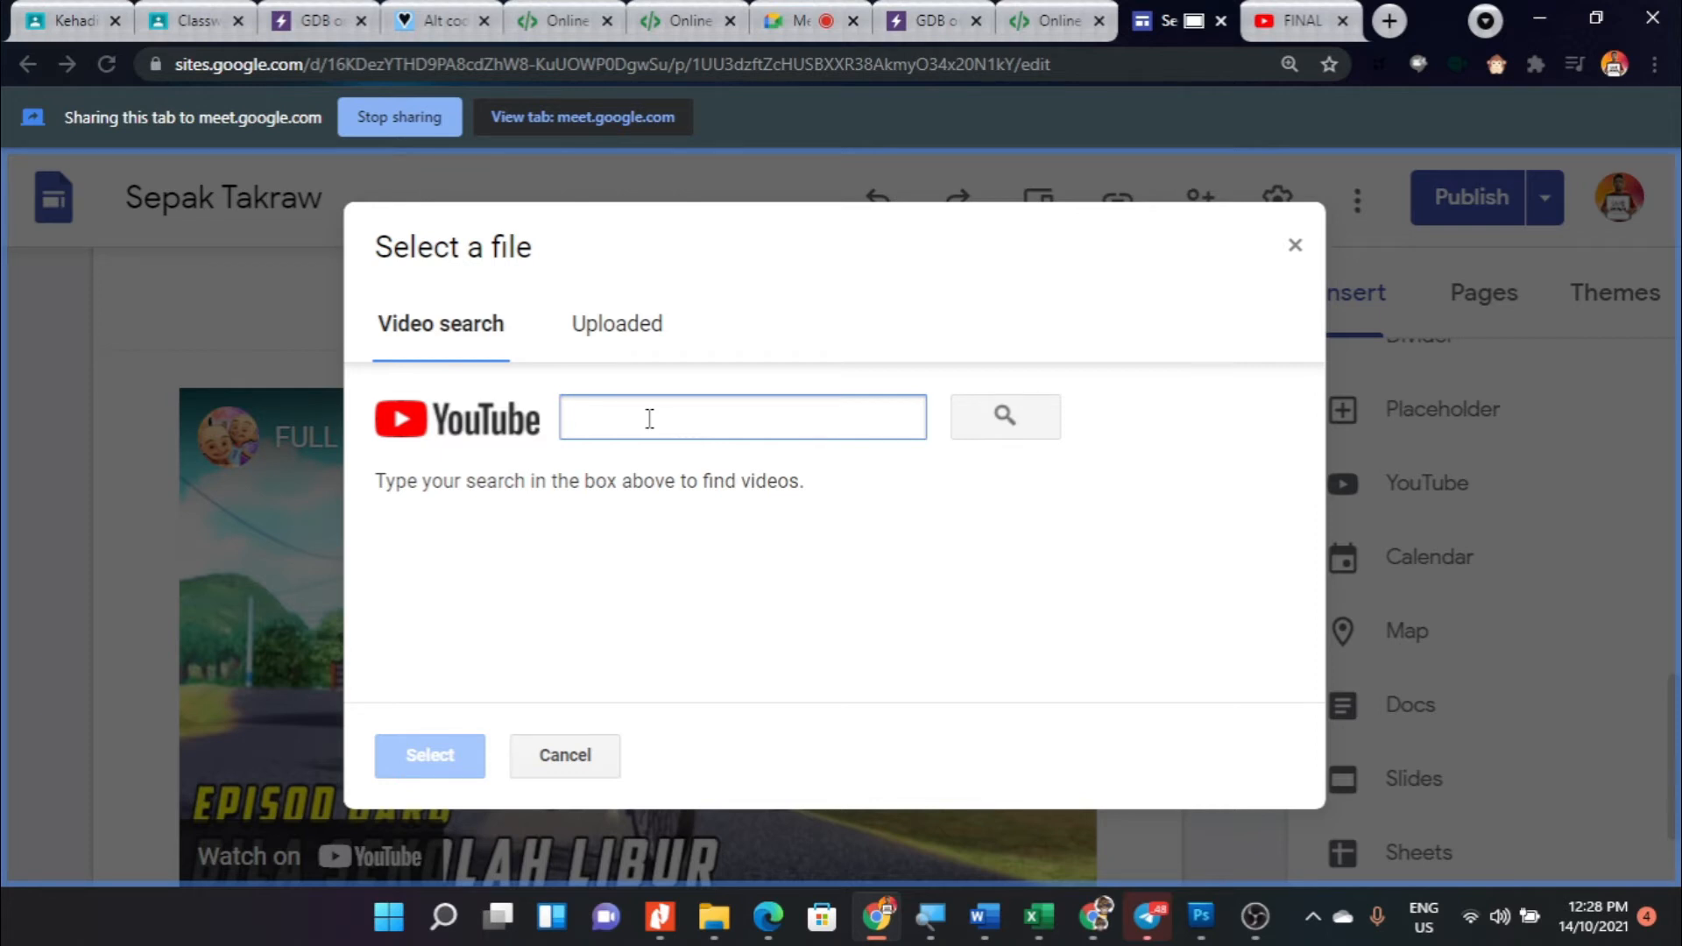
key(ctrl+v)
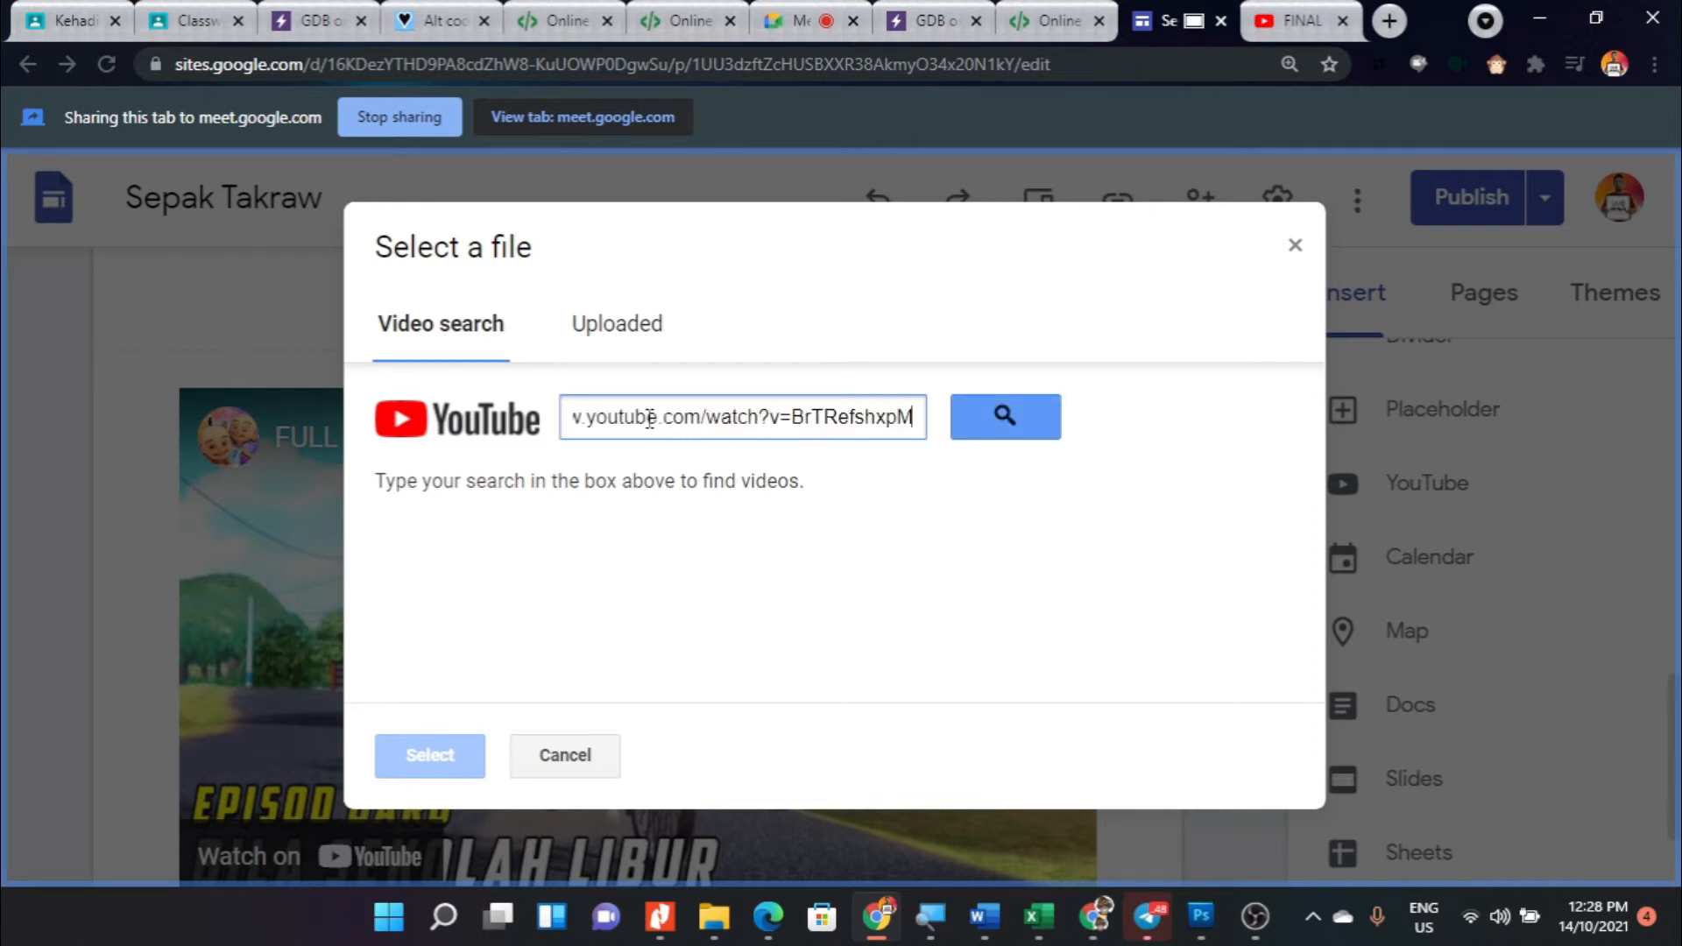
click(1000, 417)
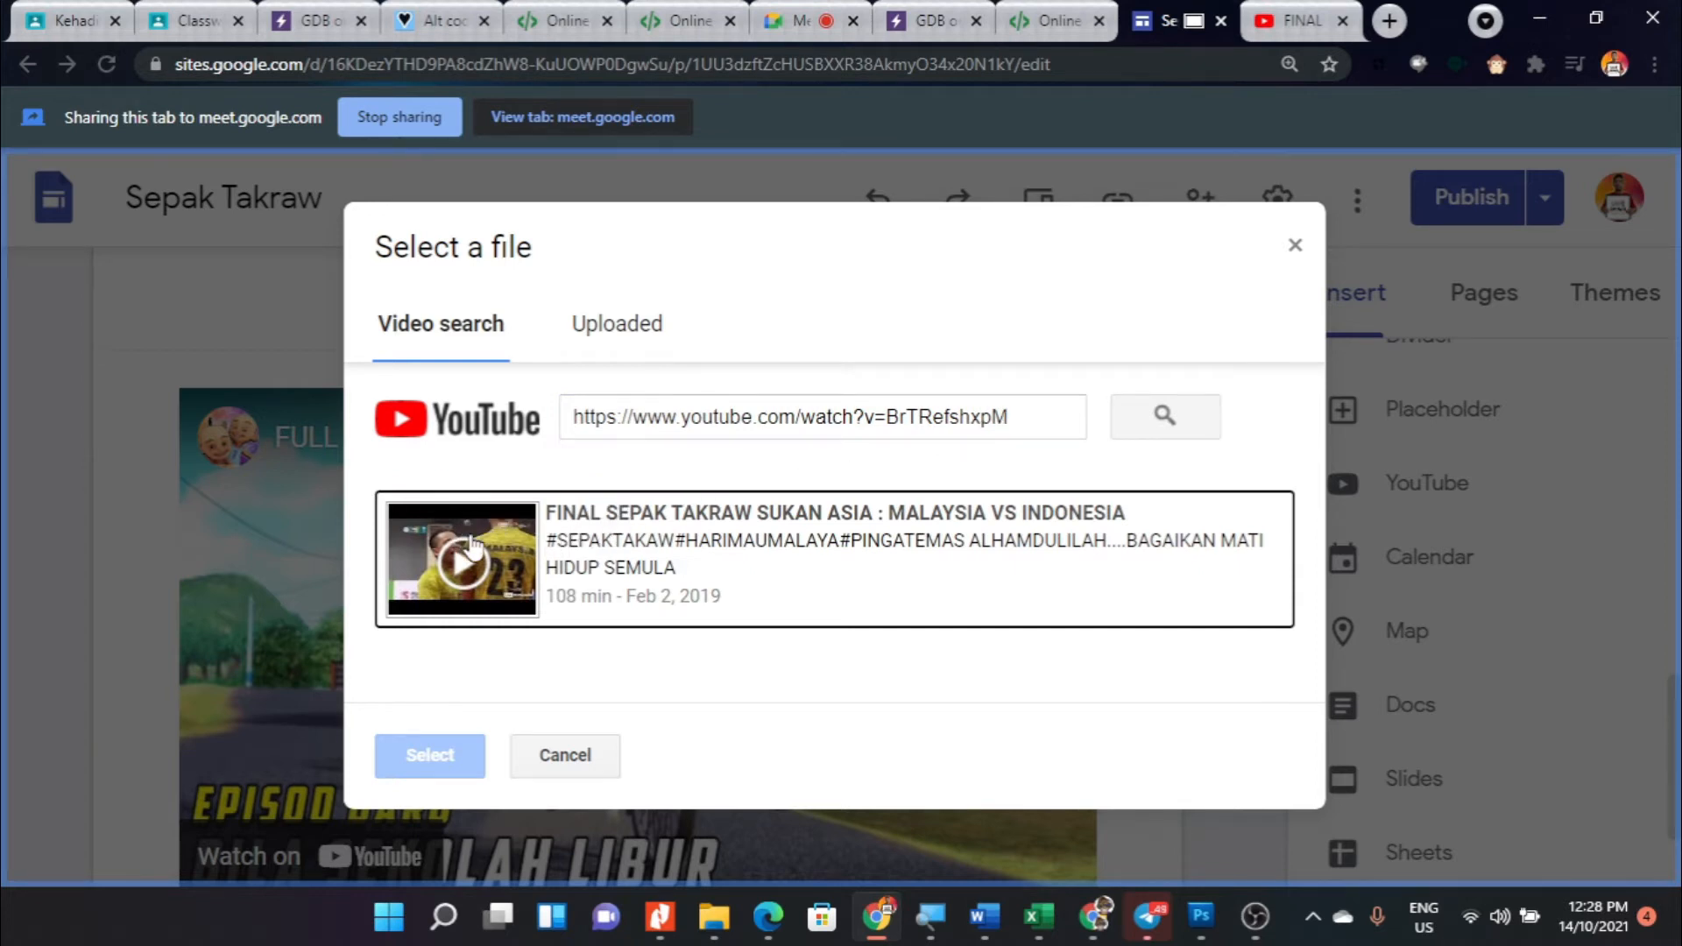
click(583, 532)
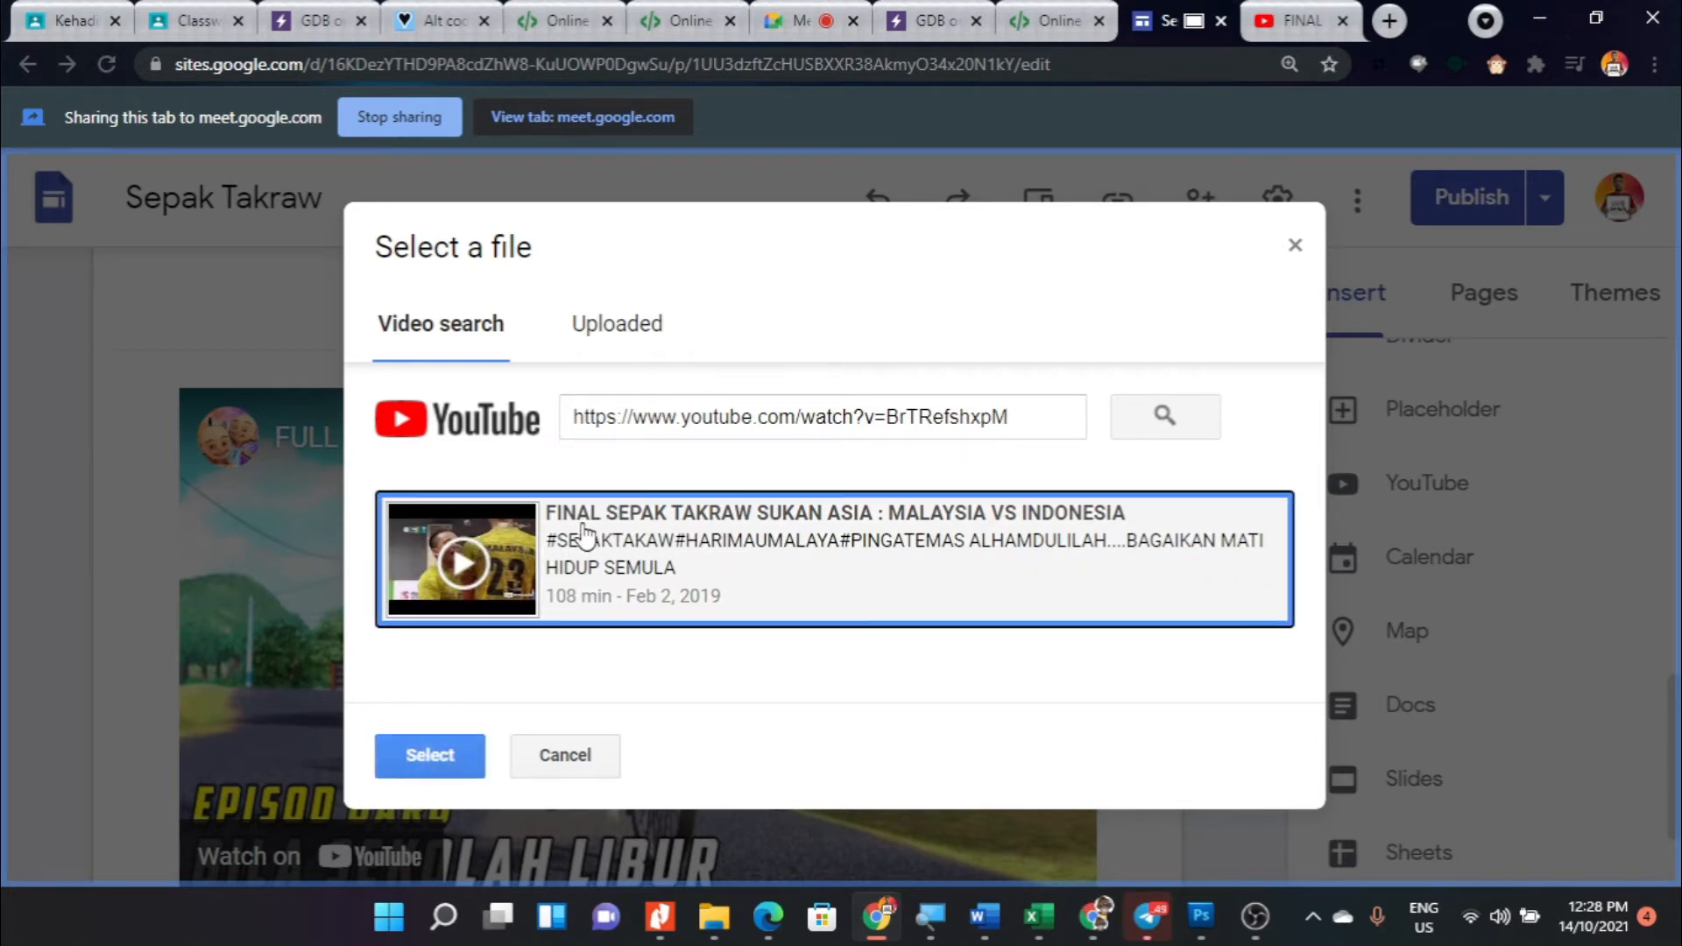
click(427, 757)
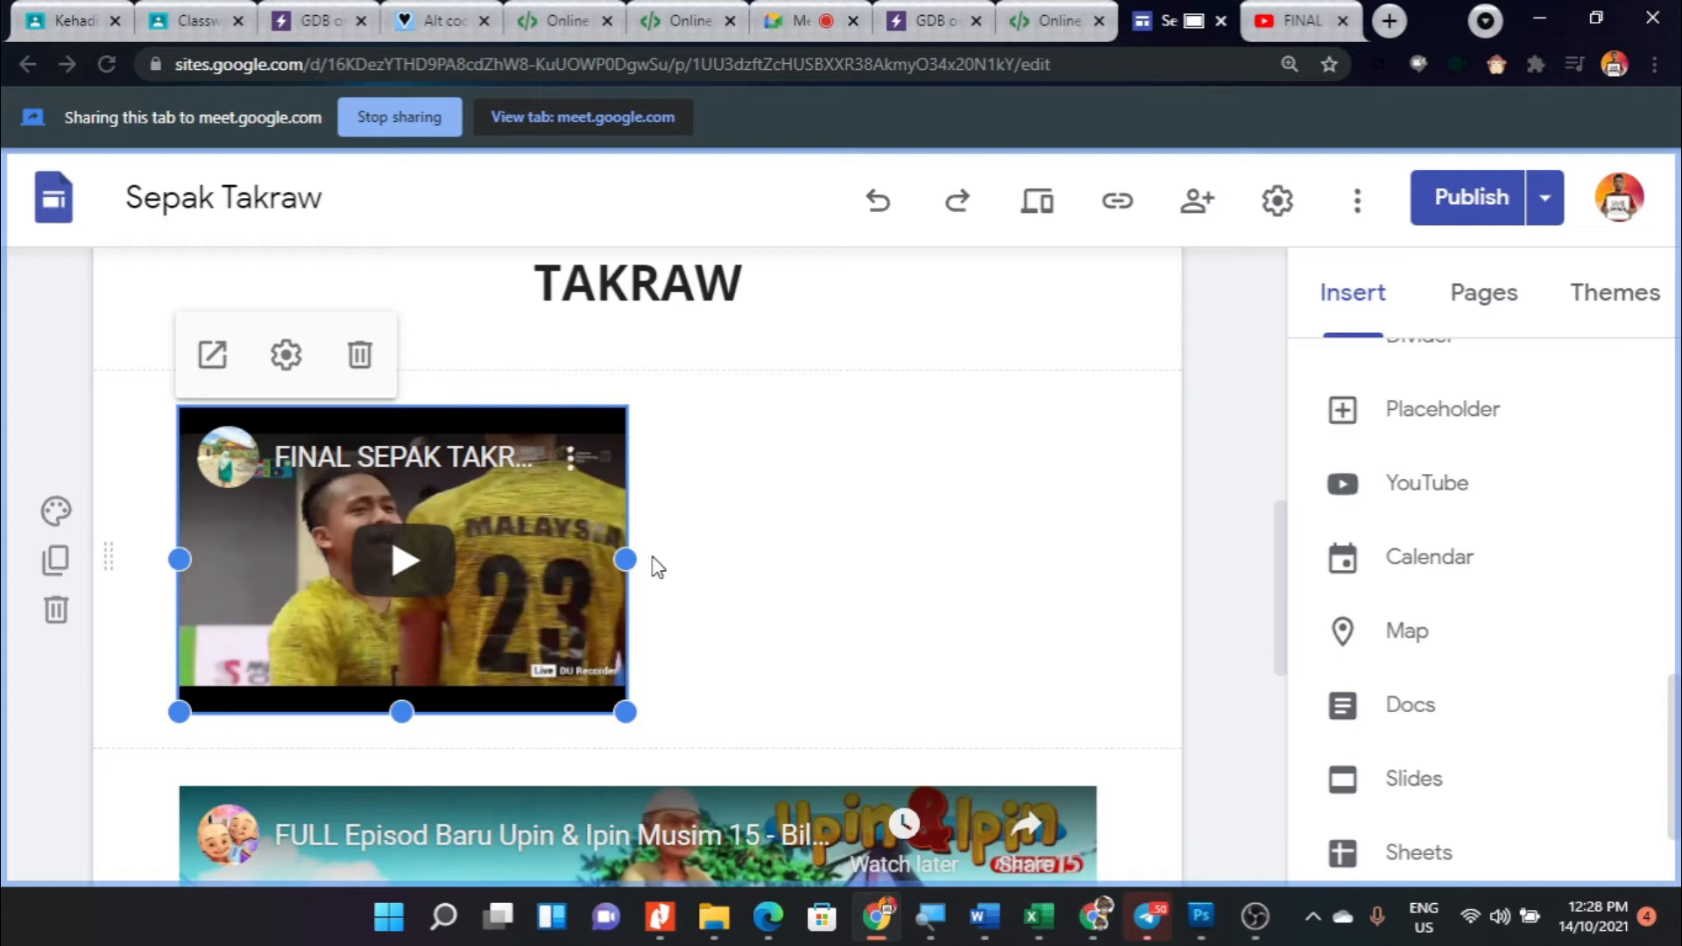
- Enlarge the inserted Malaysia vs Indonesia video to the full content width of its section and adjust its height
drag(624, 711, 1110, 734)
scroll(815, 686, down, 3)
drag(639, 487, 618, 650)
scroll(619, 635, up, 3)
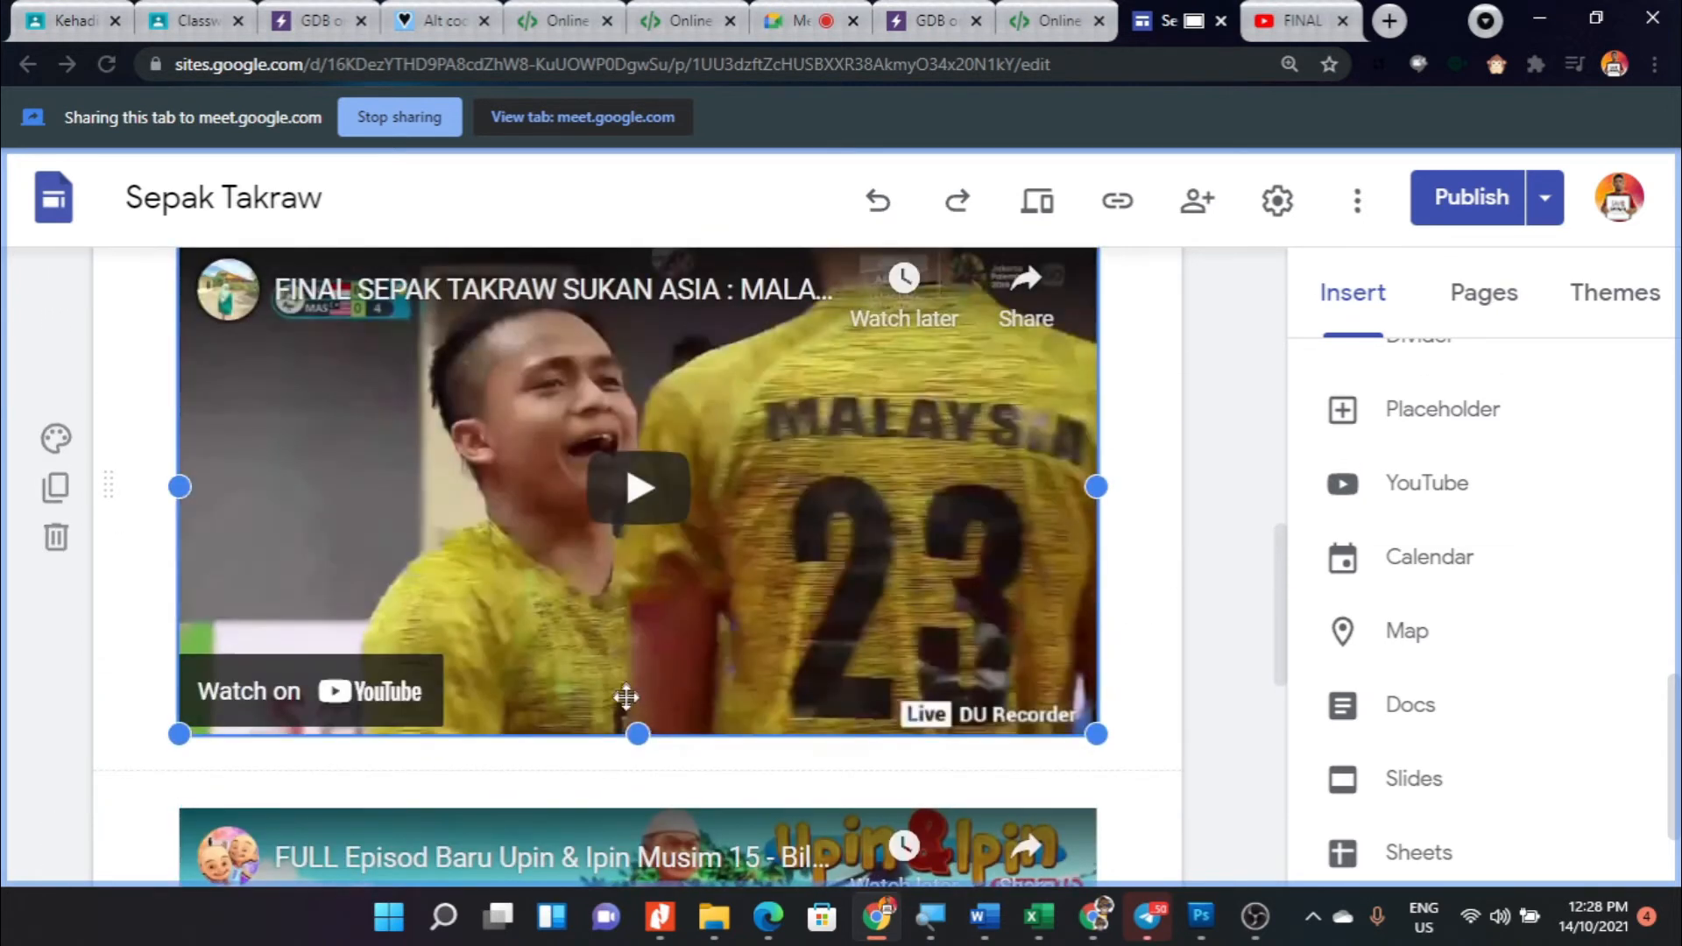
drag(637, 733, 624, 803)
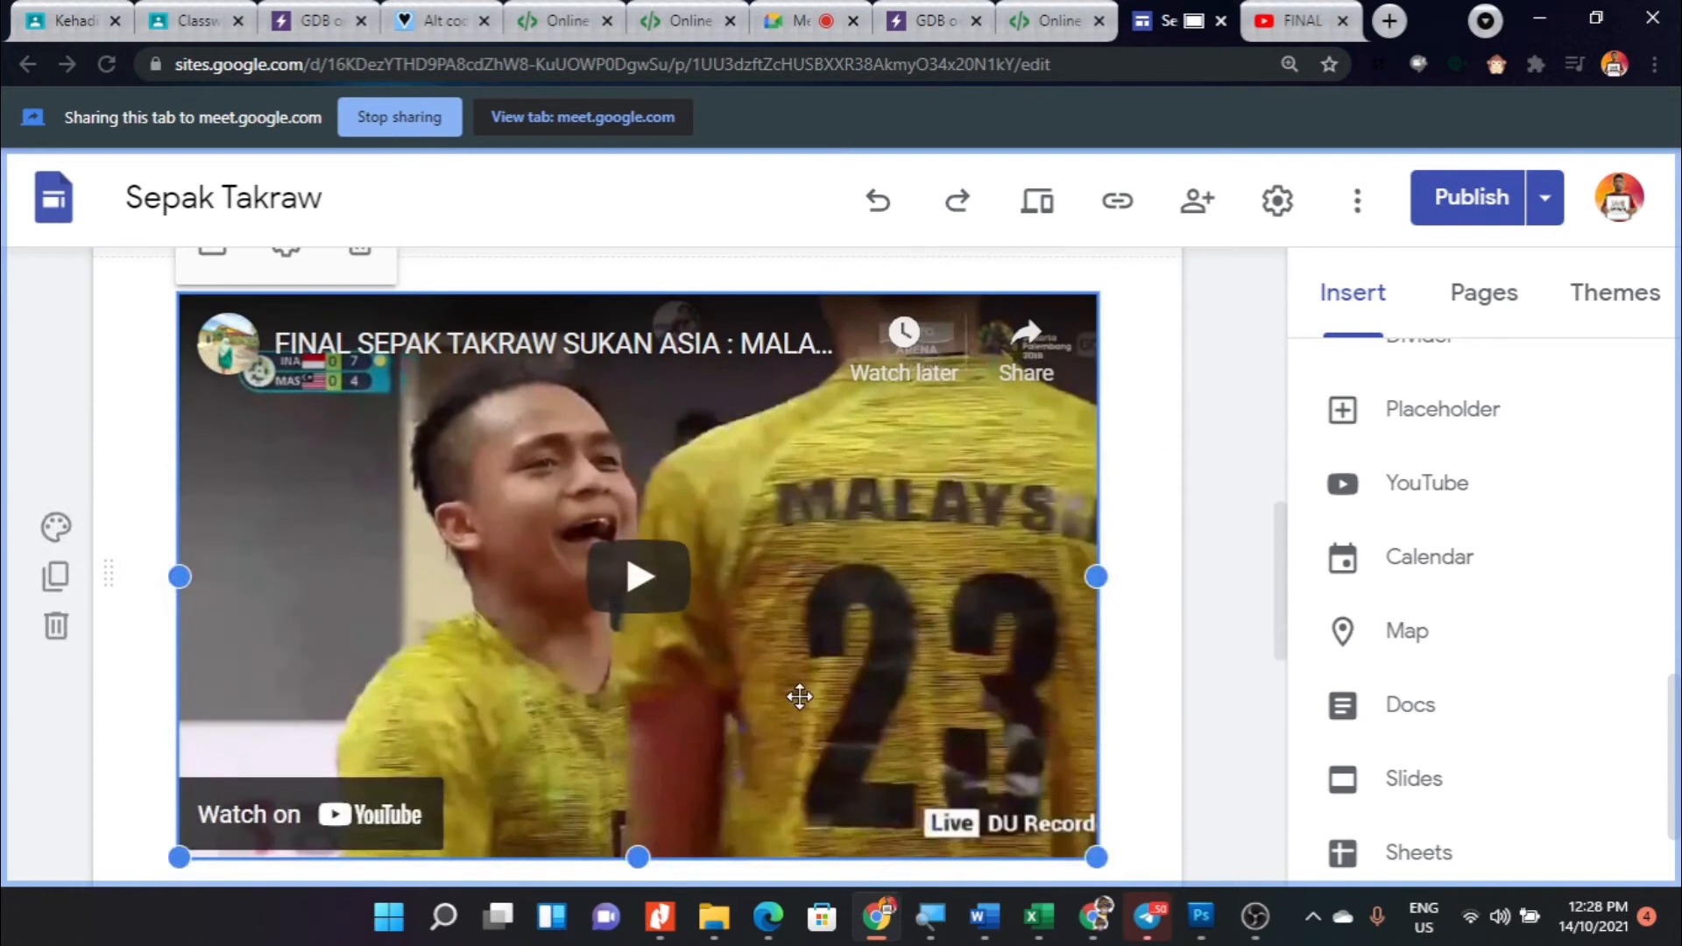
scroll(727, 694, down, 2)
drag(643, 734, 646, 719)
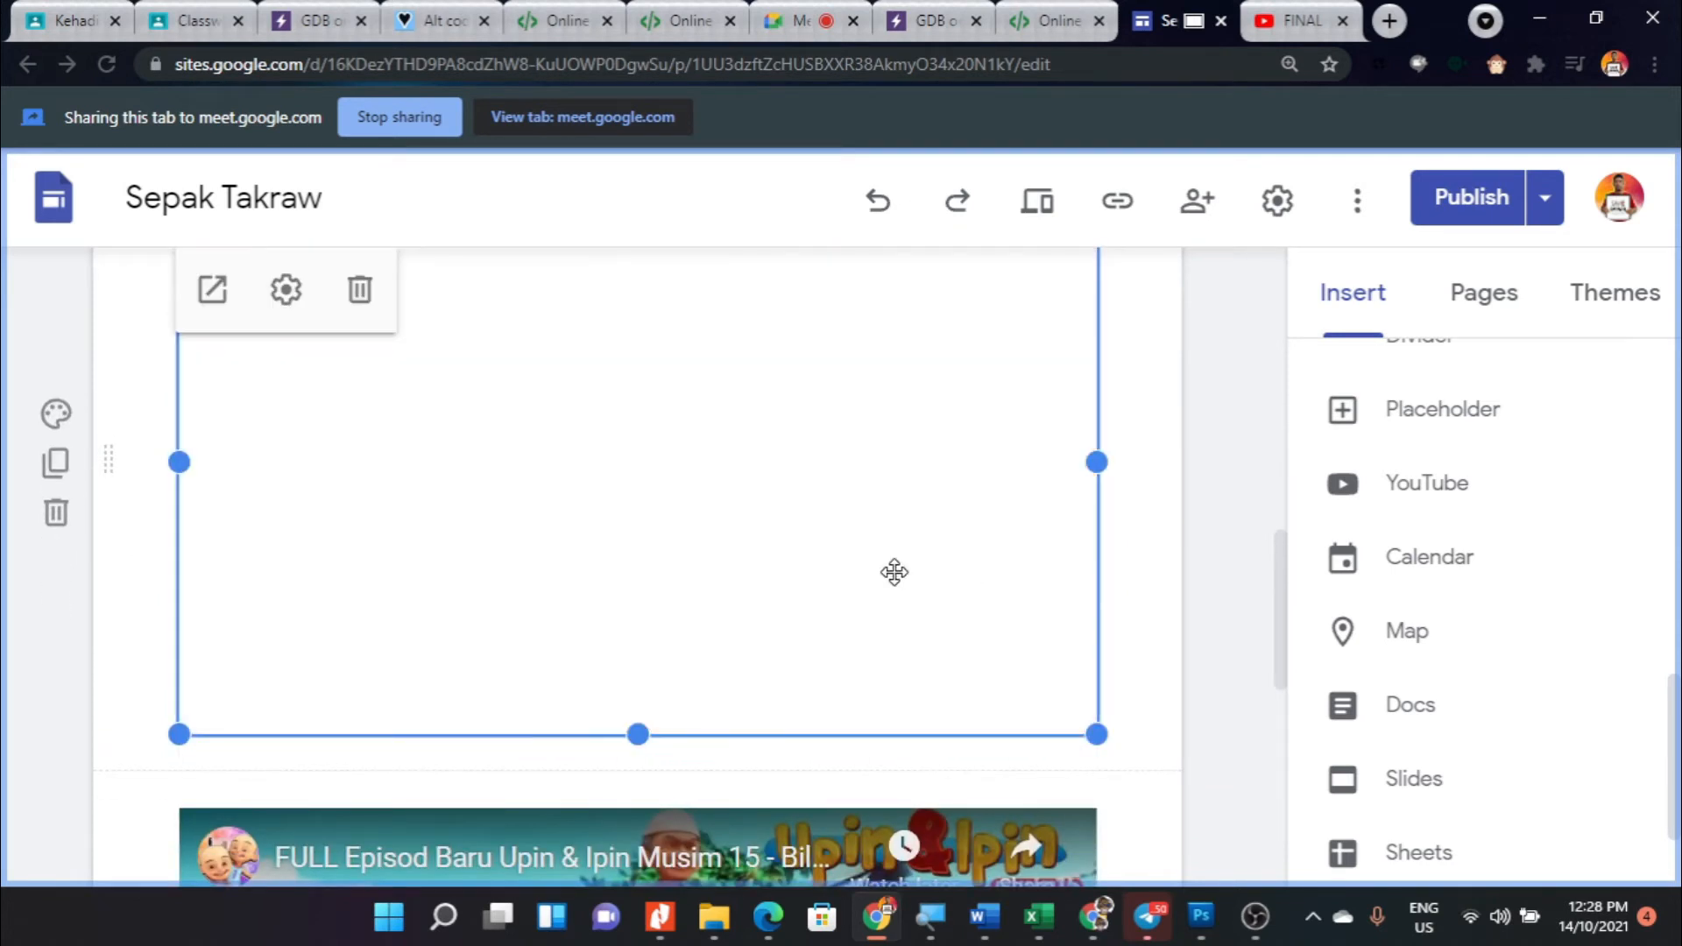
- Delete the inserted Malaysia vs Indonesia video from beneath the PENGENALAN SUKAN SEPAK TAKRAW heading
scroll(675, 608, up, 3)
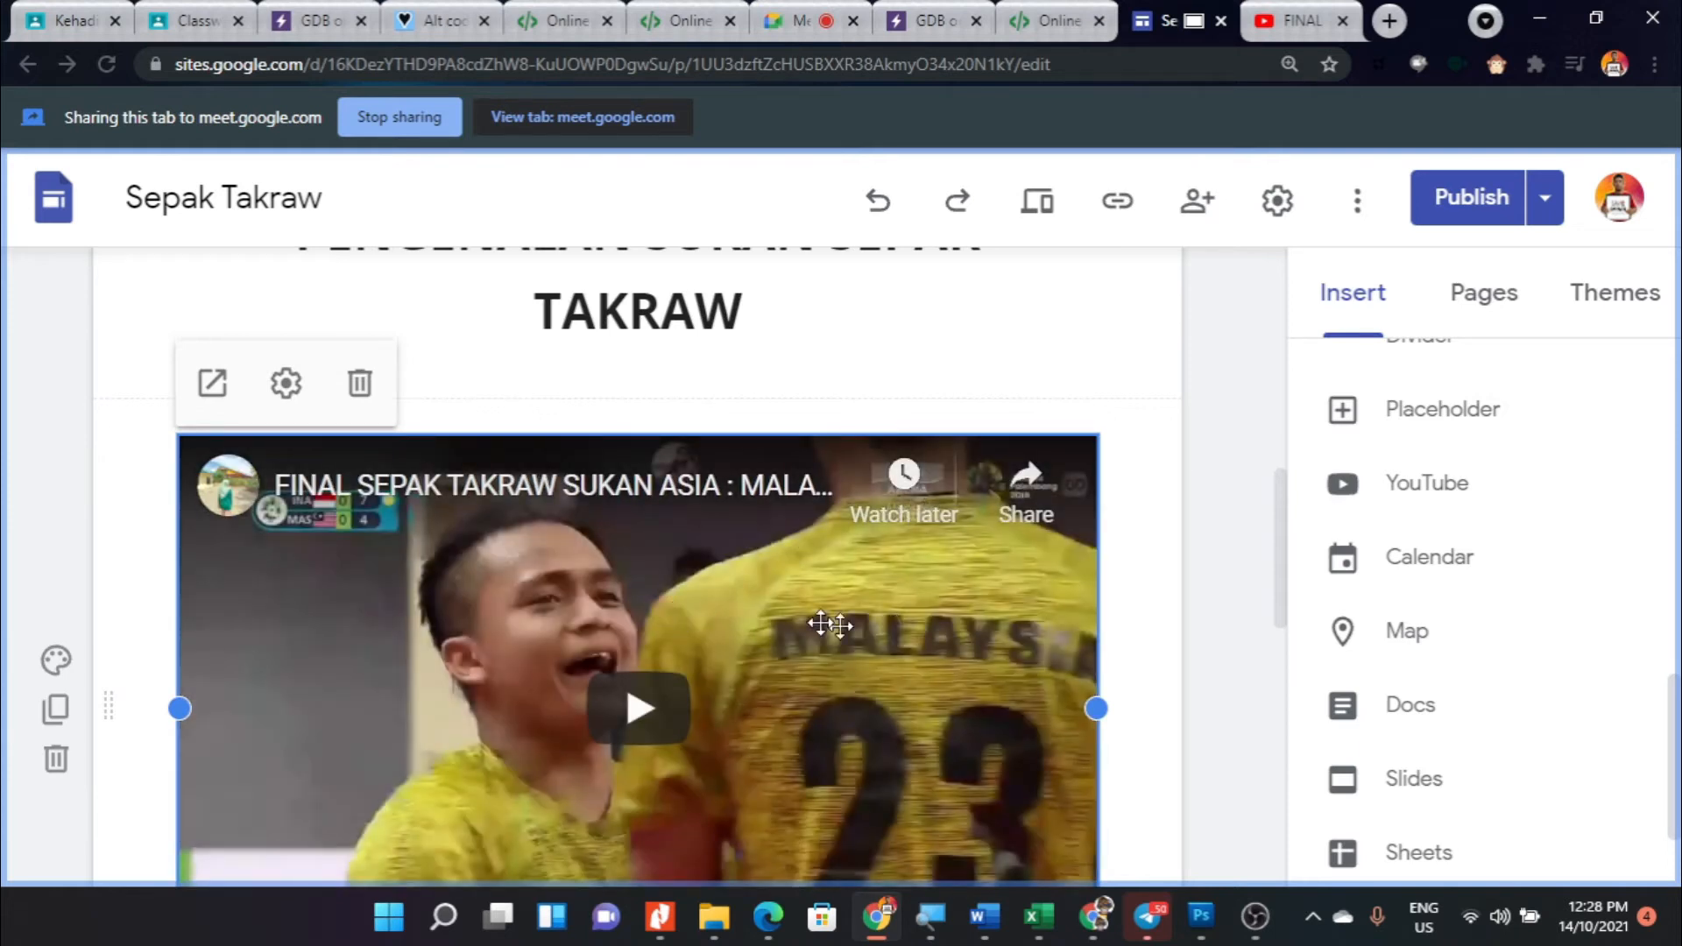
scroll(800, 613, down, 3)
scroll(731, 594, up, 3)
key(Delete)
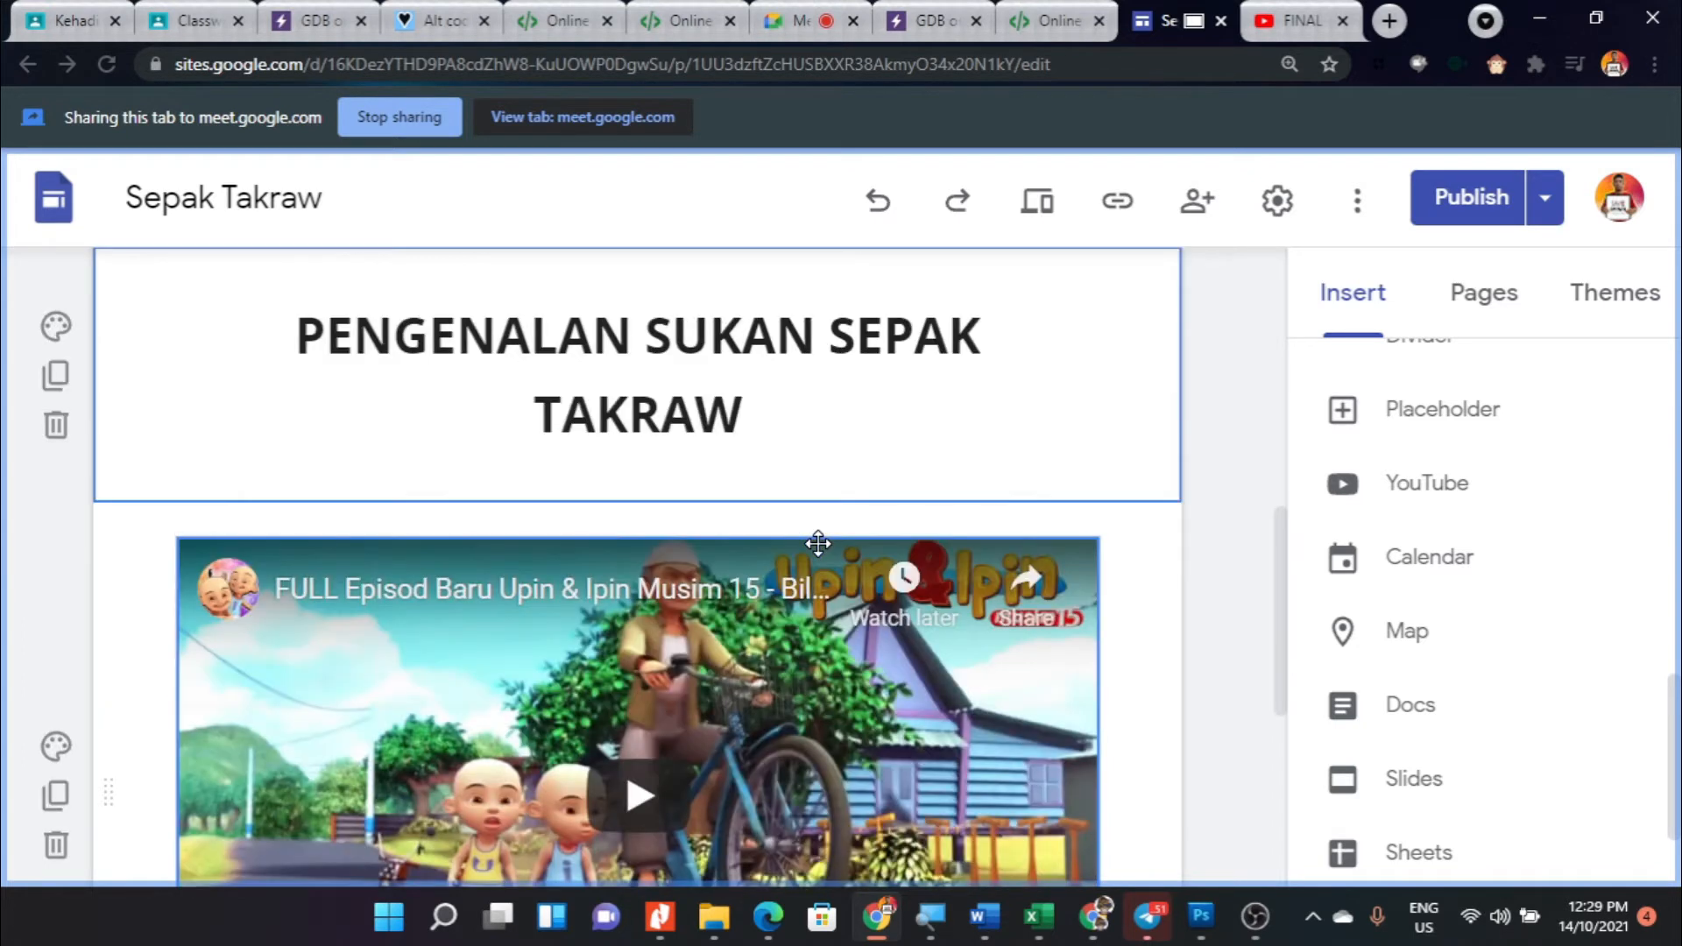
- Open the Gallery page for editing at the empty area beneath GALERI SEPAK TAKRAW and bring up the options for inserting content
scroll(751, 526, up, 8)
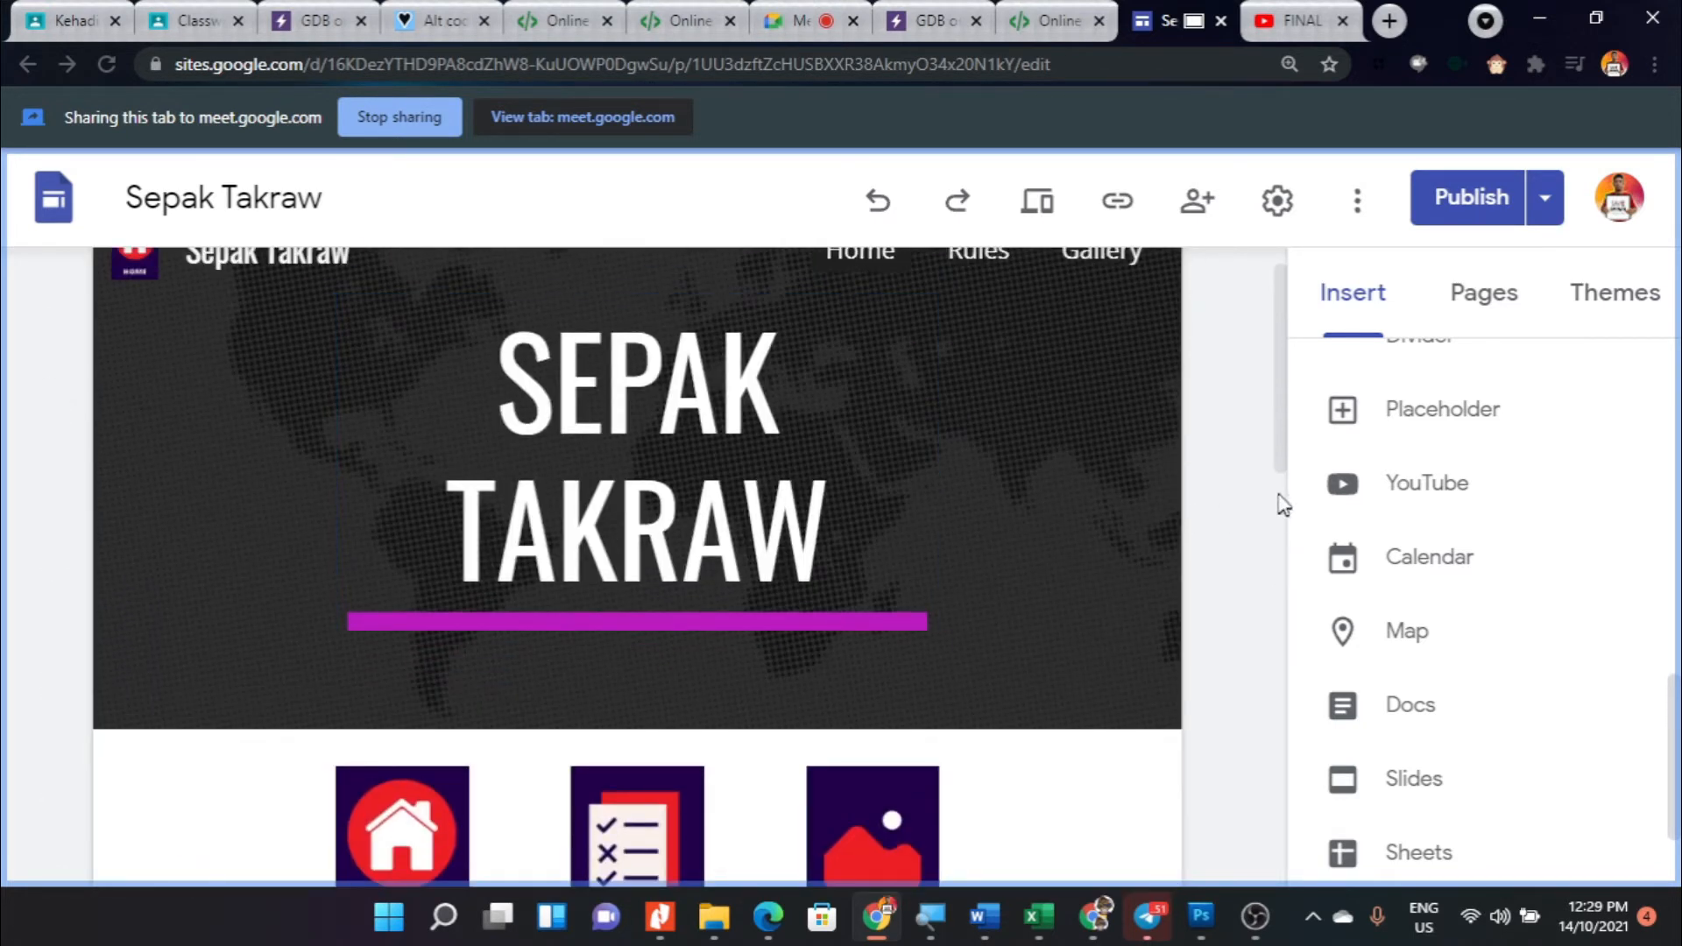
click(1482, 317)
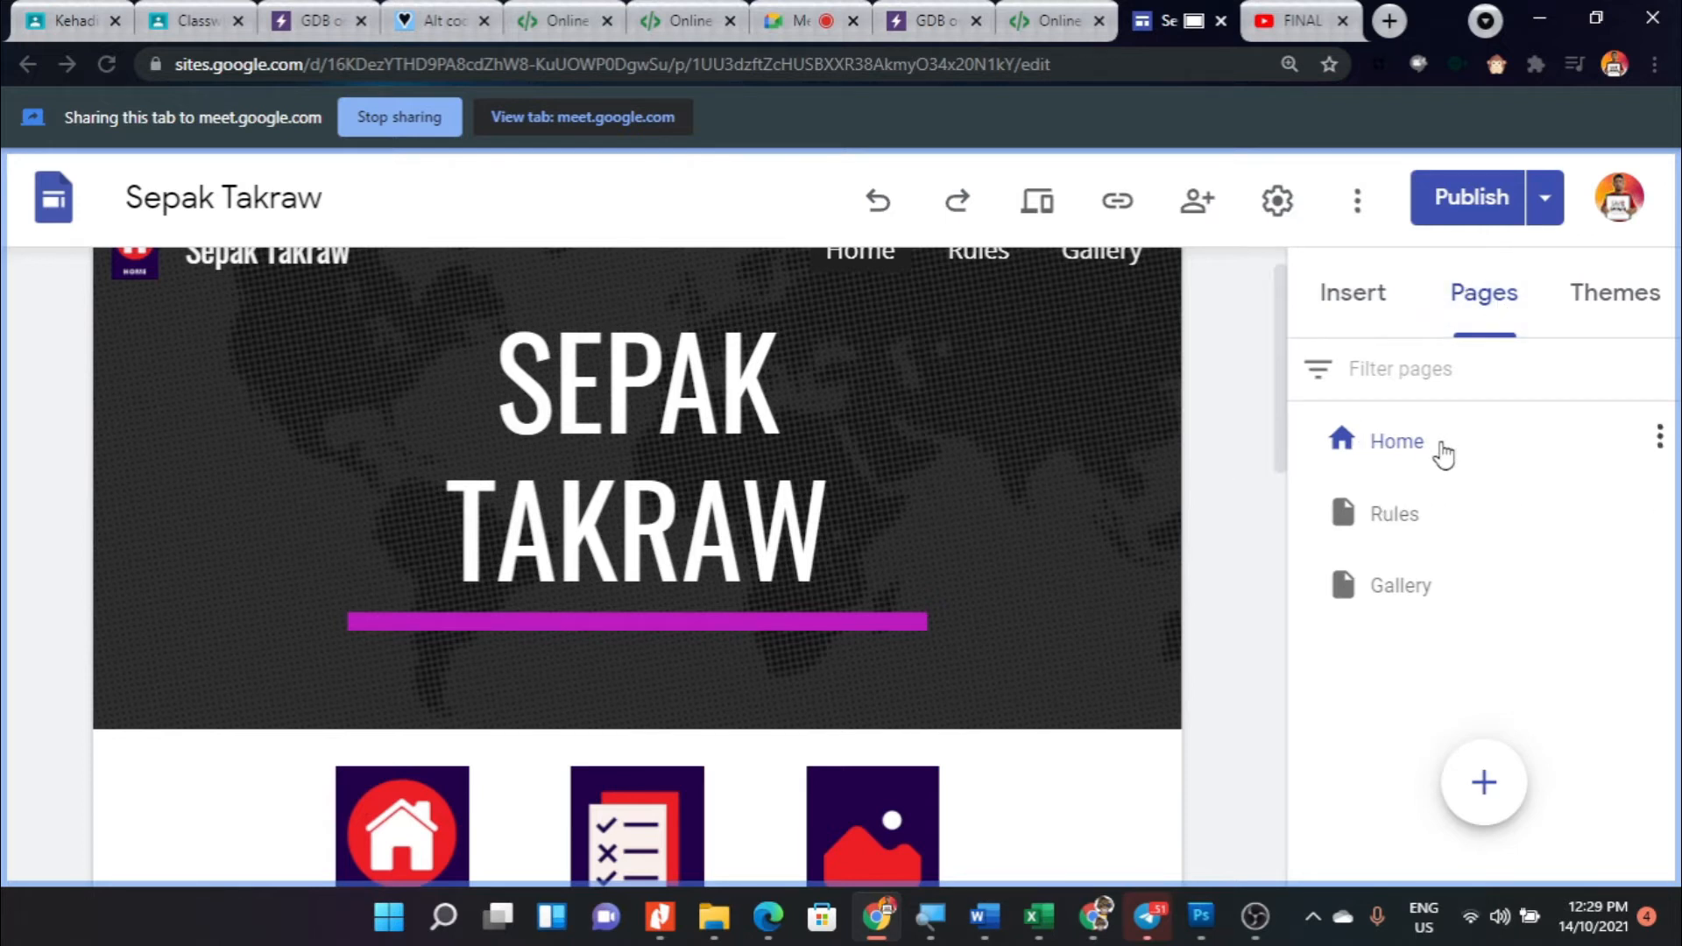
click(1385, 581)
scroll(836, 527, down, 6)
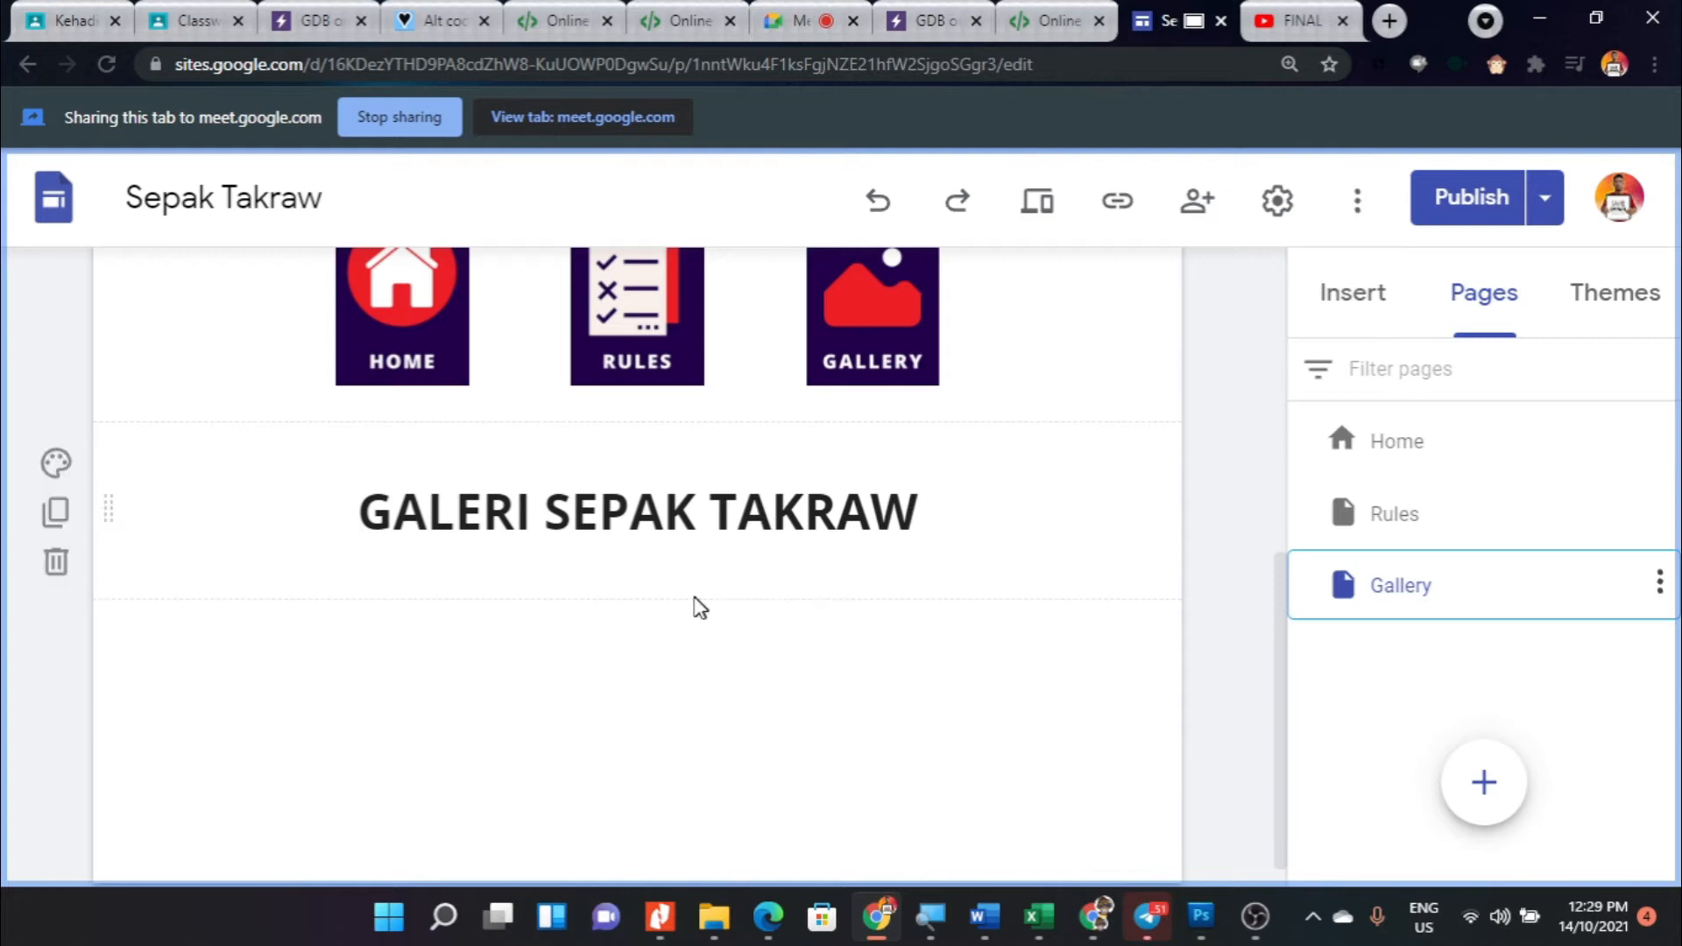
click(1343, 302)
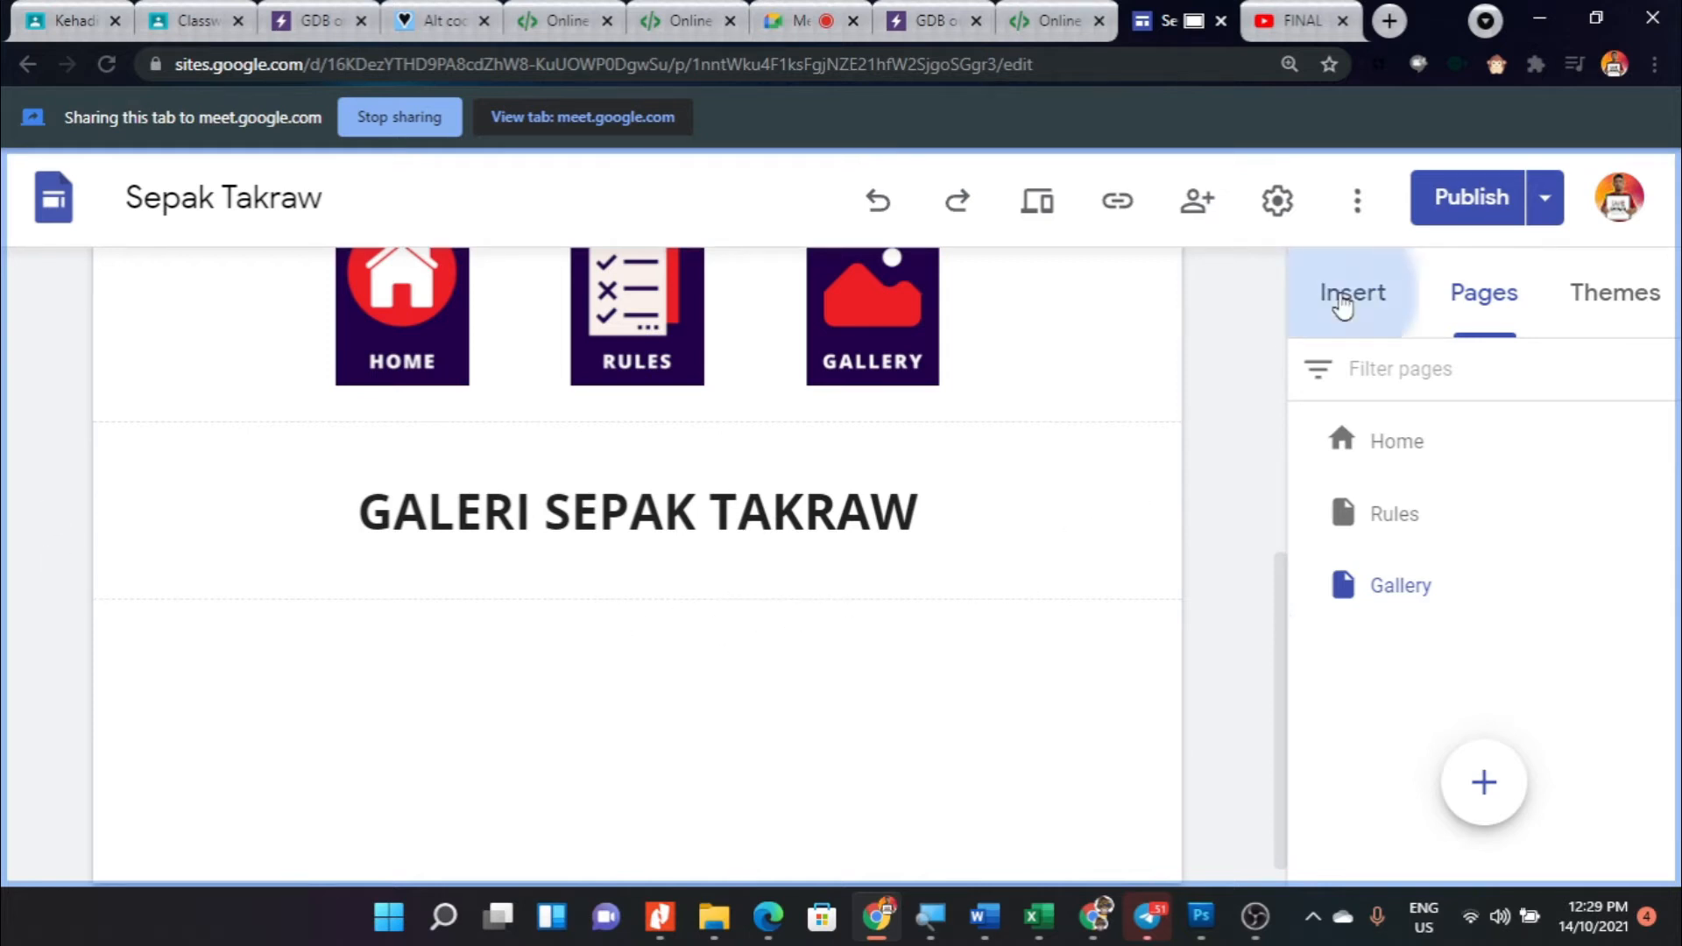
scroll(1336, 645, down, 5)
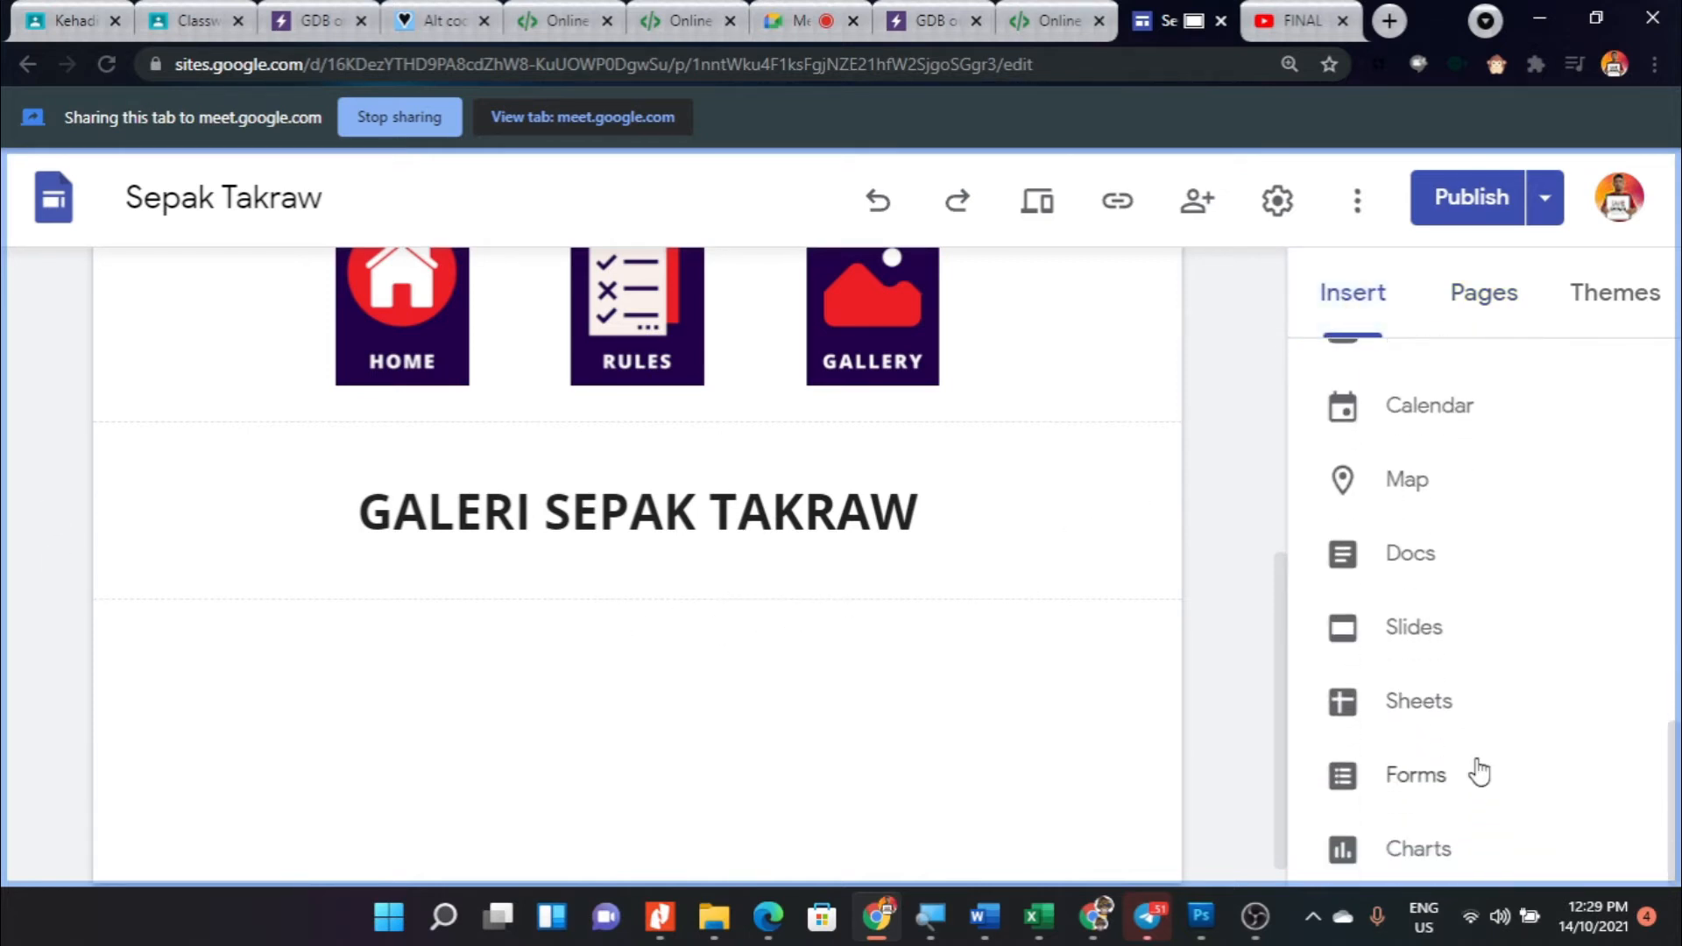
scroll(1441, 640, up, 5)
scroll(1436, 718, down, 1)
click(1427, 704)
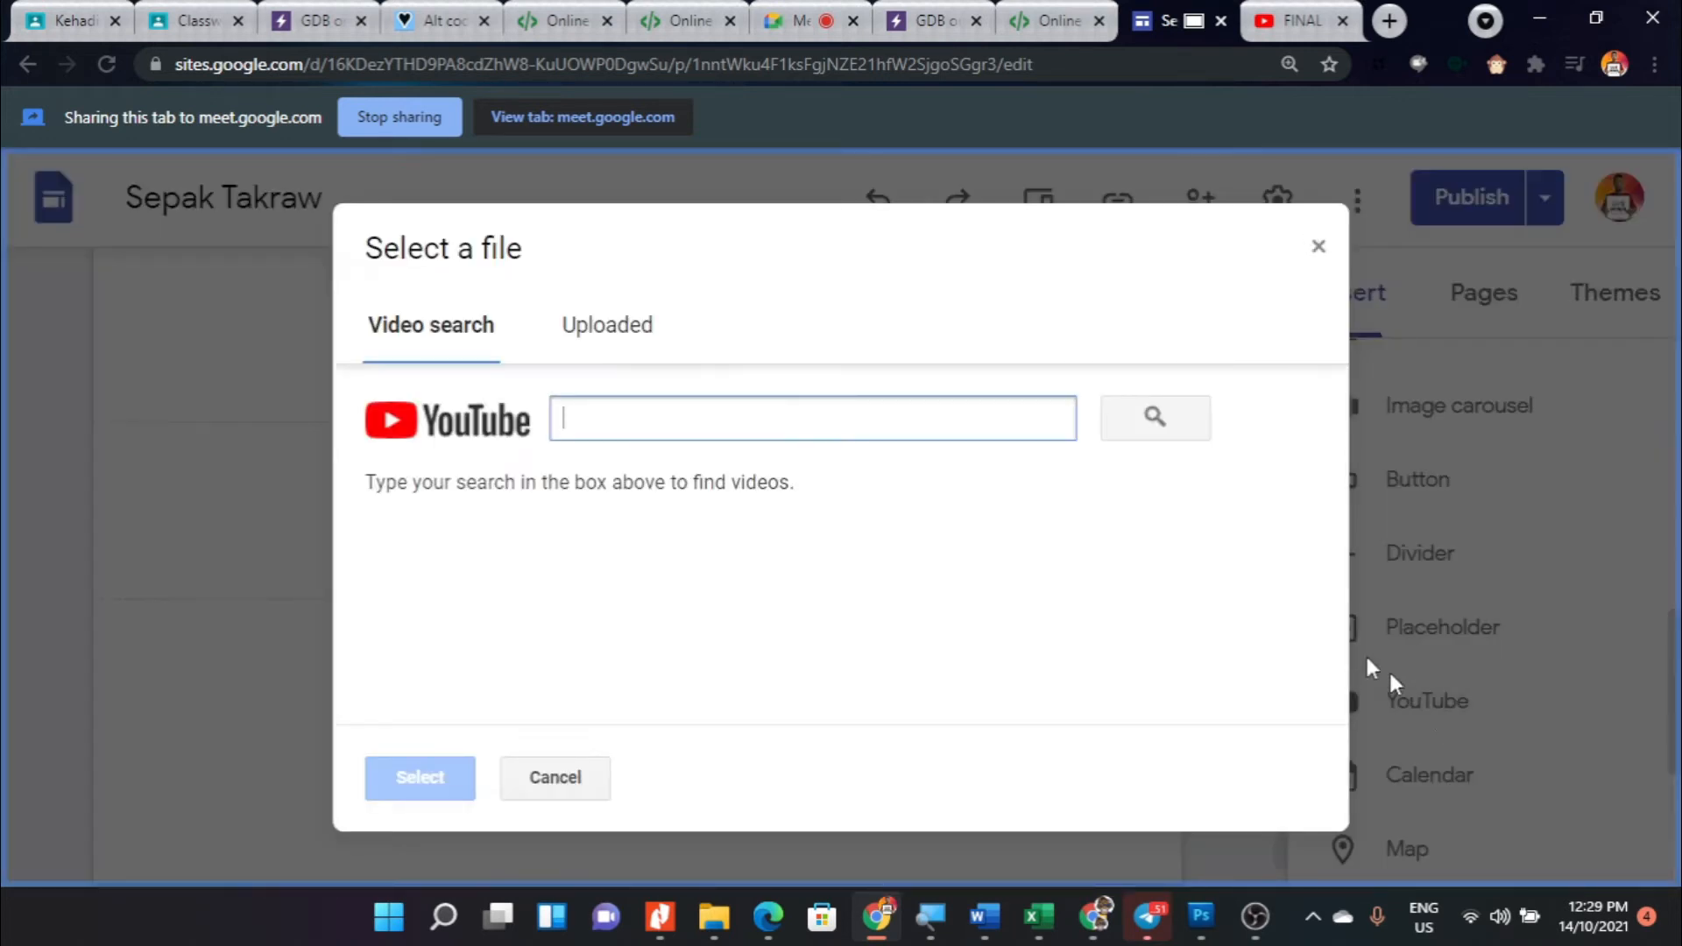
text(https://www.youtube.com/watch?v=BrTRefshxpM)
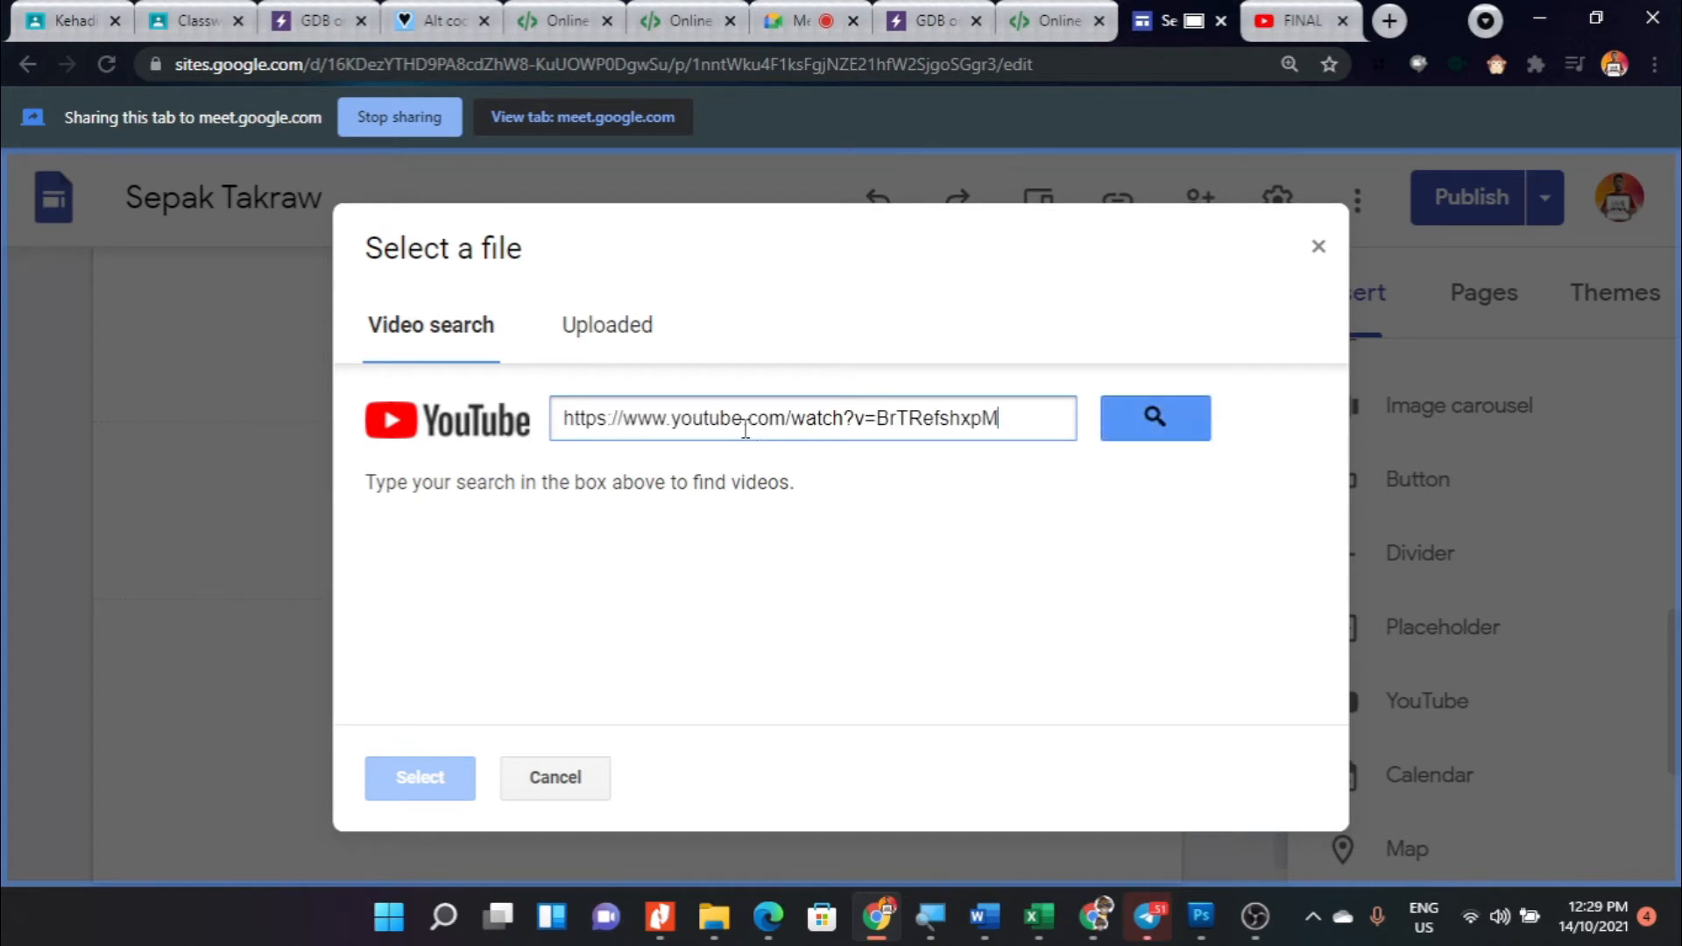
click(1151, 417)
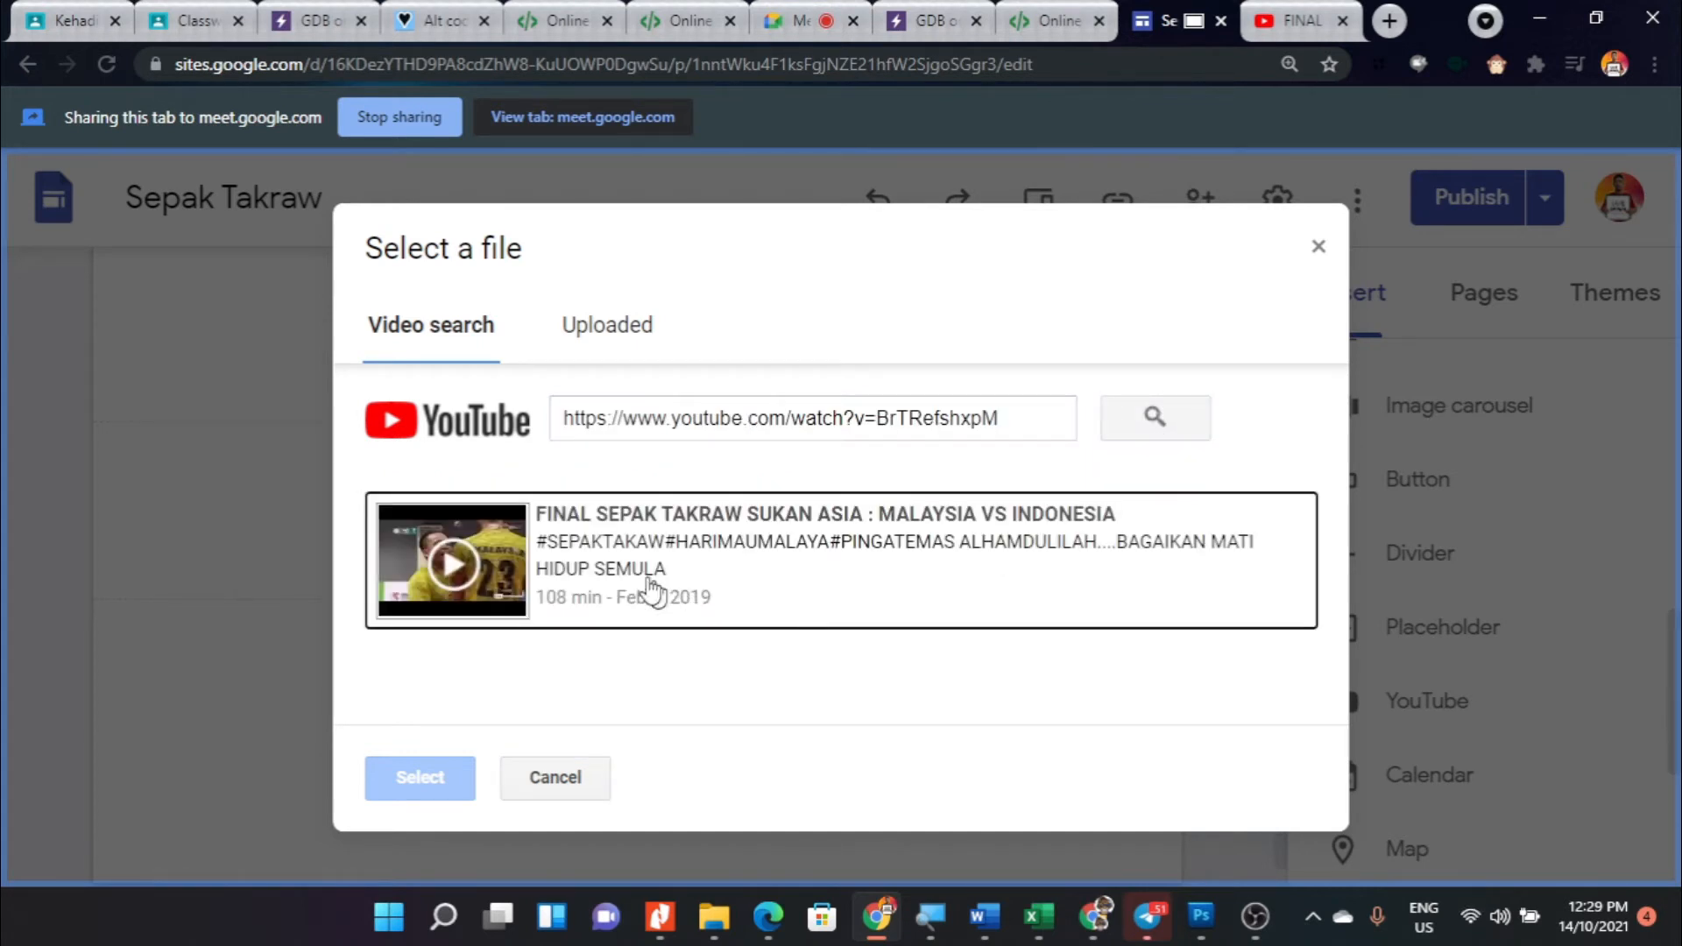
click(522, 541)
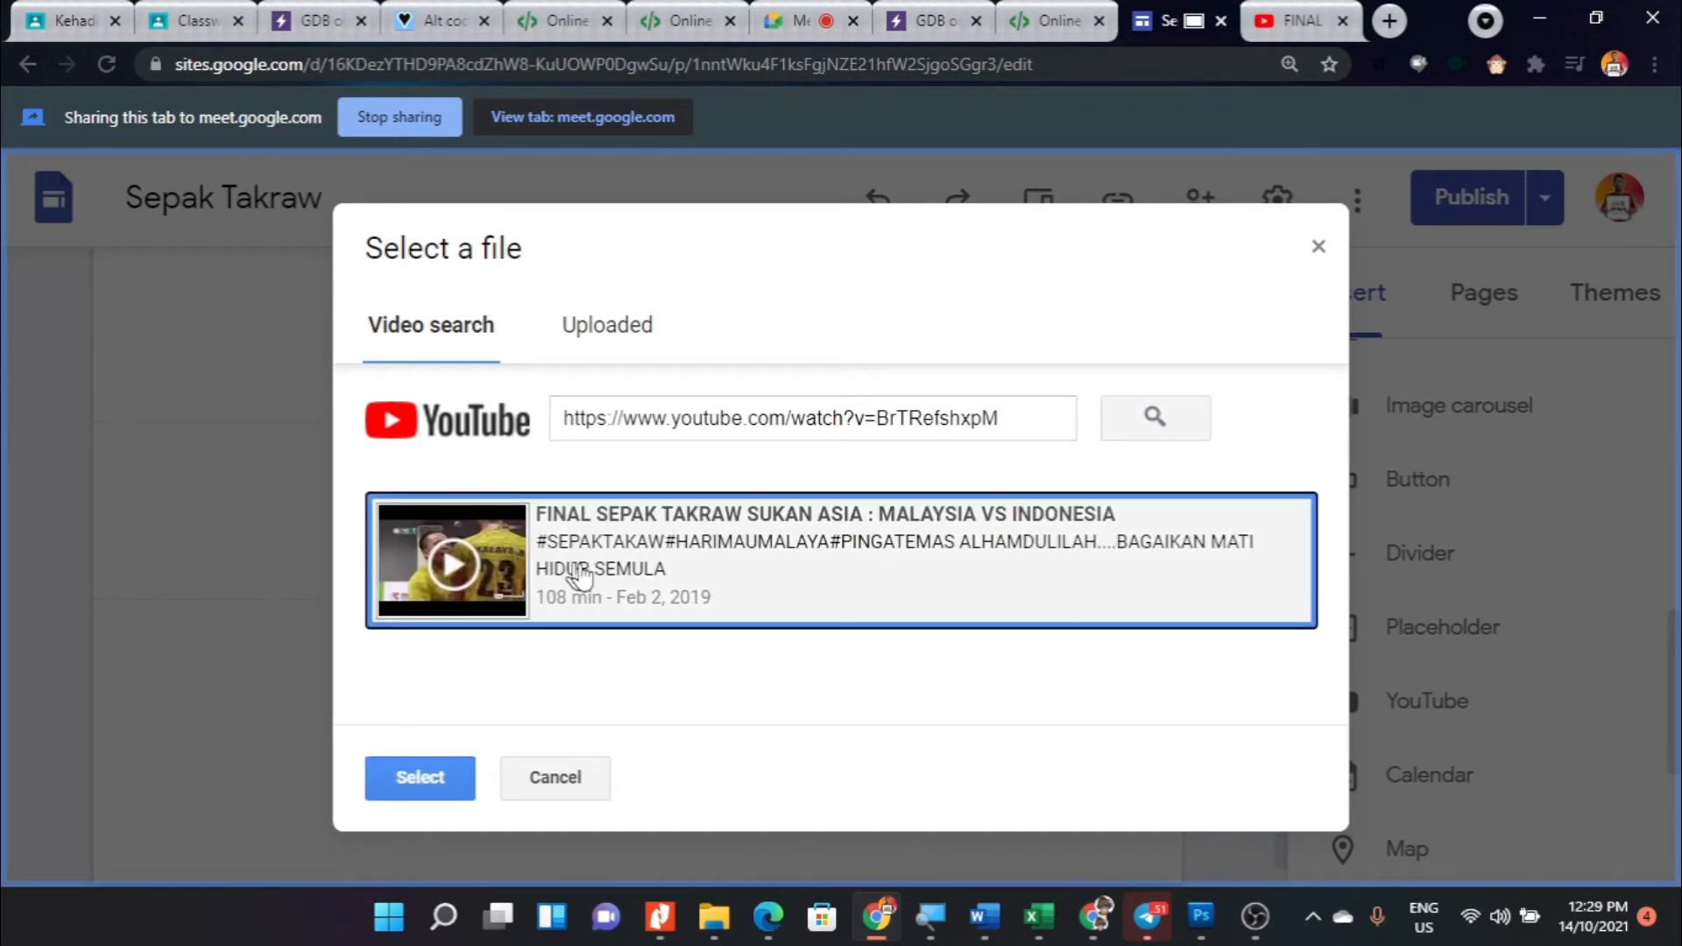
click(416, 777)
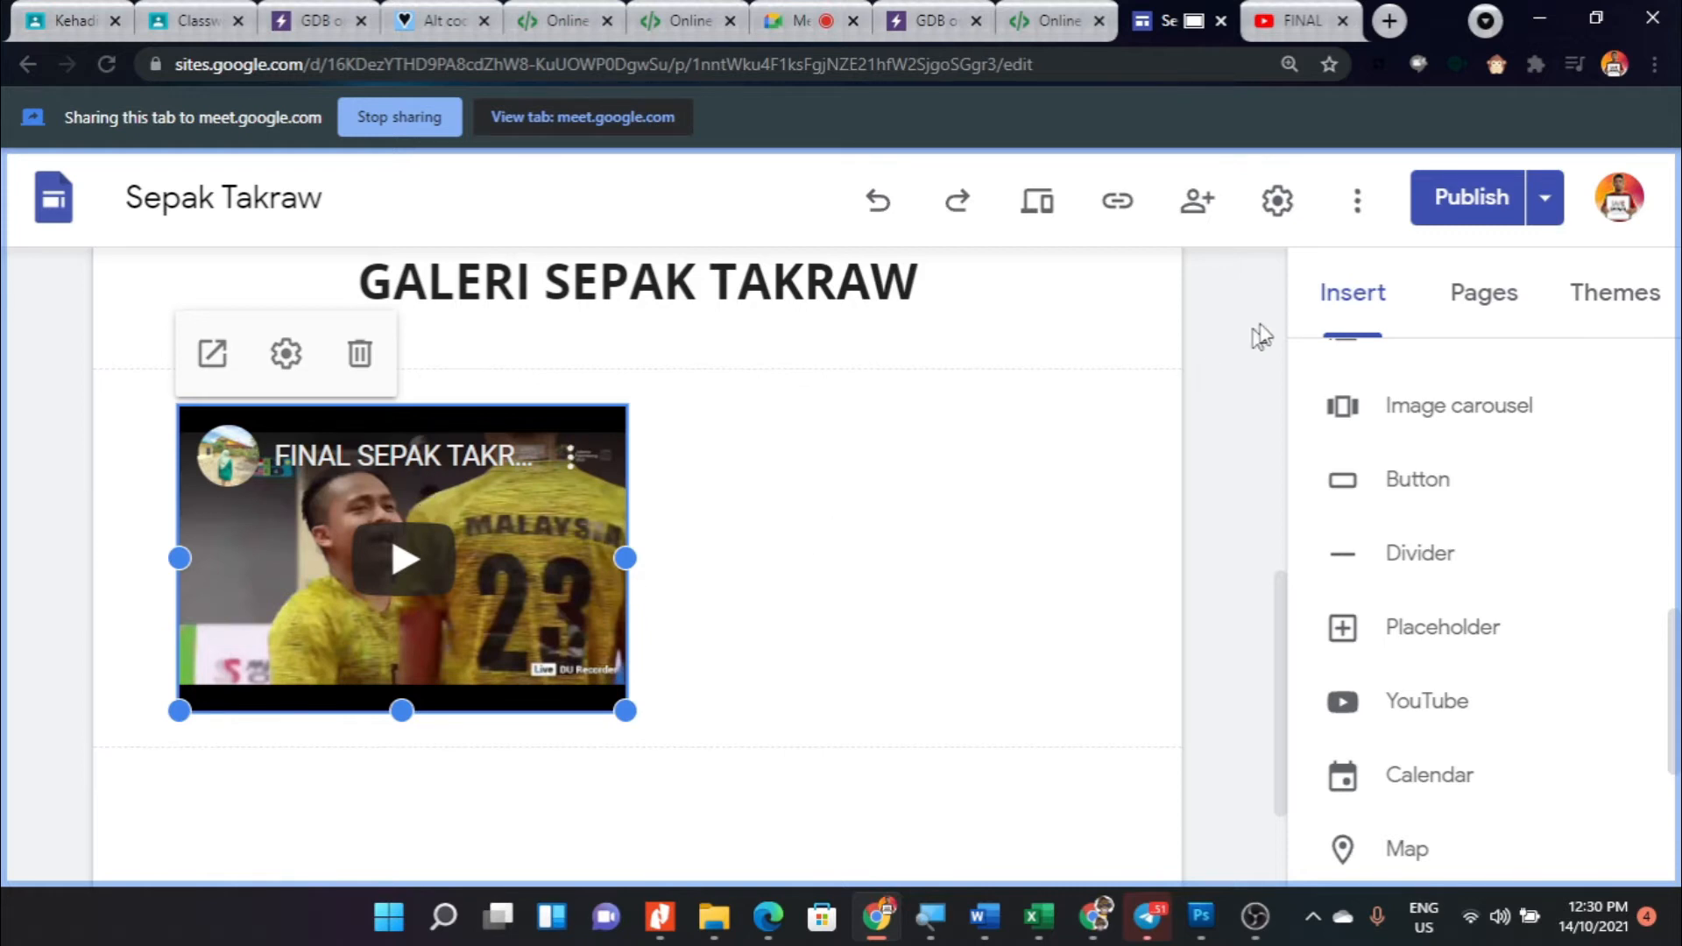
- Add a text box to the Gallery page and place it beside the Malaysia vs Indonesia video in the same section
click(1340, 331)
scroll(1465, 659, down, 4)
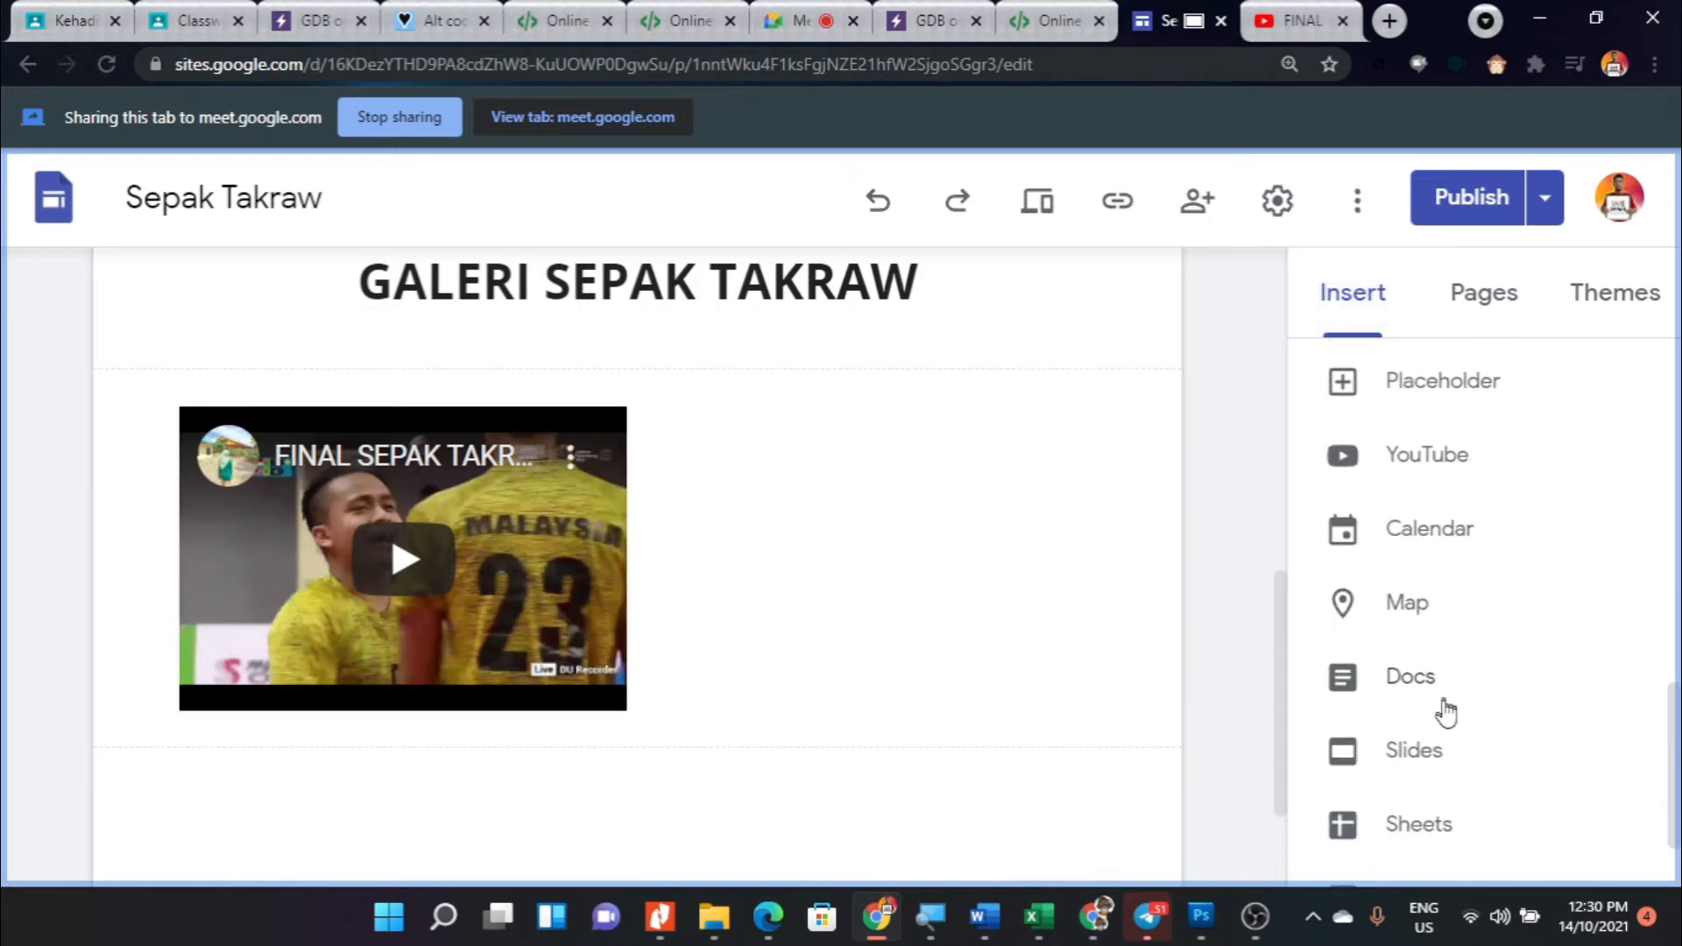
scroll(1447, 700, up, 7)
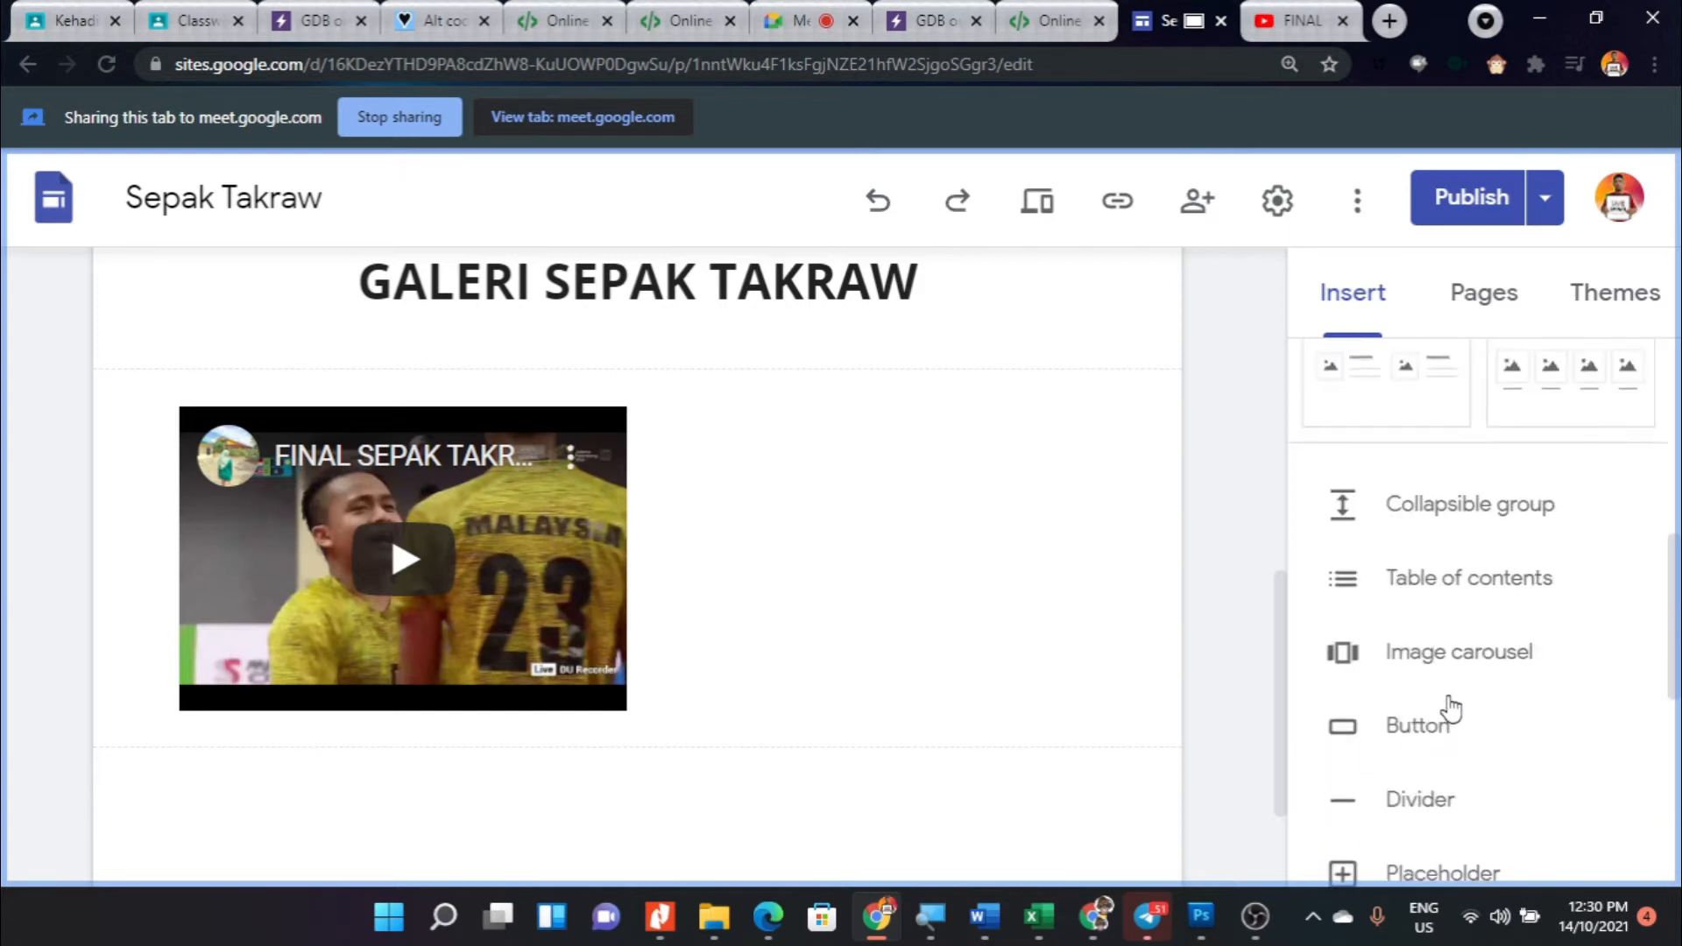
scroll(1500, 680, up, 5)
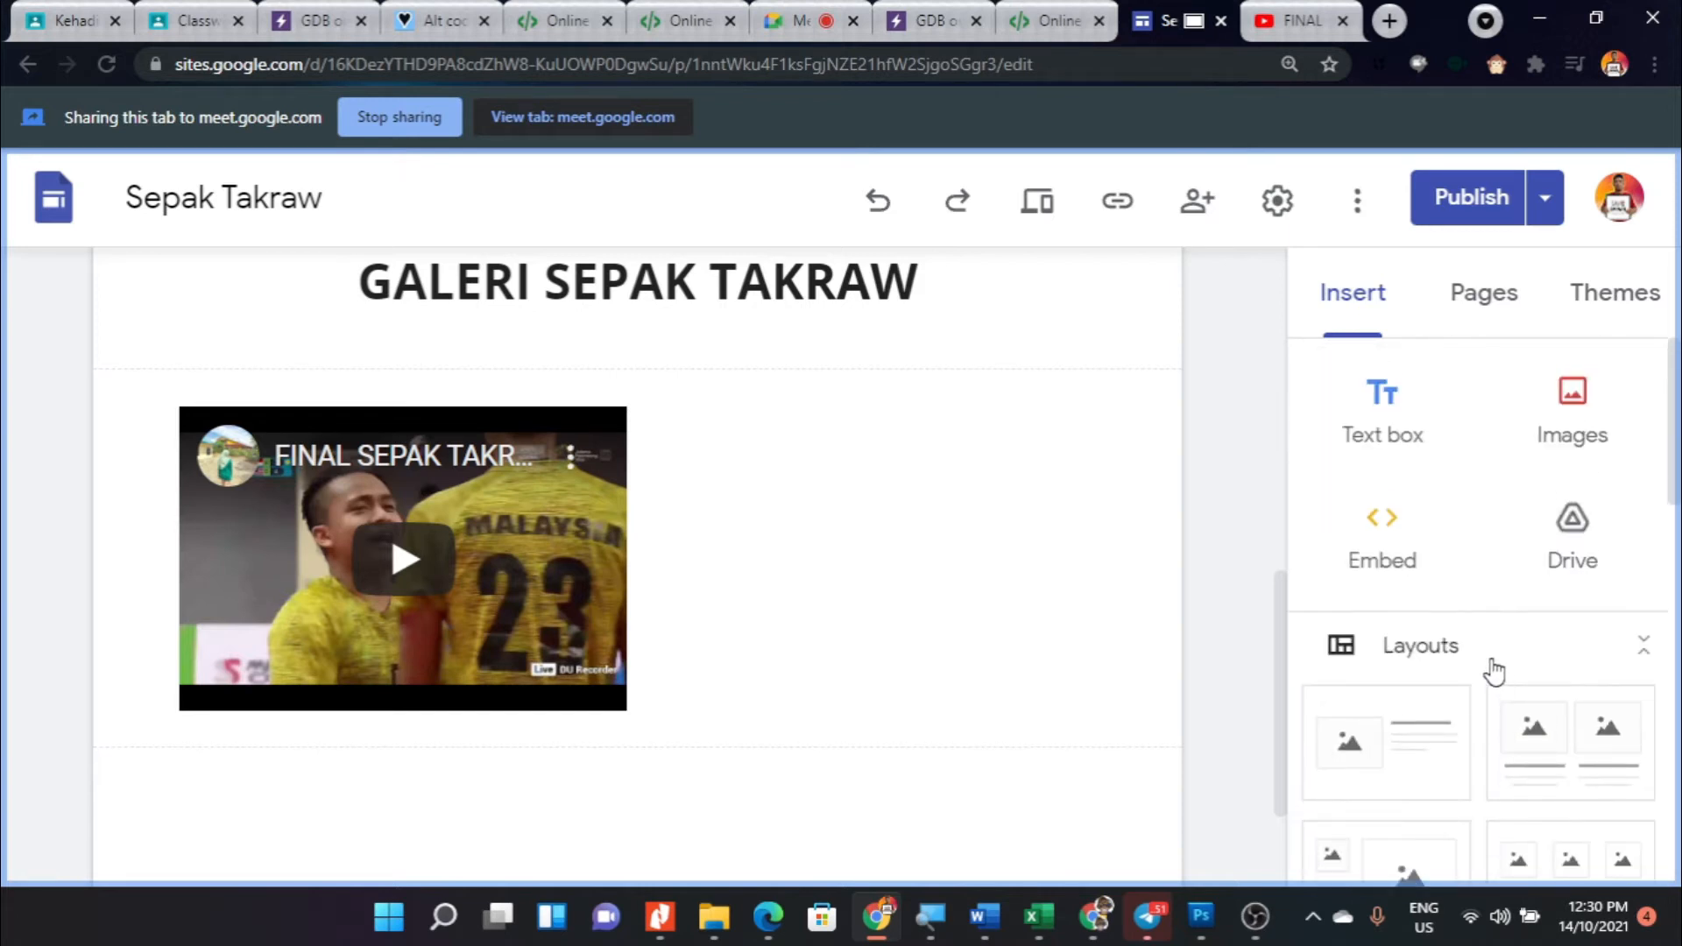
click(1396, 414)
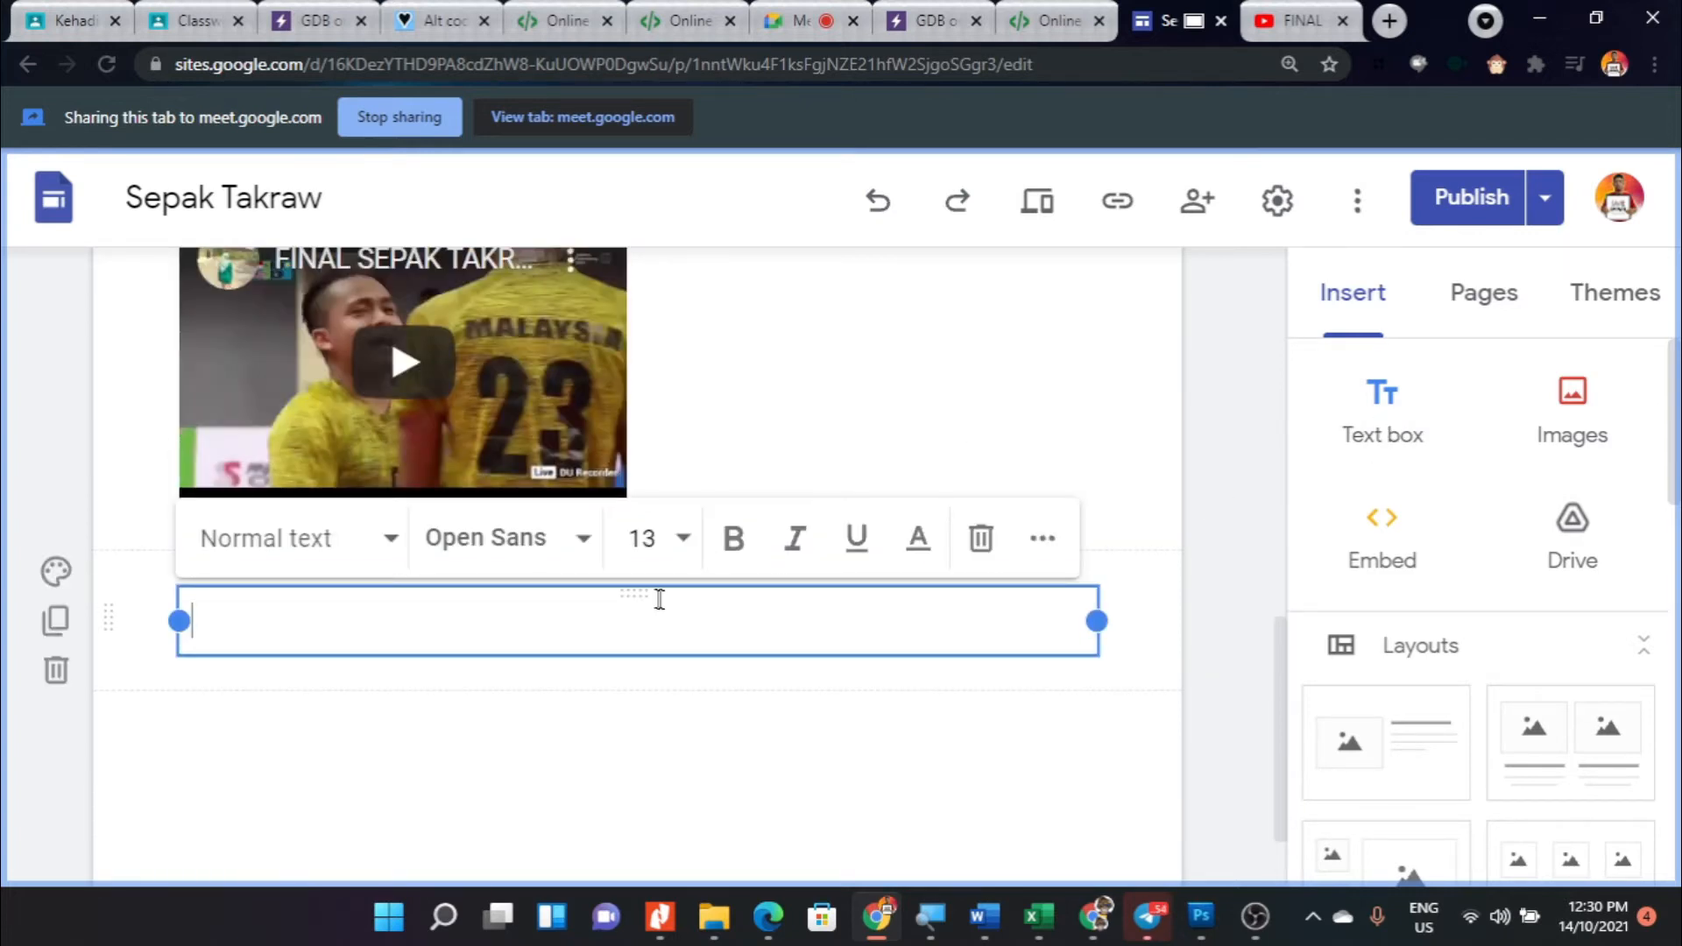
drag(646, 590, 807, 407)
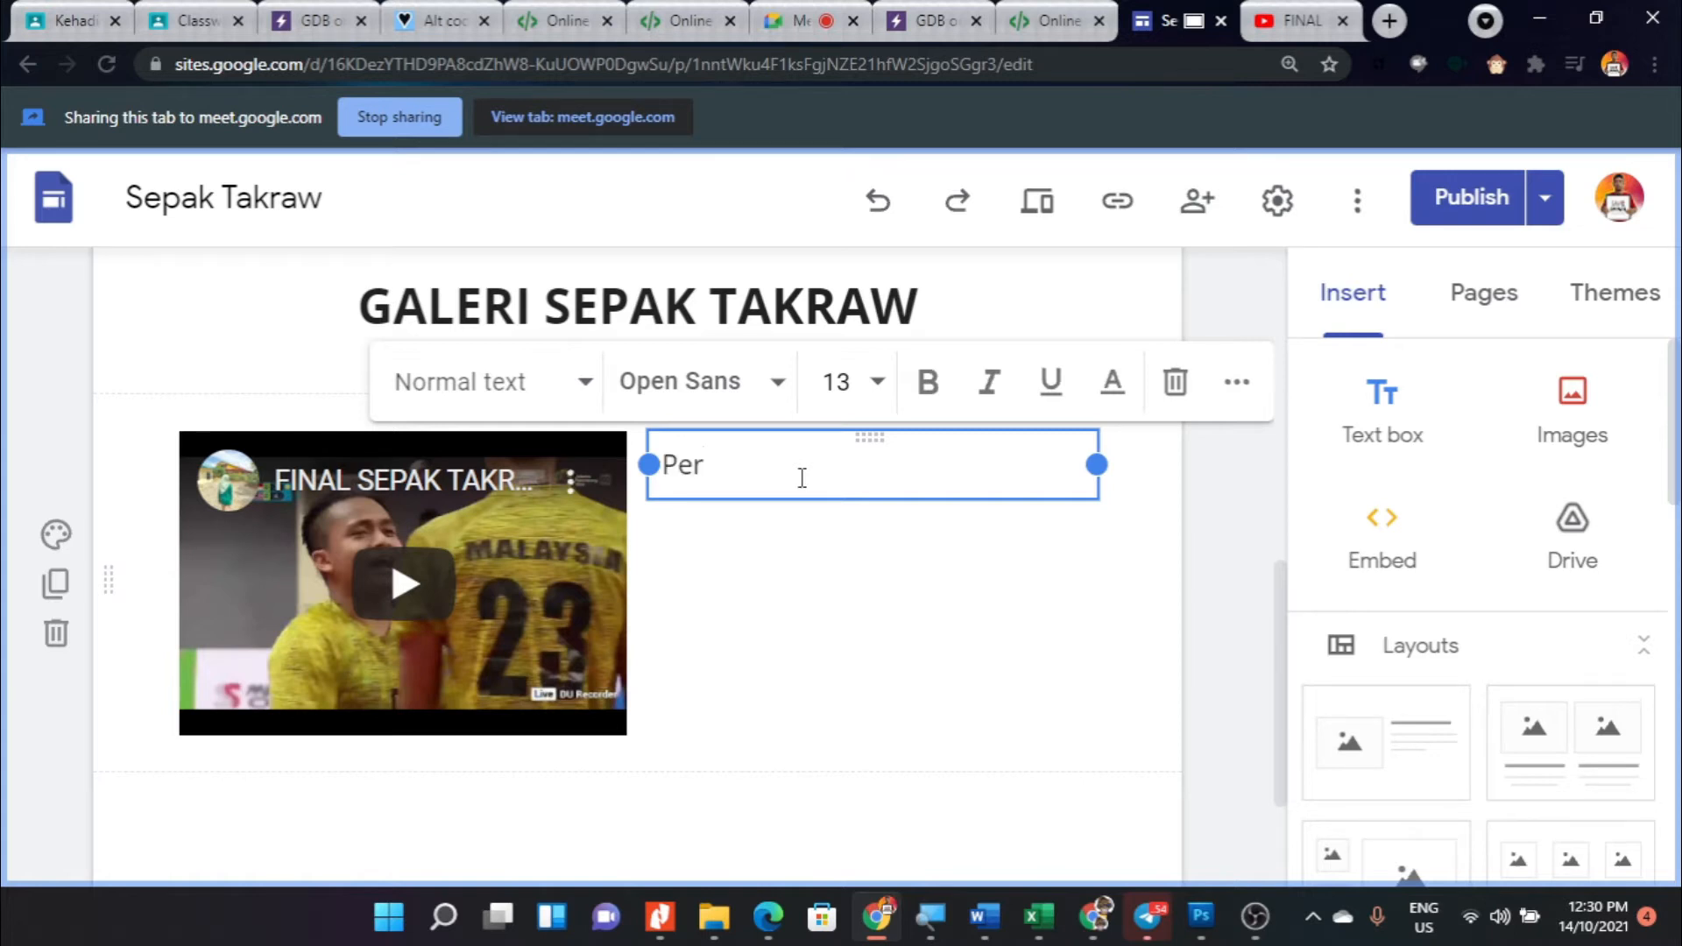
- Write the caption "Peralawanan akhir Sepak Takraw S,,,,,," in the text box beside the video
text(wanan akhir Sepak Takraw)
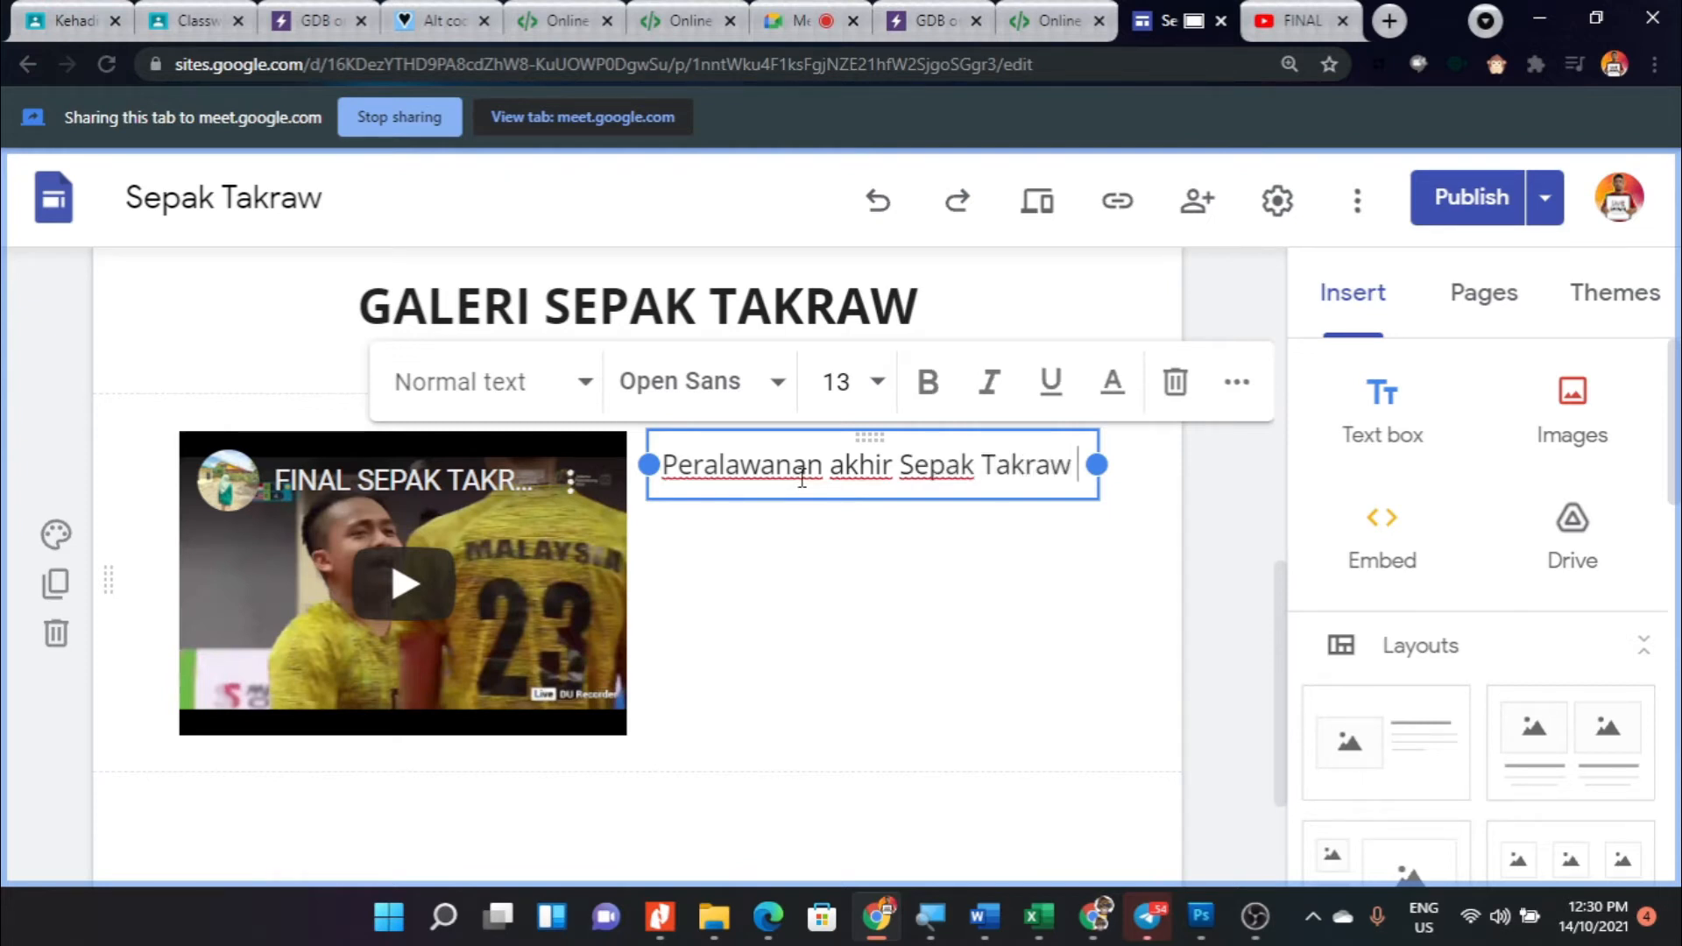
text( S,,,,,,)
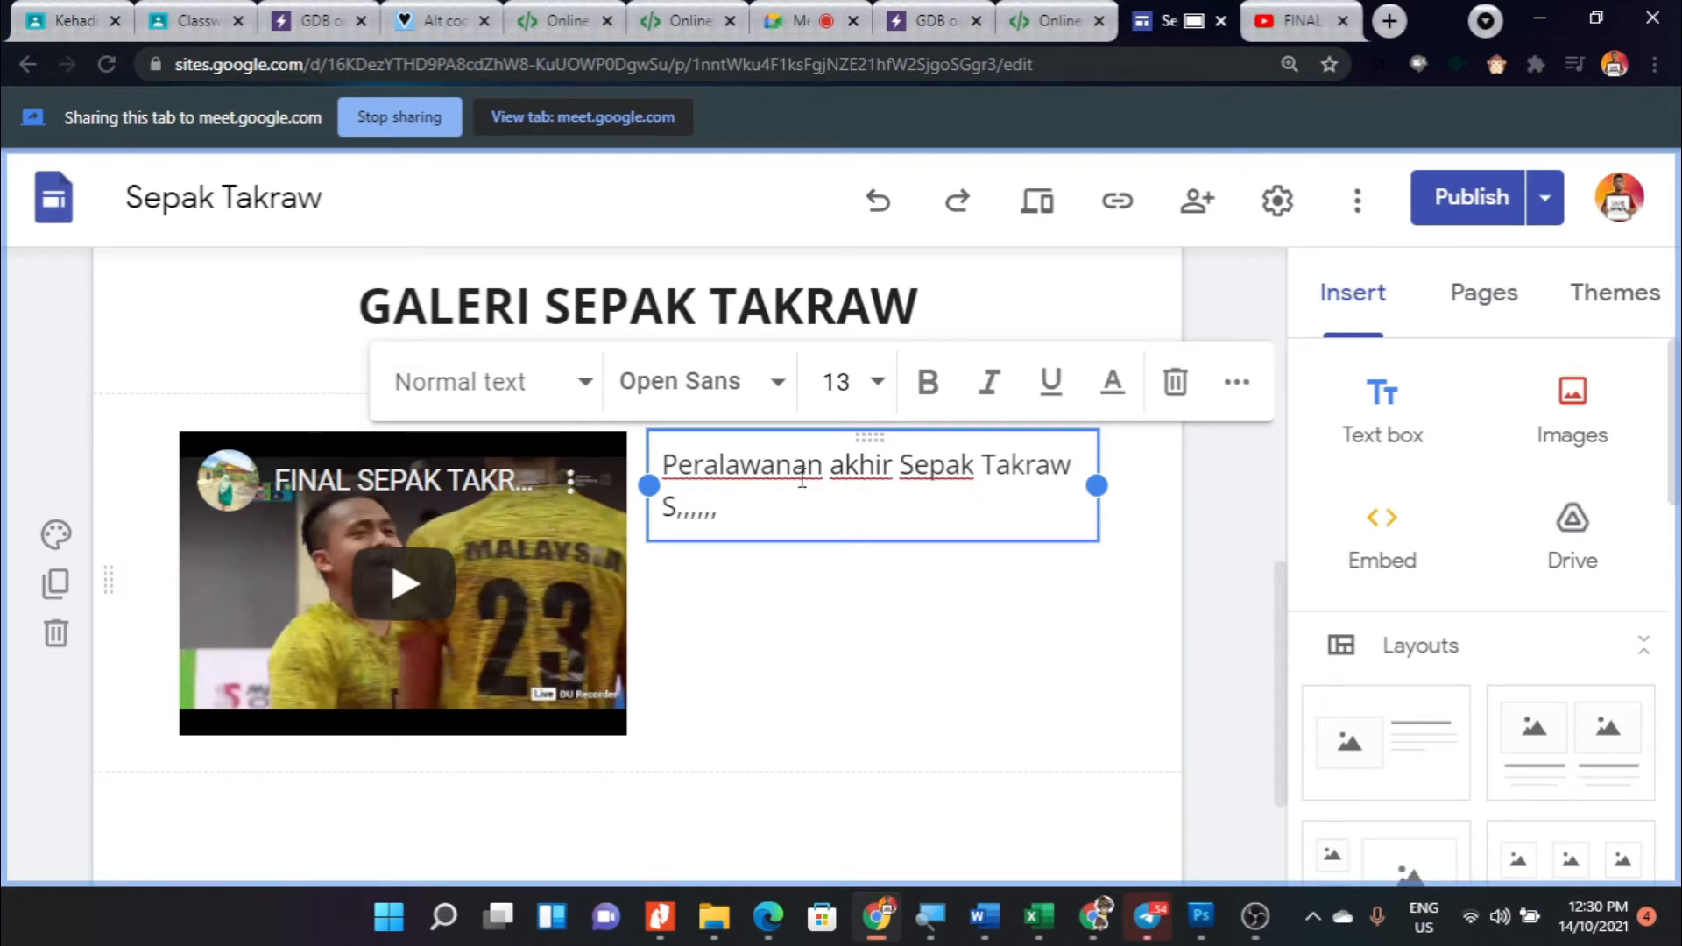
- Duplicate the section holding the video and its caption
scroll(613, 491, up, 2)
scroll(543, 560, down, 4)
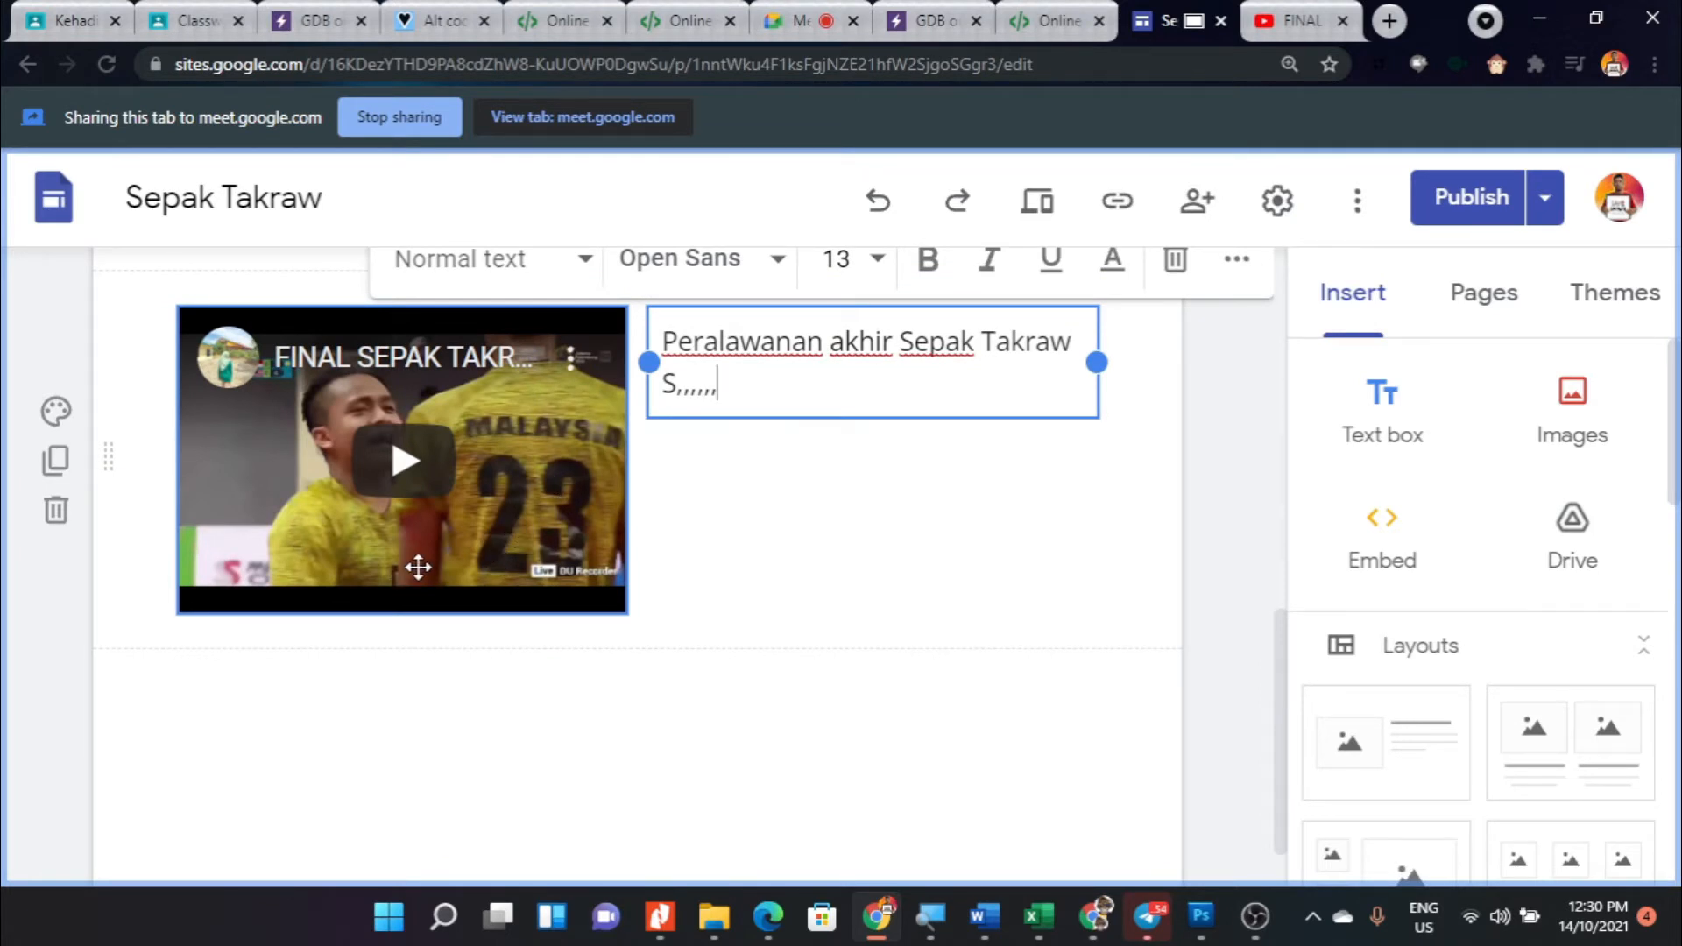
scroll(418, 567, up, 2)
drag(533, 574, 336, 613)
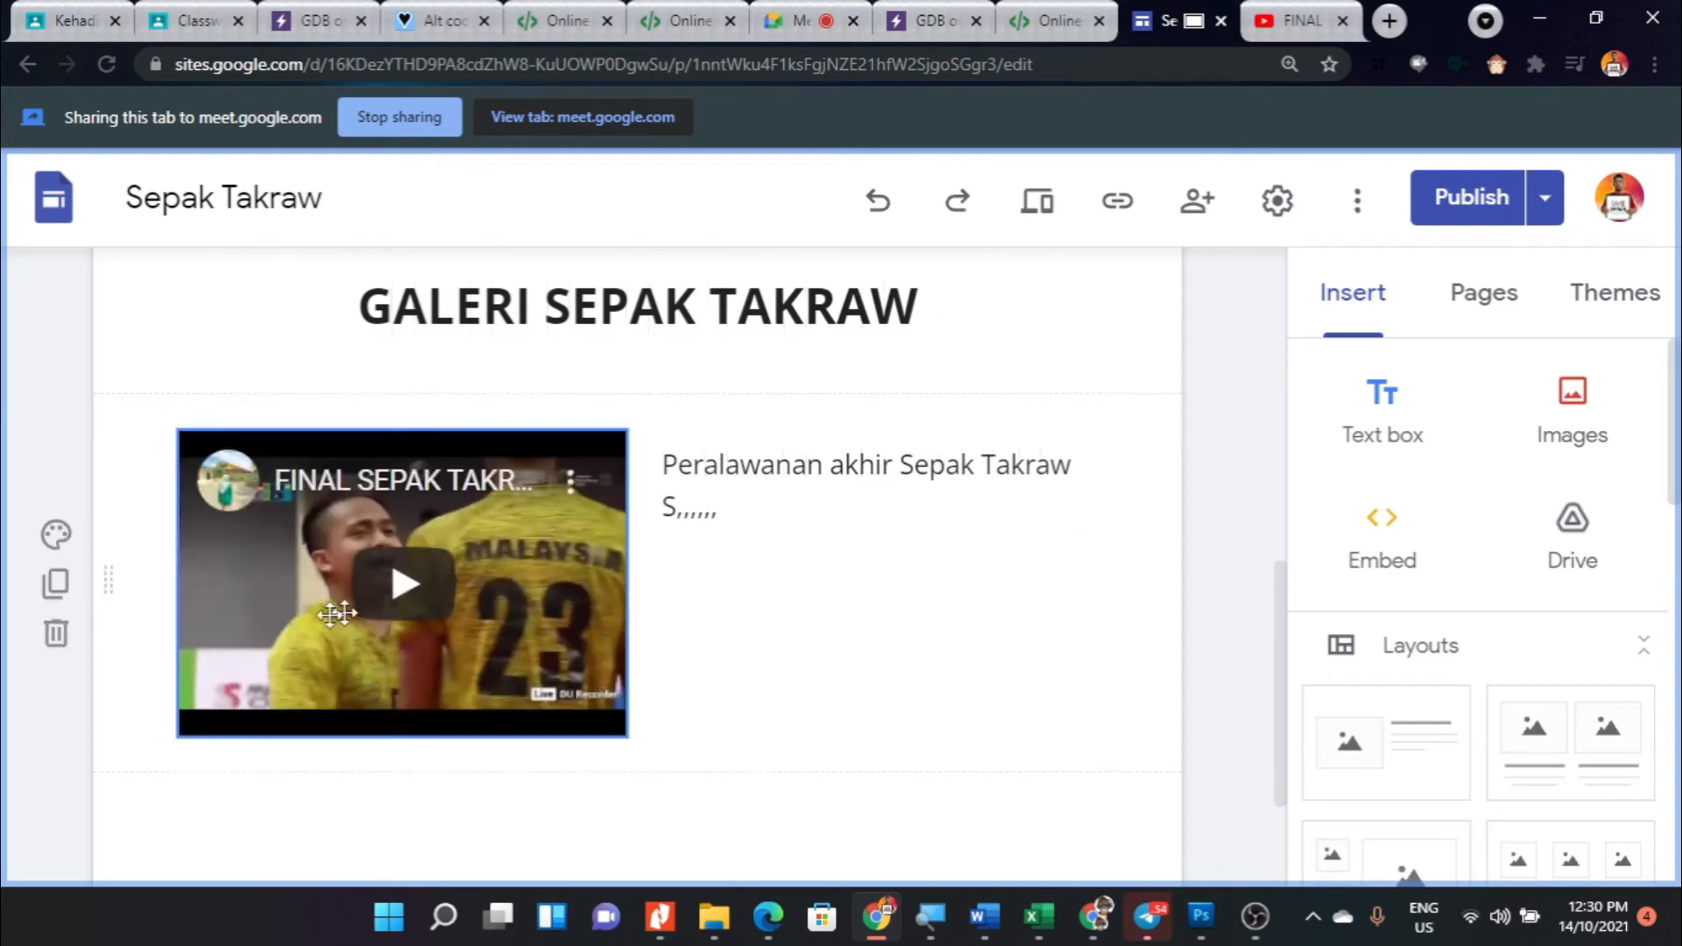
scroll(543, 697, down, 3)
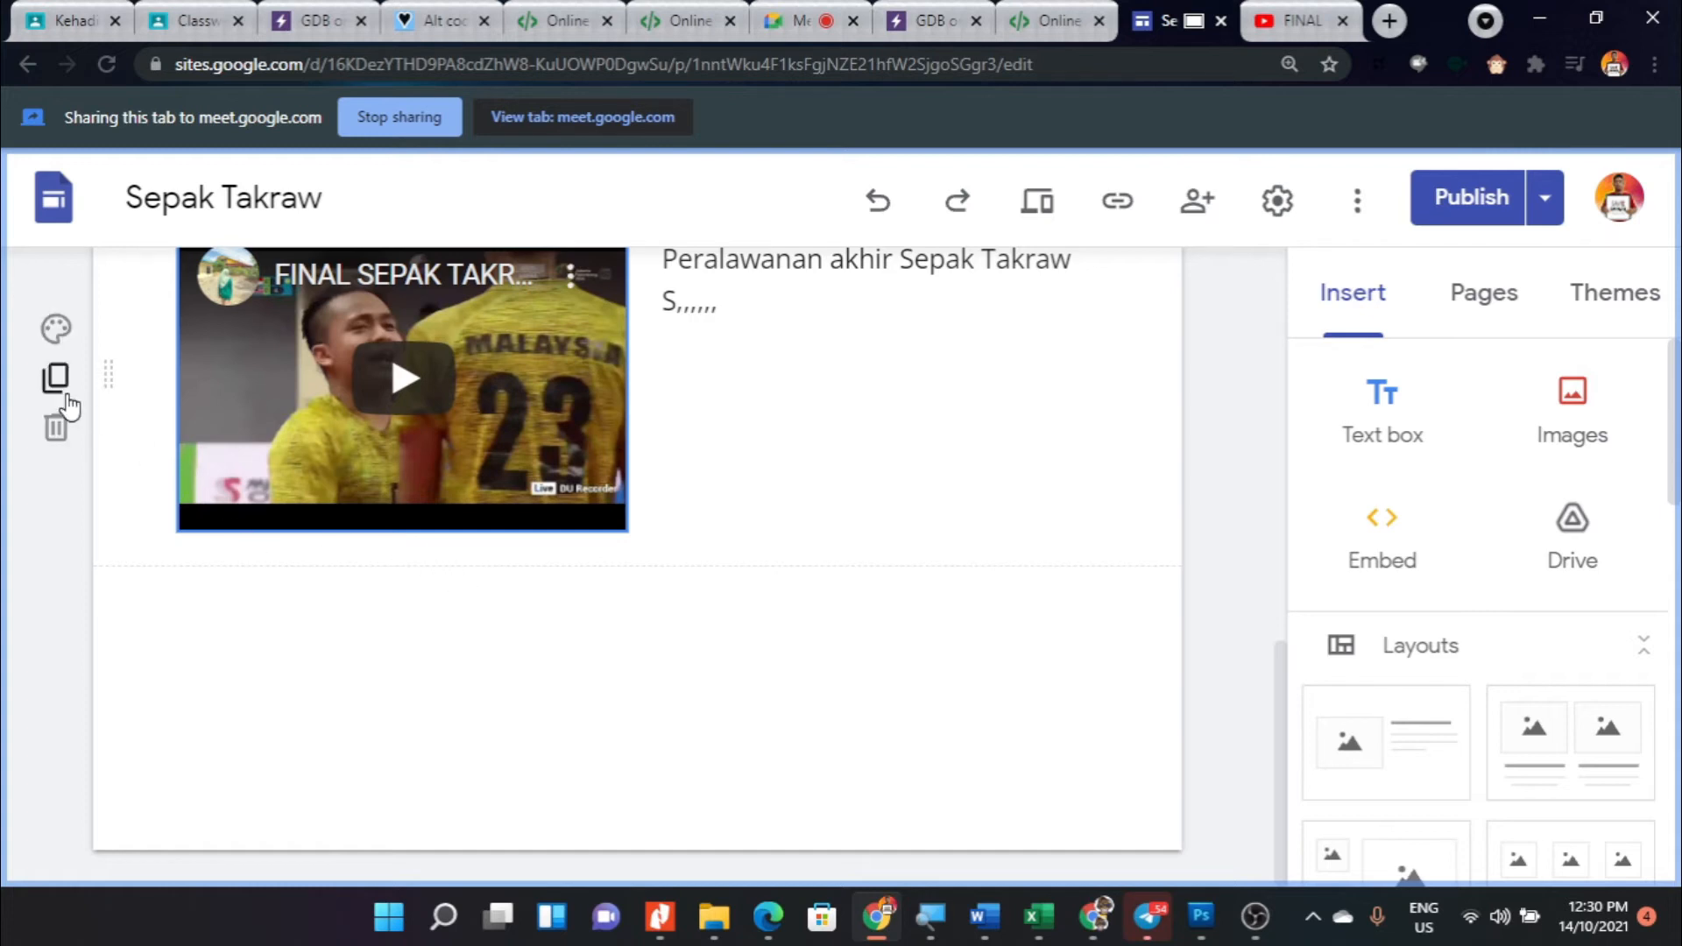
click(55, 377)
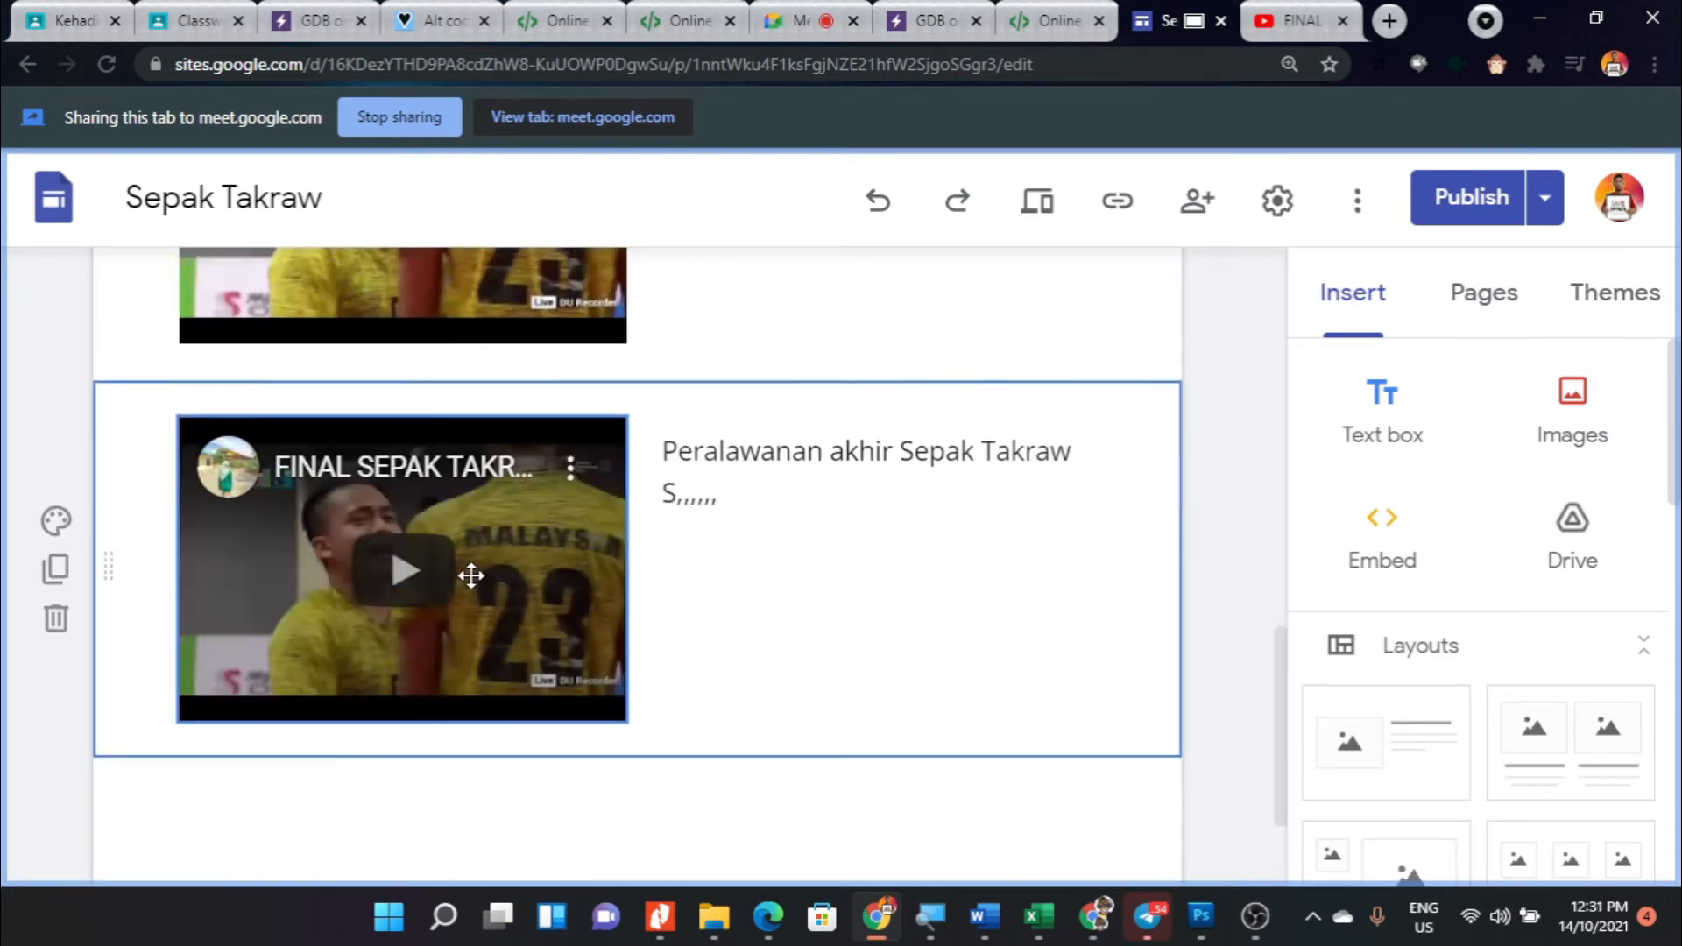
- Remove the video from the upper of the two sections and widen its caption to the full content width
scroll(472, 574, up, 3)
click(538, 377)
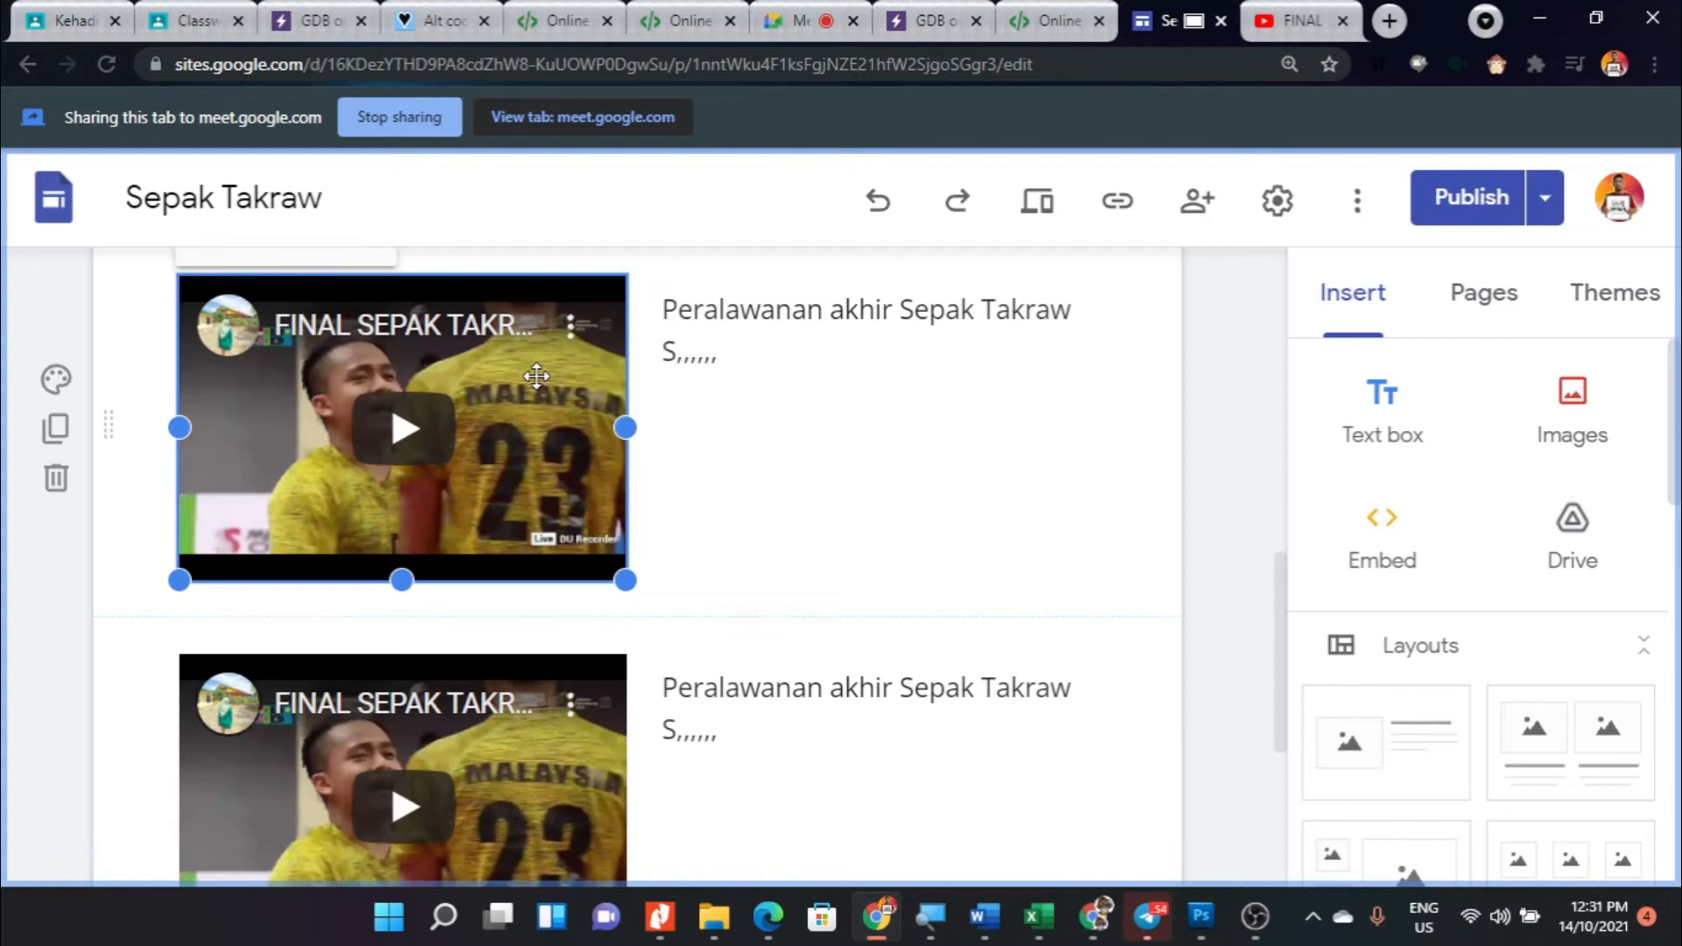
scroll(538, 376, up, 2)
click(661, 554)
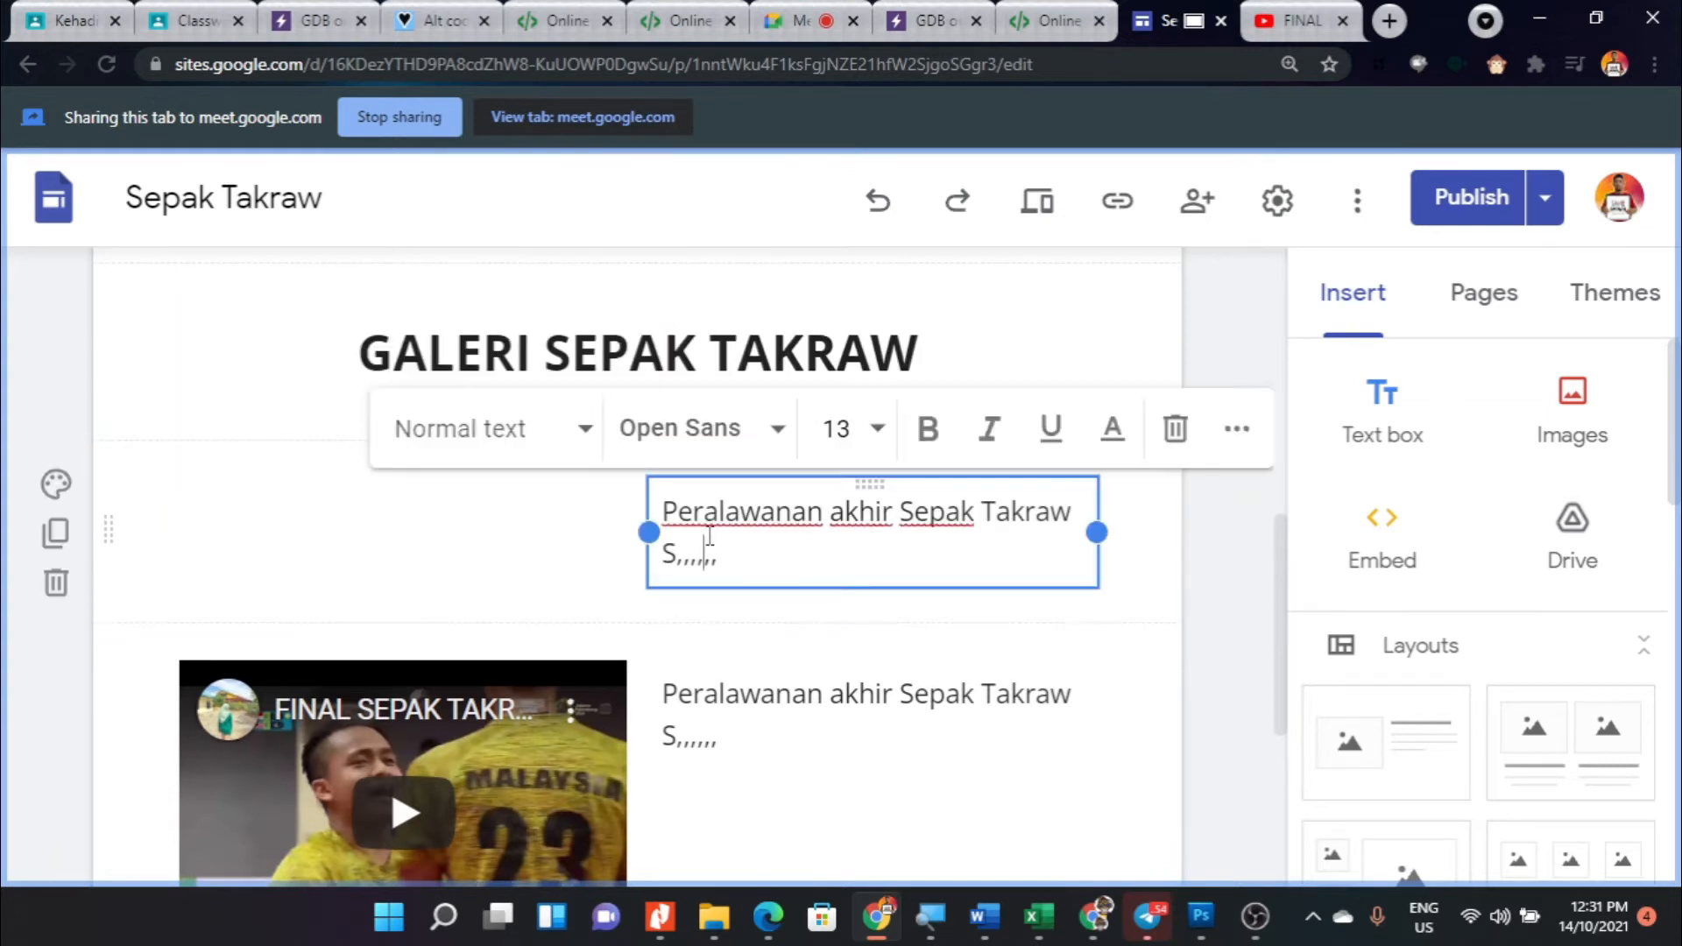
drag(647, 532, 158, 525)
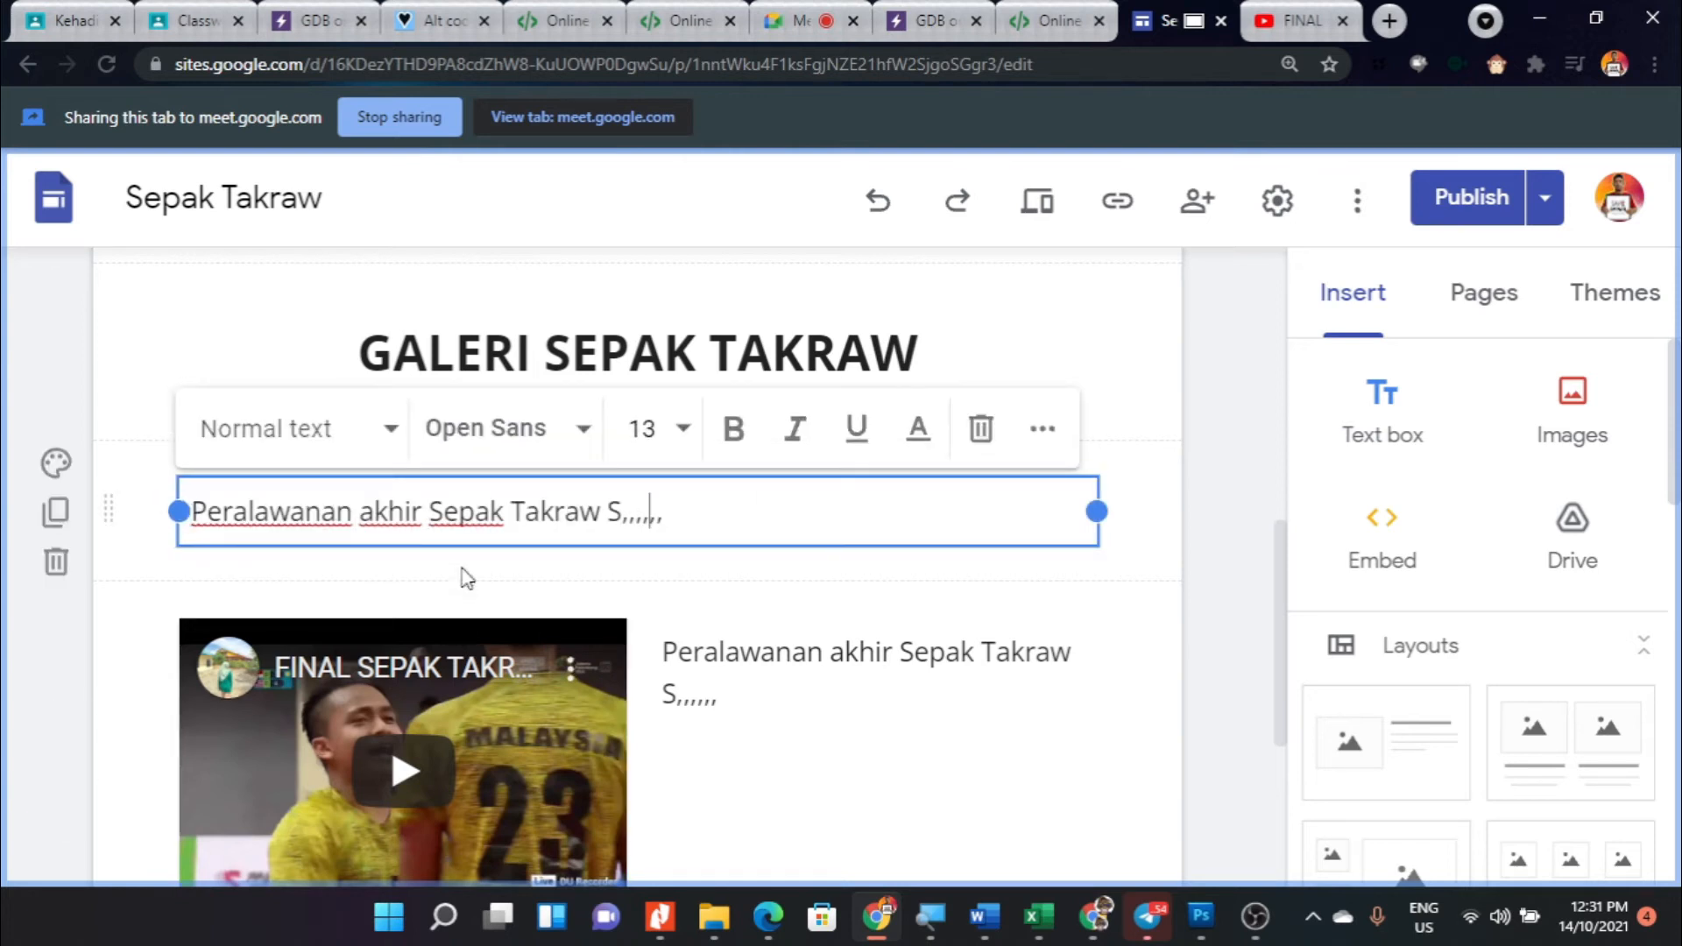
- Delete the caption text box beside the video in the lower section
scroll(530, 764, down, 1)
click(697, 574)
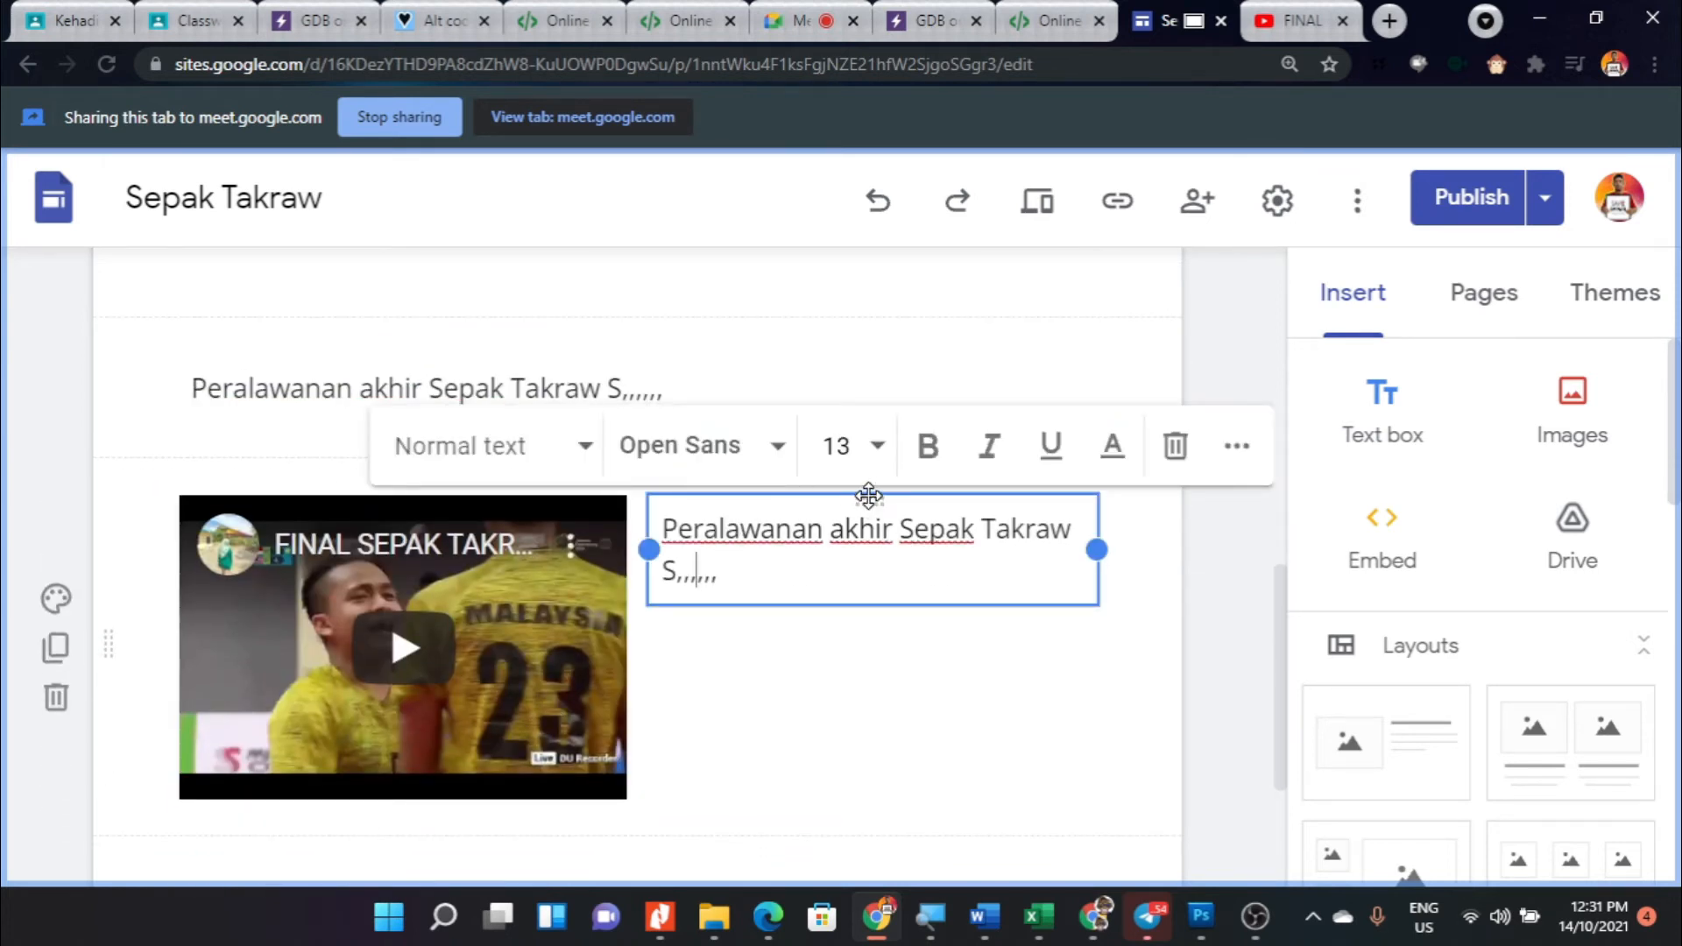
click(1174, 447)
- Widen the lower section's video to the full content width and increase its height
click(630, 680)
drag(627, 648, 1095, 648)
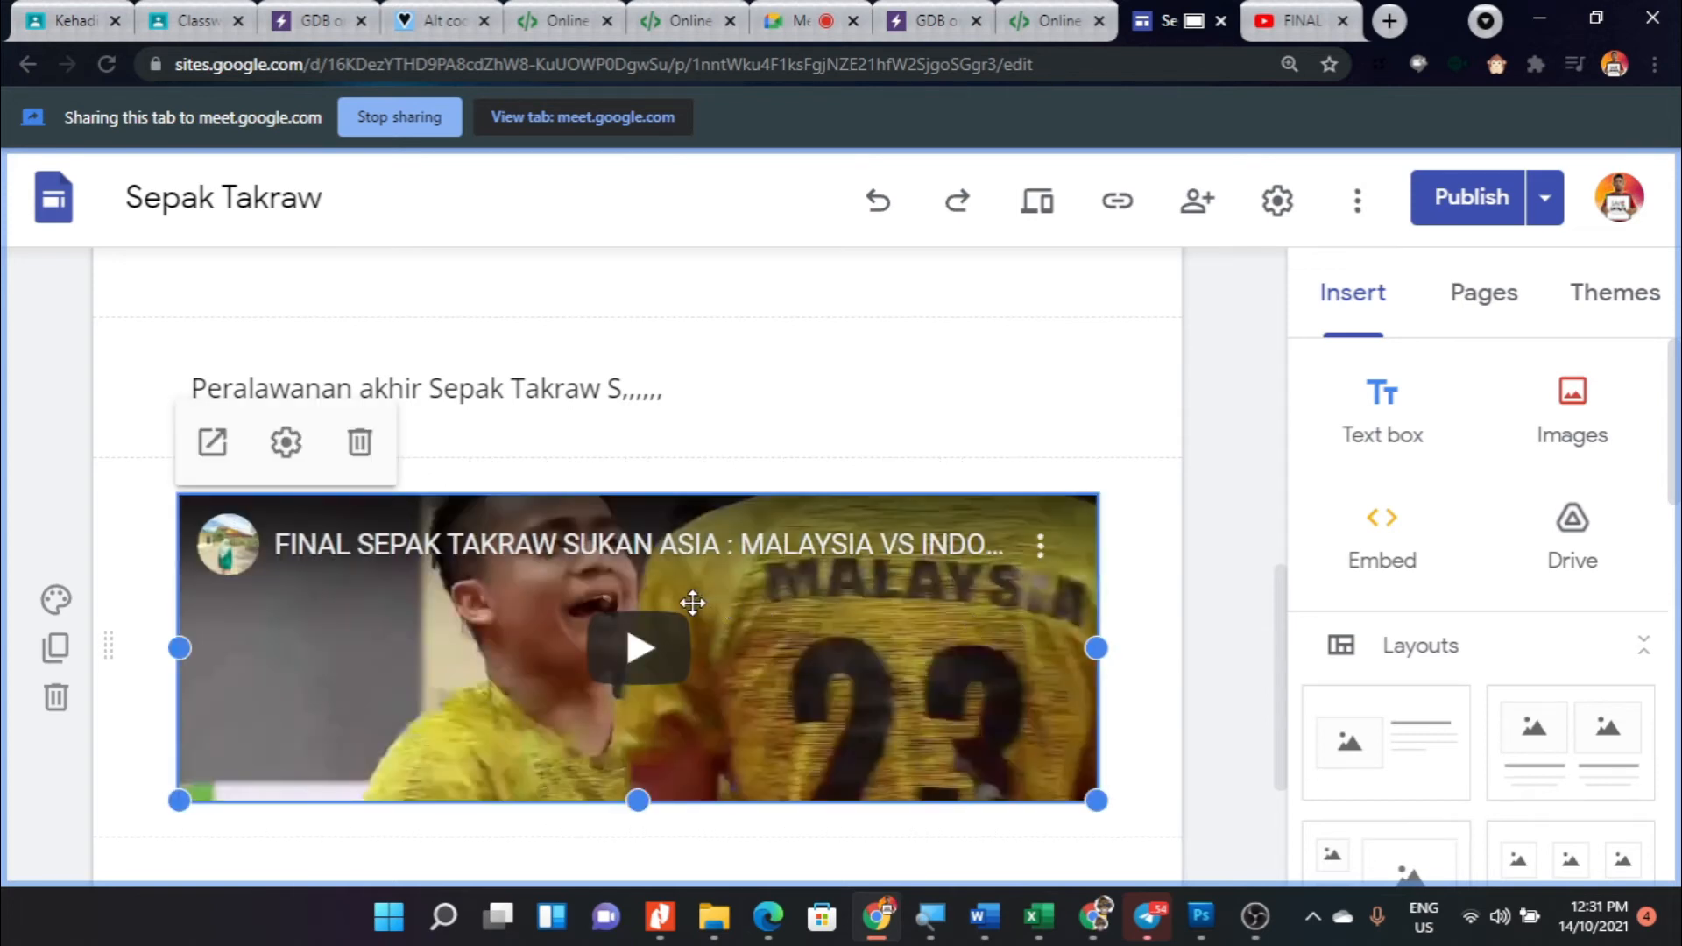
scroll(692, 603, down, 3)
drag(637, 554, 647, 639)
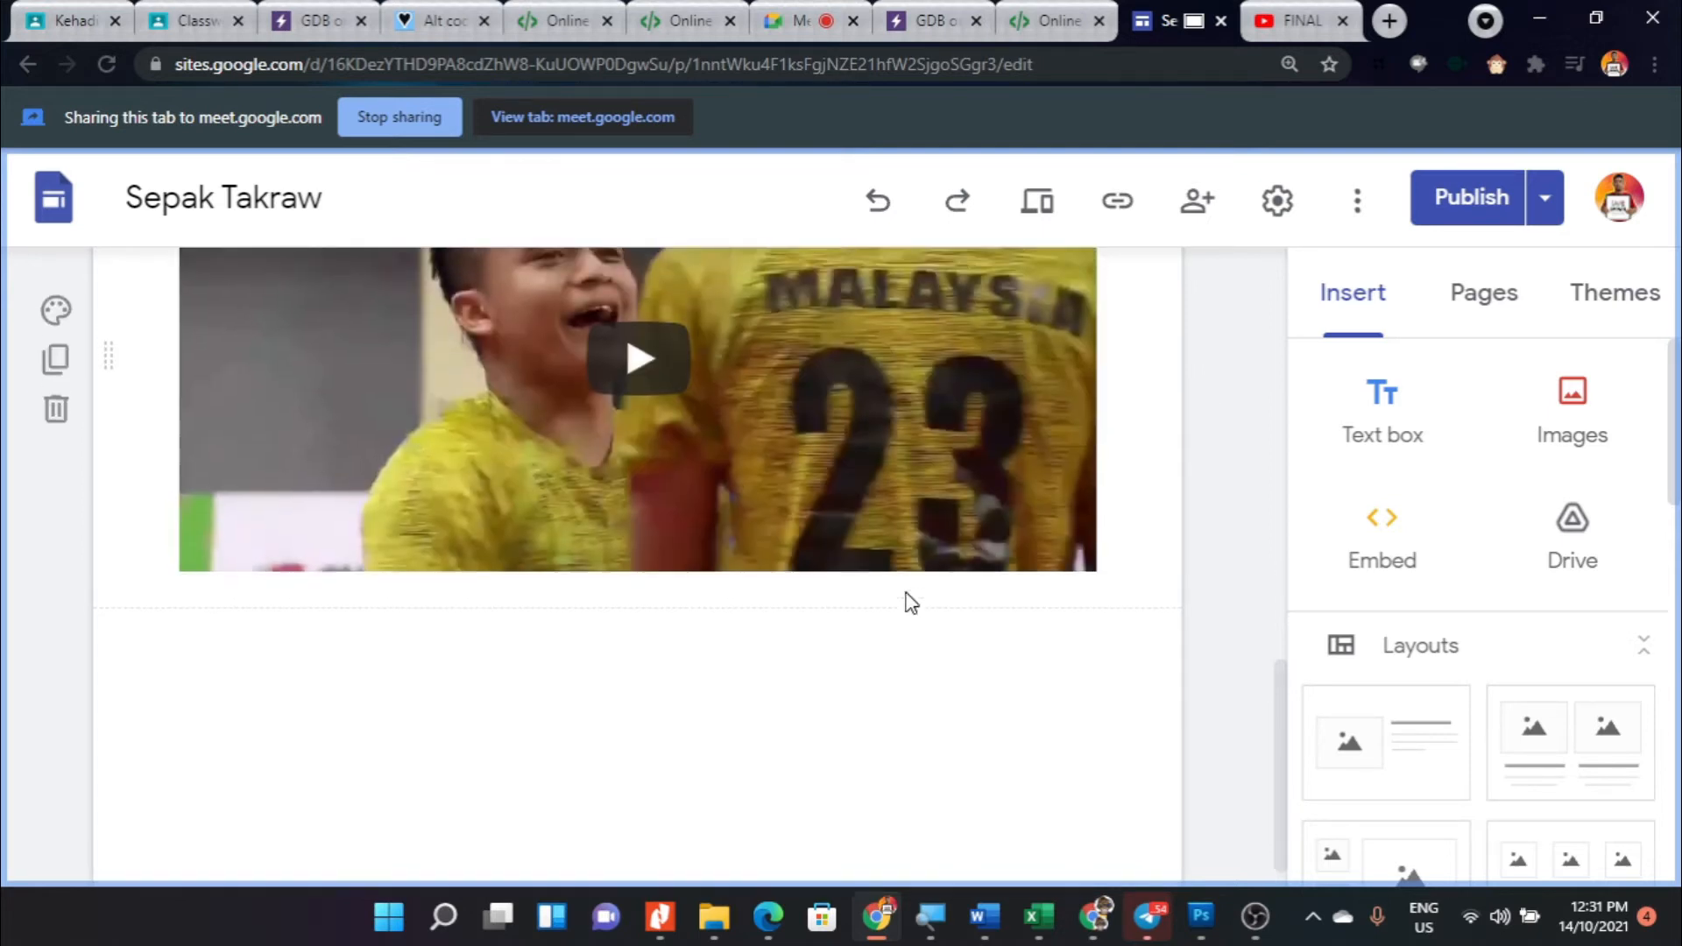
scroll(911, 603, up, 7)
scroll(792, 611, down, 3)
- Insert the layout with four image placeholders and captions in a row beneath the enlarged video
click(436, 409)
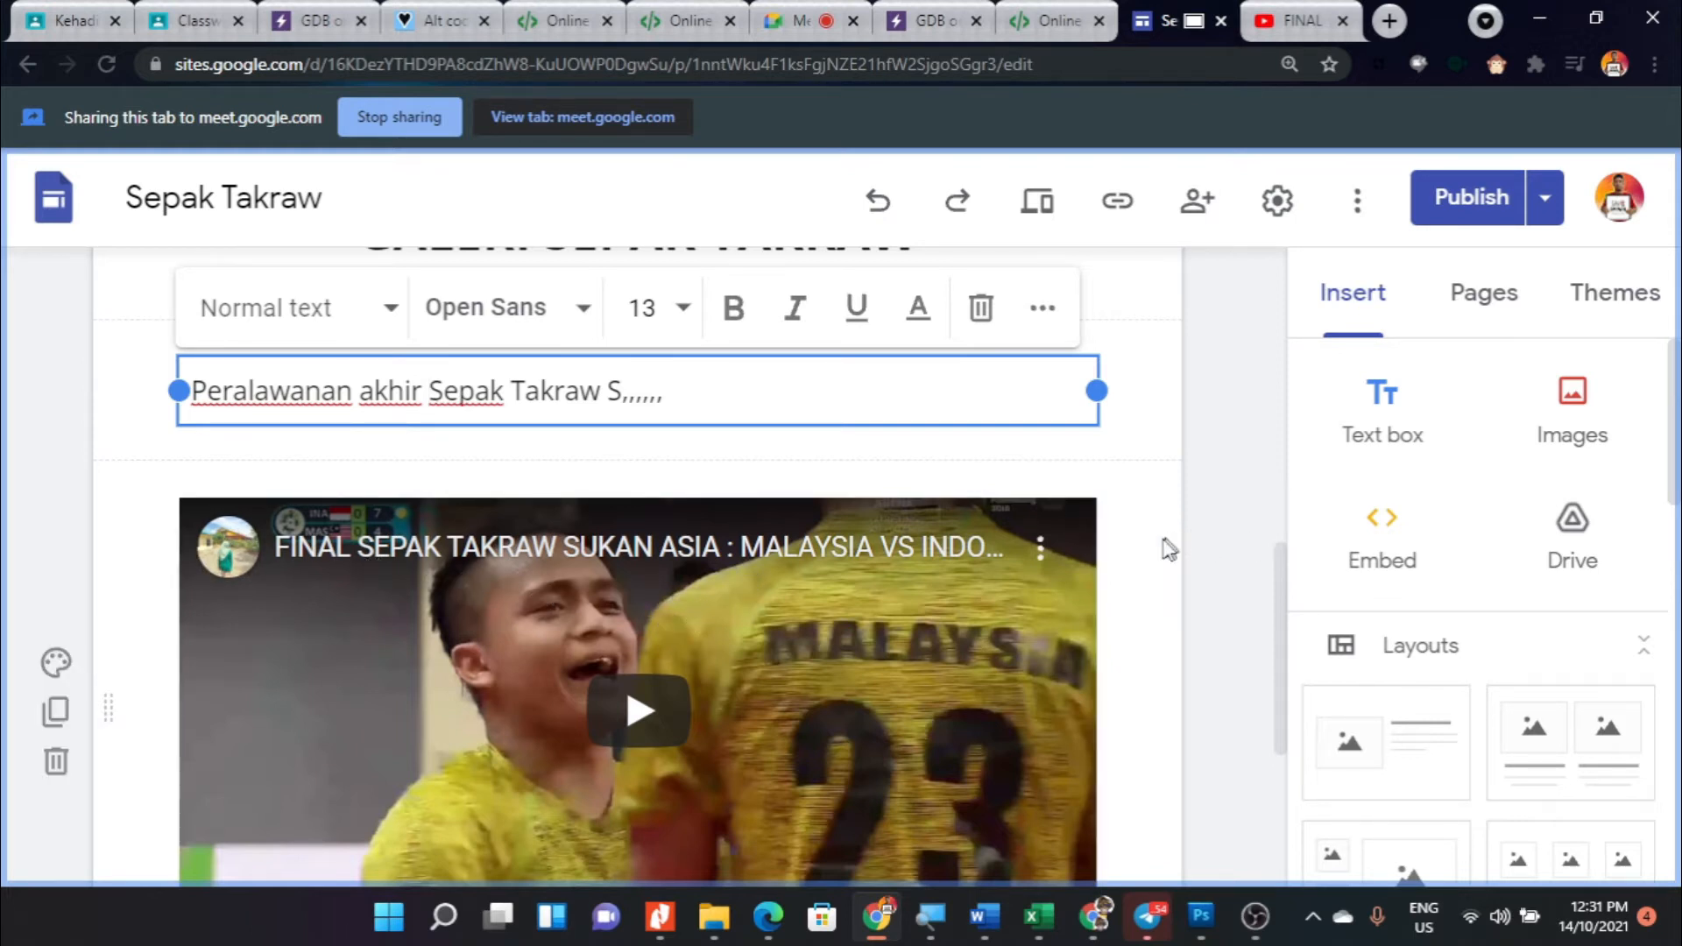
scroll(1388, 525, down, 3)
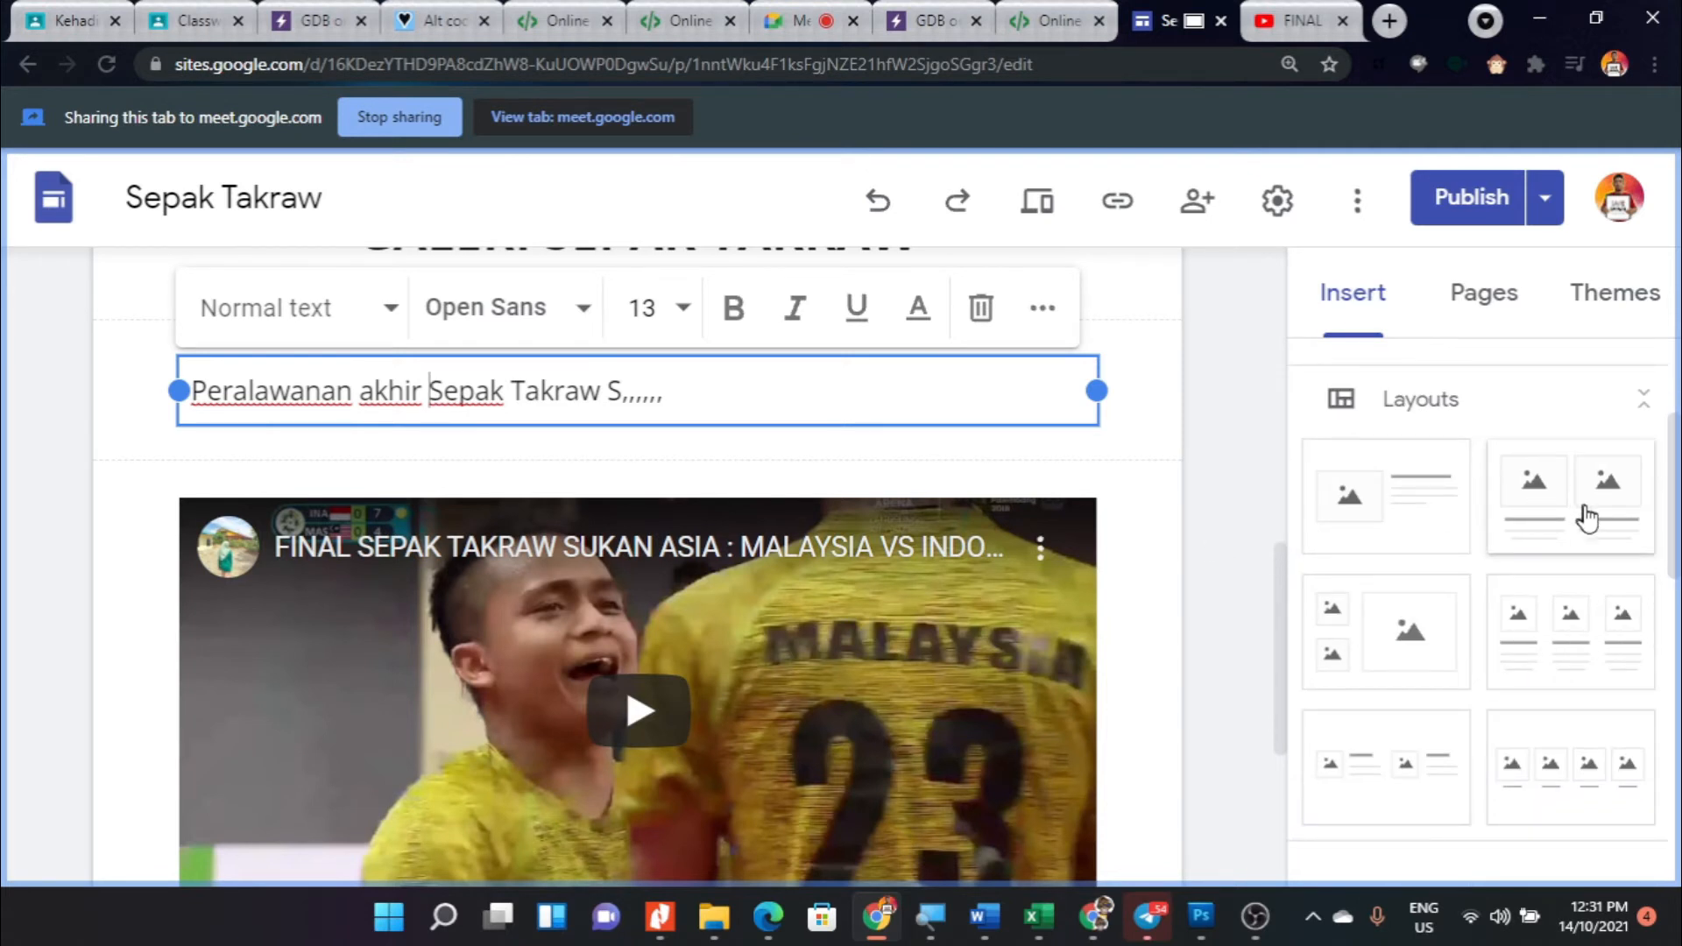
scroll(1524, 517, down, 4)
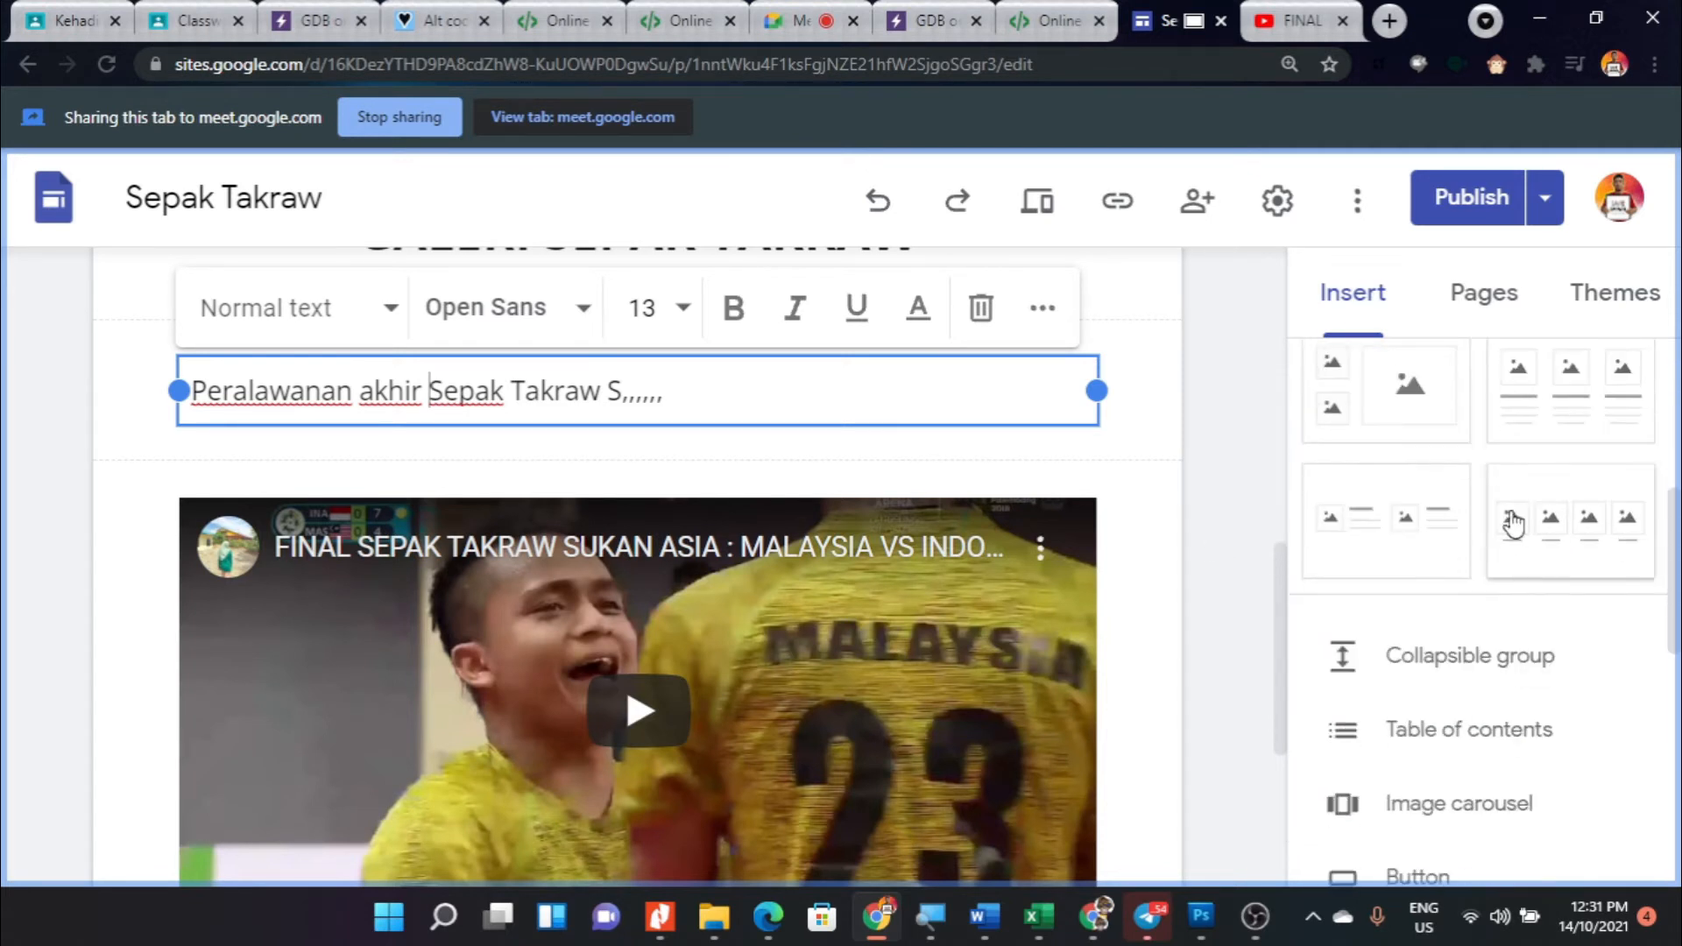
scroll(1577, 535, up, 3)
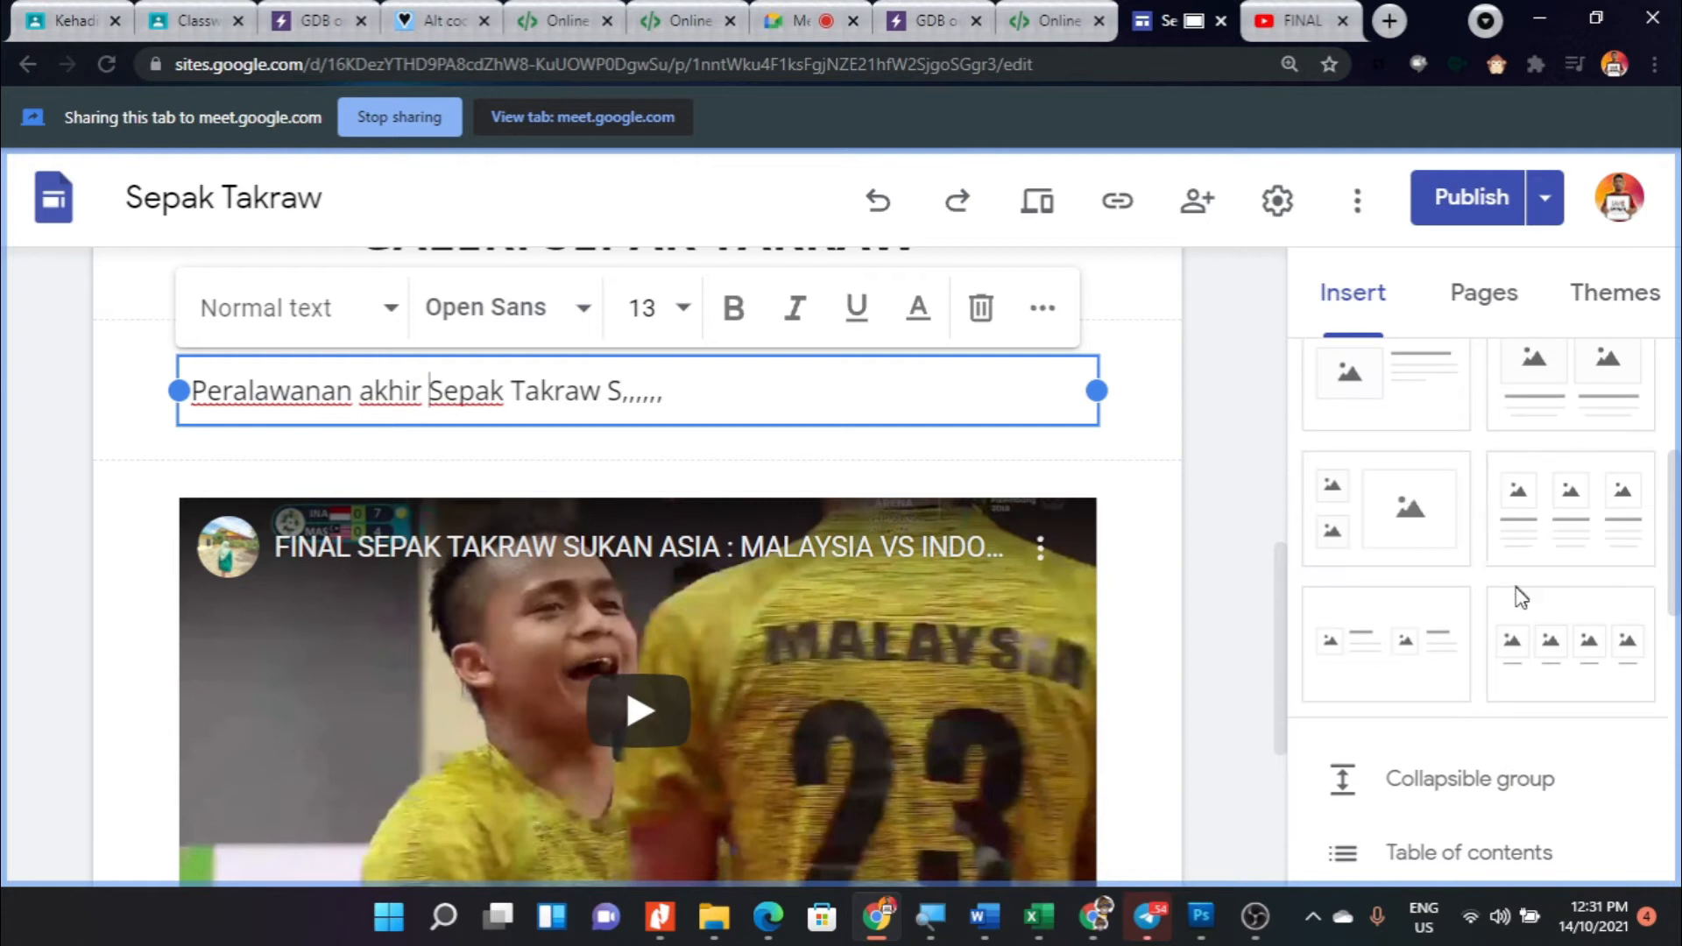
click(1544, 650)
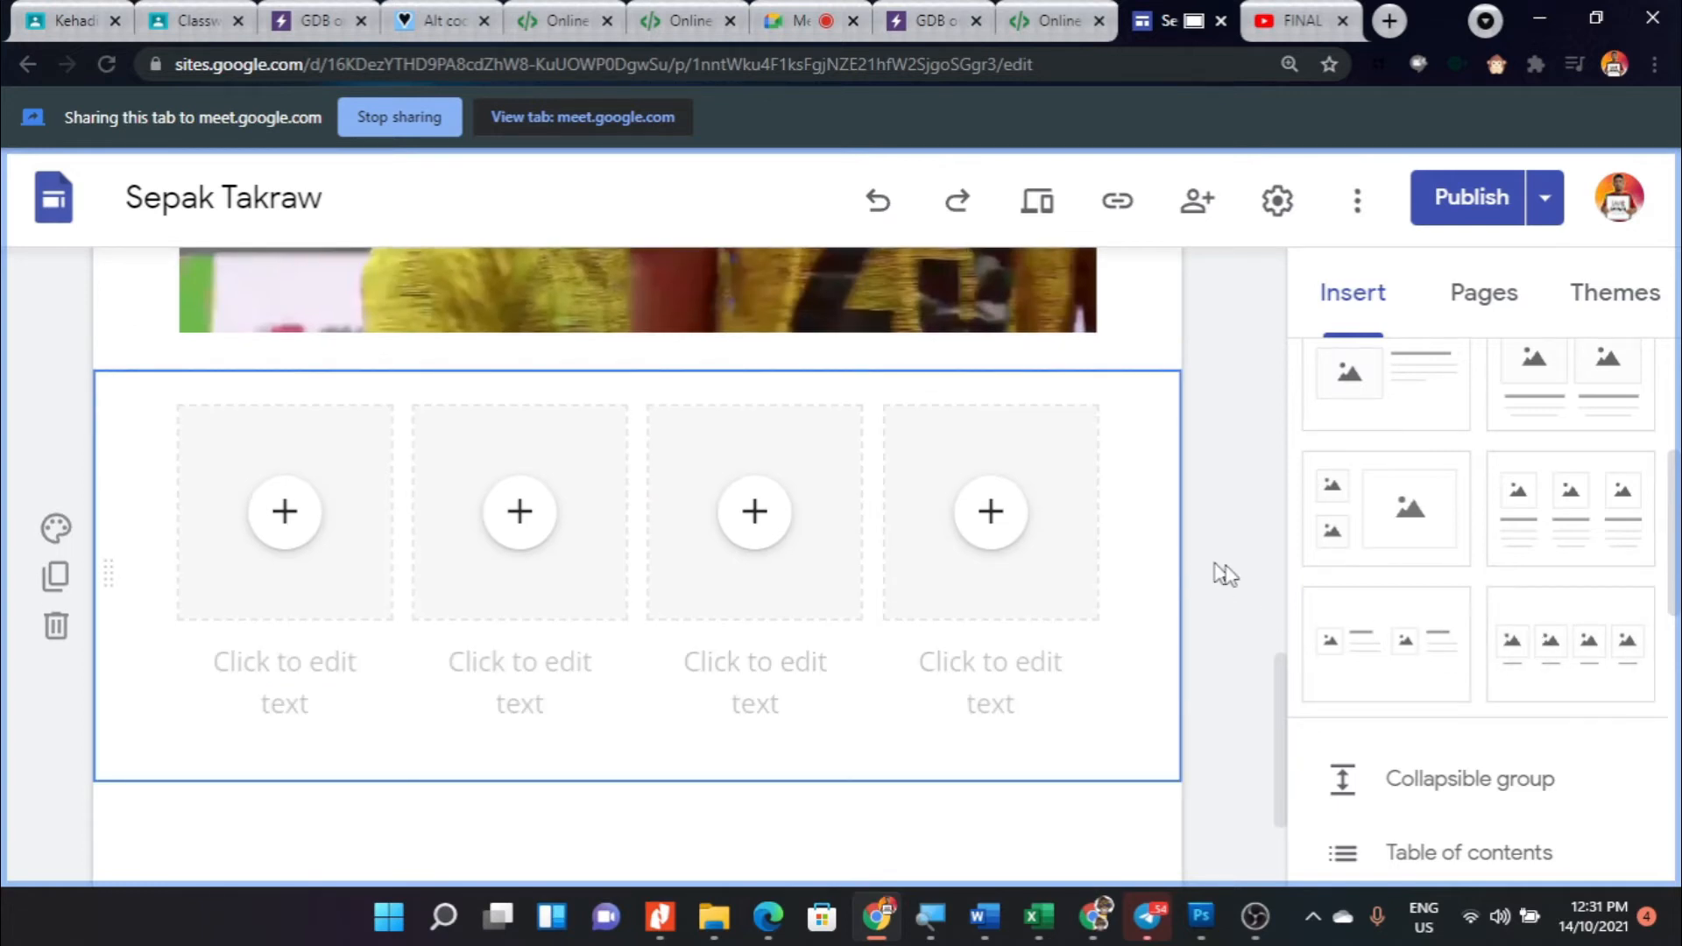
click(291, 527)
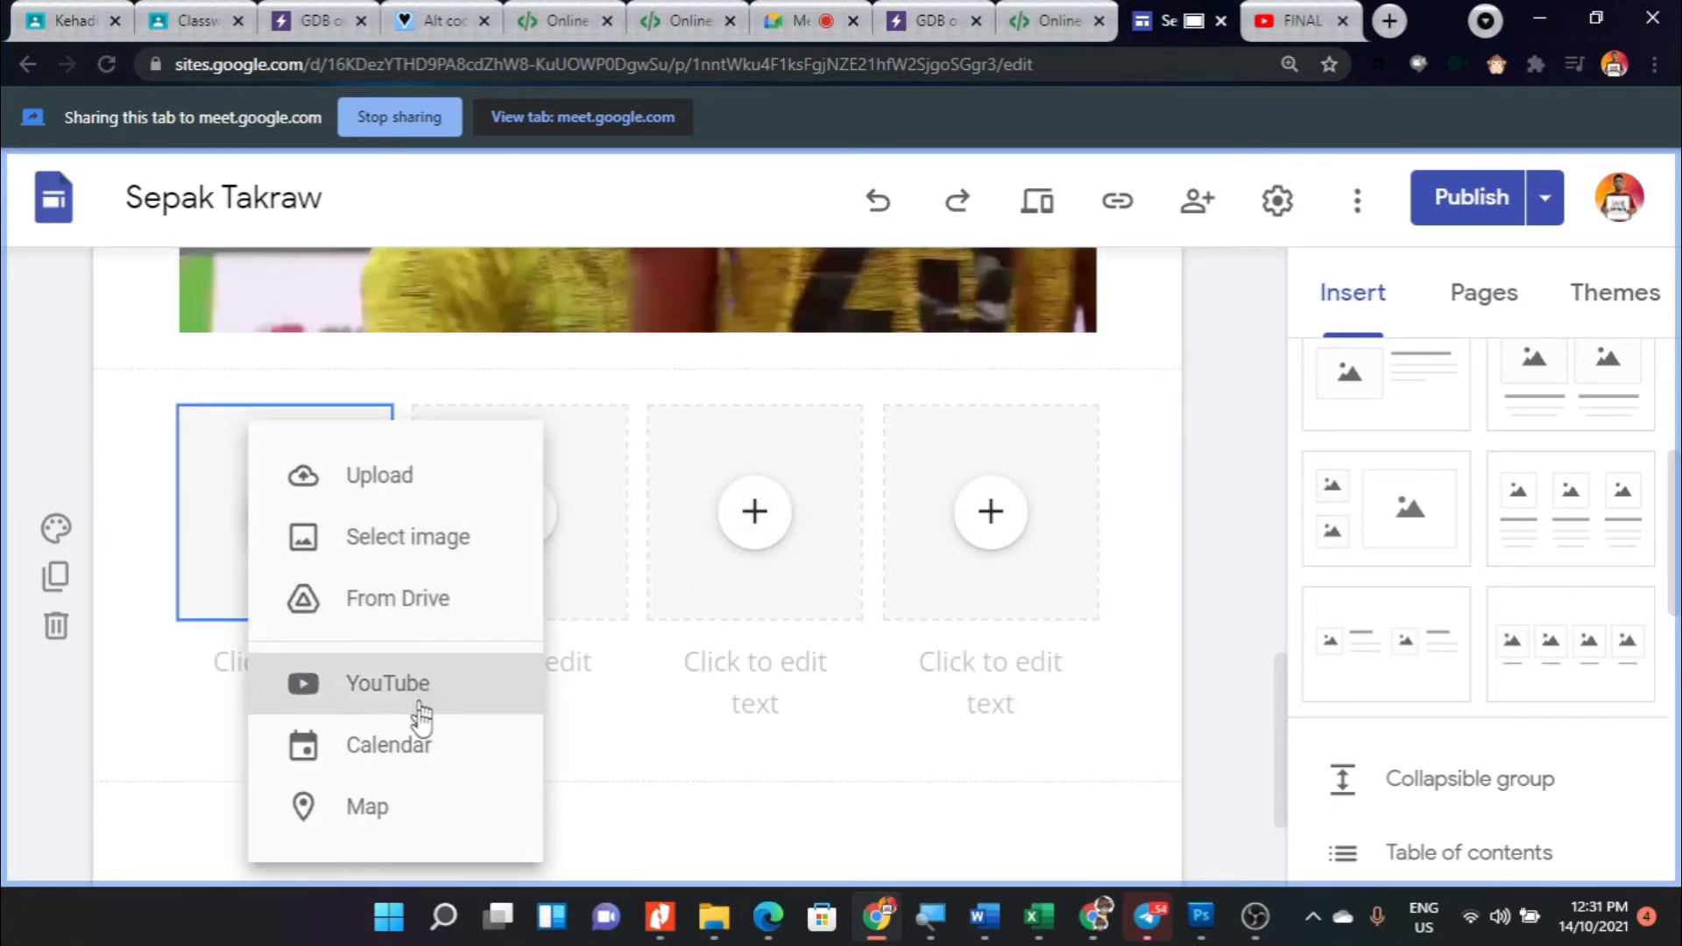
click(710, 788)
click(281, 514)
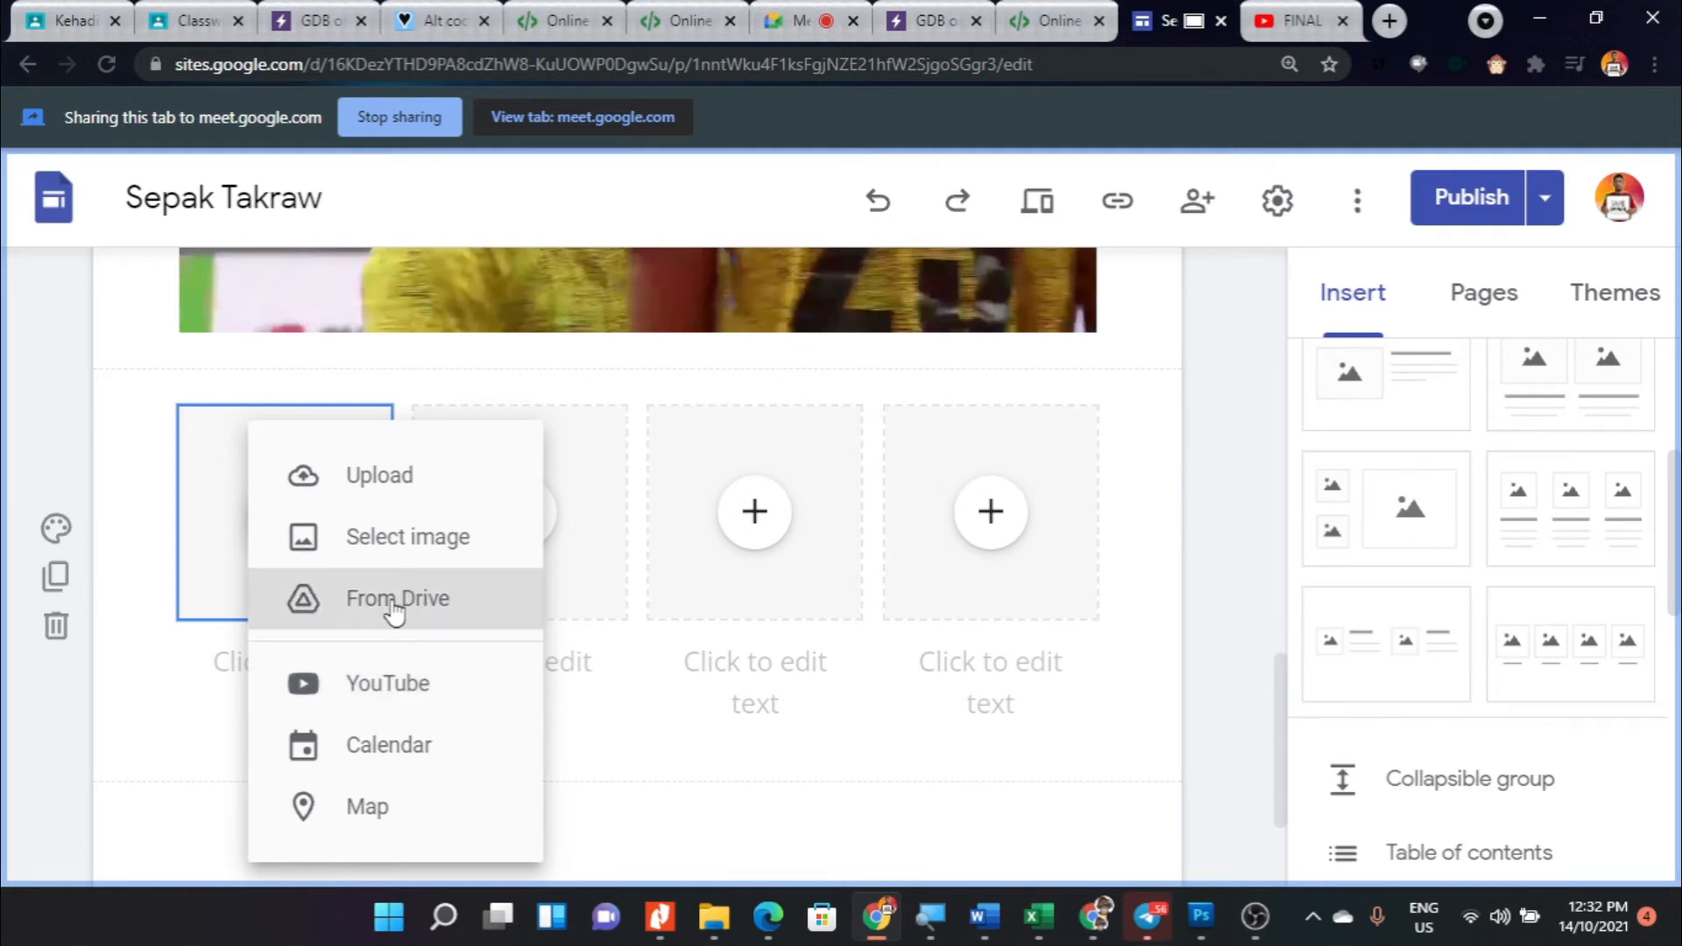
click(375, 685)
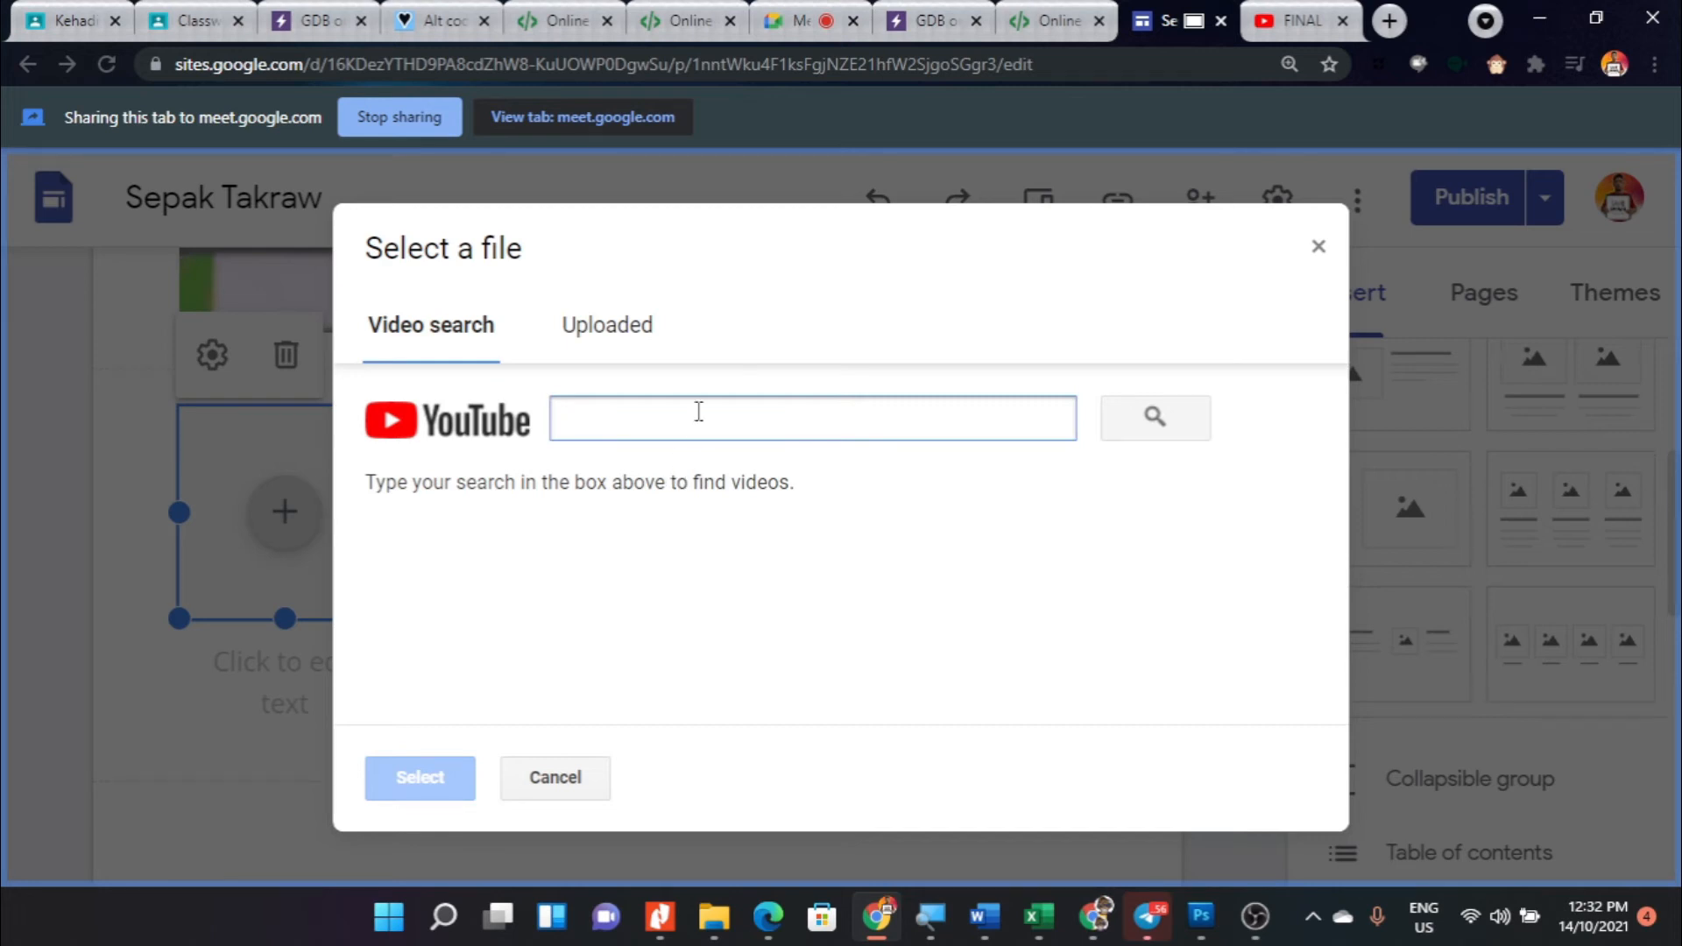
text(https://www.youtube.com/watch?v=BrTRefshxpM)
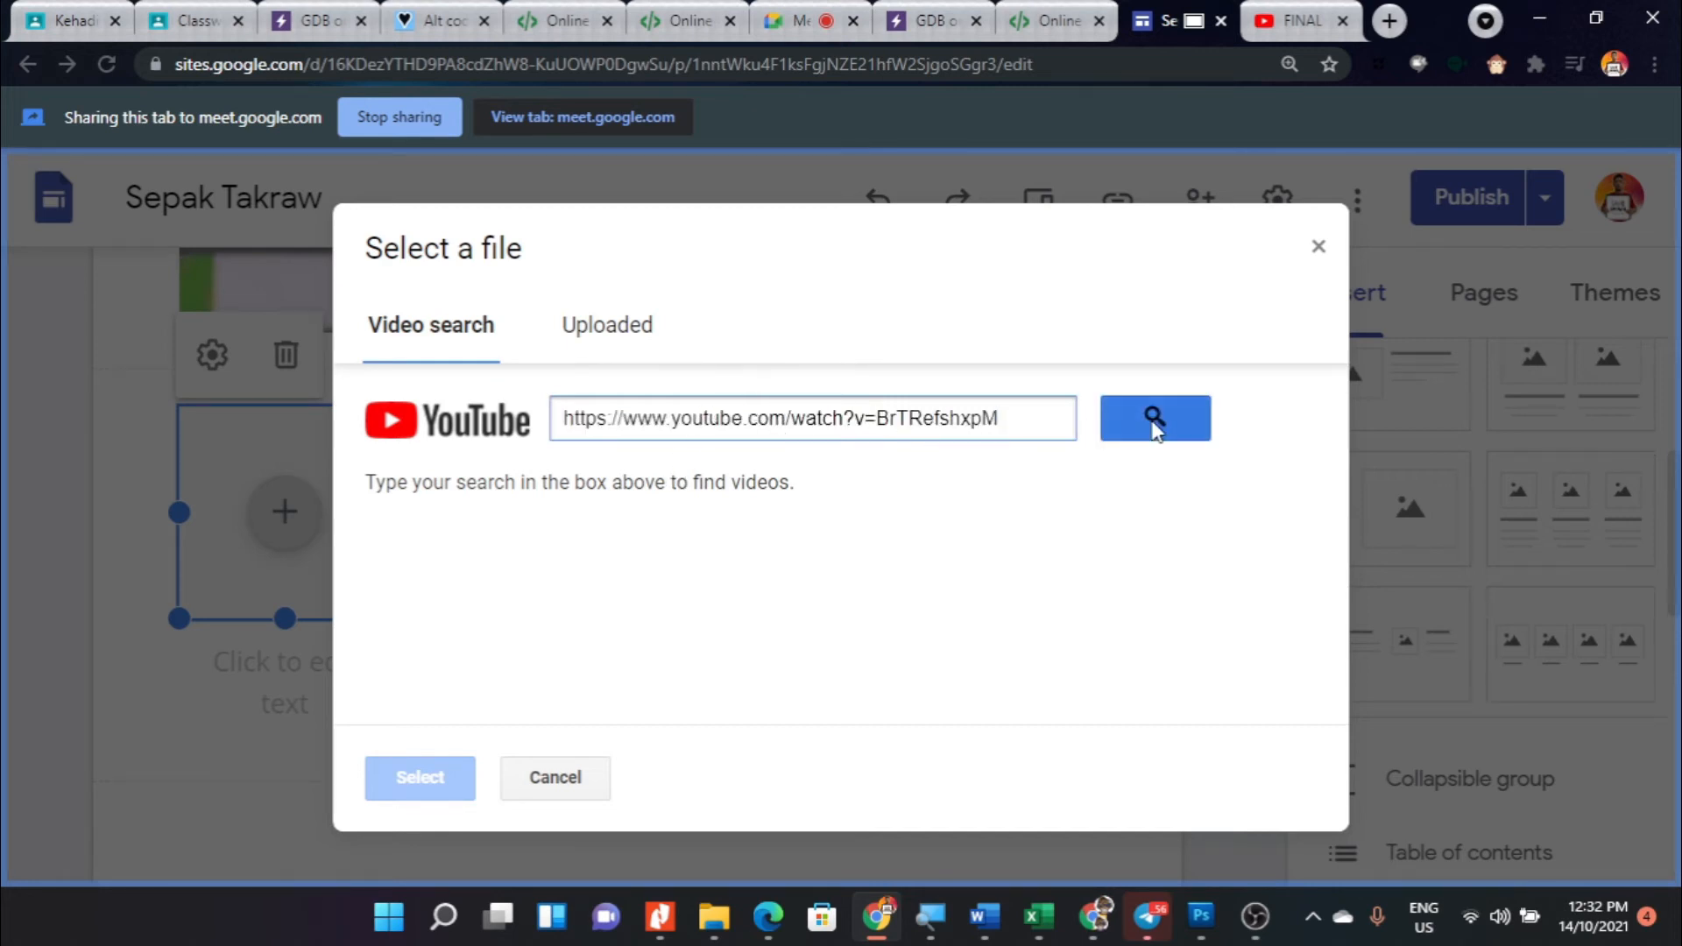
click(1119, 422)
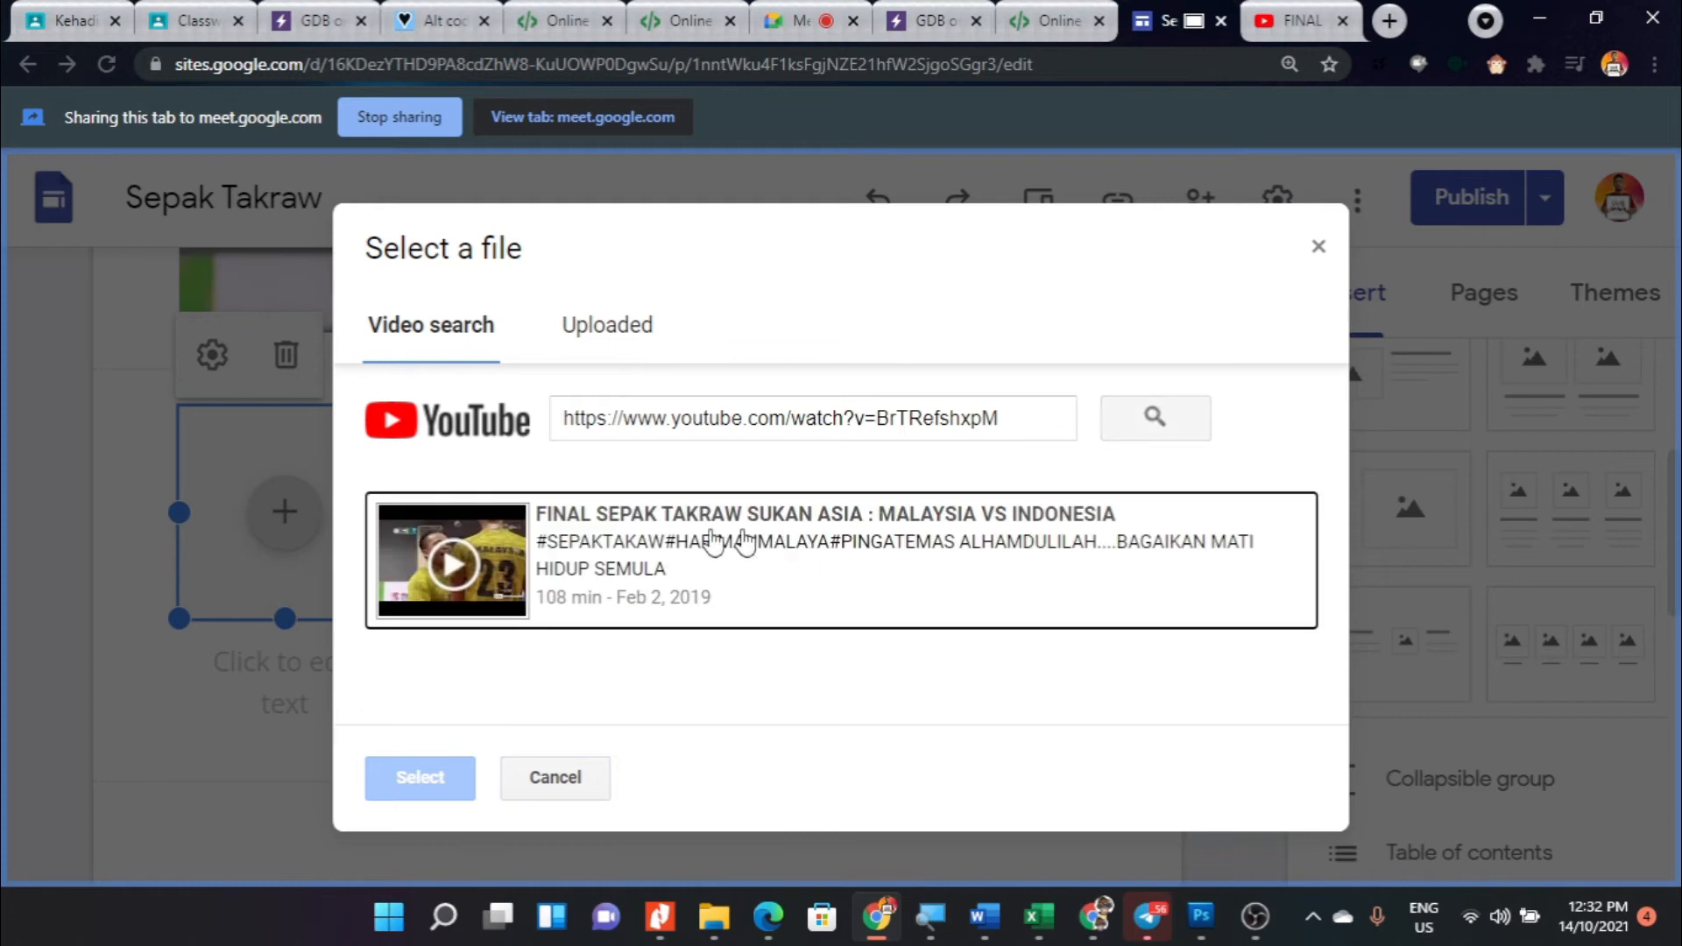
click(503, 592)
click(424, 782)
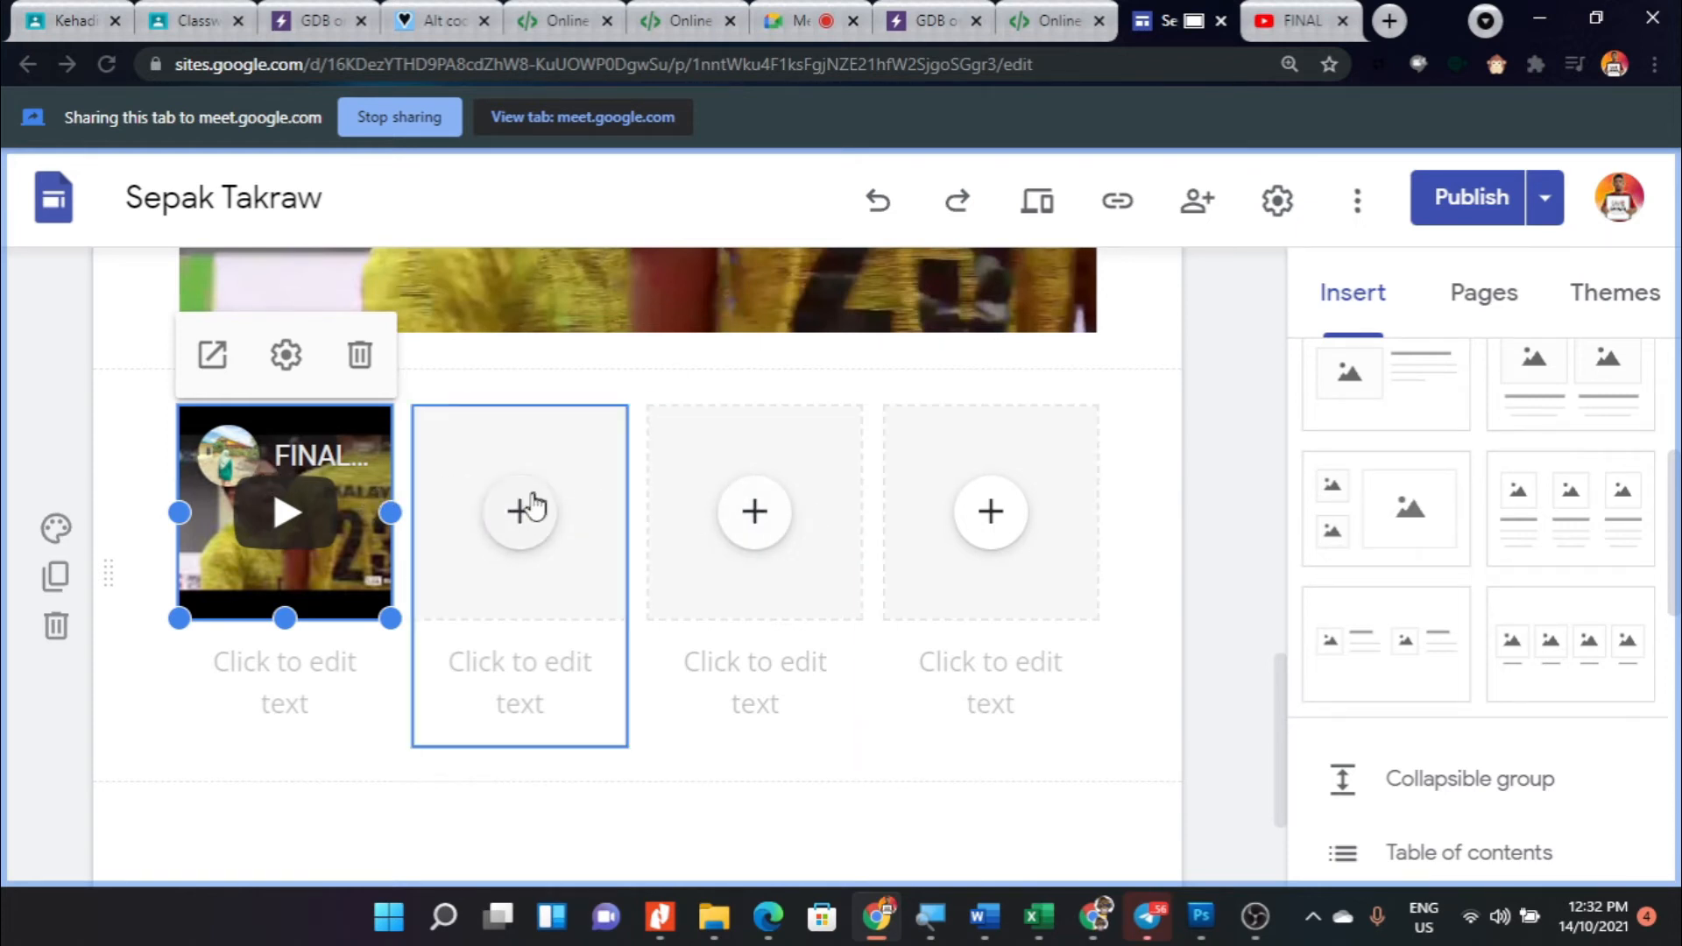
click(740, 521)
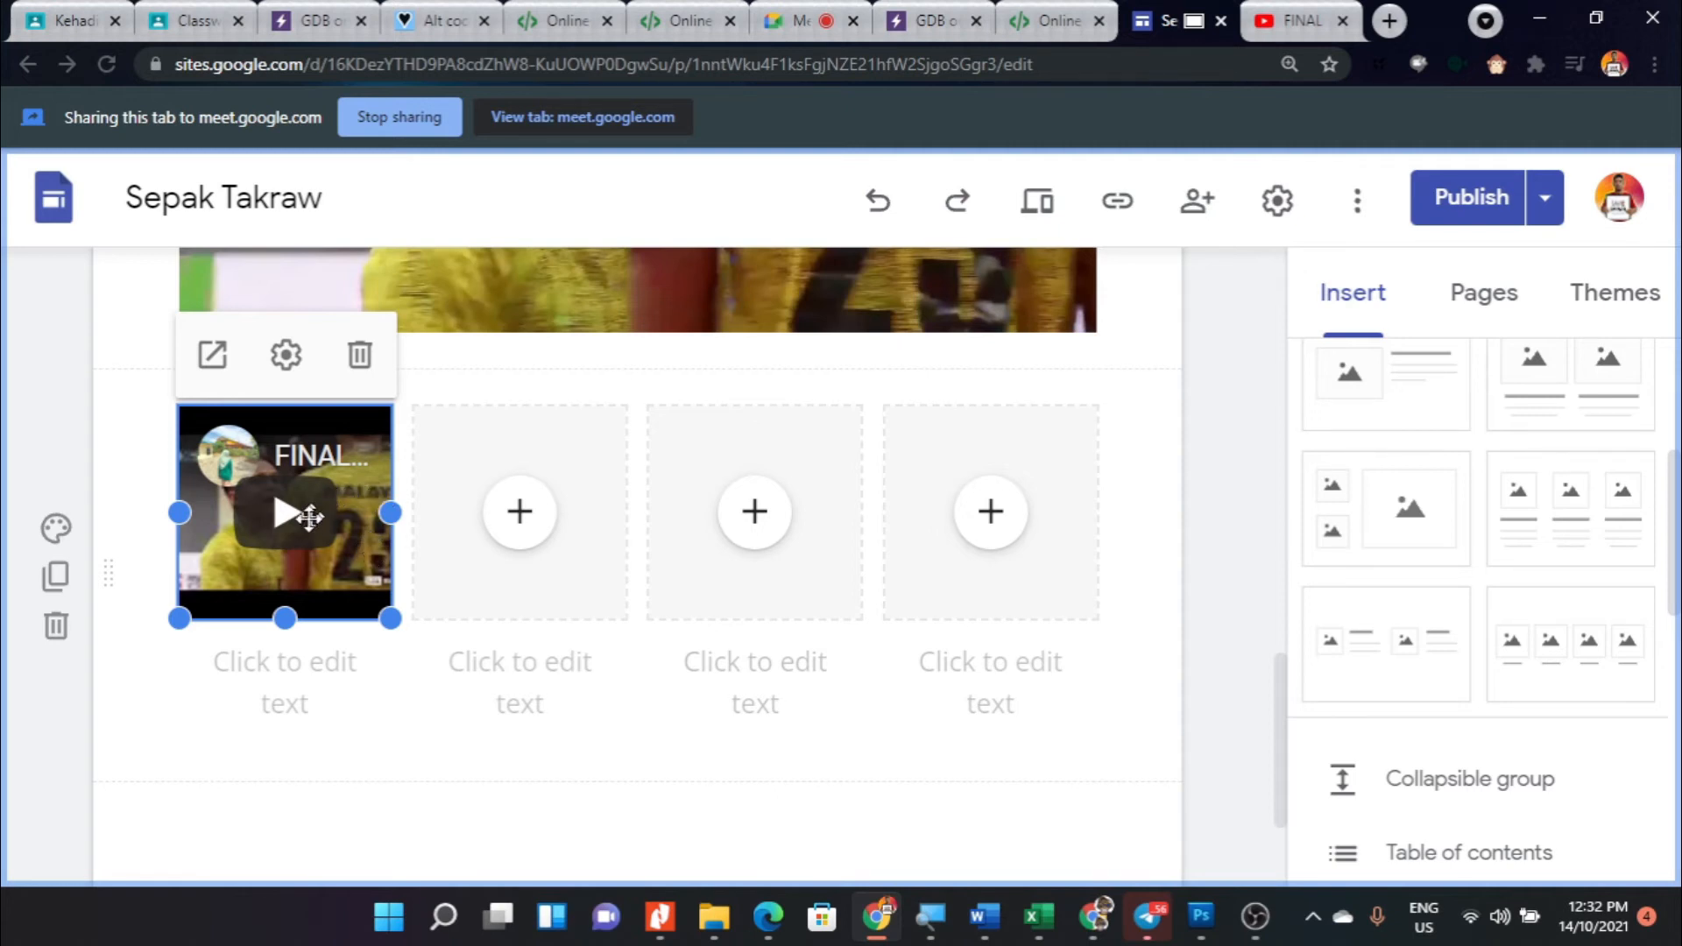
drag(500, 470, 511, 455)
scroll(1472, 613, up, 3)
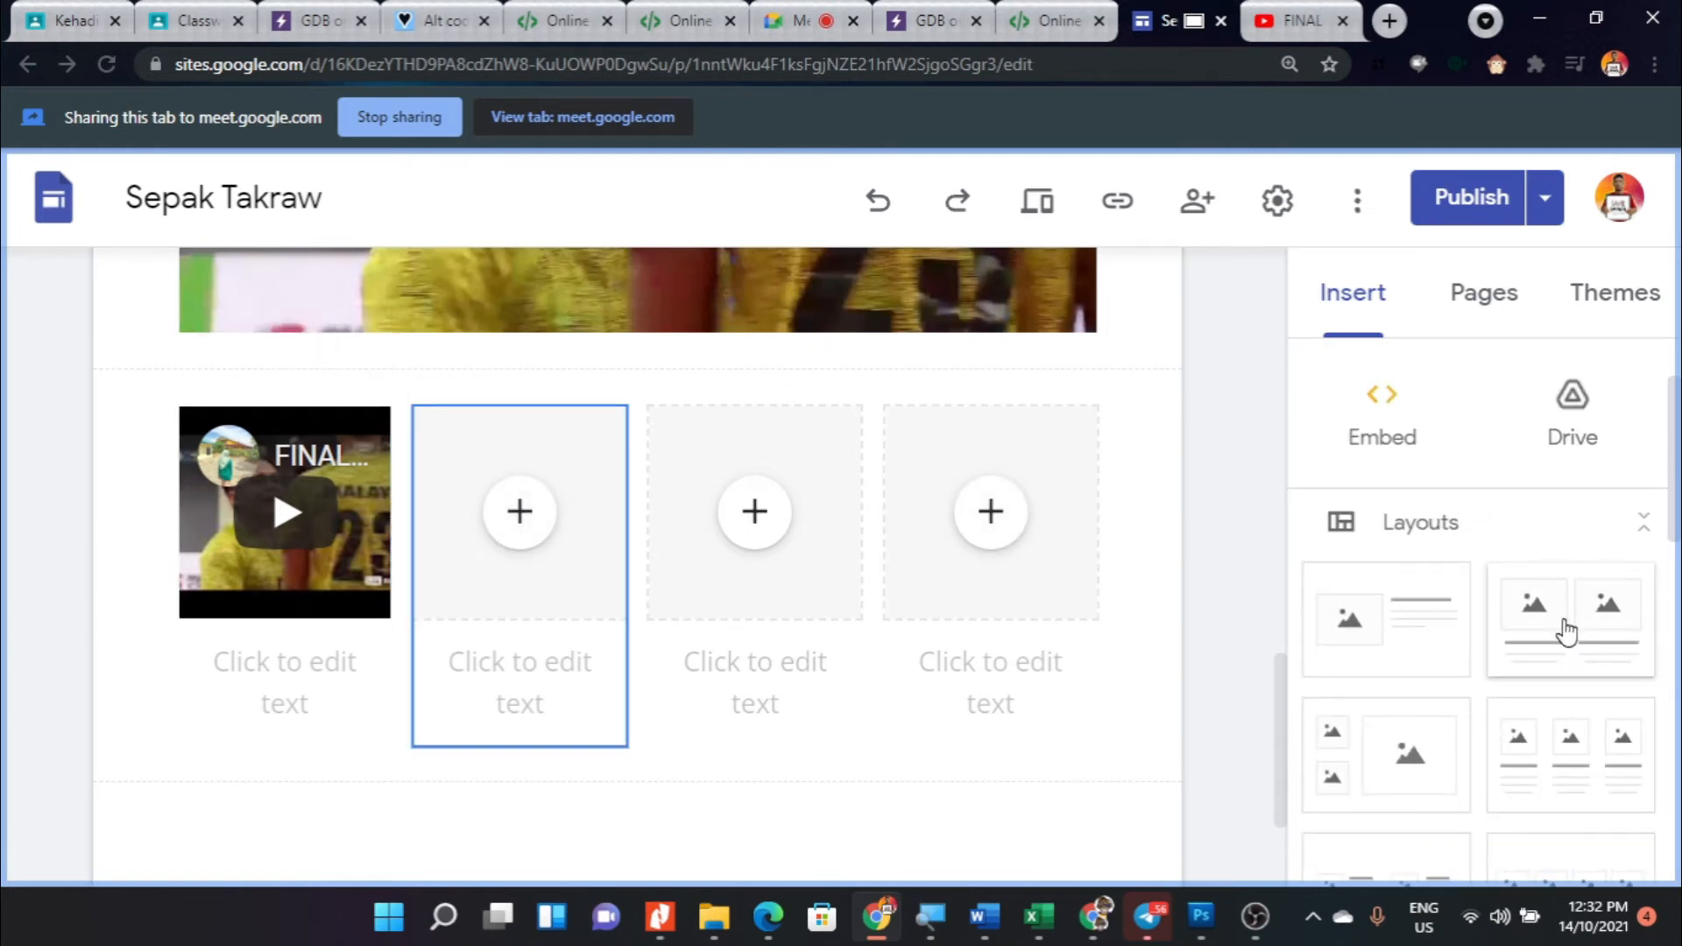
scroll(1568, 626, down, 2)
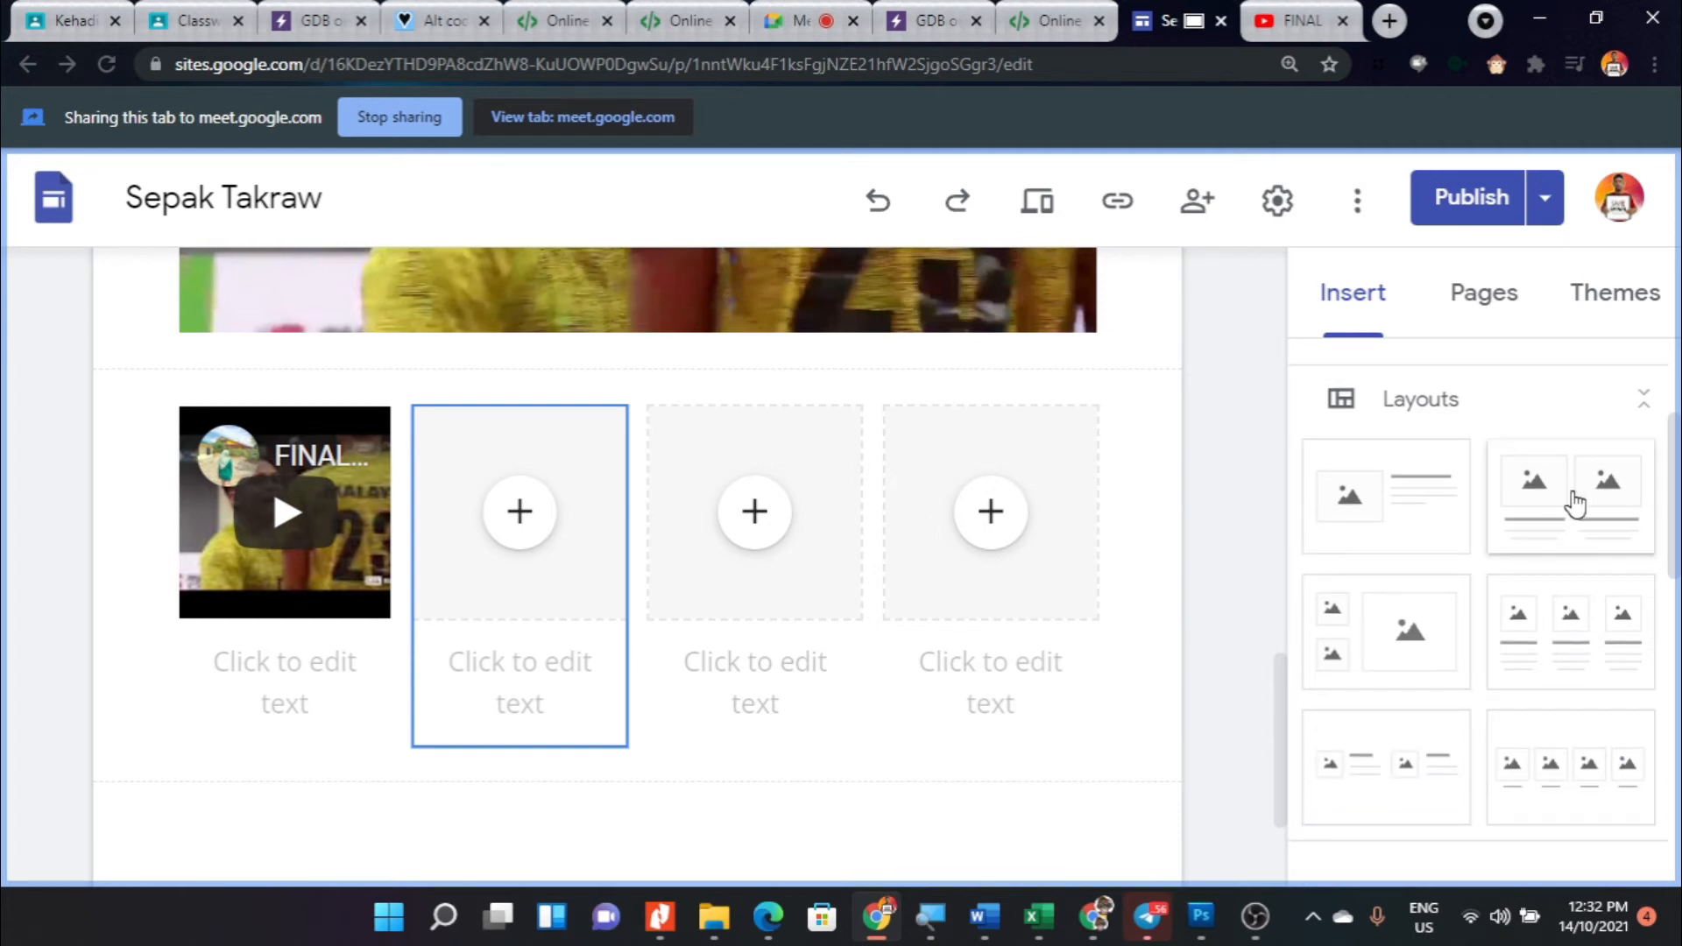
click(536, 533)
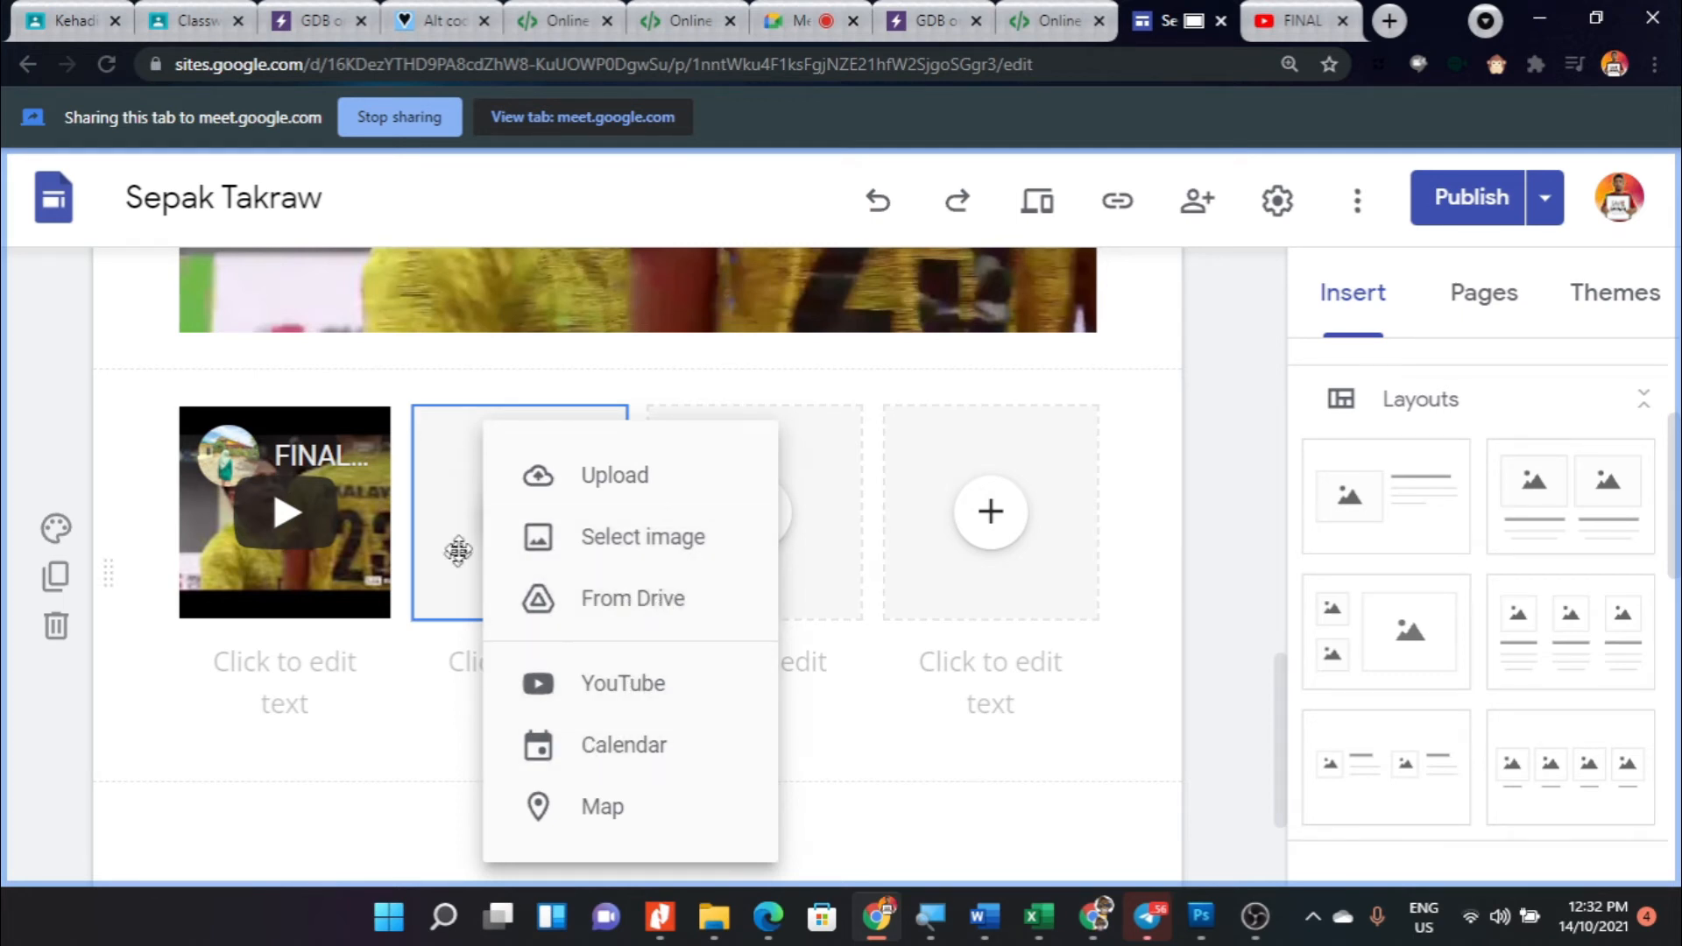
click(1182, 457)
- Open the site's Home page for editing
scroll(824, 598, up, 1)
scroll(824, 598, up, 6)
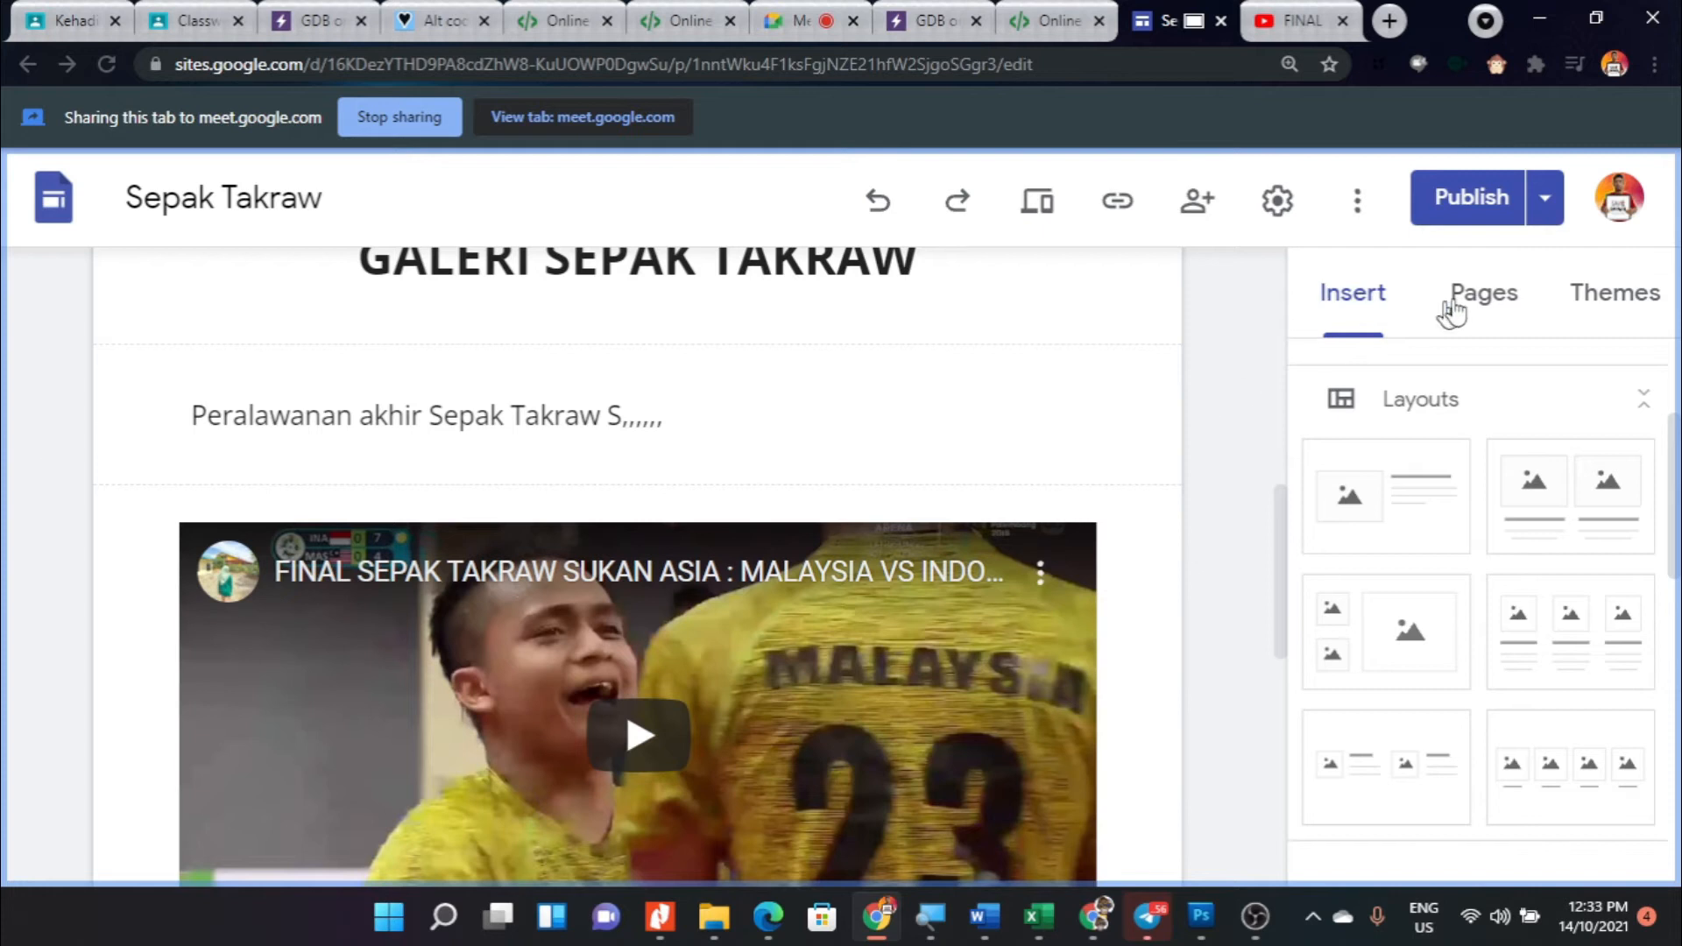
click(1485, 298)
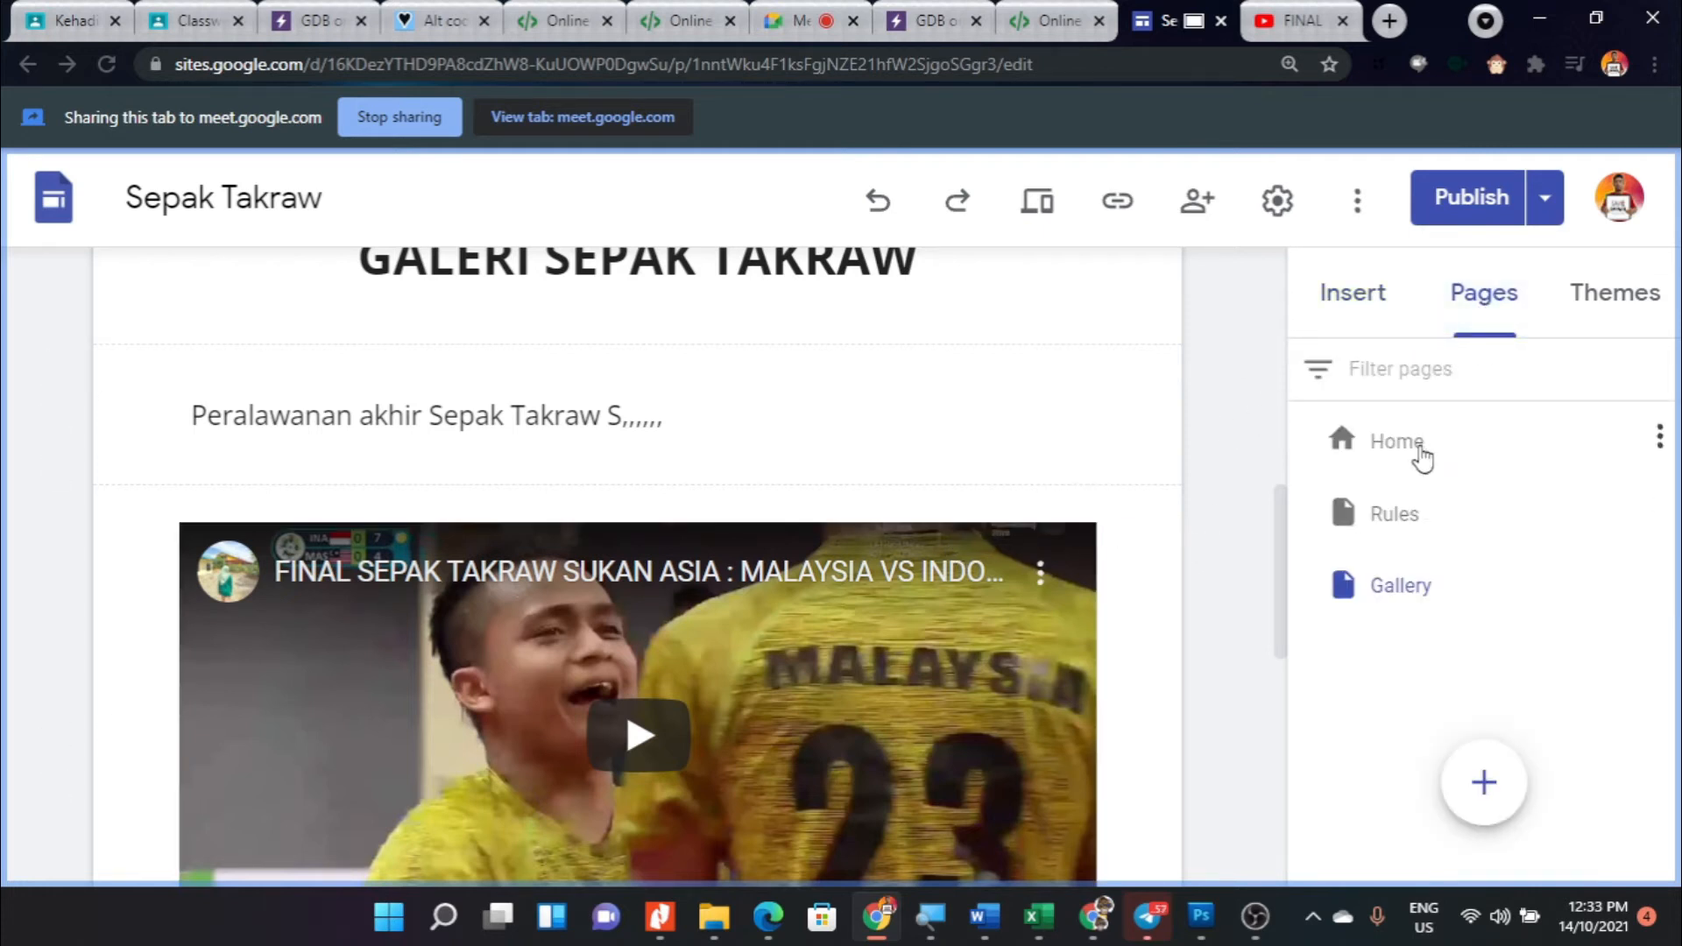
click(1410, 448)
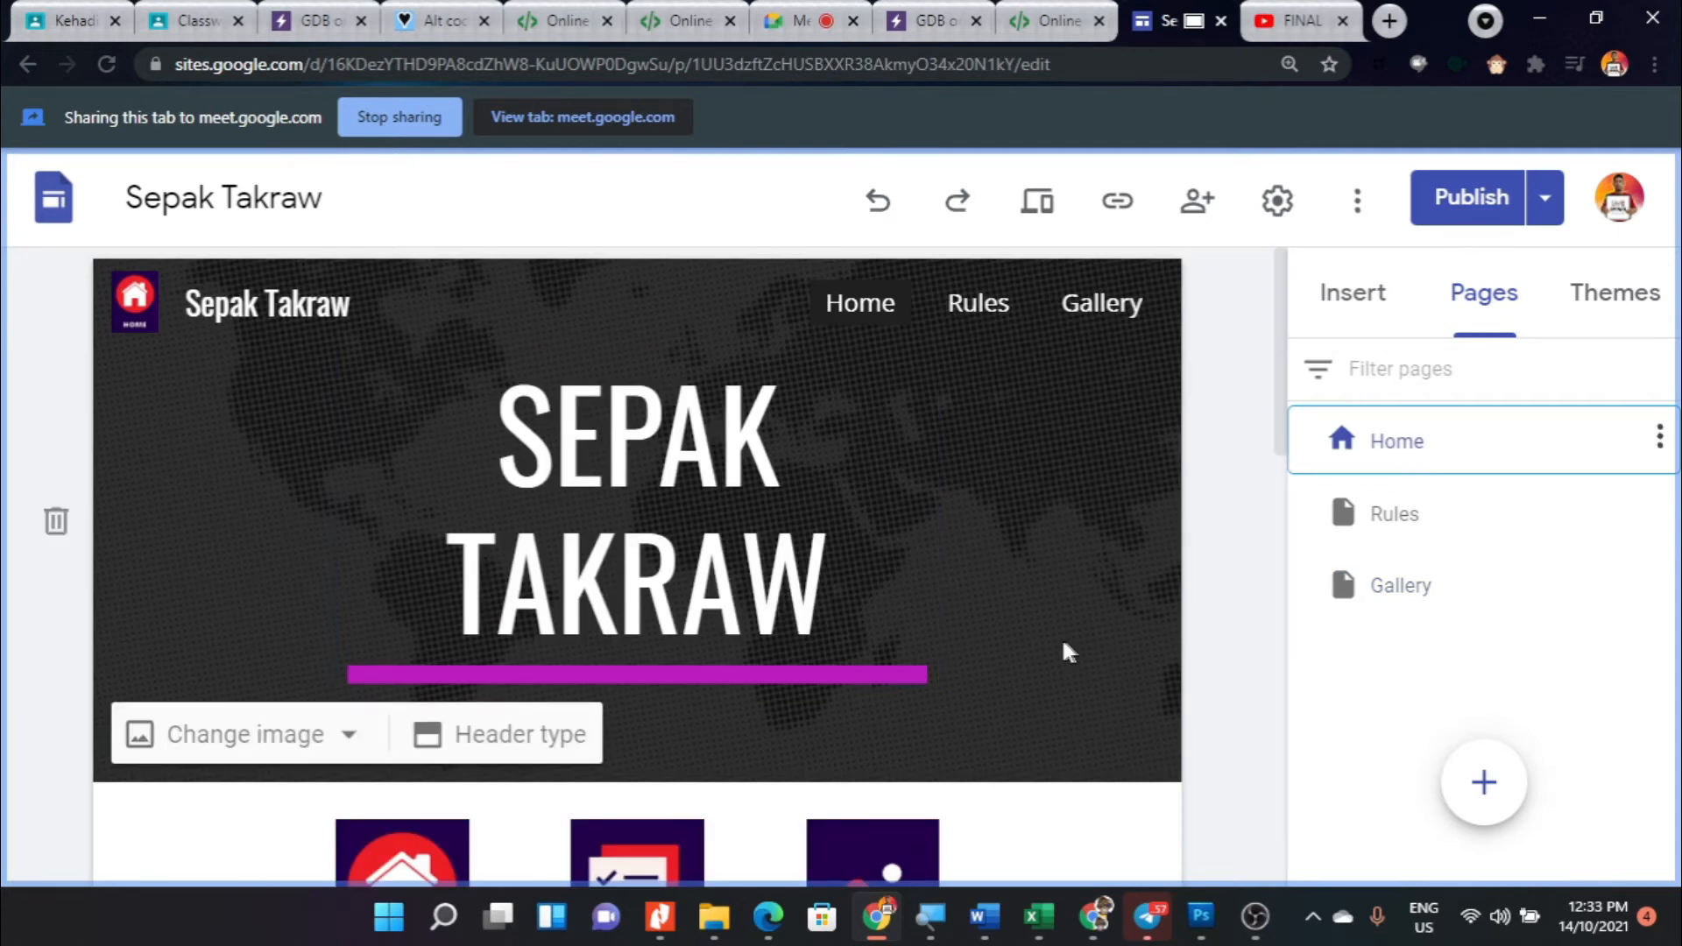
scroll(1064, 653, down, 4)
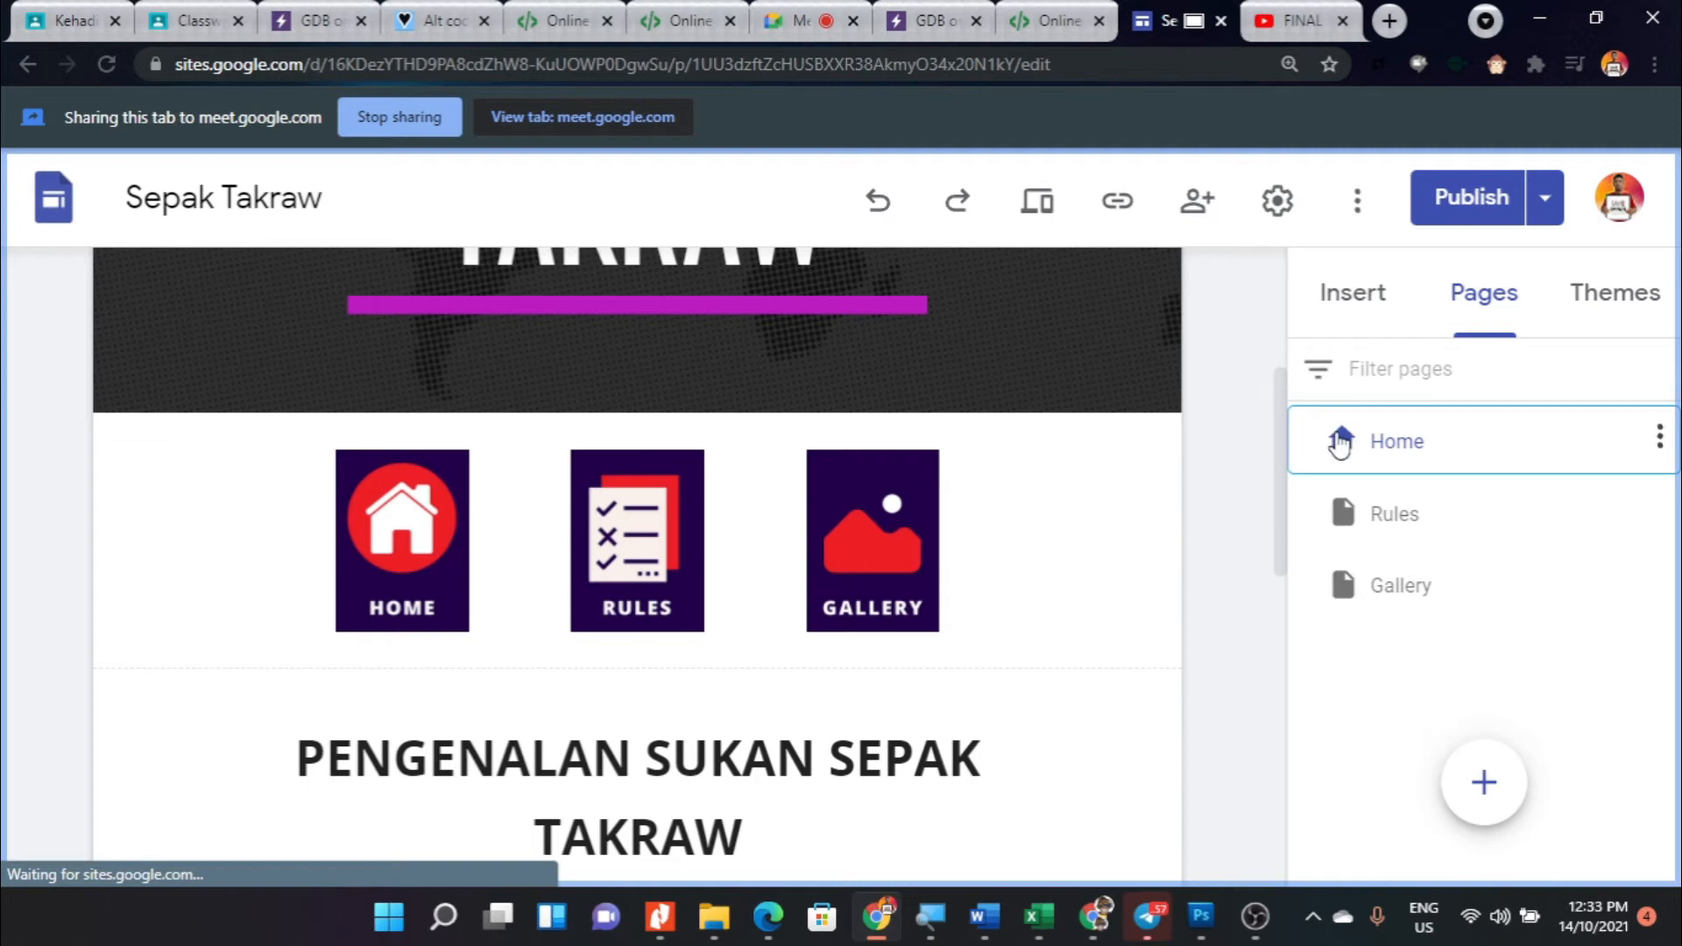
scroll(981, 530, up, 1)
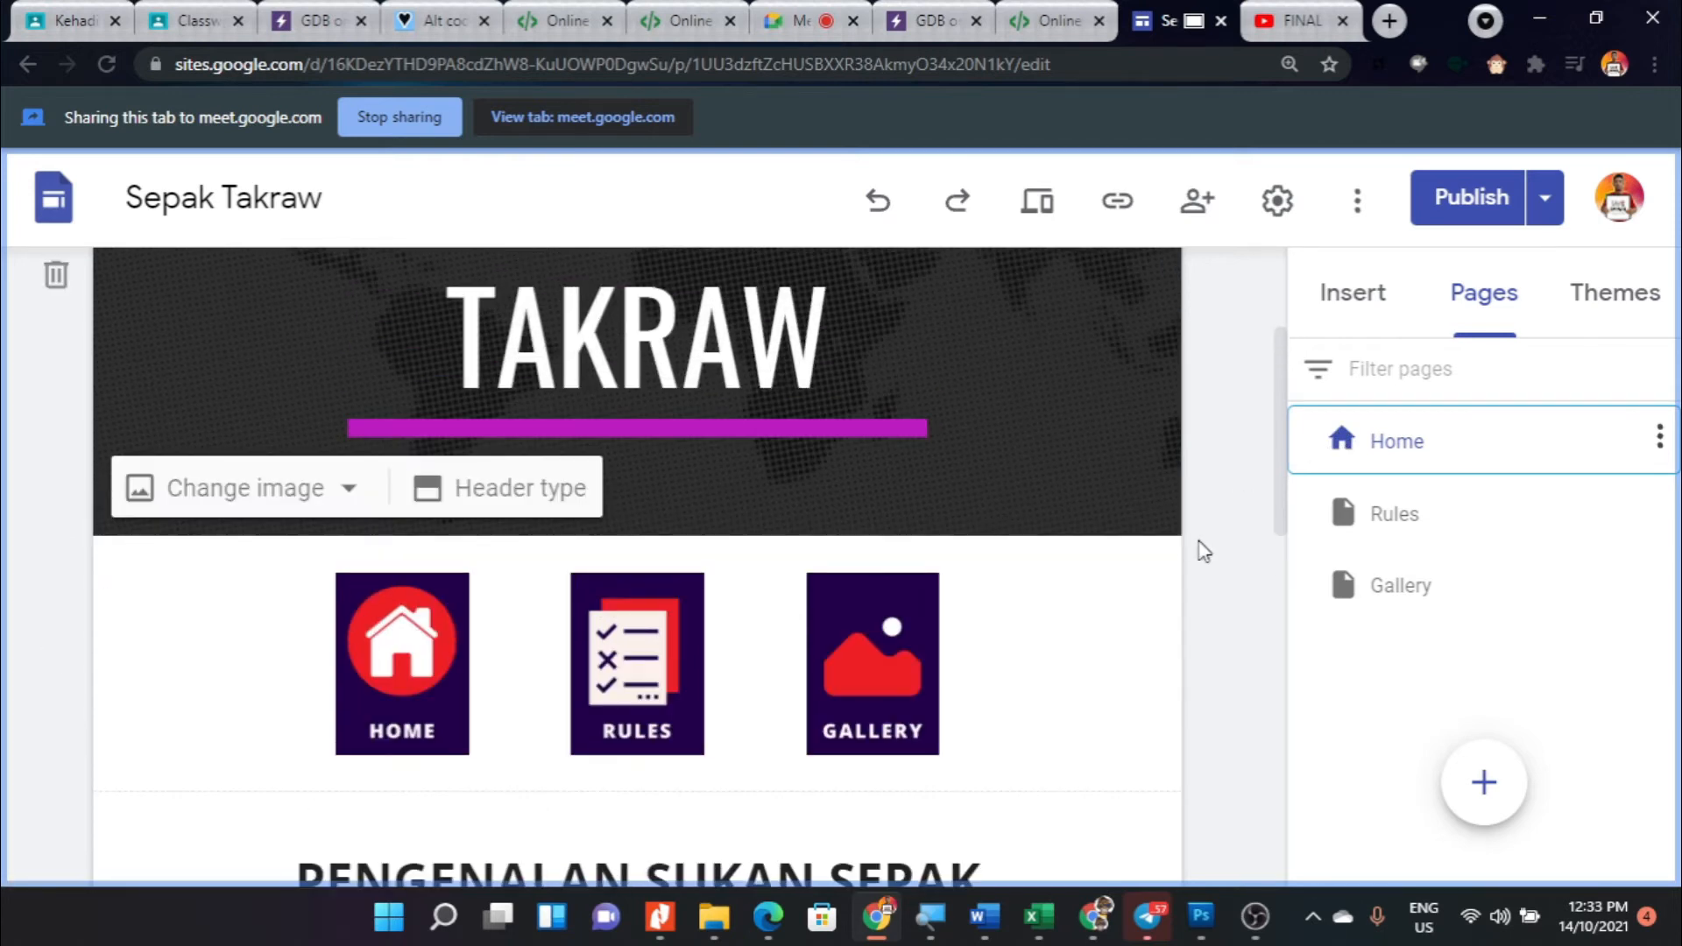
scroll(941, 558, up, 1)
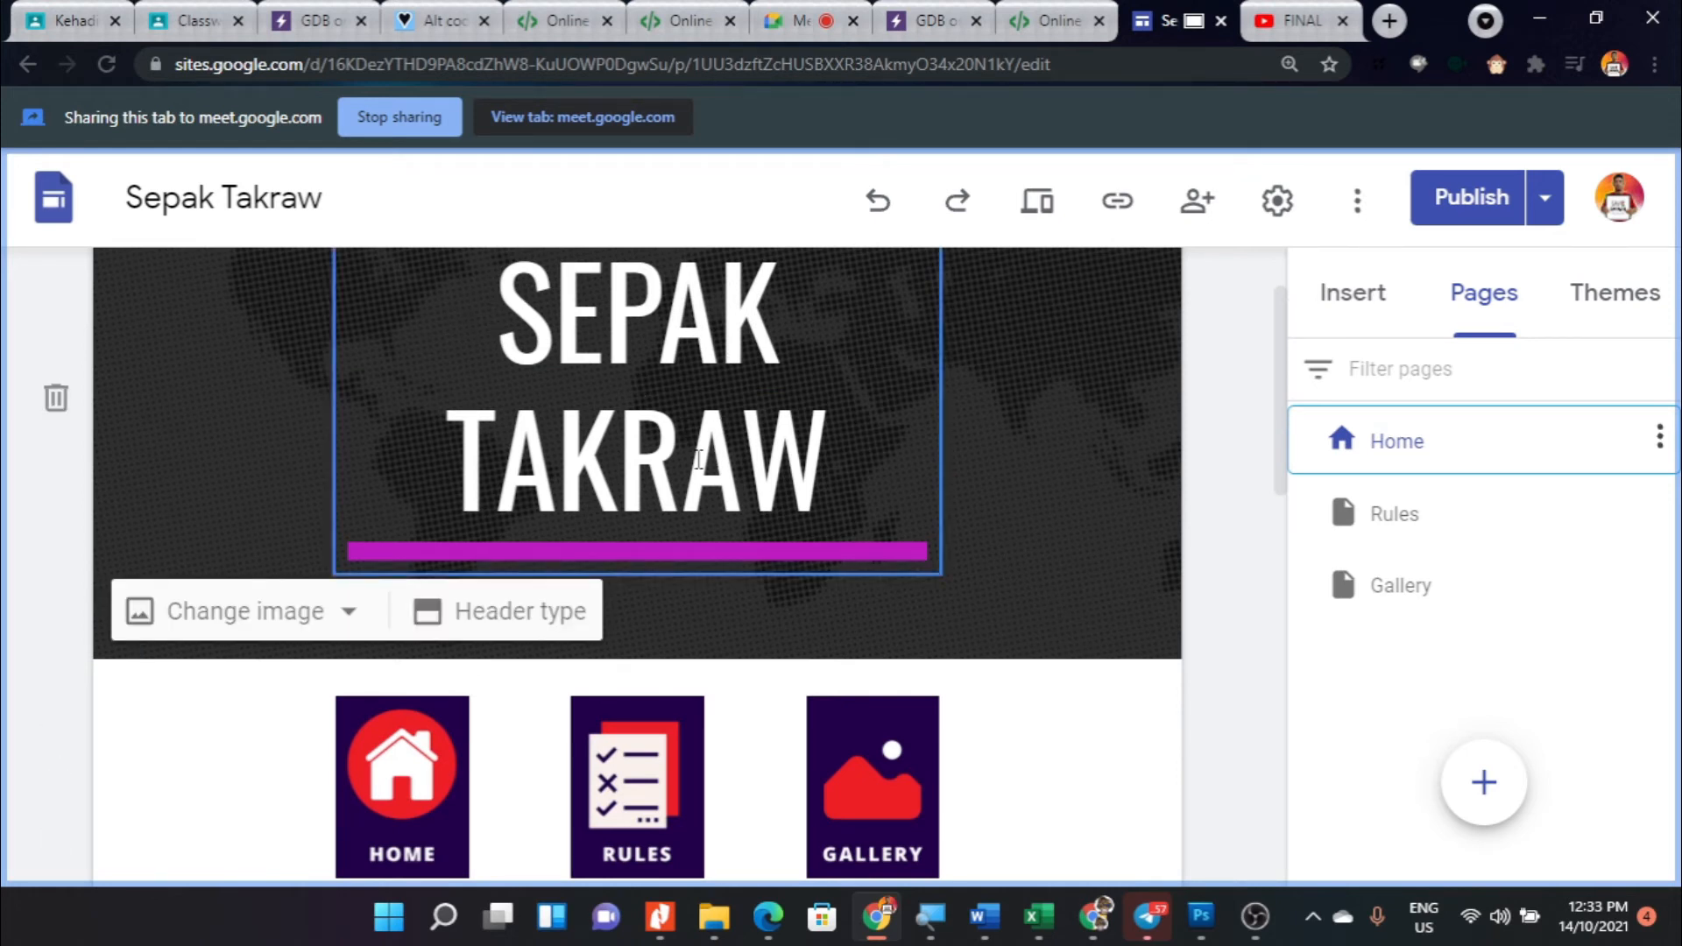
scroll(996, 571, down, 3)
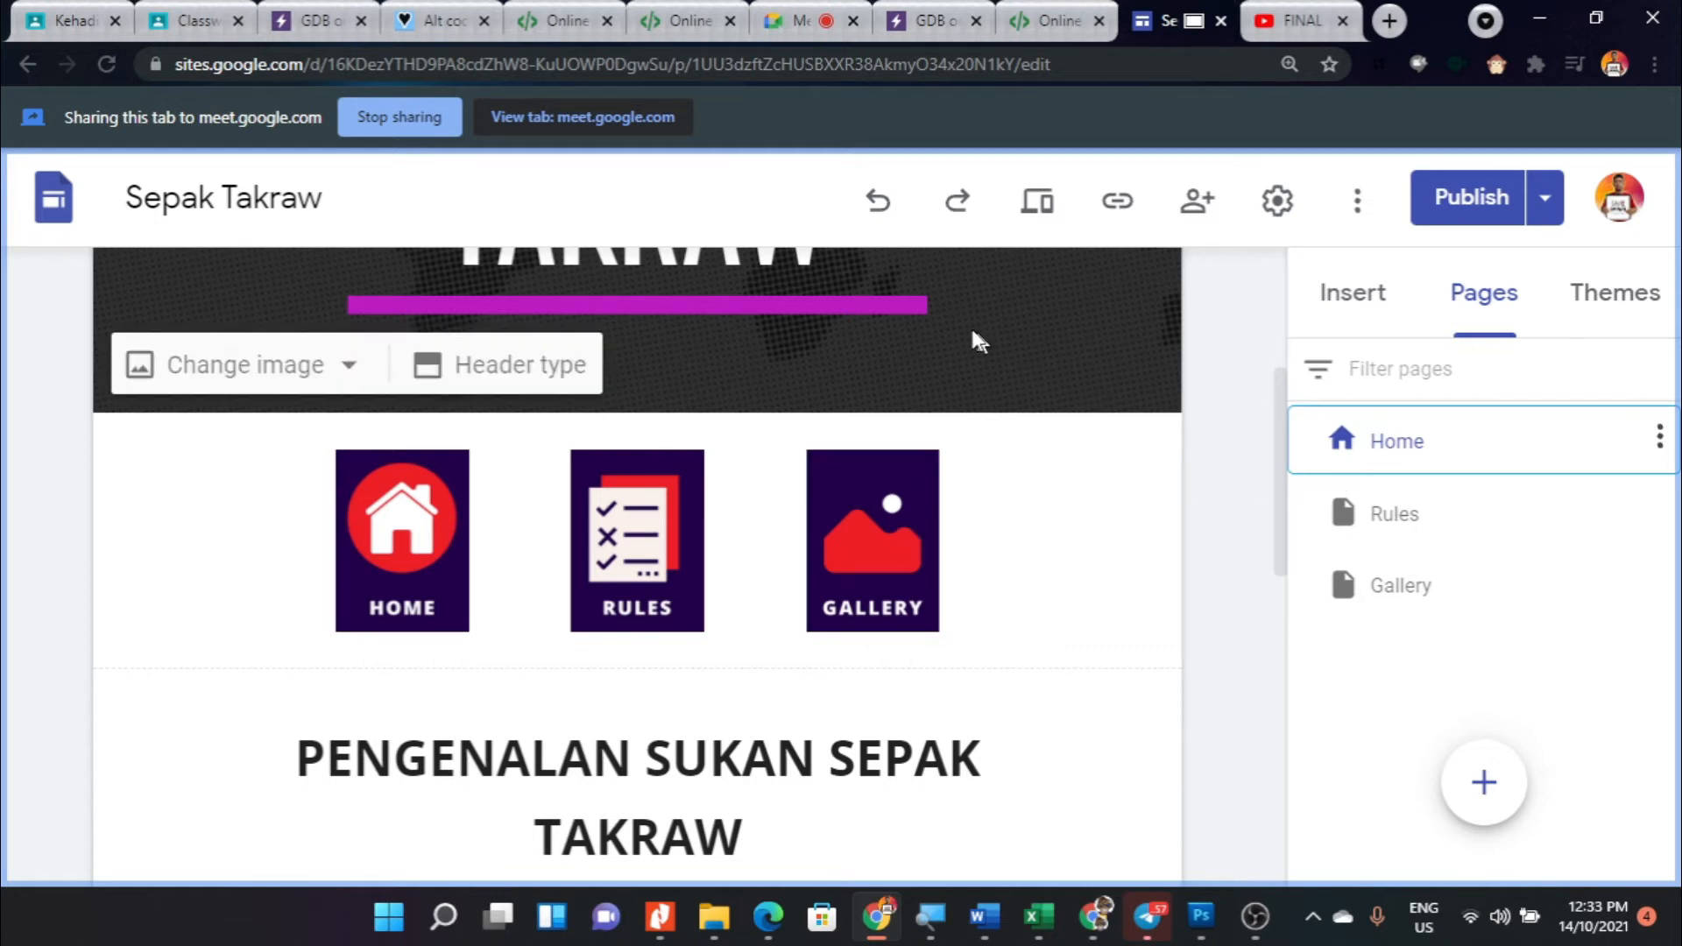
scroll(919, 420, up, 2)
scroll(889, 424, down, 3)
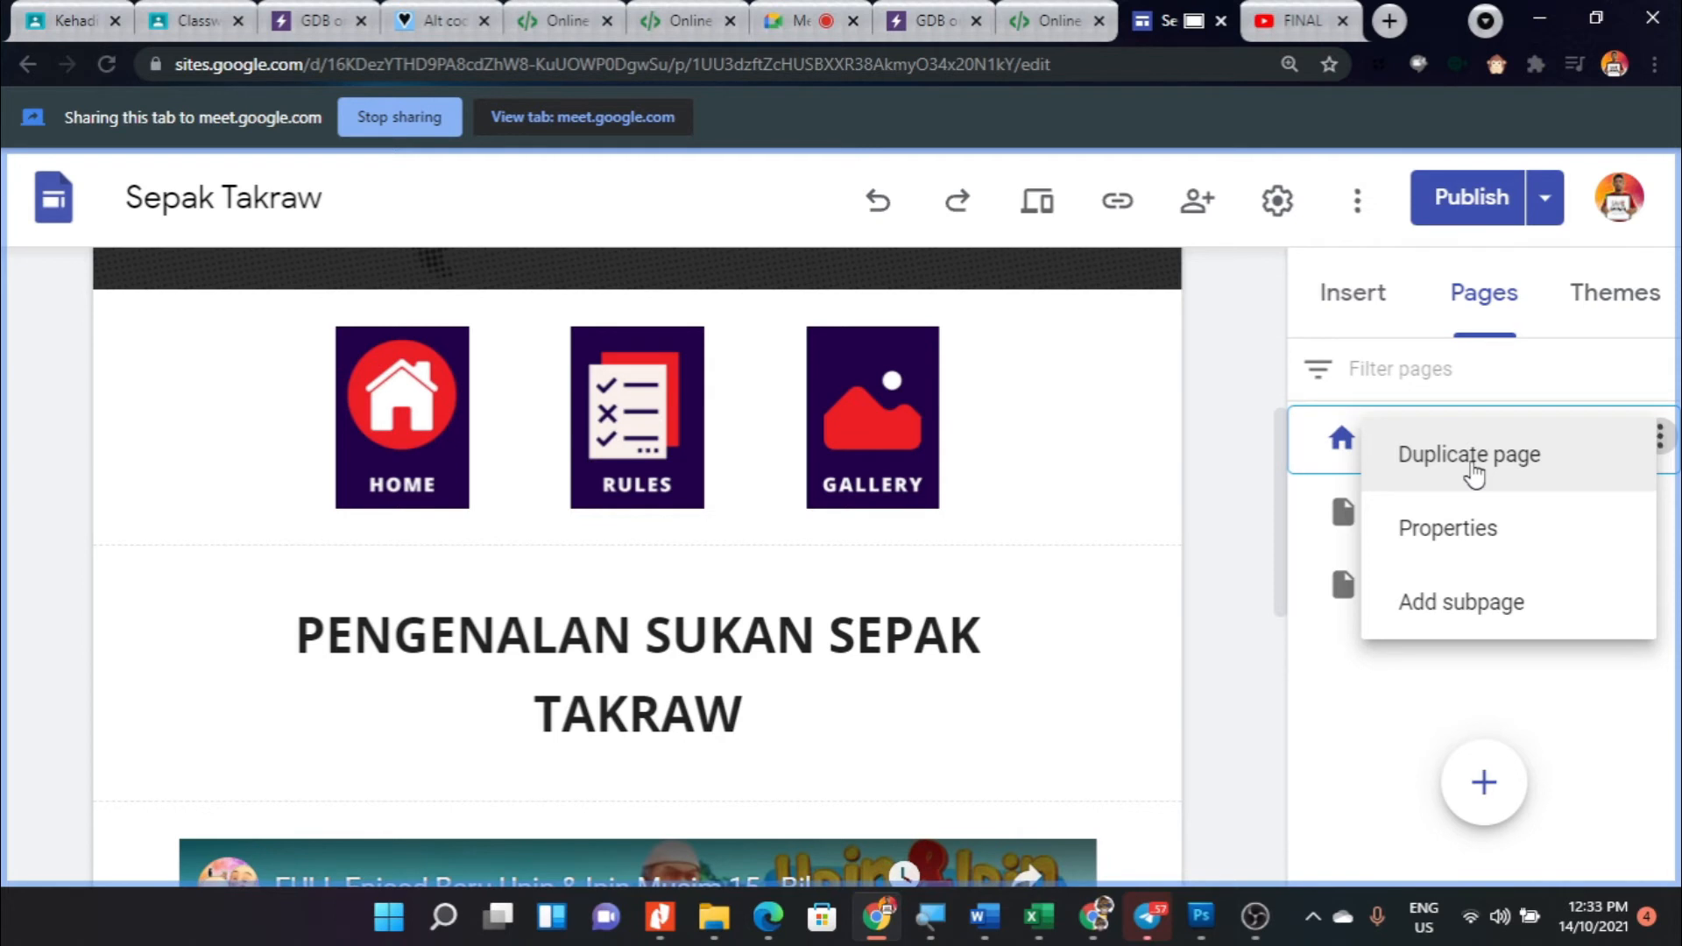
click(1240, 541)
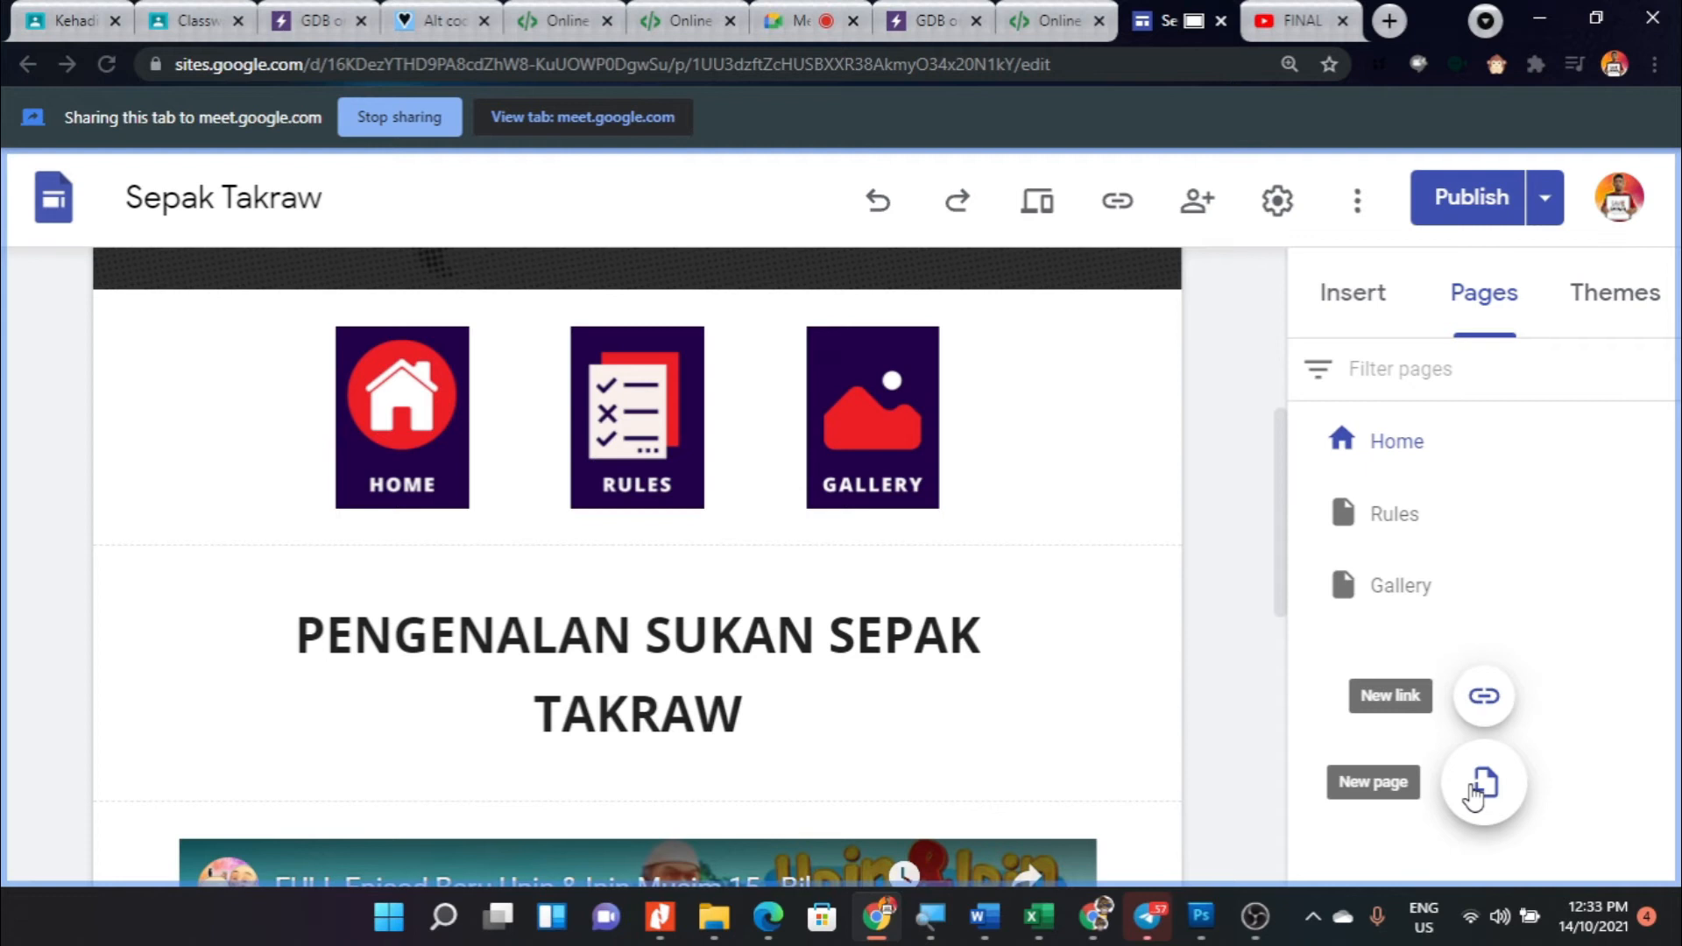
click(1484, 784)
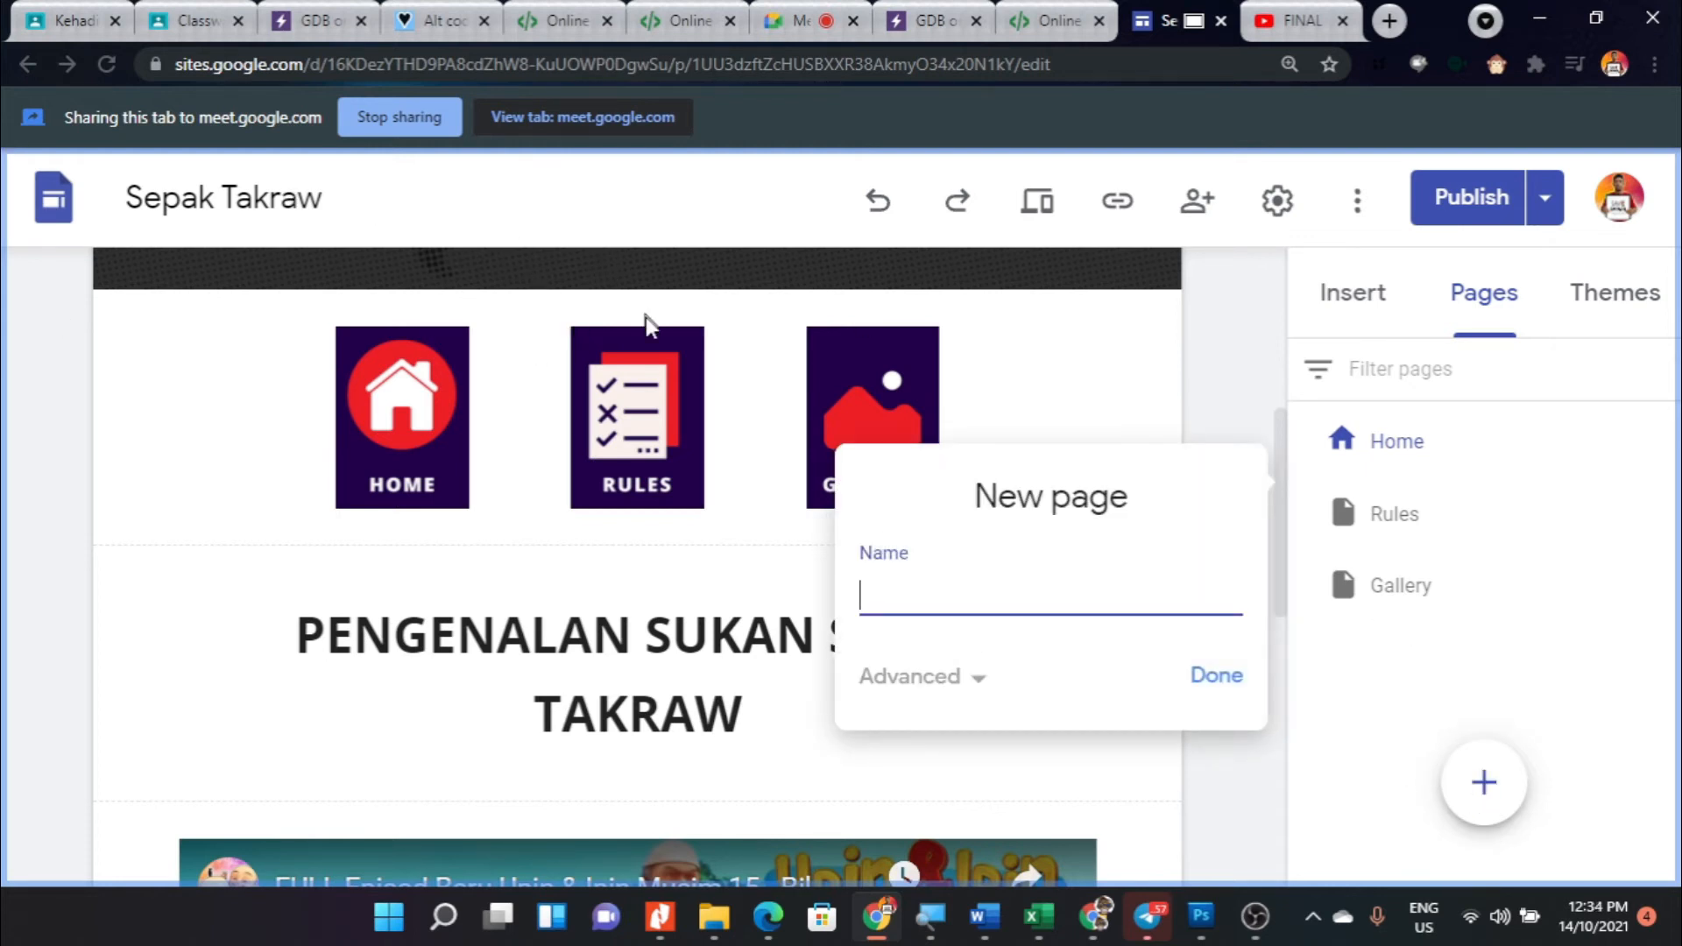
click(1573, 440)
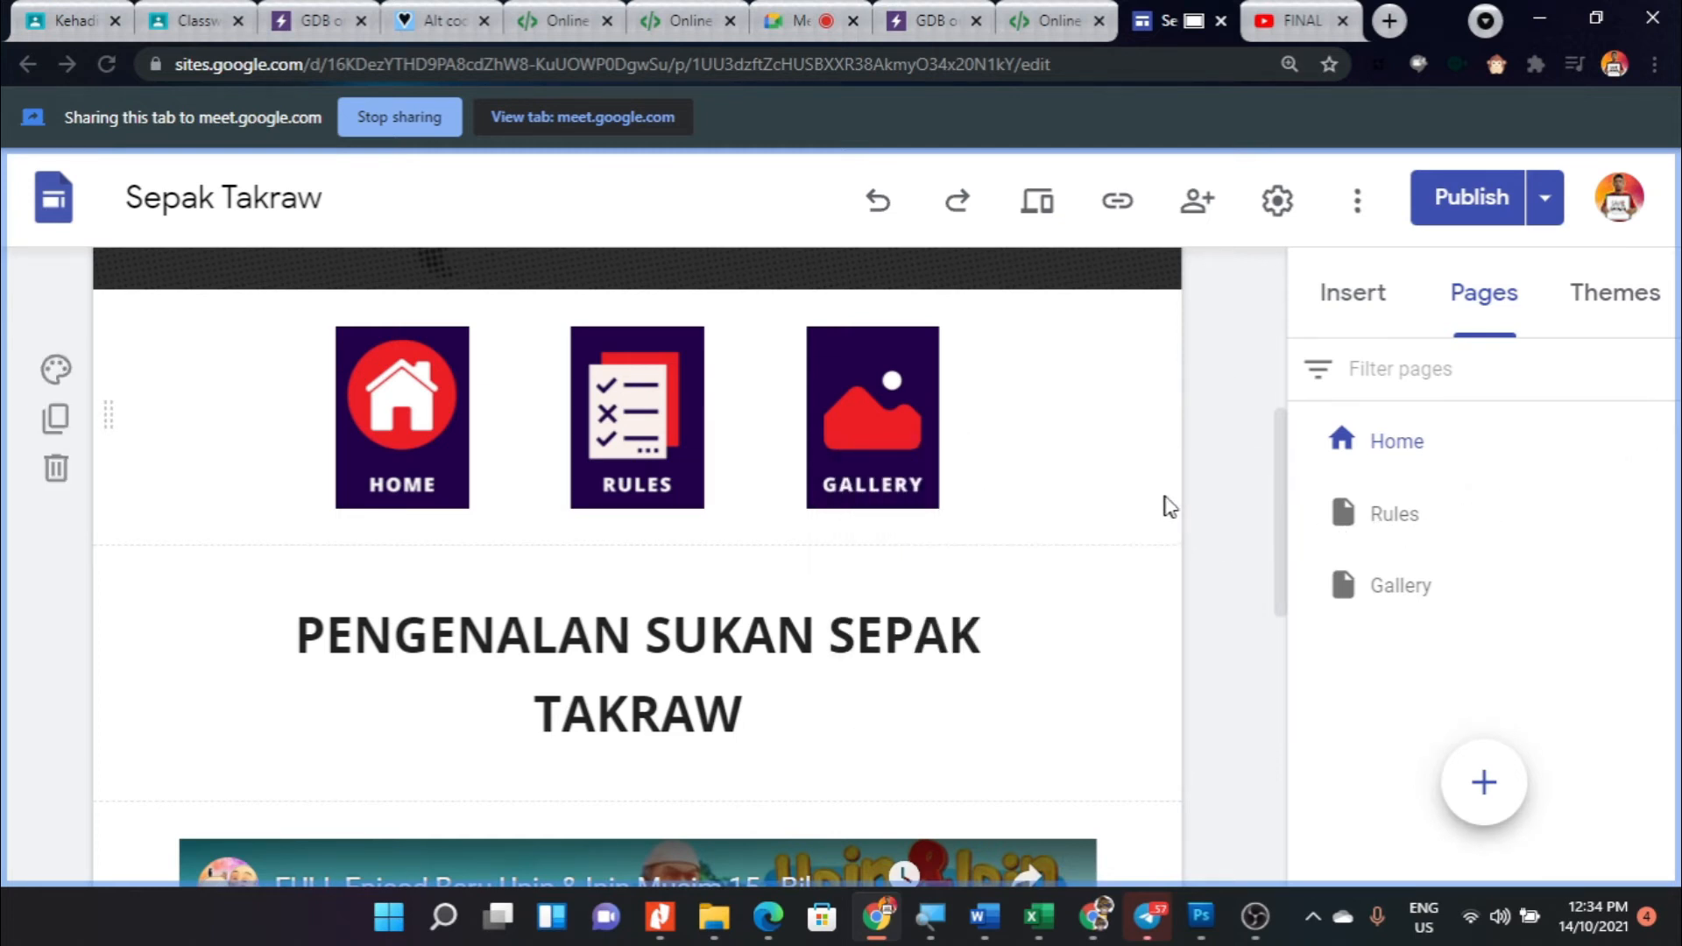
scroll(1051, 490, up, 2)
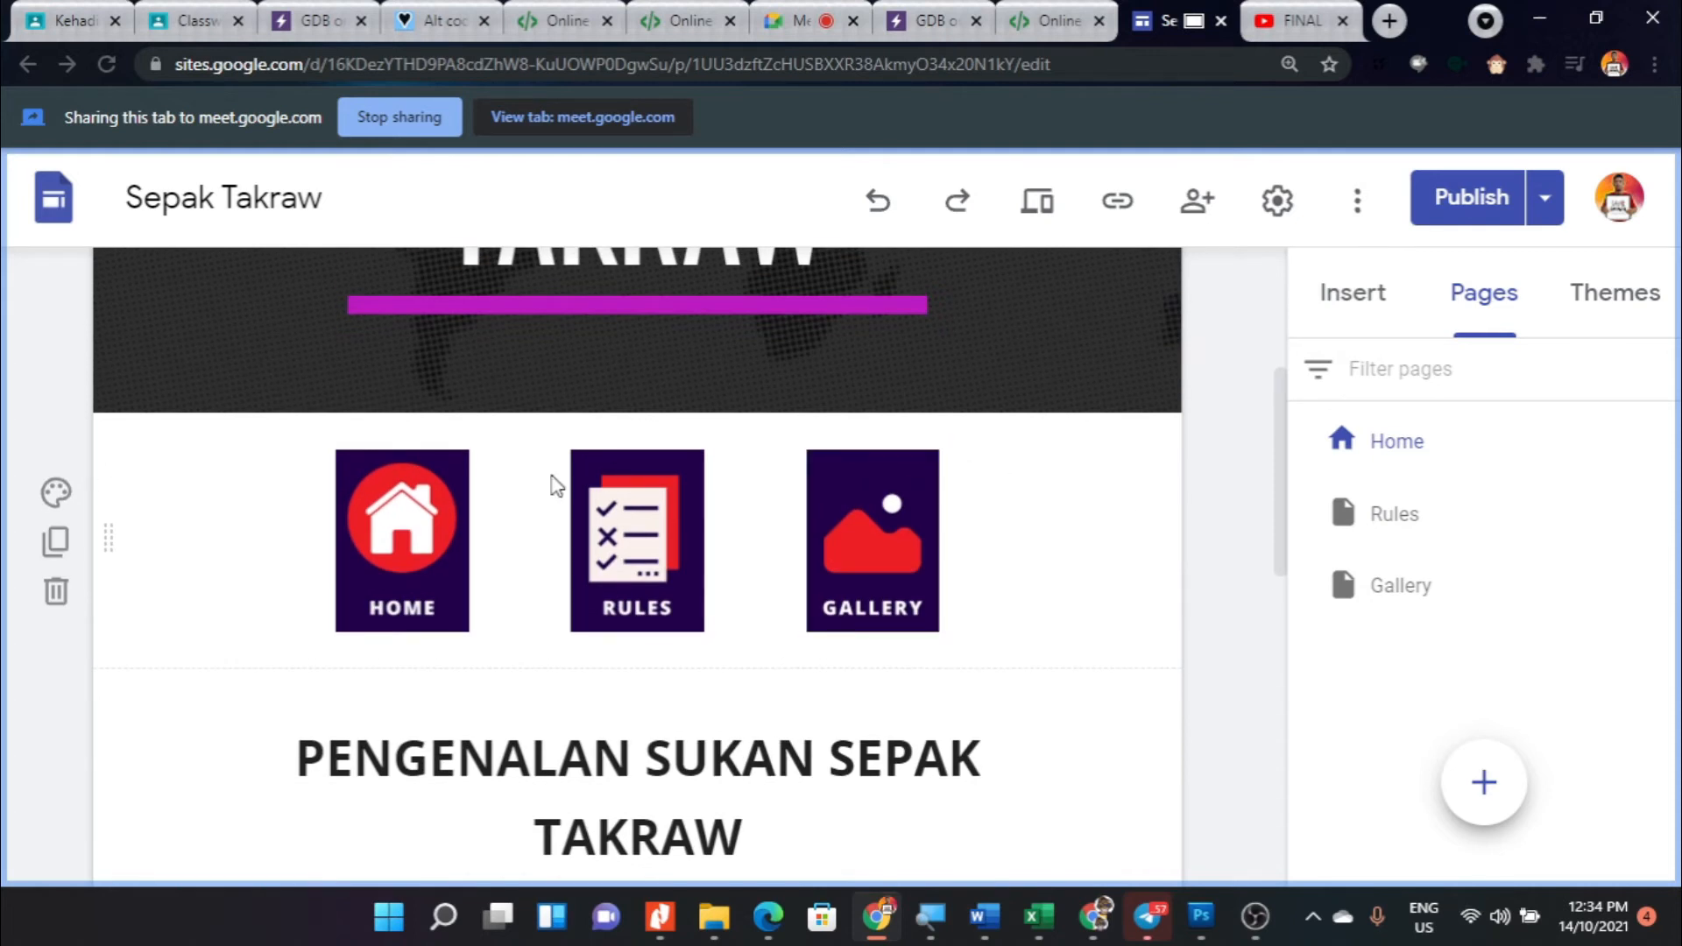
scroll(563, 480, up, 2)
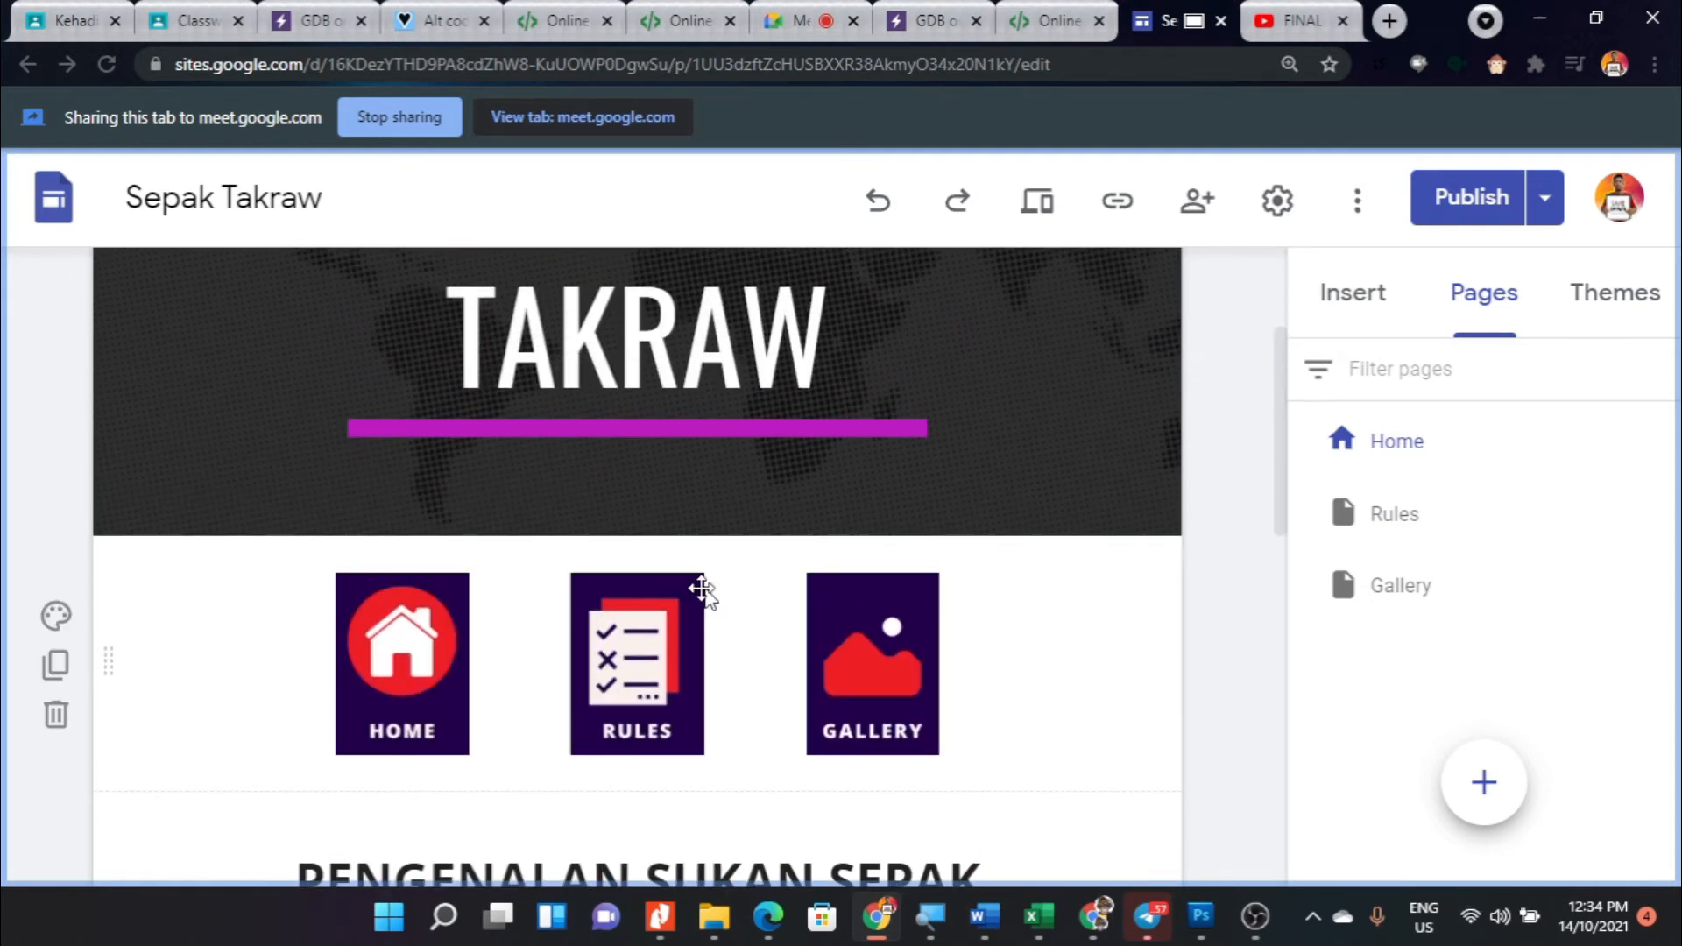
click(386, 627)
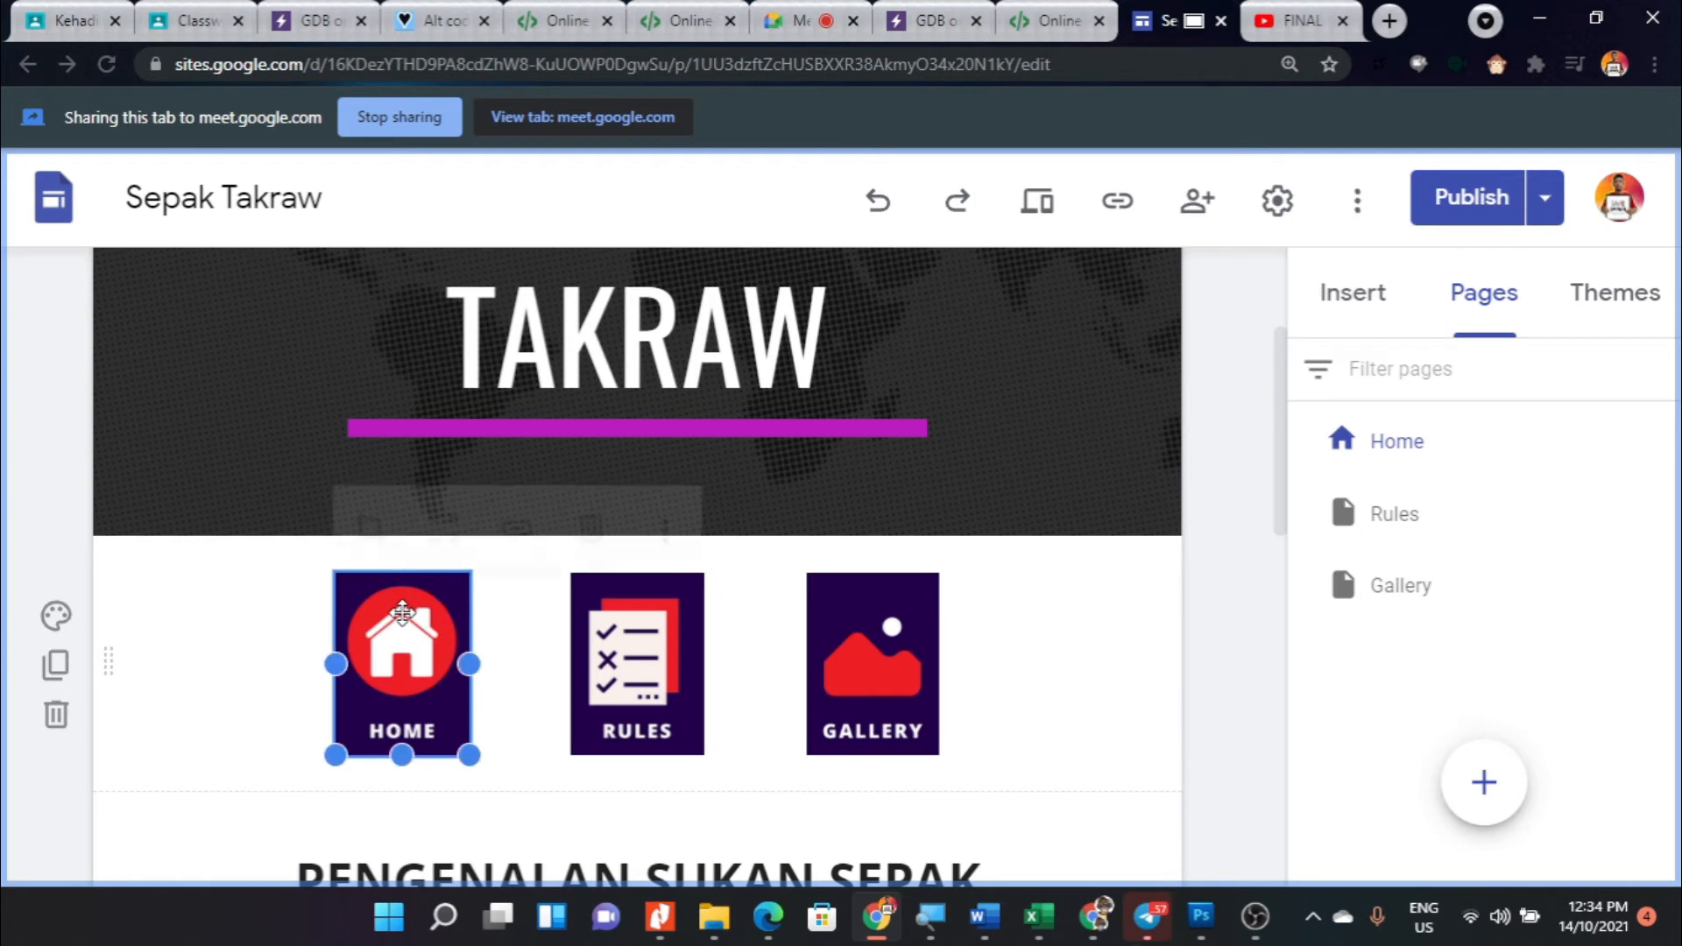
scroll(865, 610, down, 3)
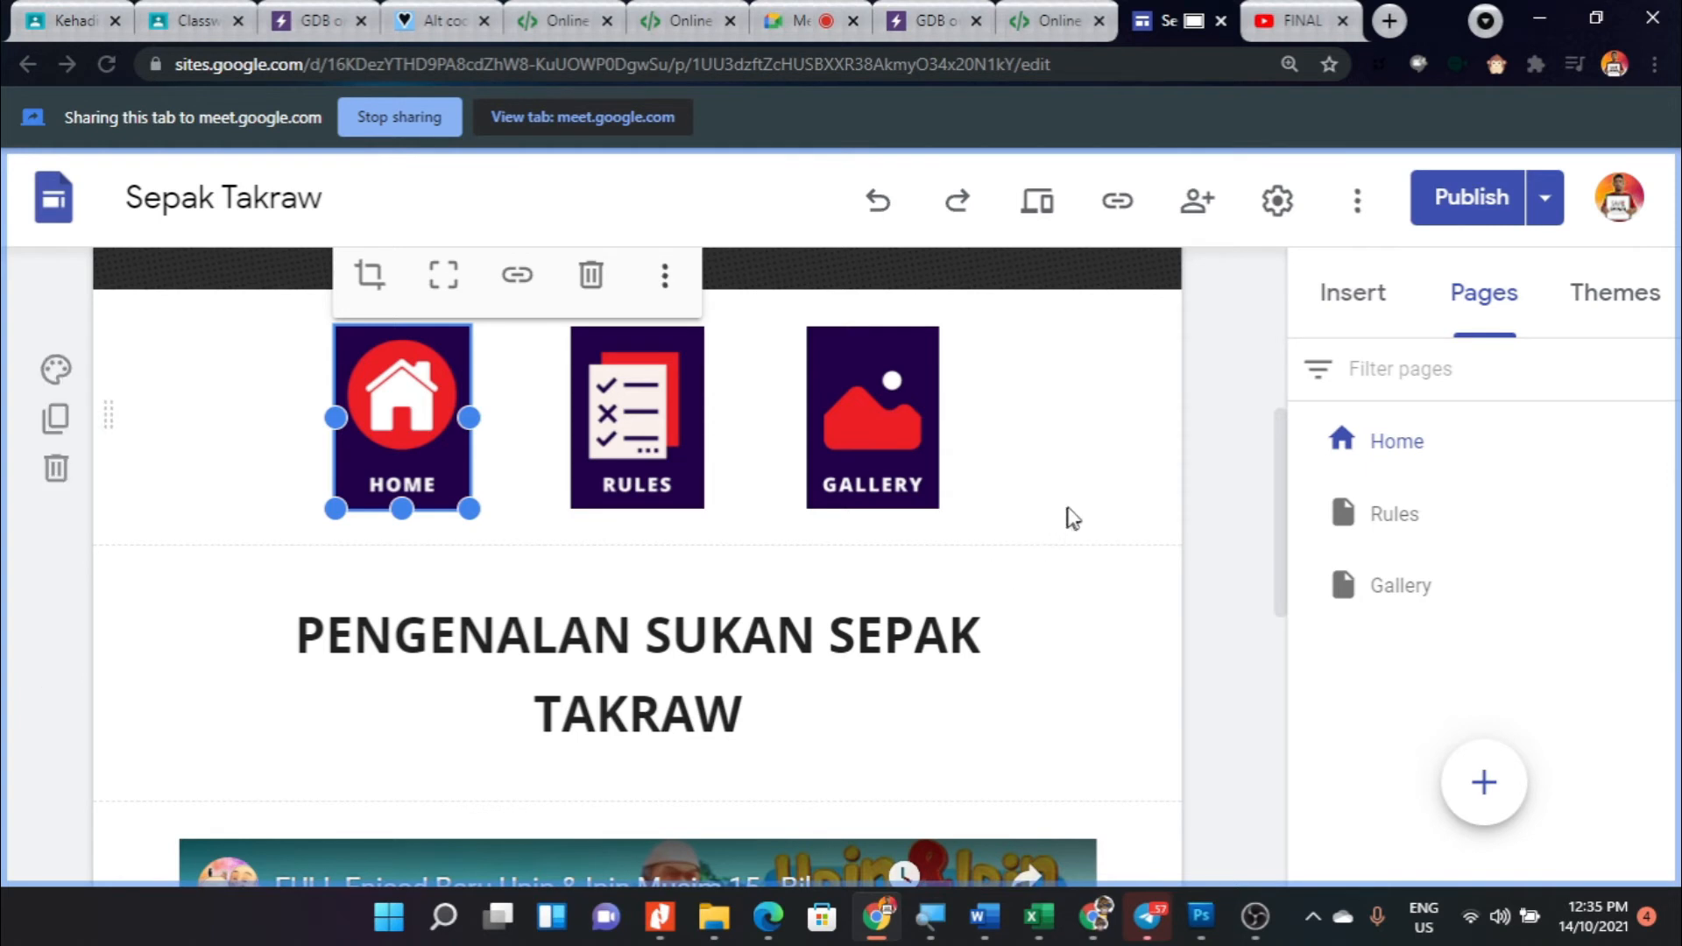
scroll(1121, 518, up, 2)
scroll(1191, 518, down, 2)
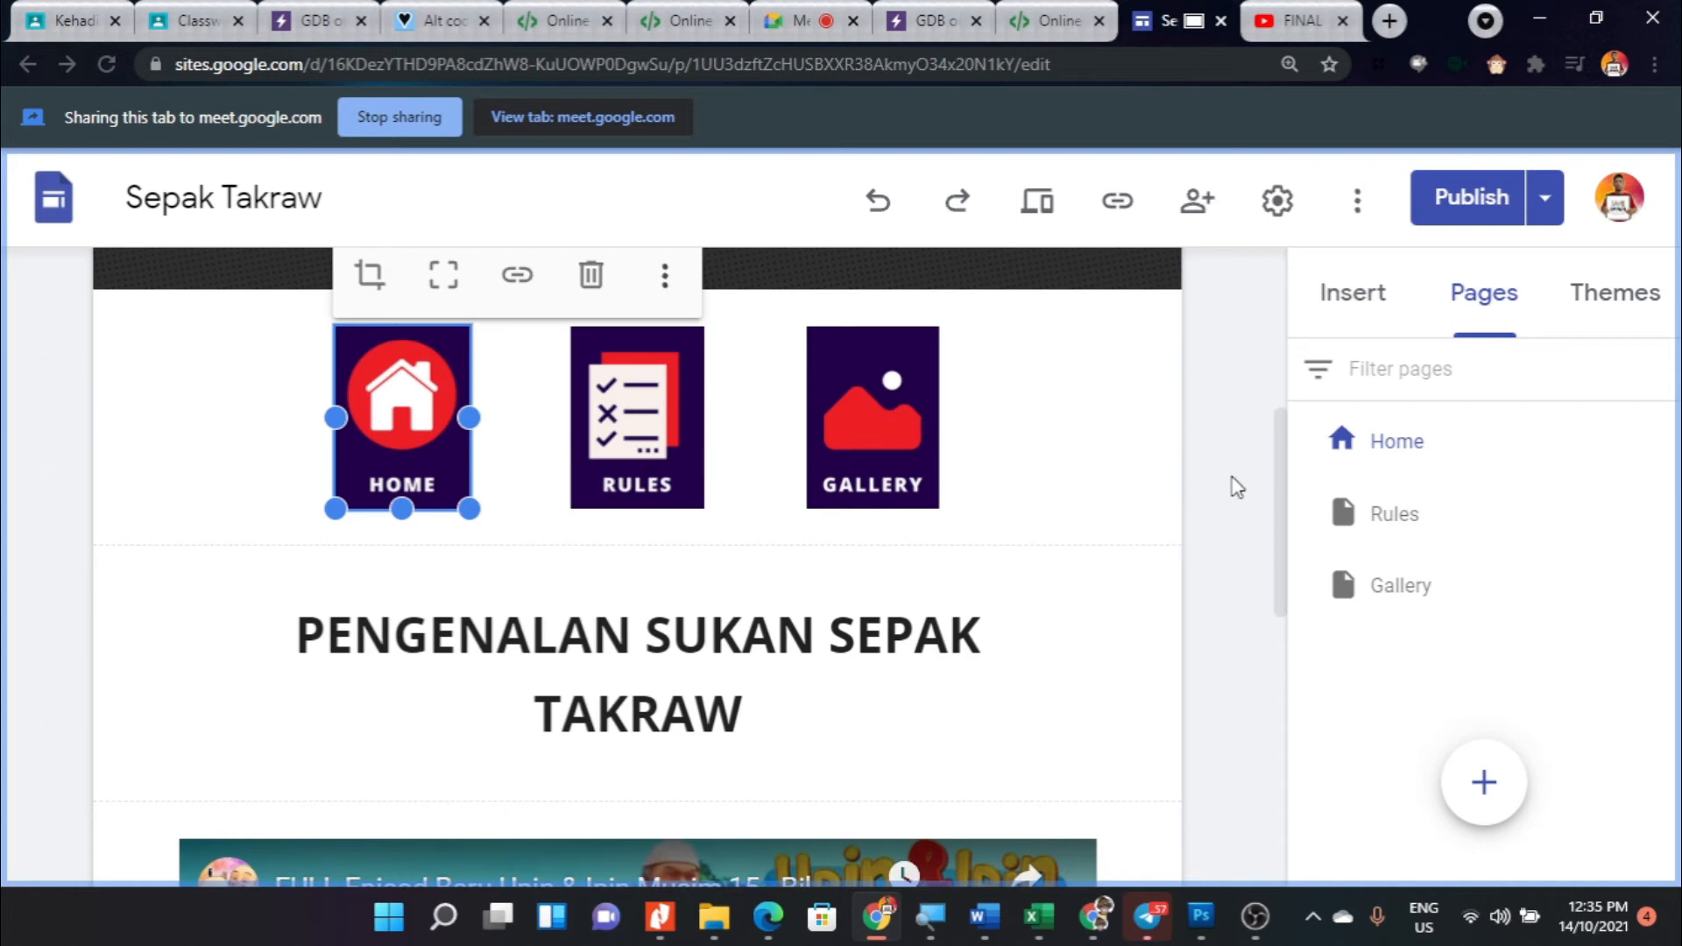
- View the Rules and Gallery pages and return to the Home page
click(1411, 448)
click(1400, 516)
click(1404, 588)
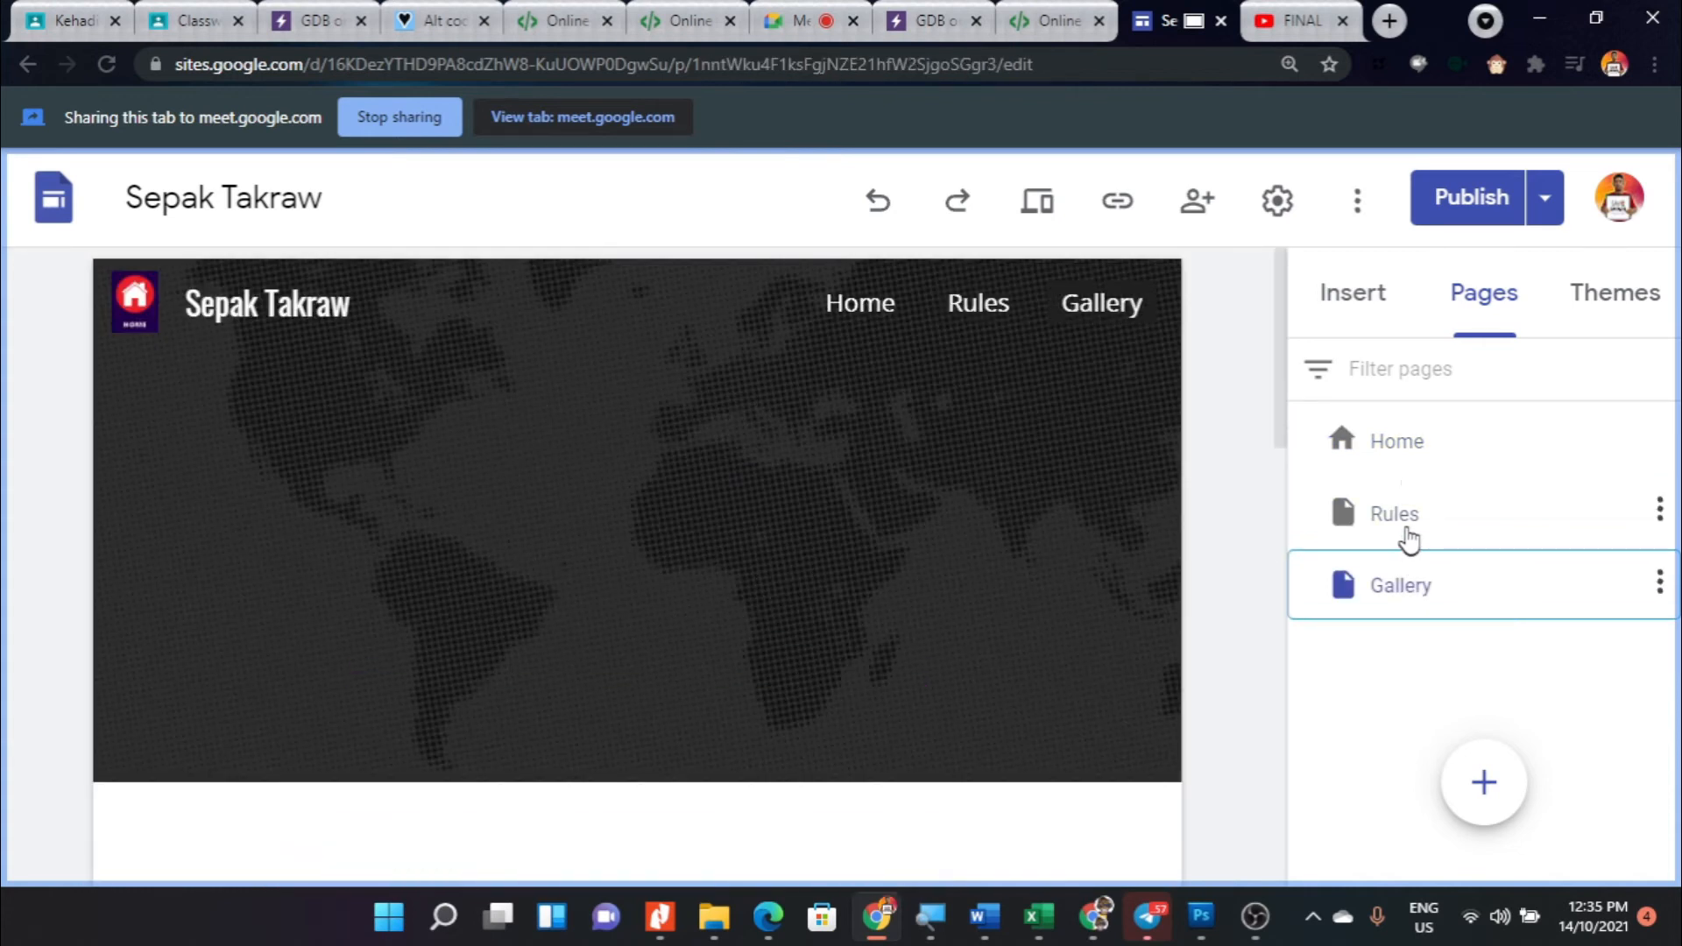
click(1400, 440)
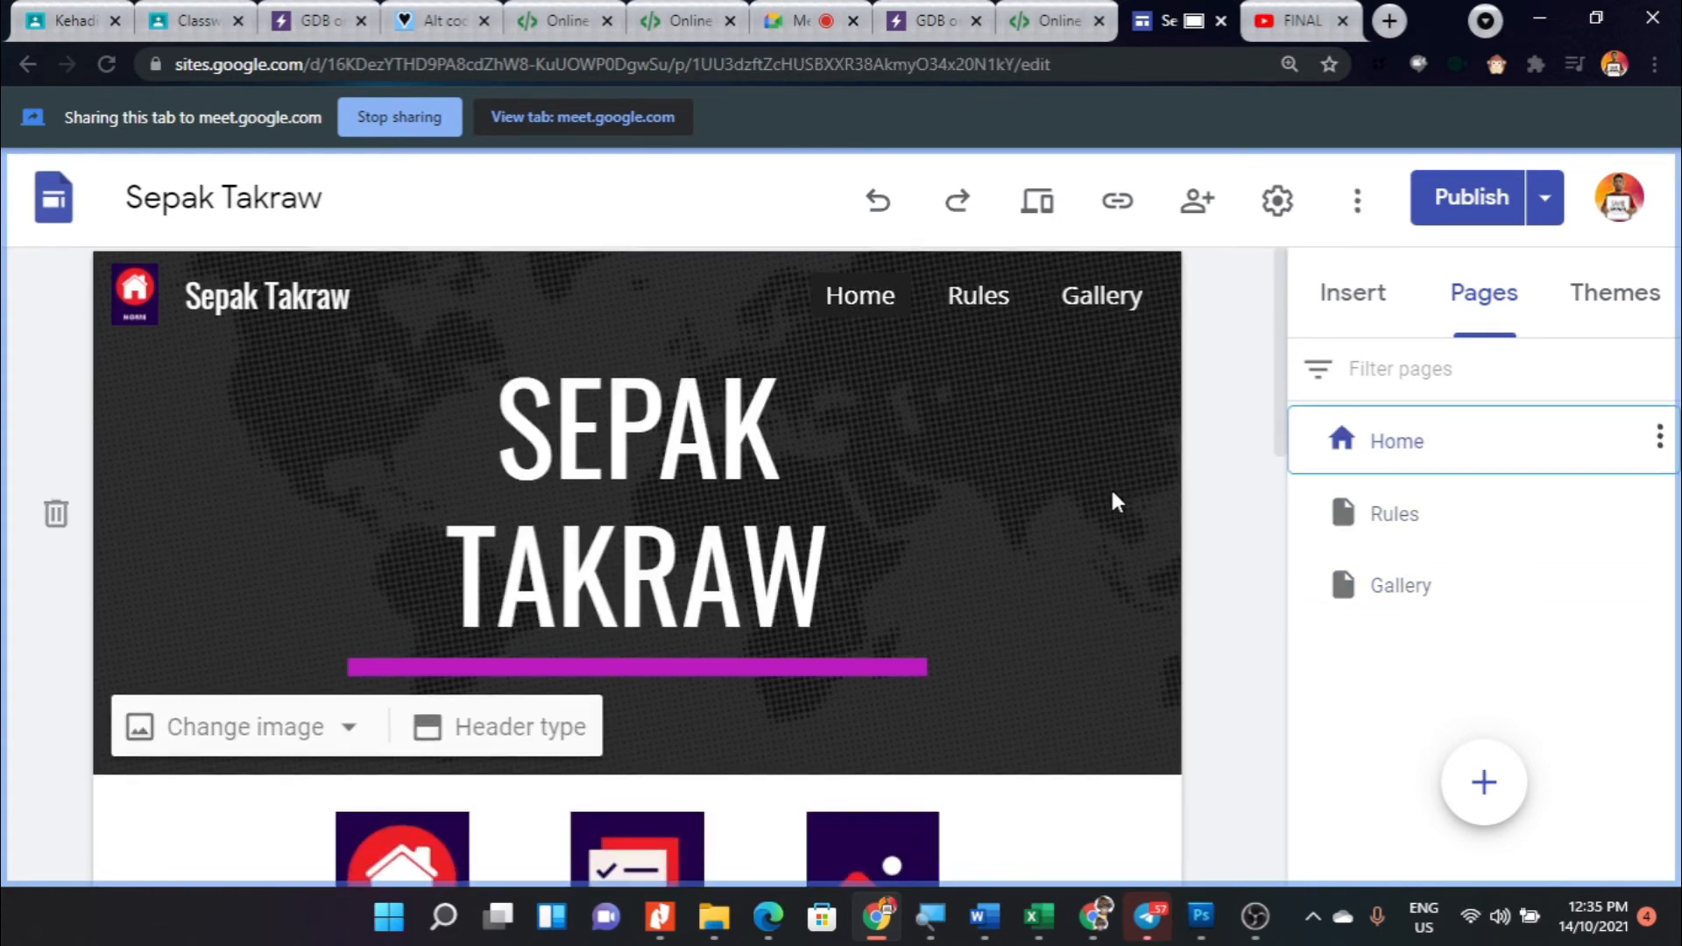
scroll(1114, 500, down, 4)
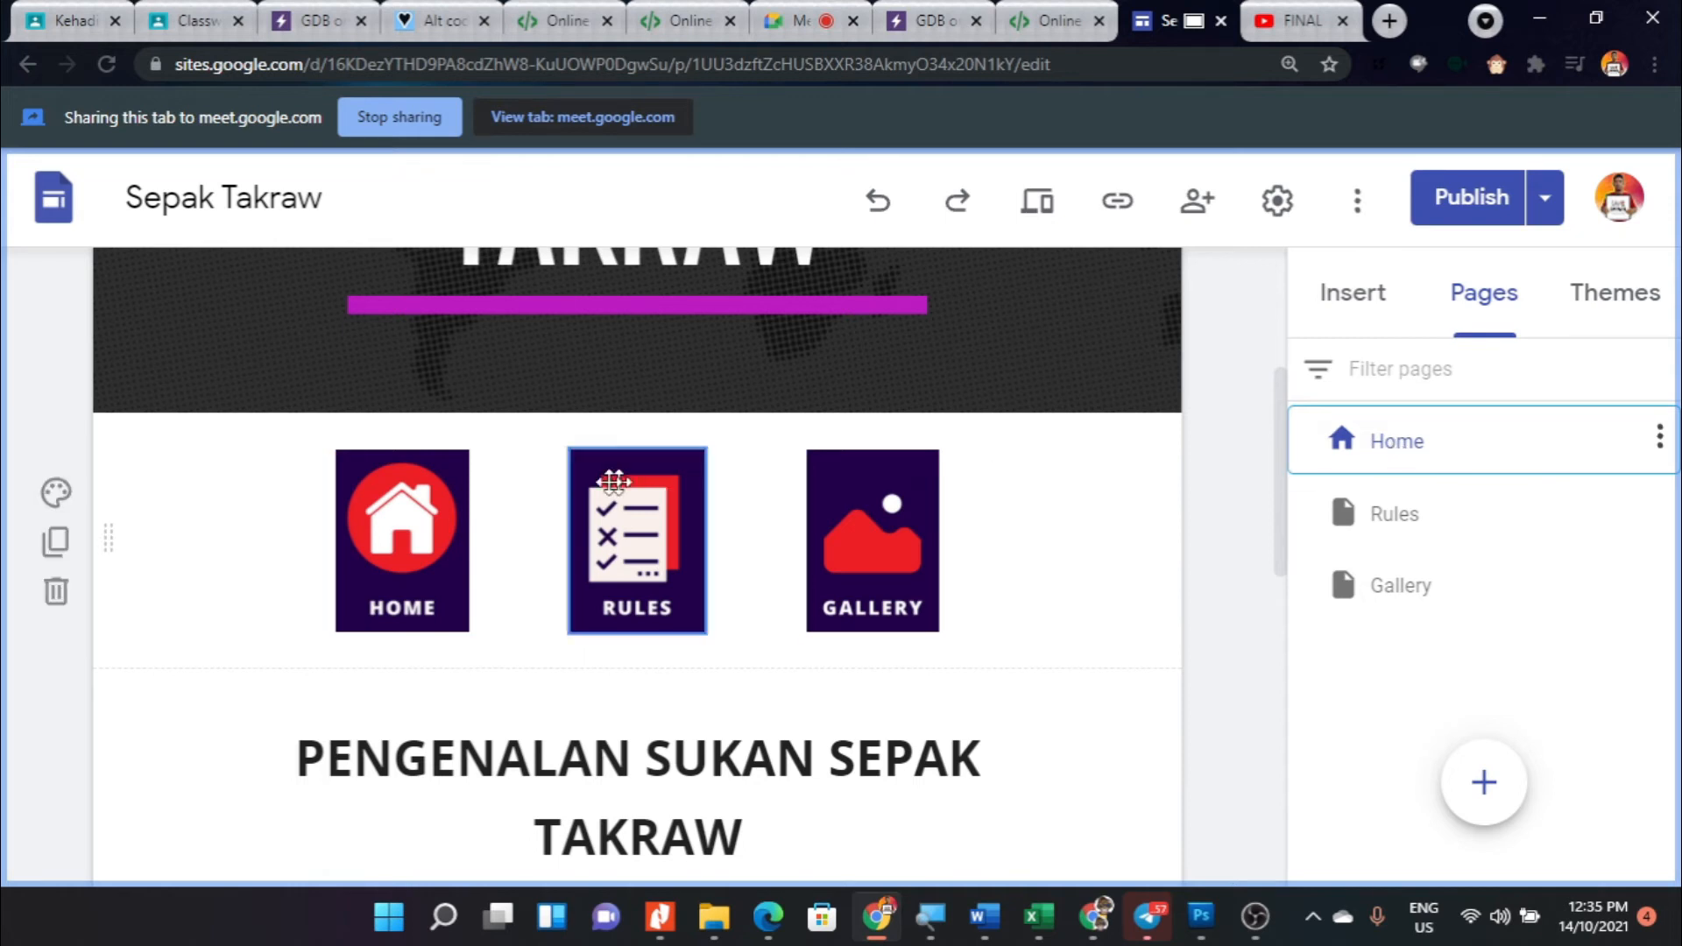
click(413, 495)
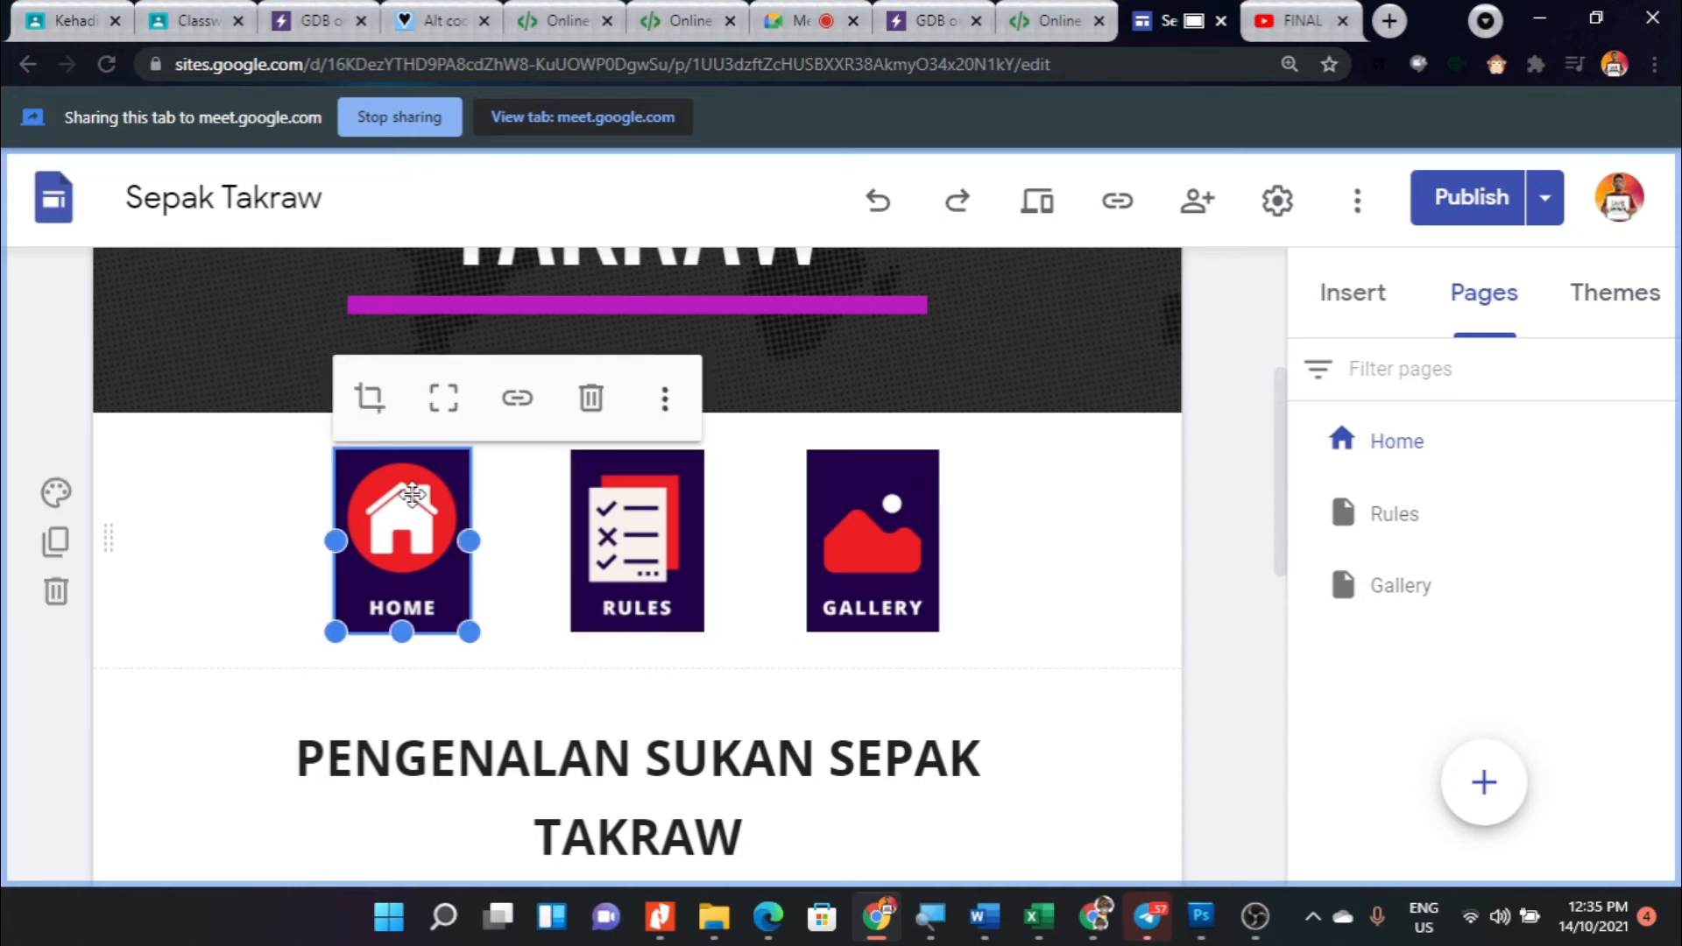
click(517, 398)
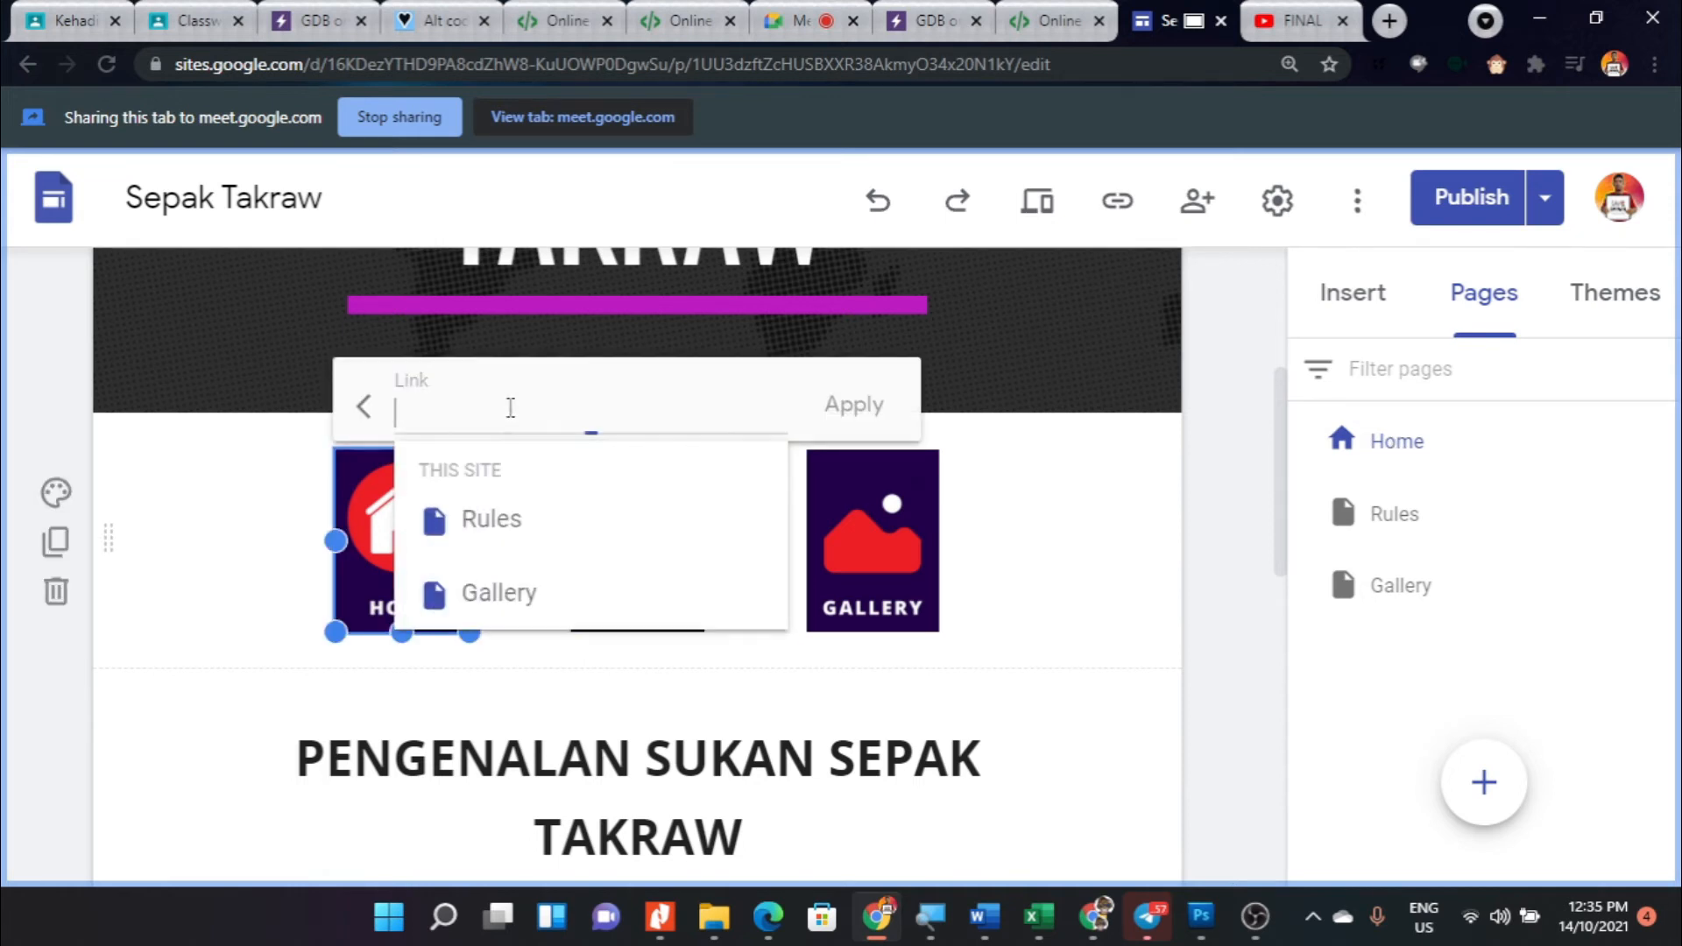
click(1235, 533)
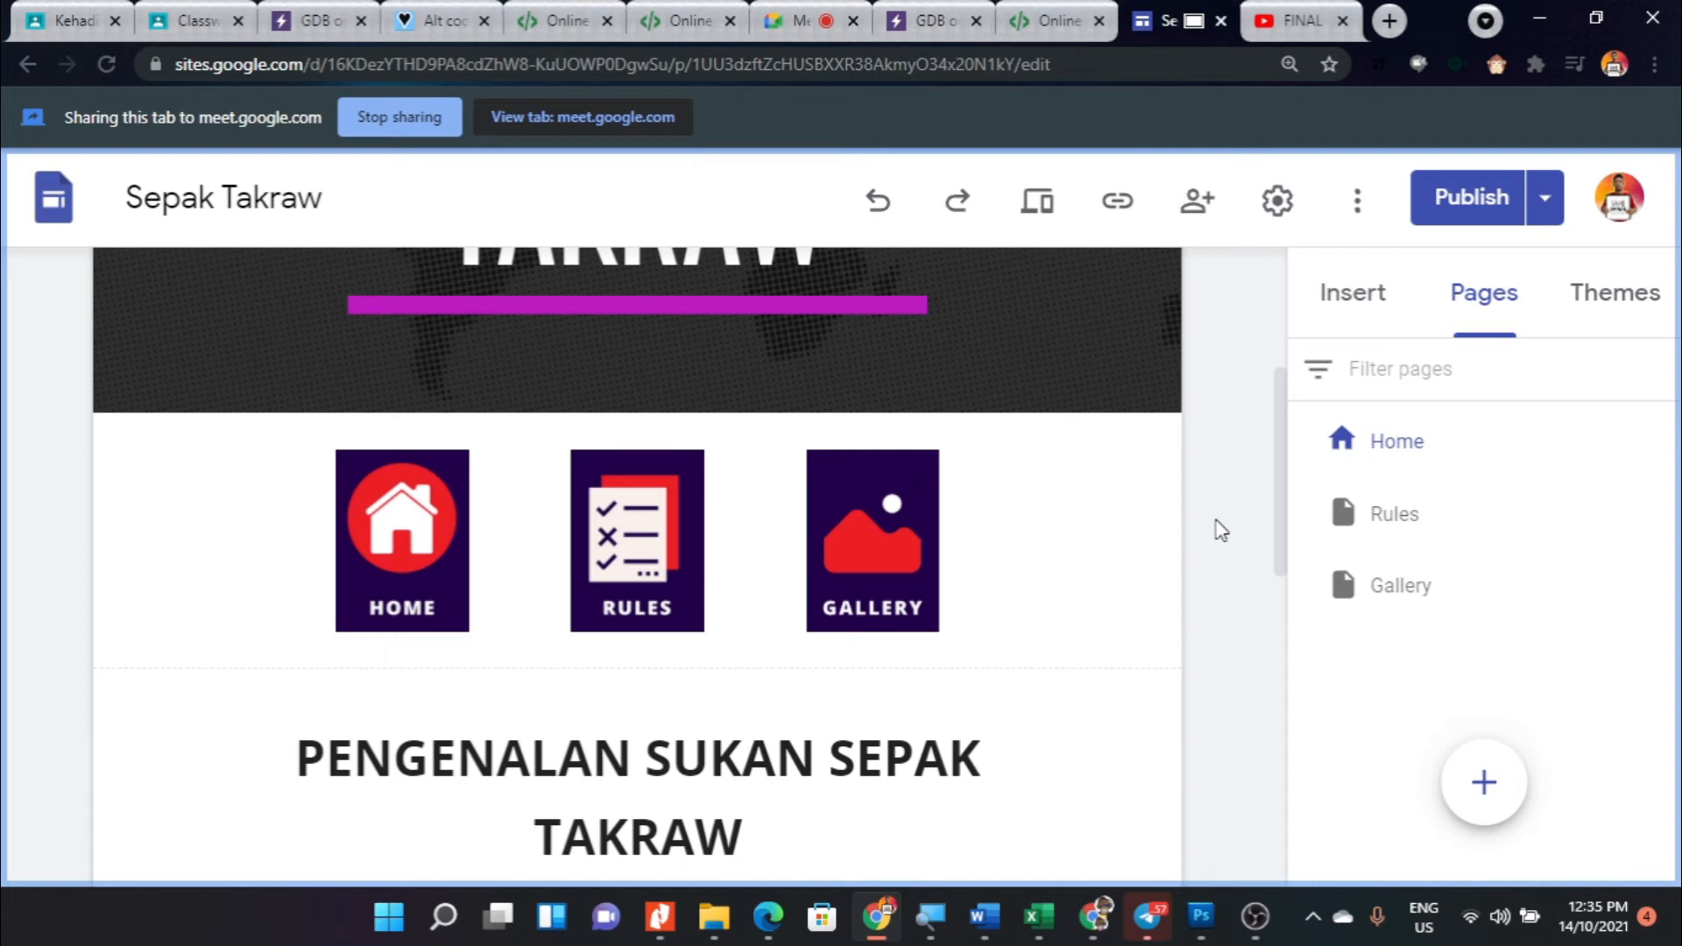
click(422, 565)
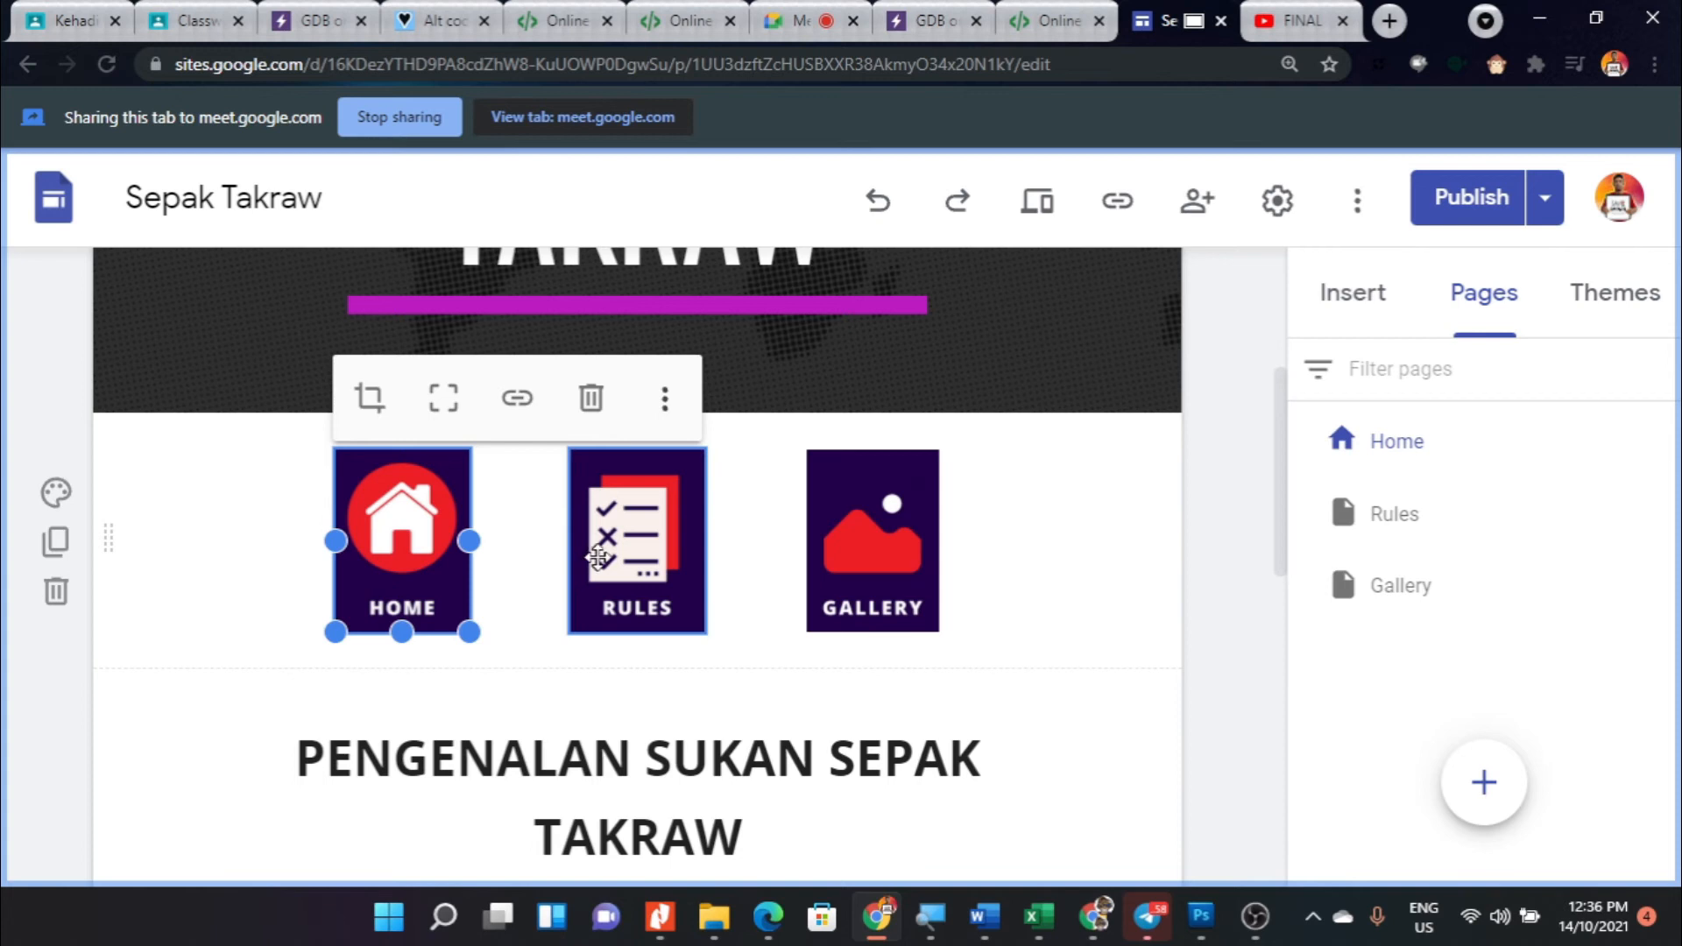
- Link the RULES image button beneath the Home page header to the site's Rules page
click(636, 532)
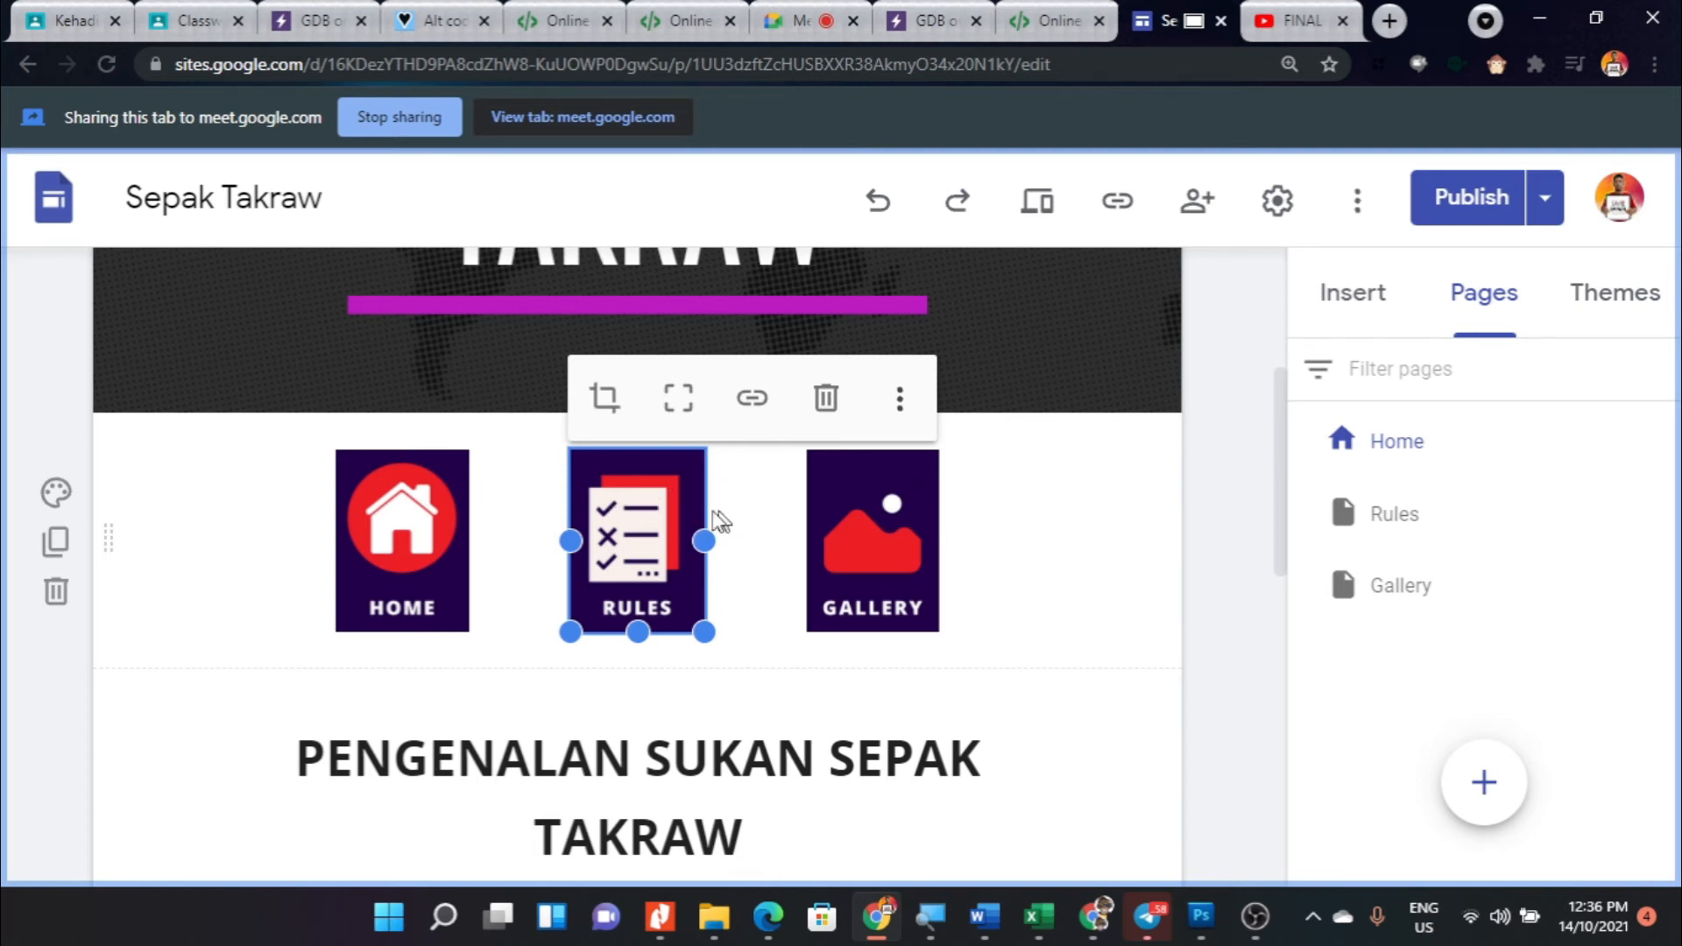
click(751, 401)
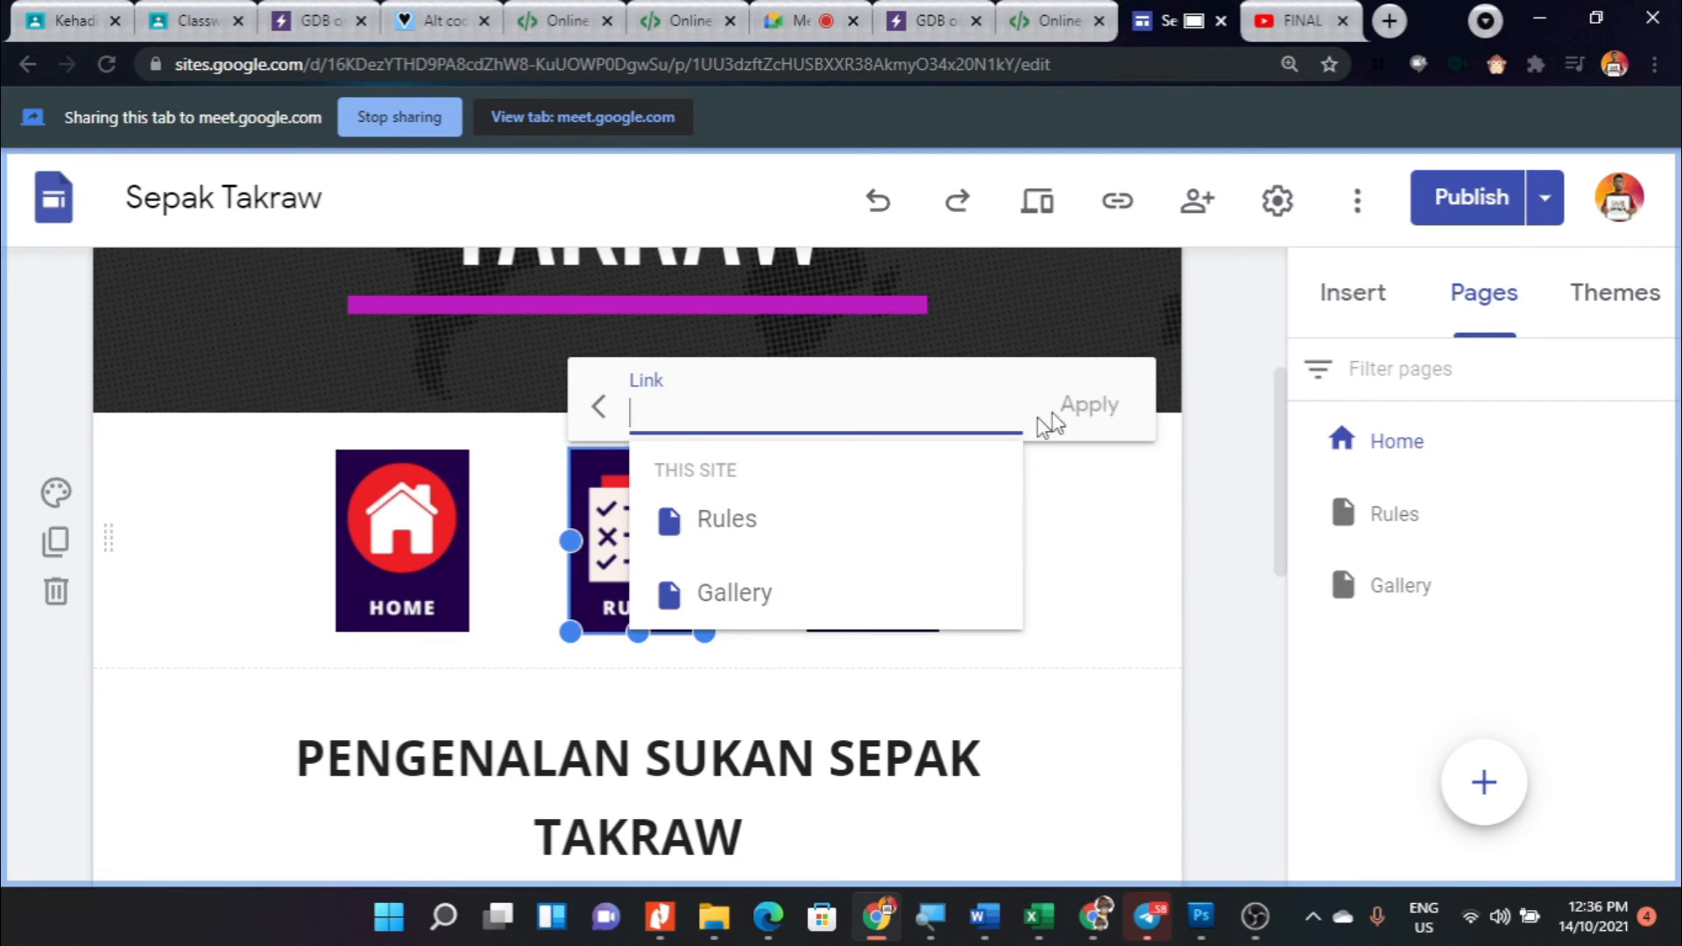
click(720, 529)
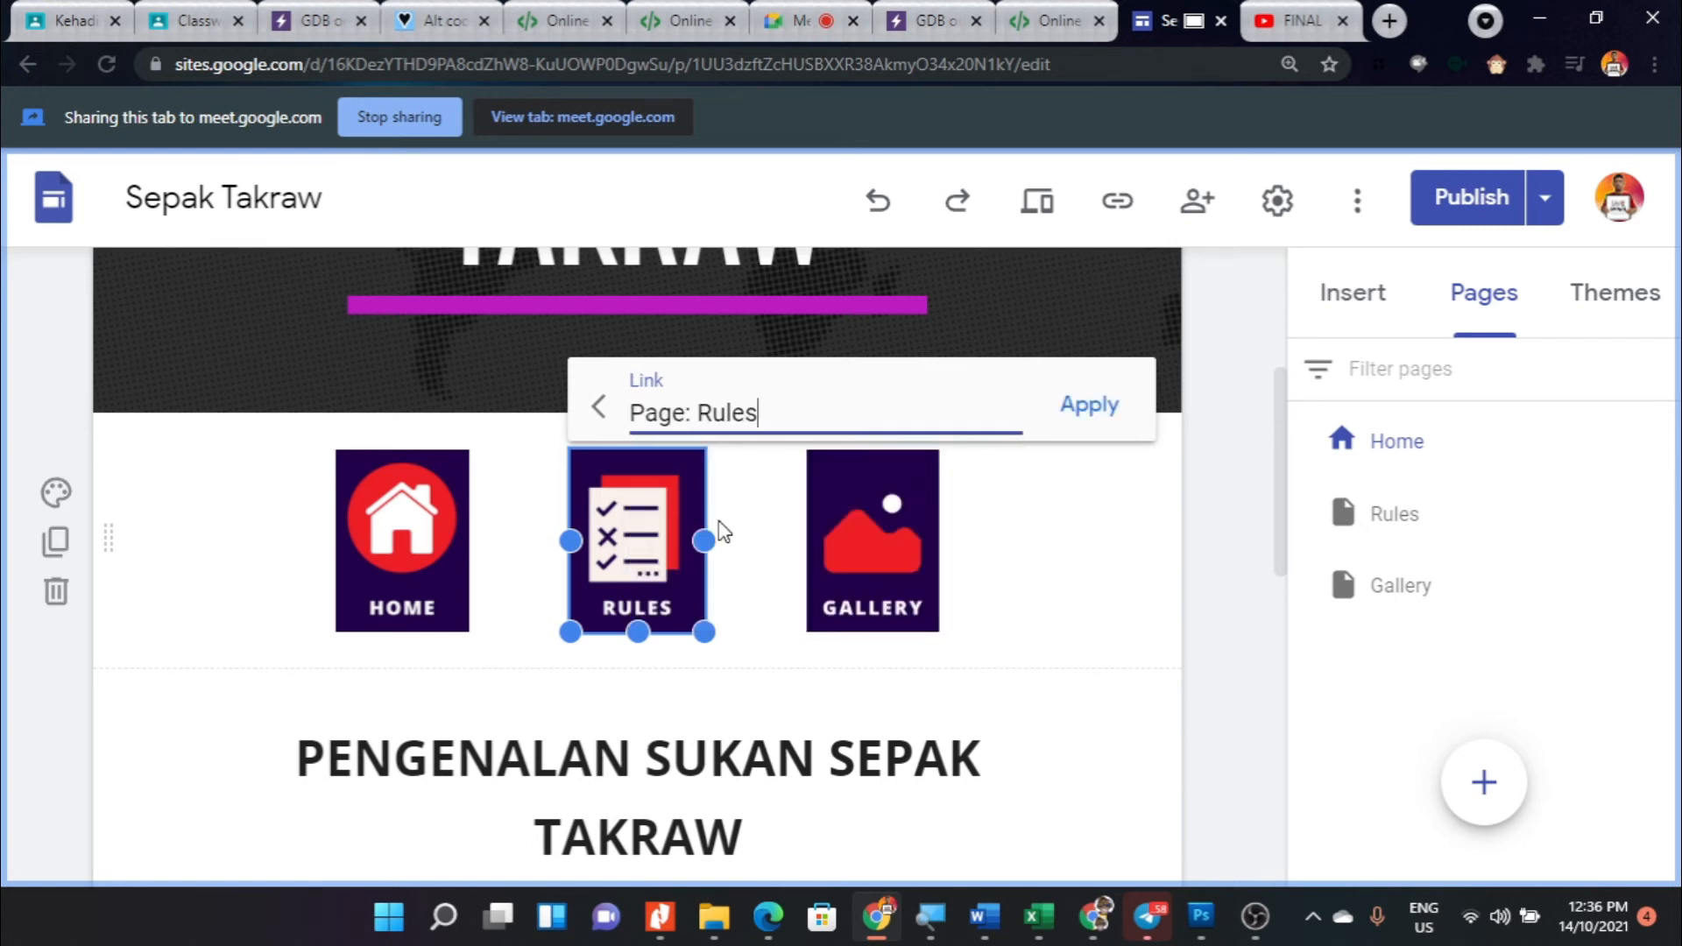
click(1089, 421)
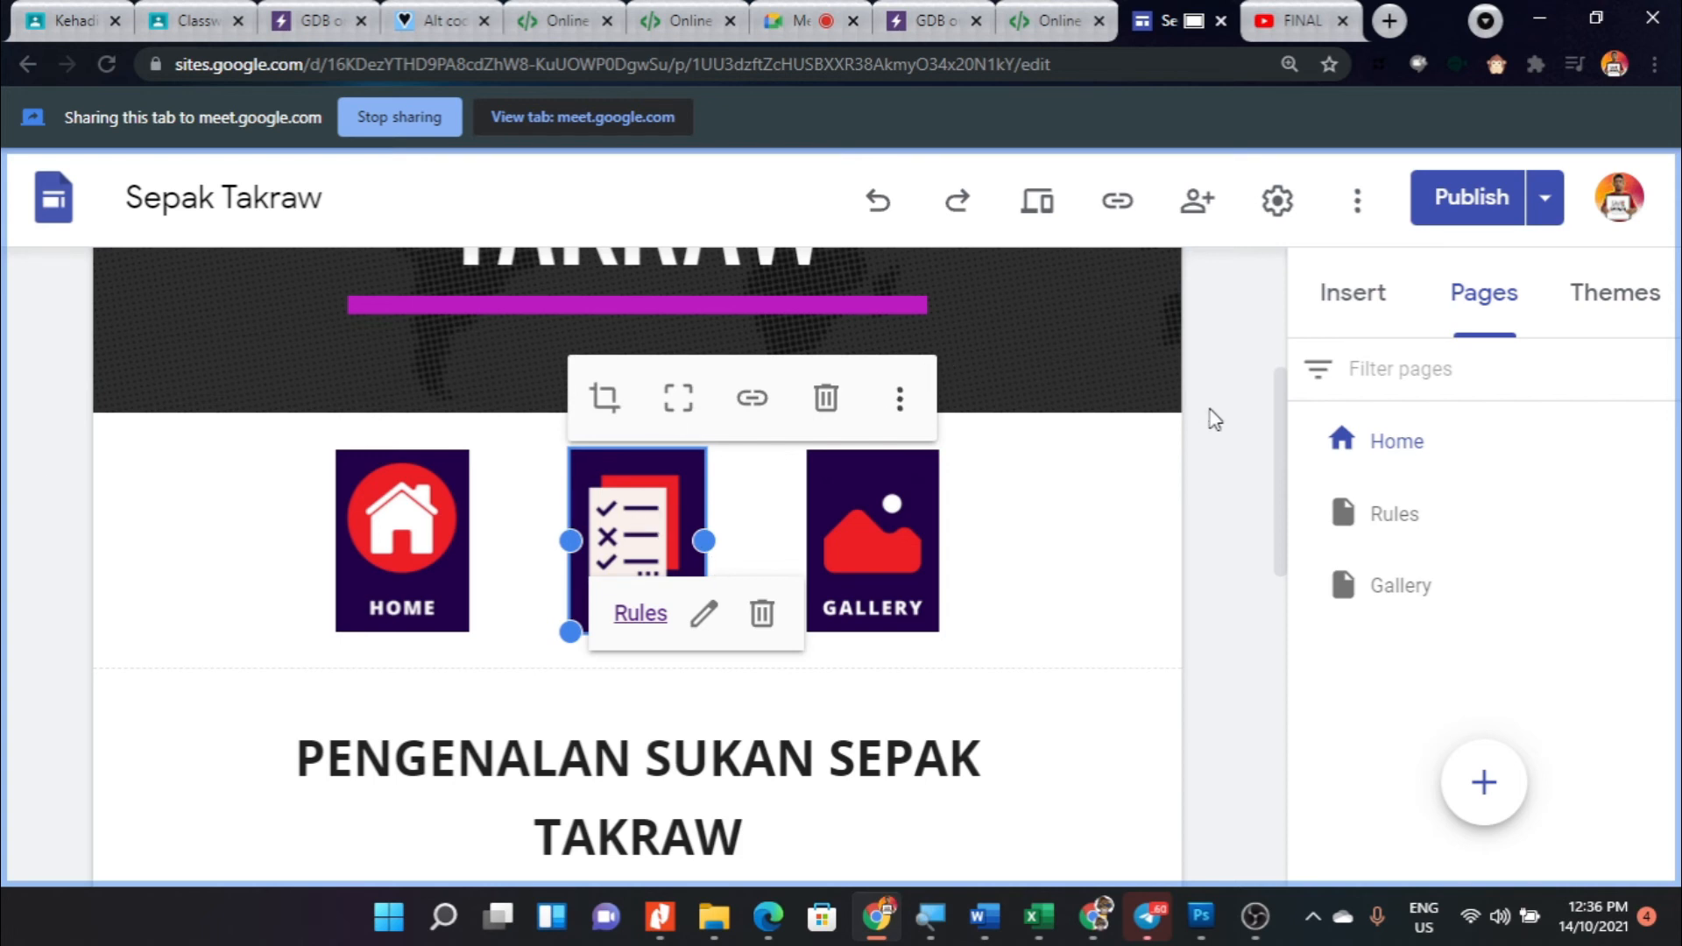
- Link the GALLERY image button beneath the Home page header to this site's Gallery page
click(896, 540)
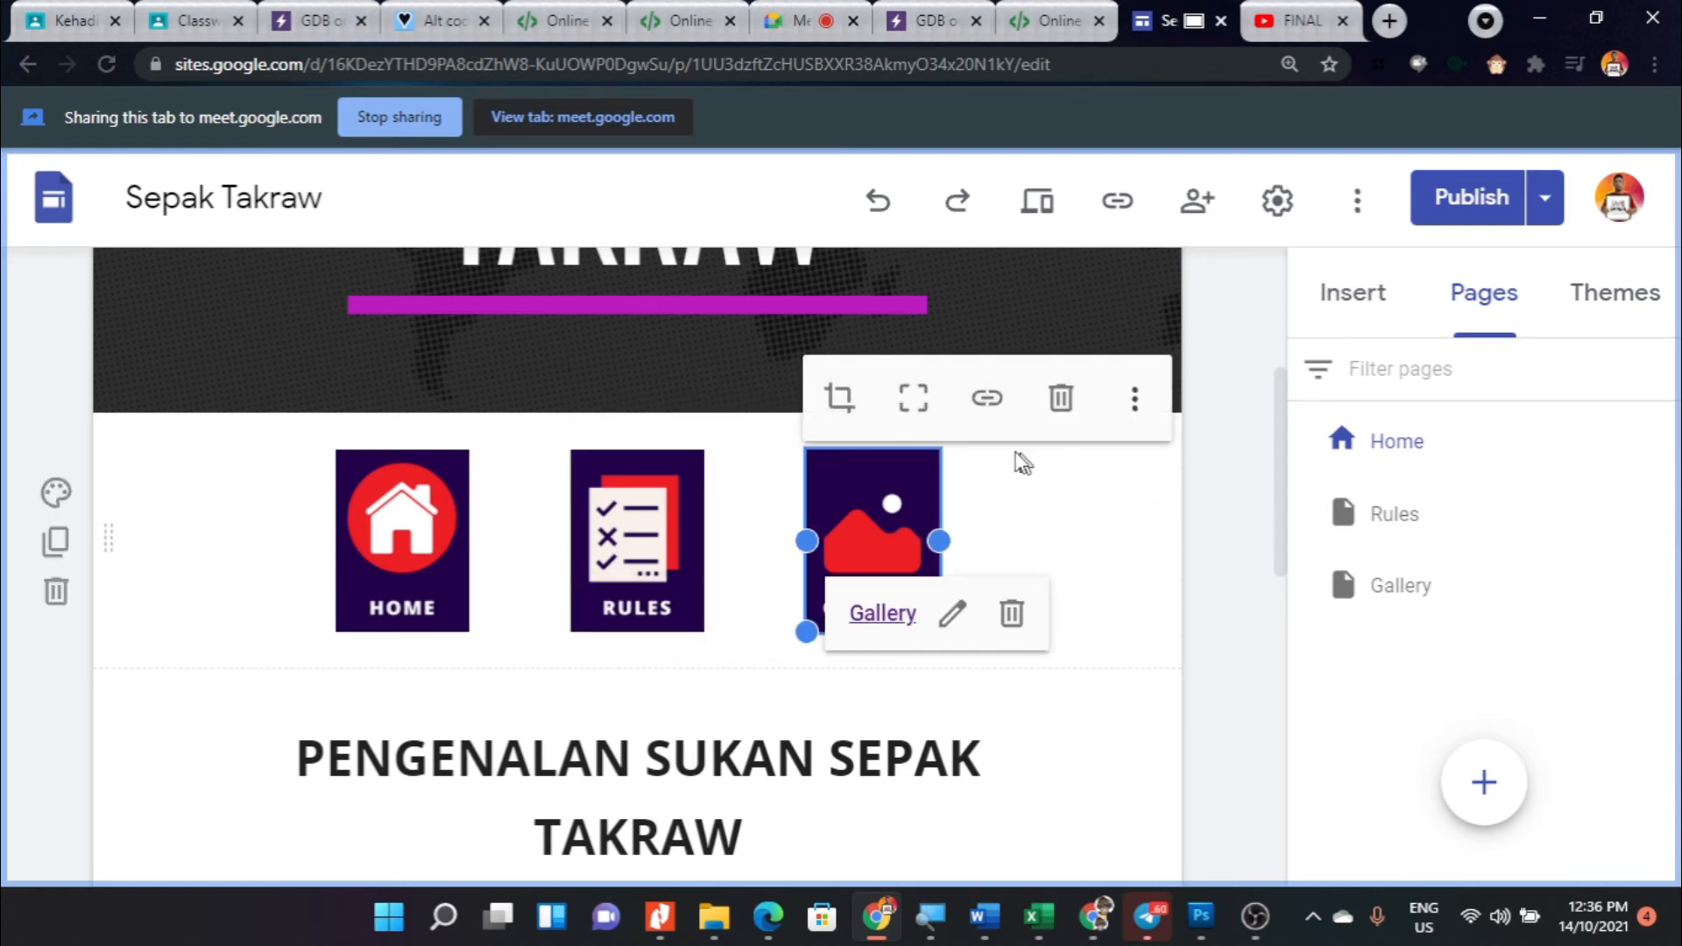
click(990, 410)
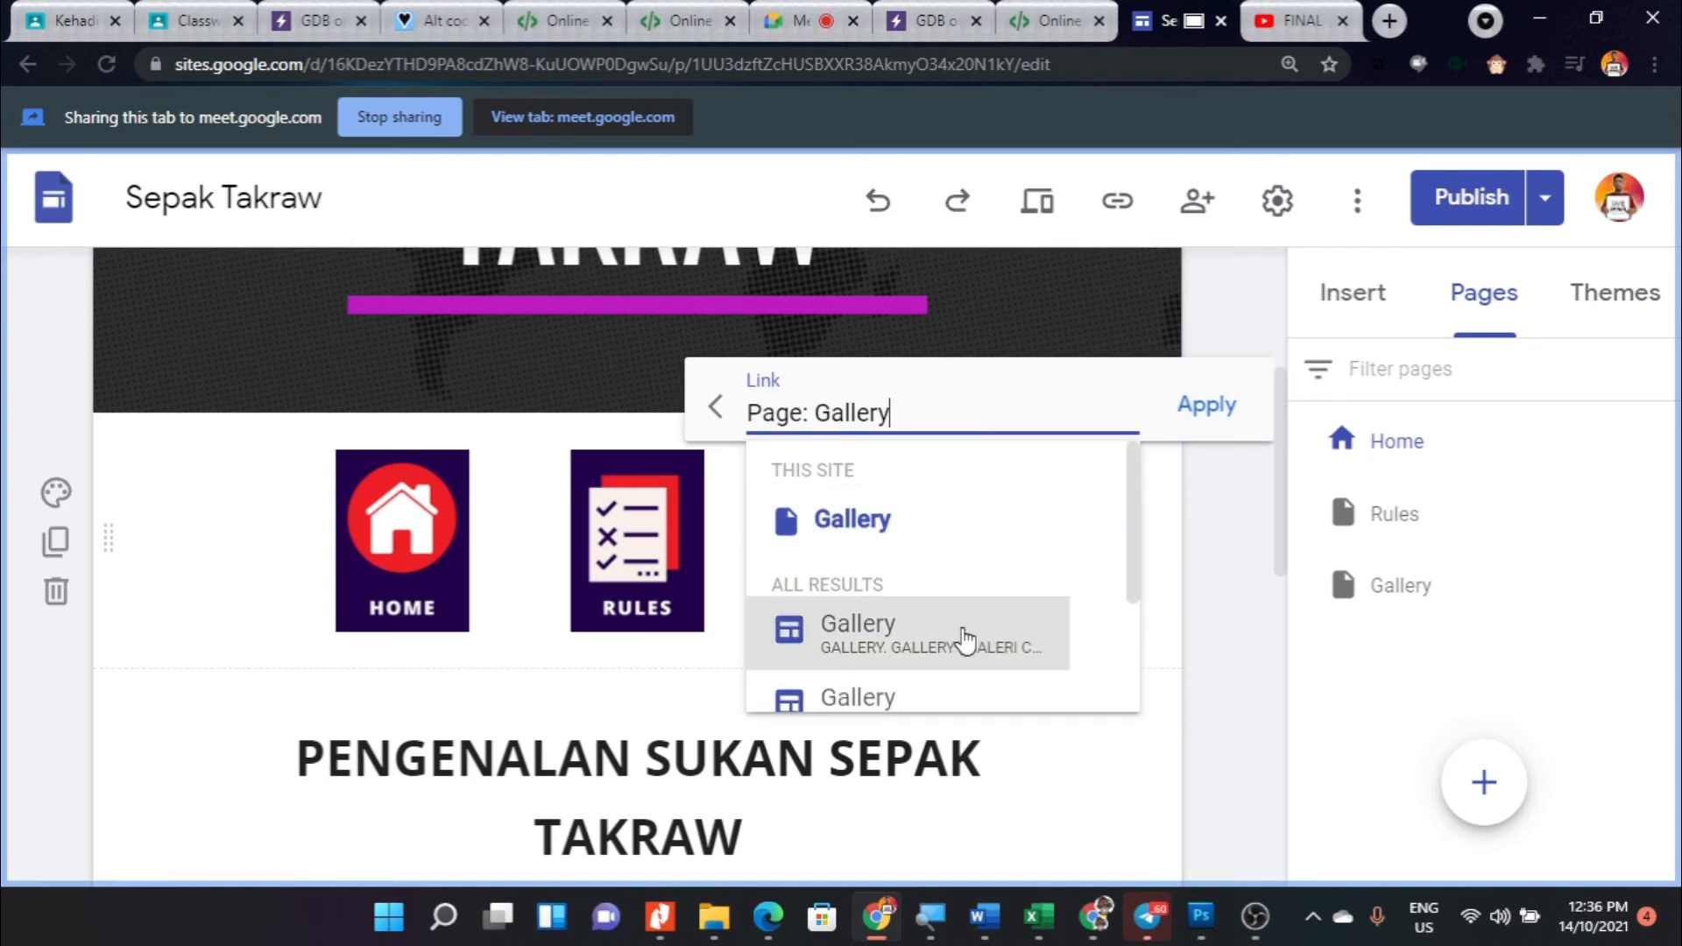
click(883, 530)
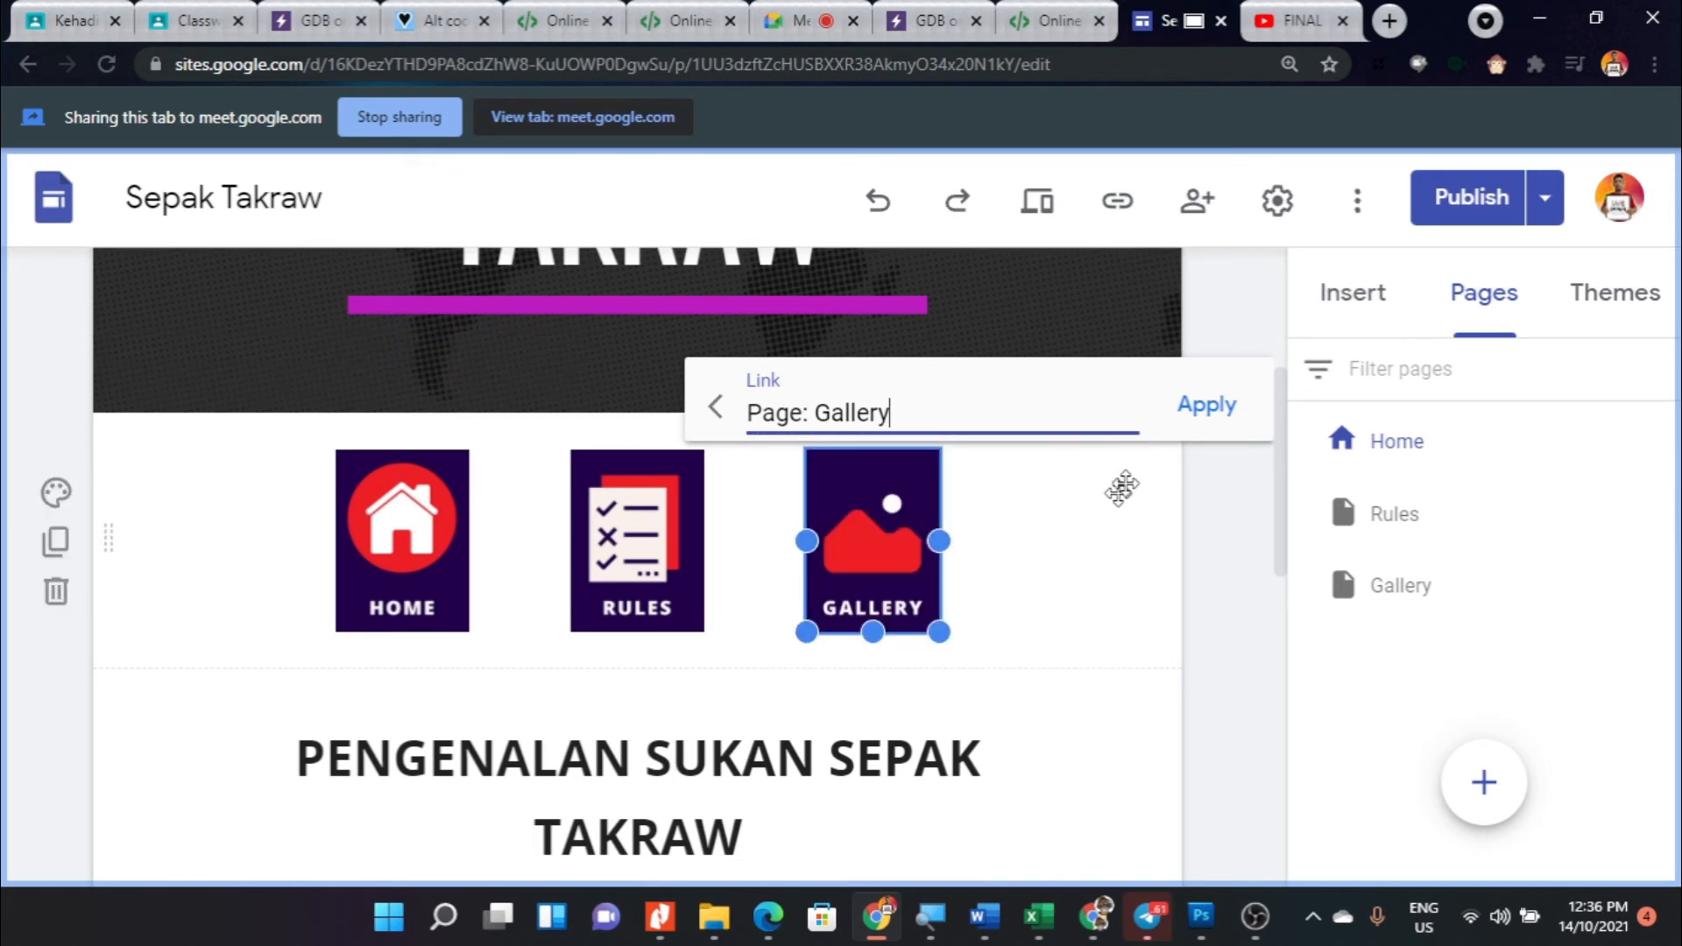
key(Return)
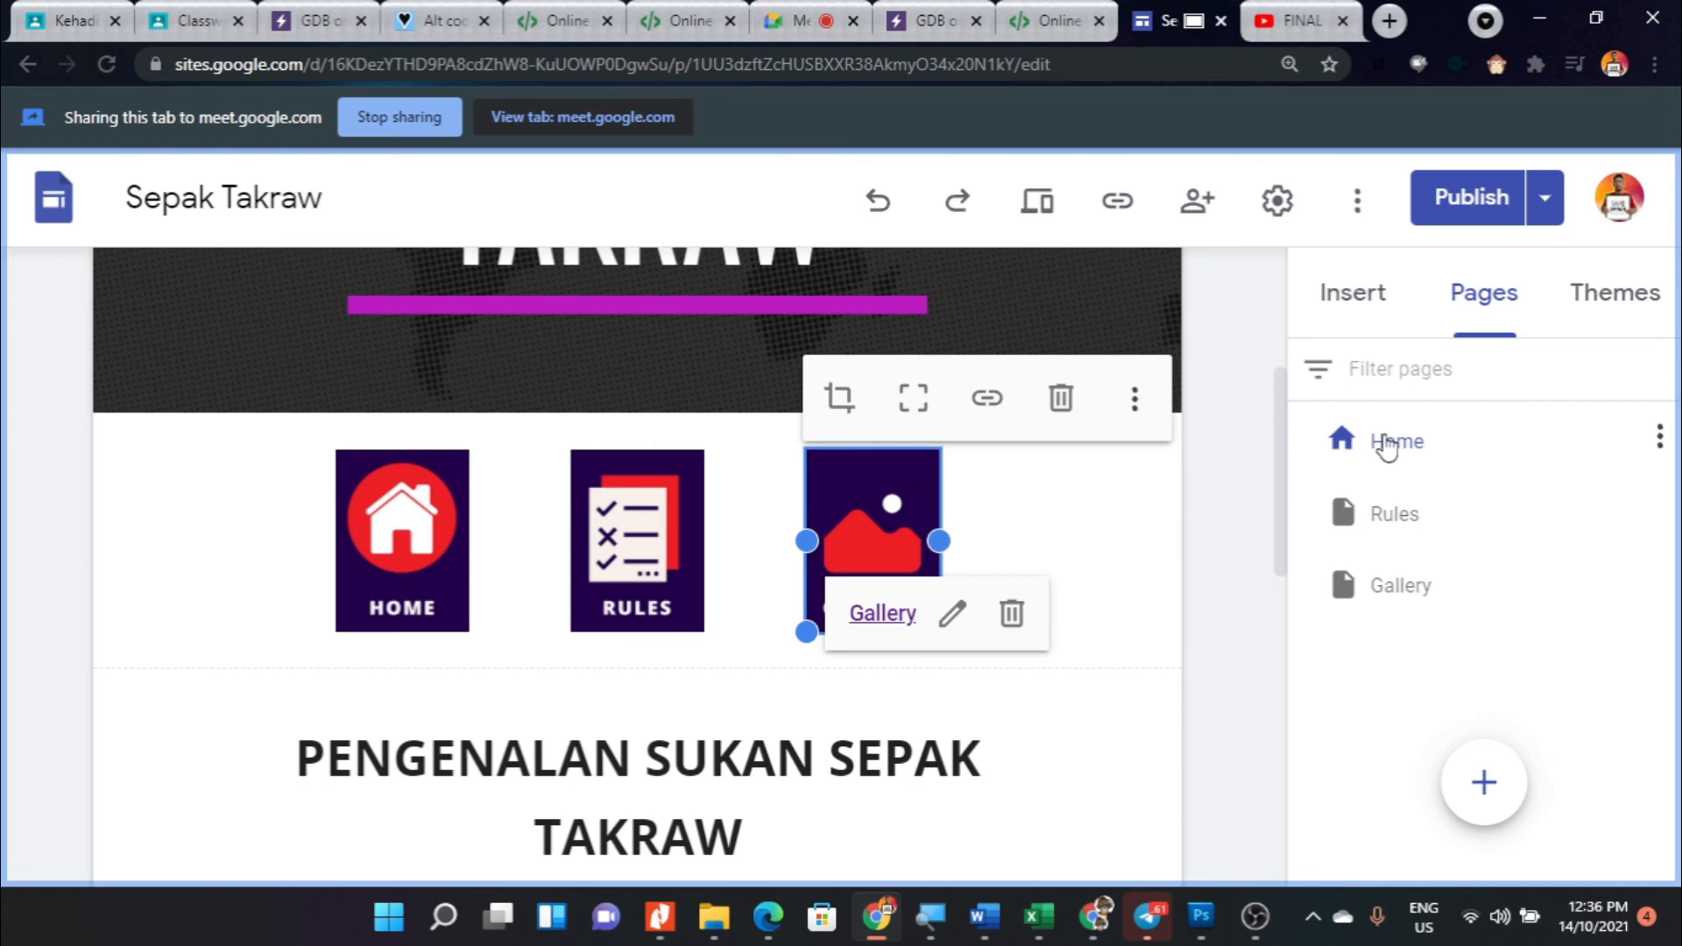
click(1428, 443)
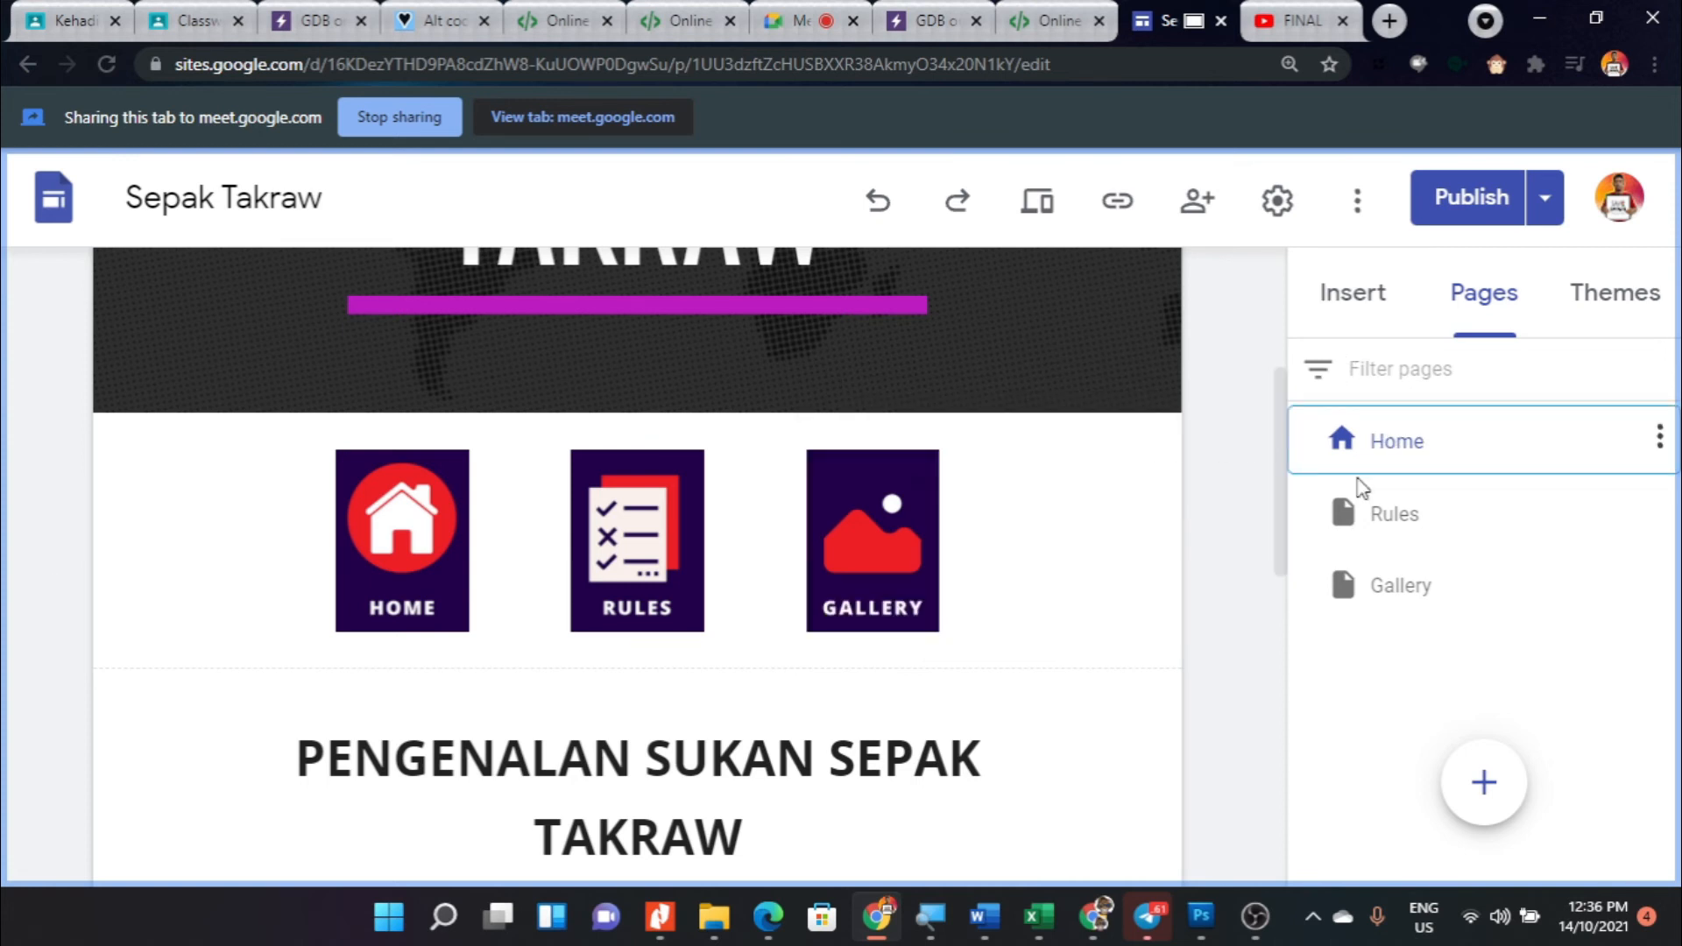
- On the Rules page, link the HOME image button beneath the header to the site's Home page
click(1398, 517)
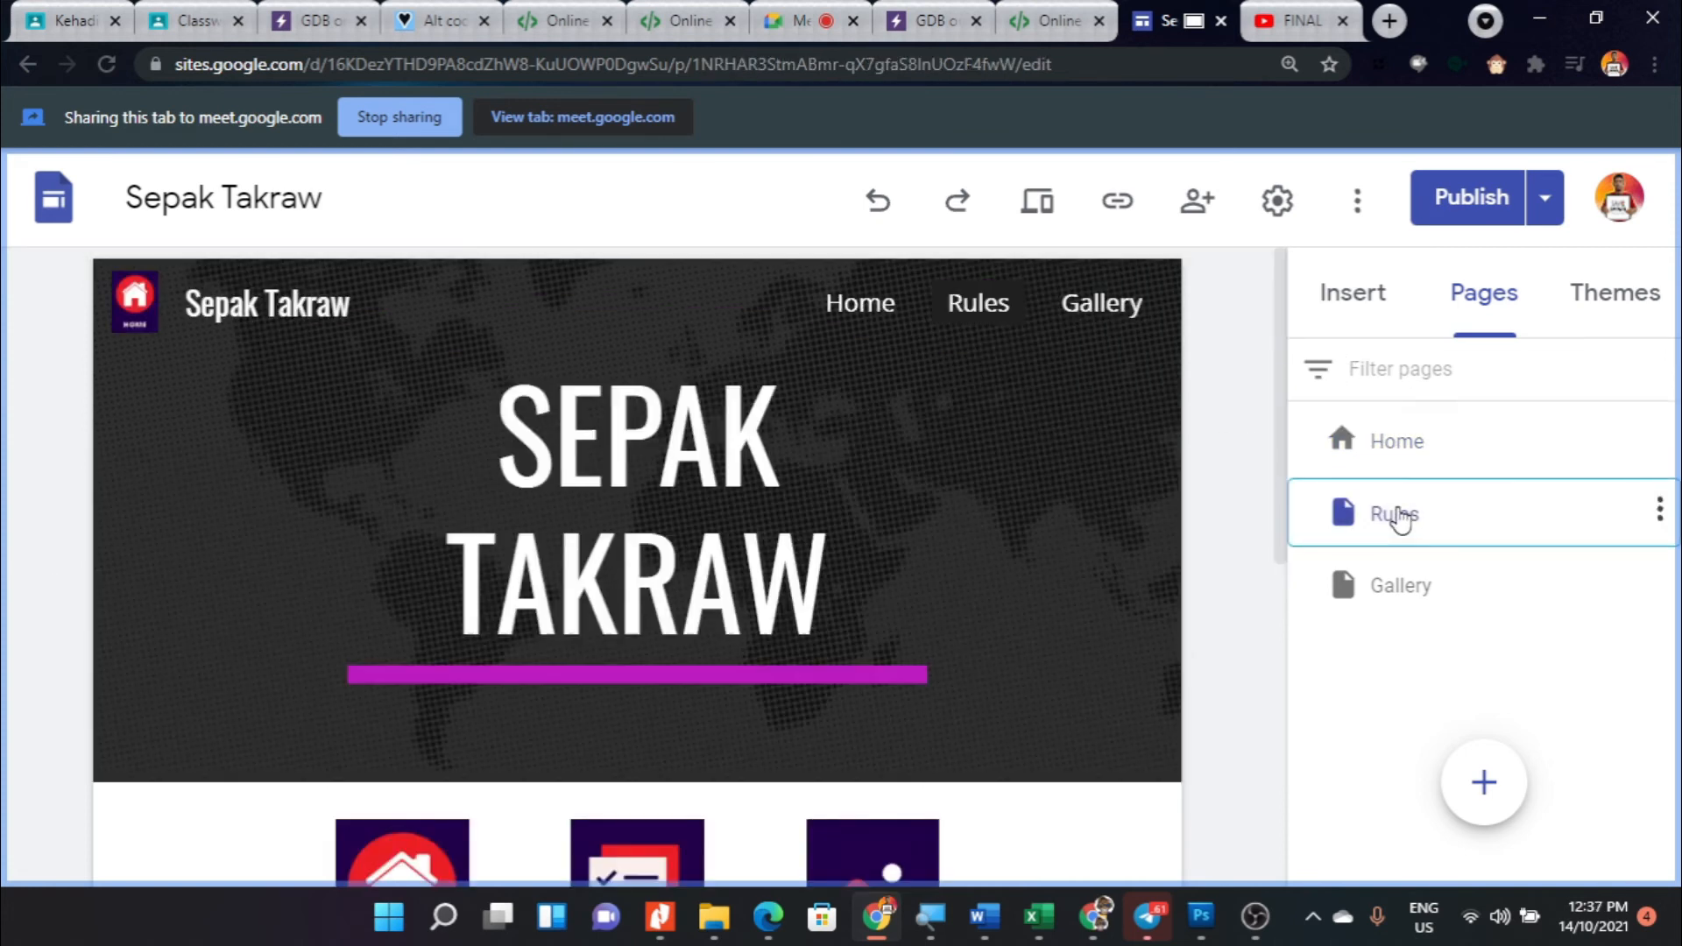
scroll(964, 569, down, 5)
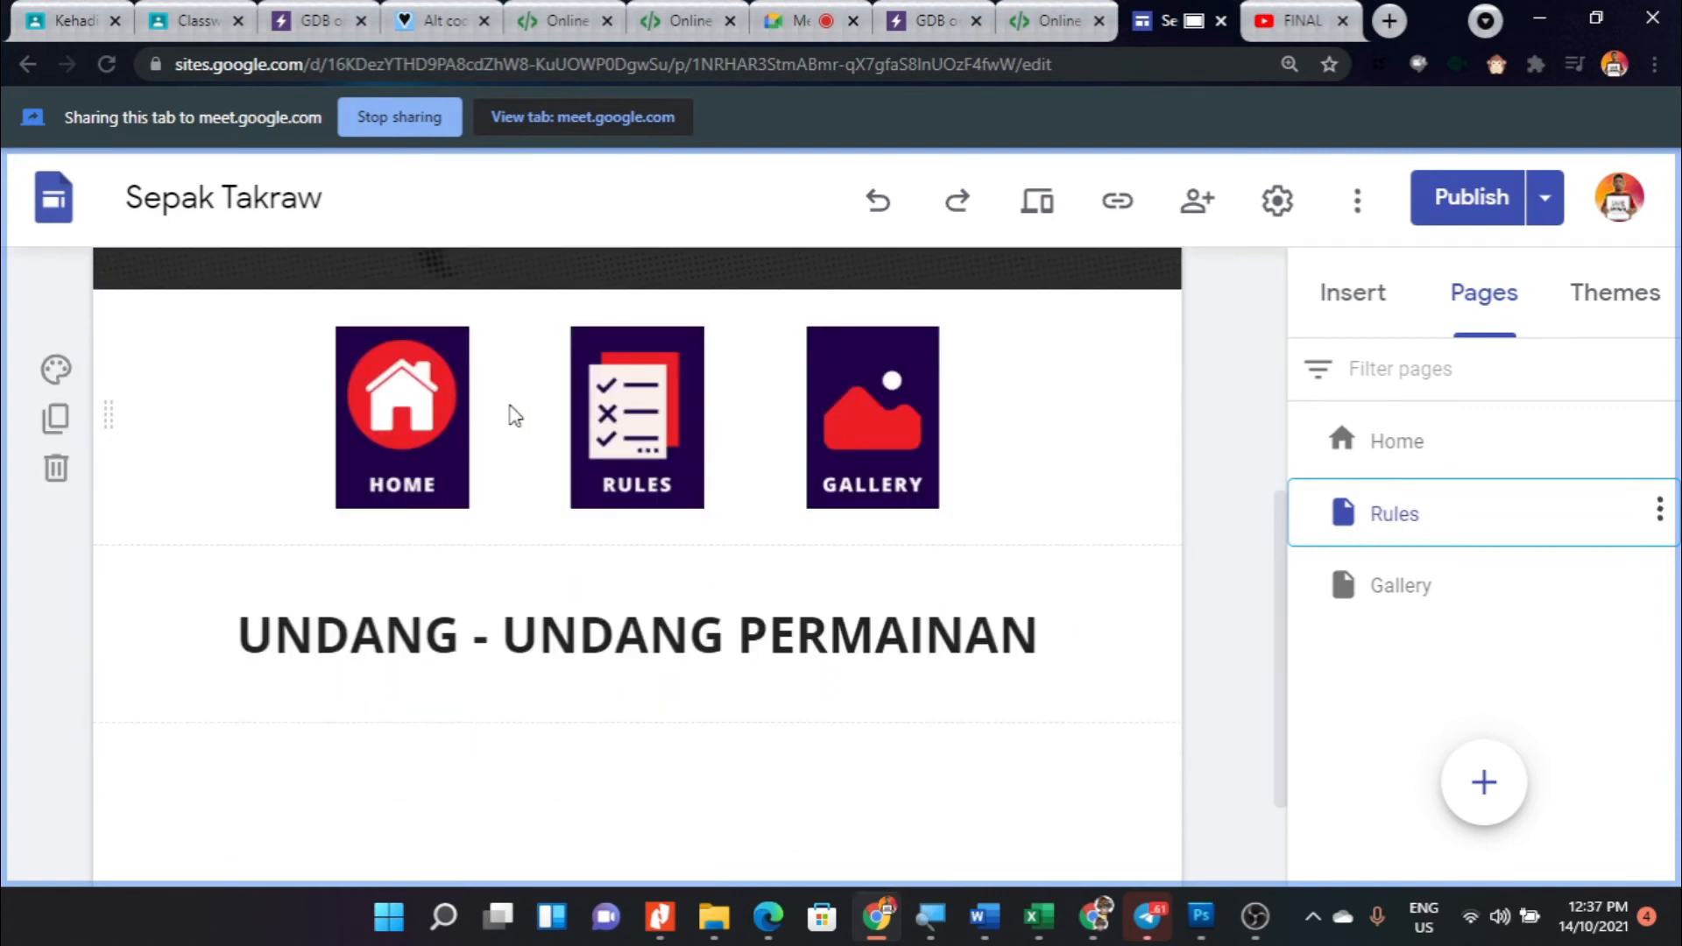
click(645, 405)
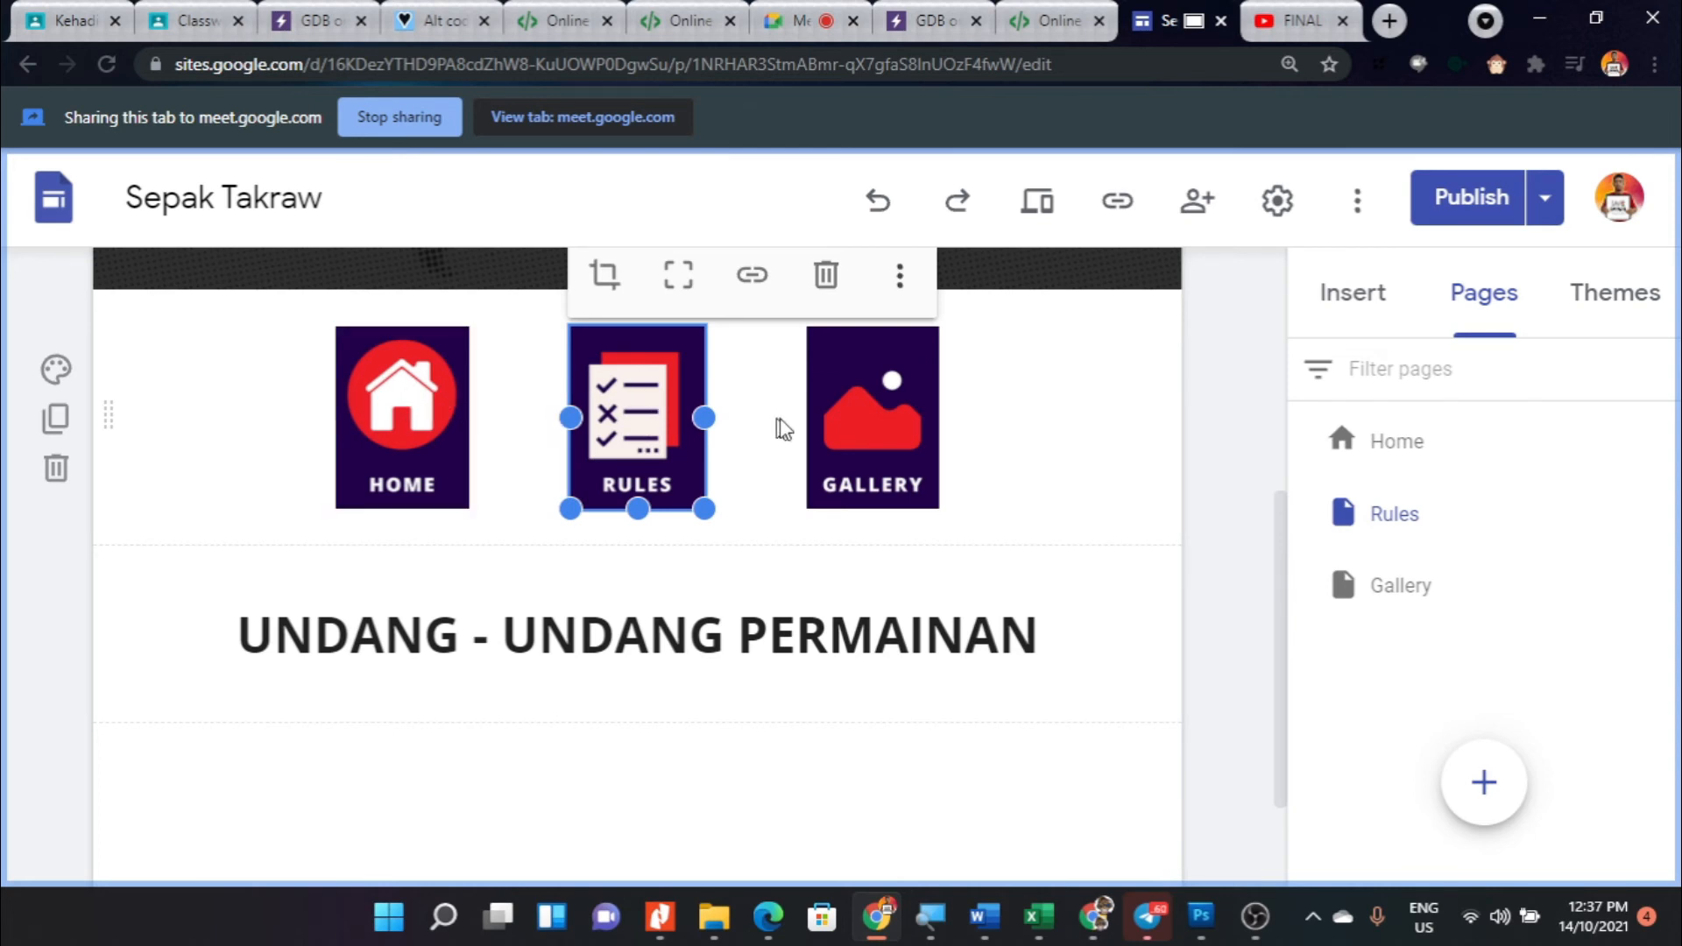
click(416, 390)
click(522, 280)
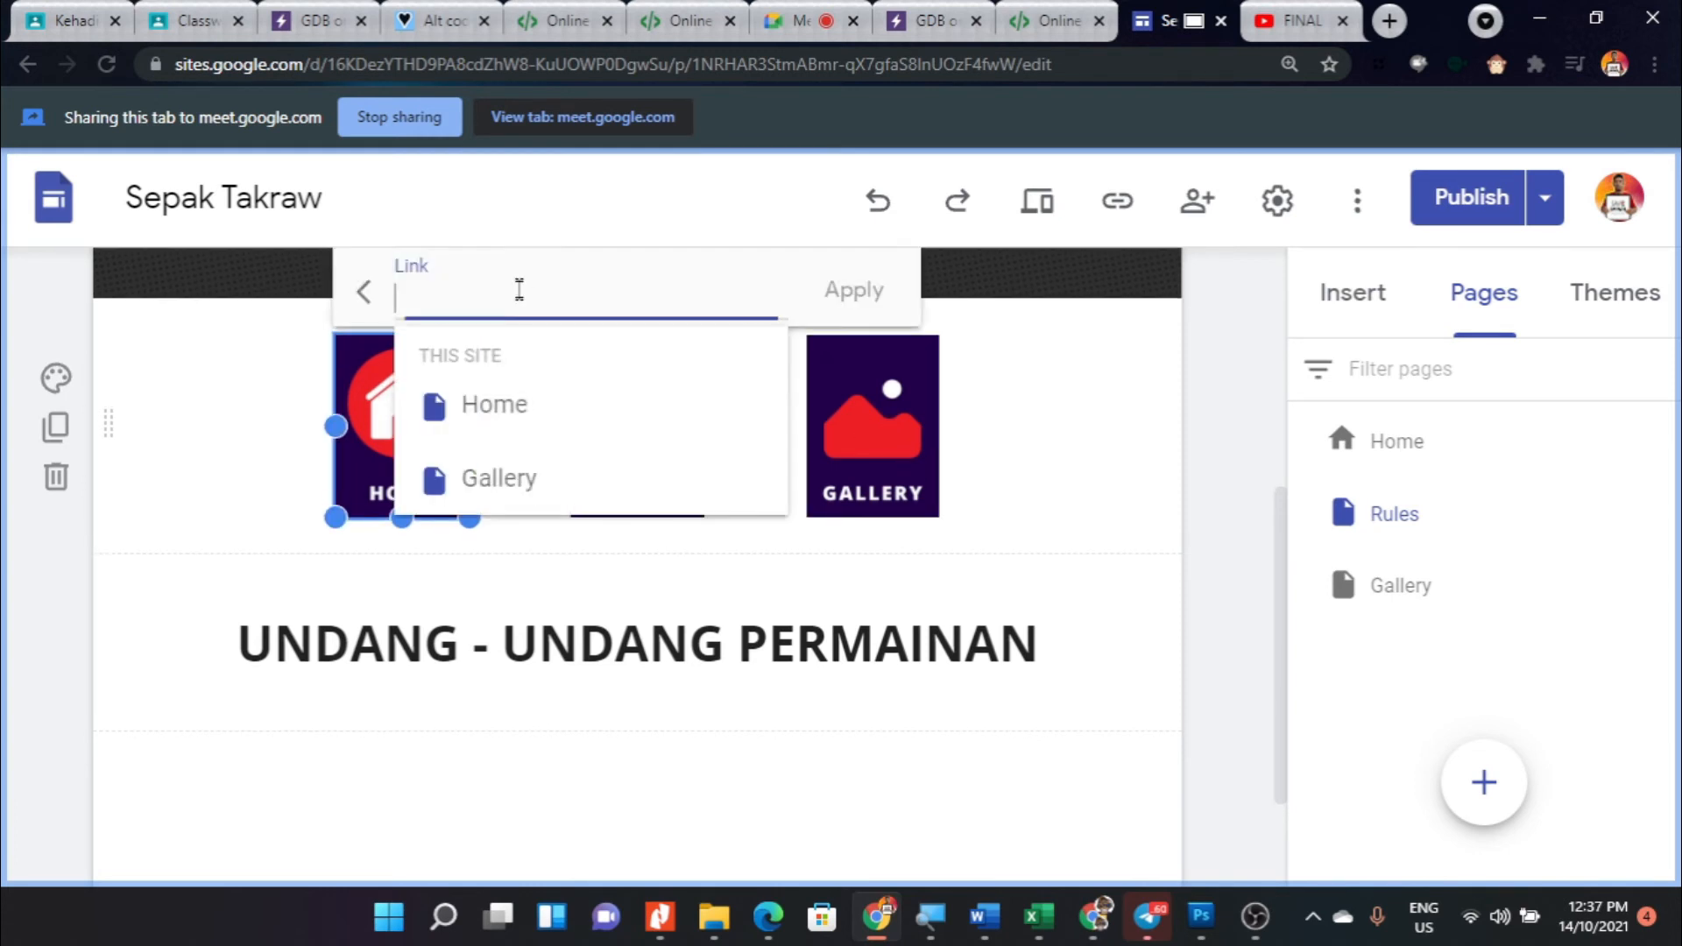
click(524, 412)
click(835, 302)
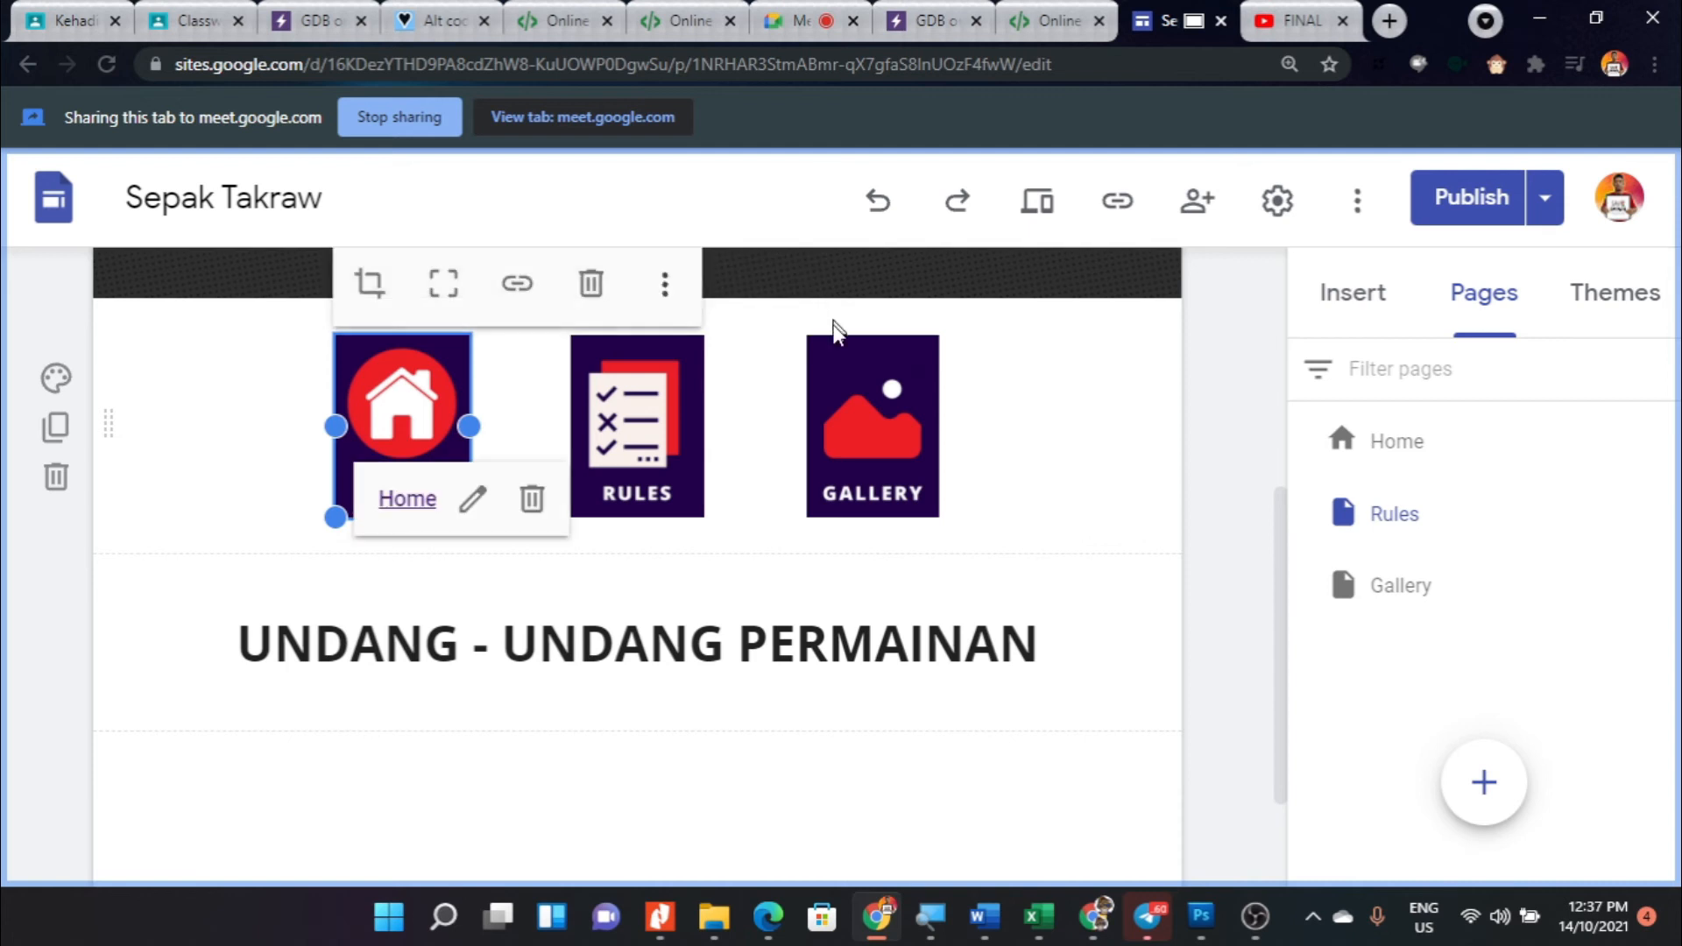
- Link the Rules page's GALLERY image button to the site's Gallery page
click(885, 412)
click(976, 285)
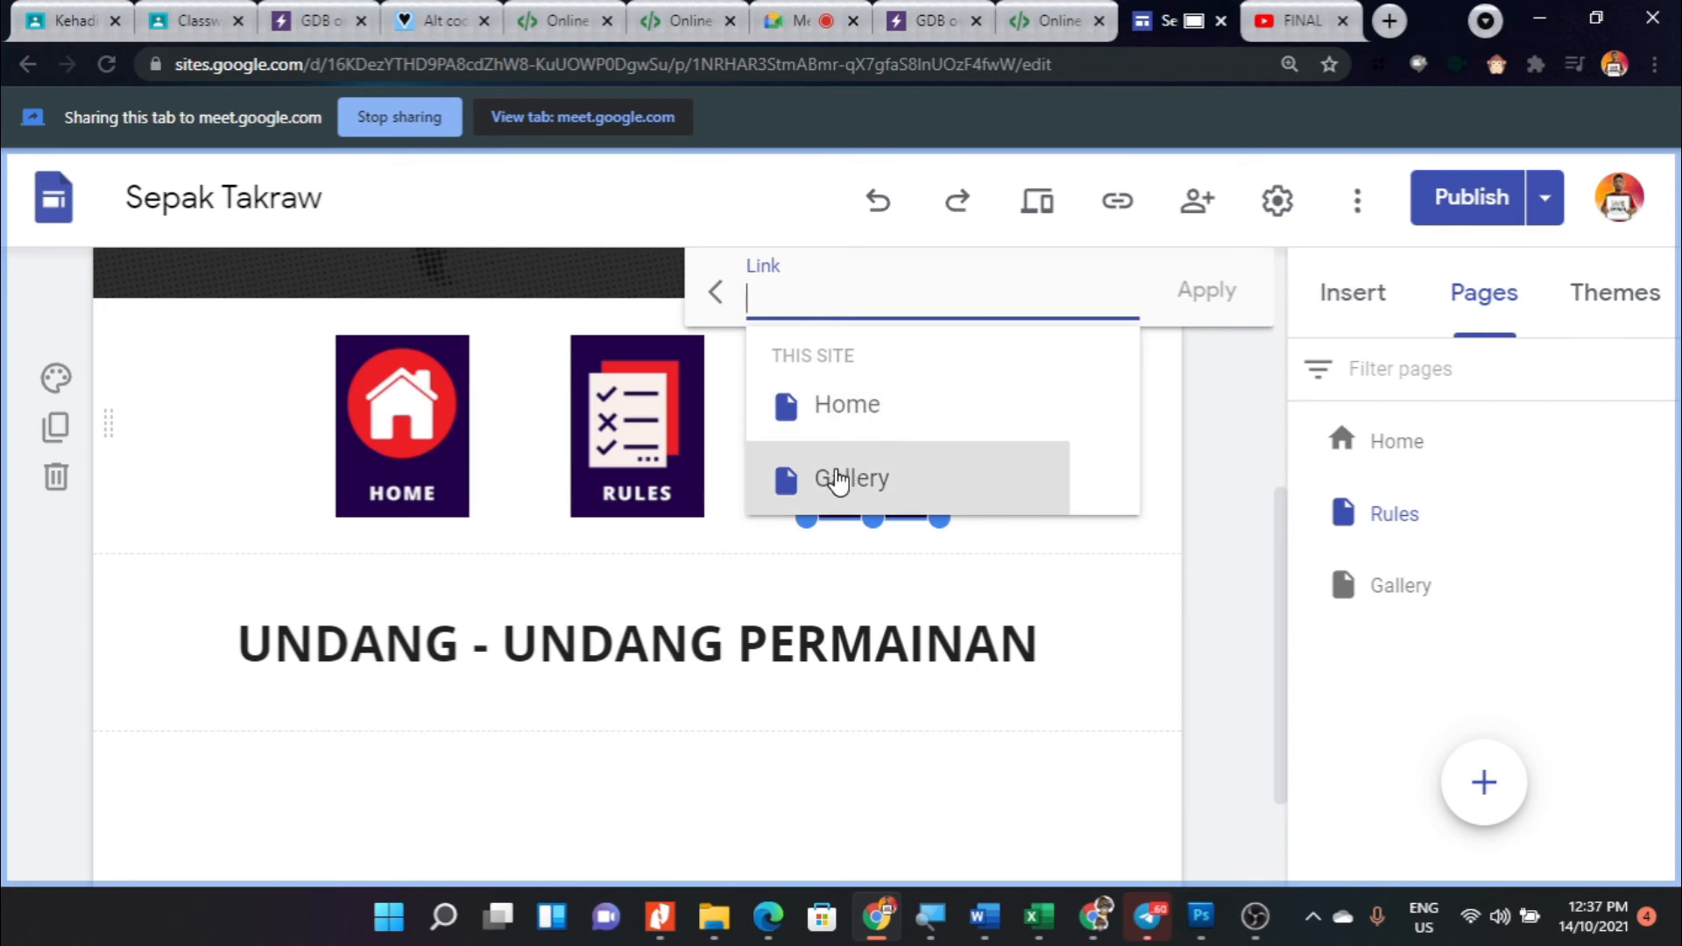
click(836, 480)
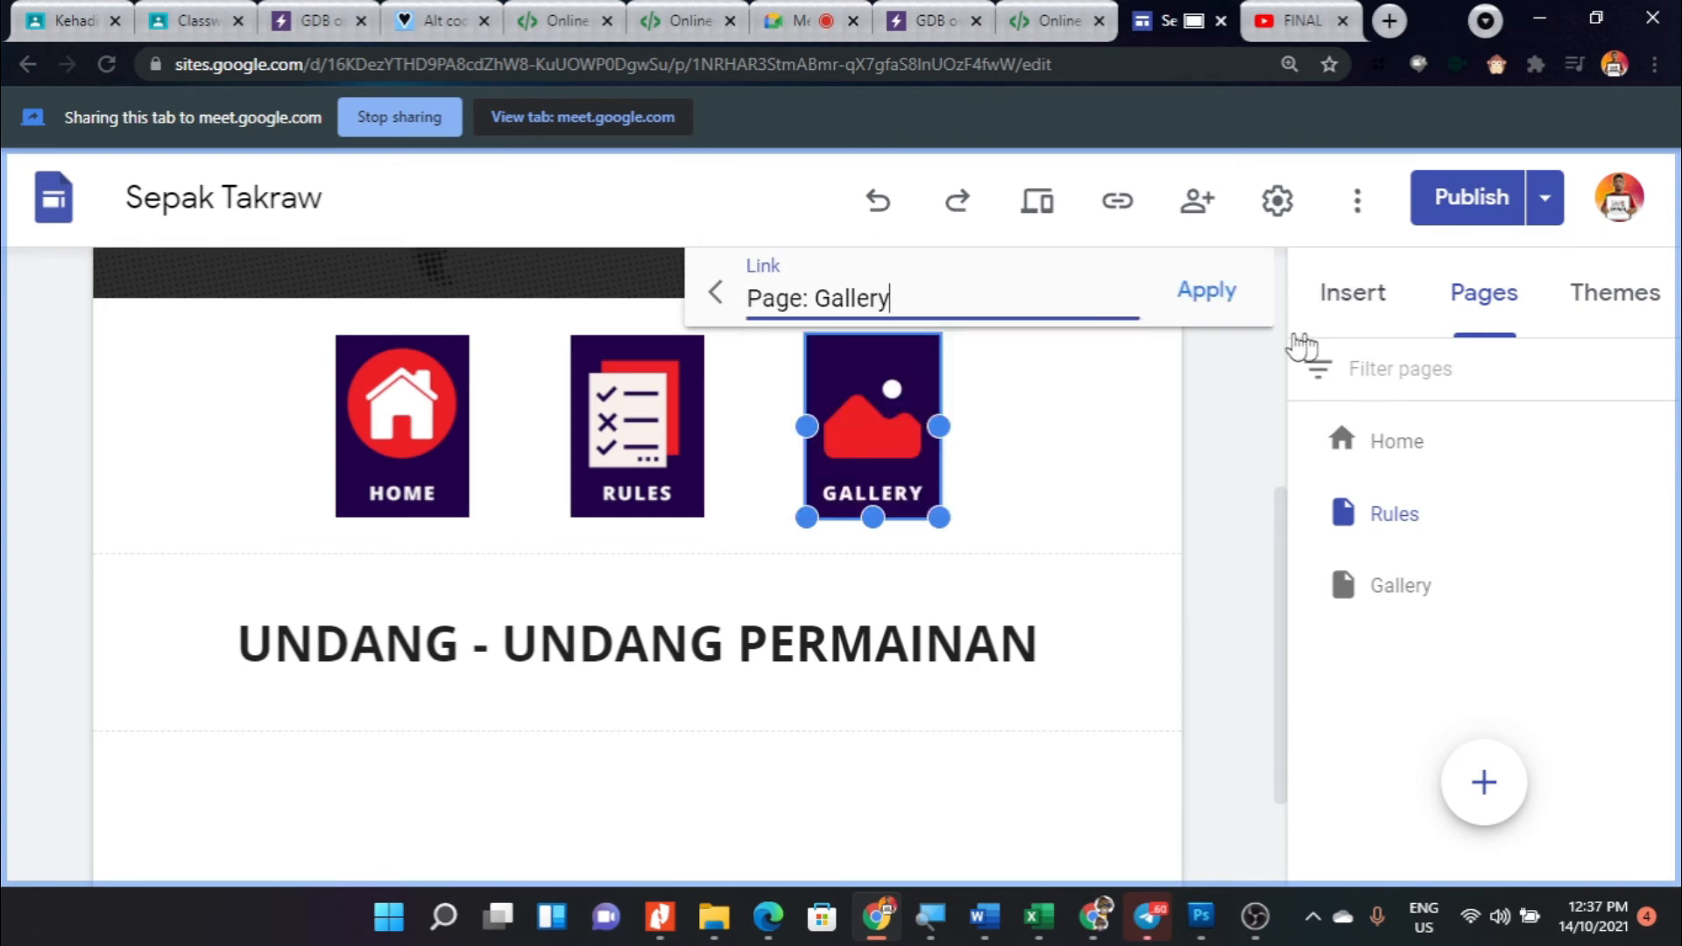
click(1209, 302)
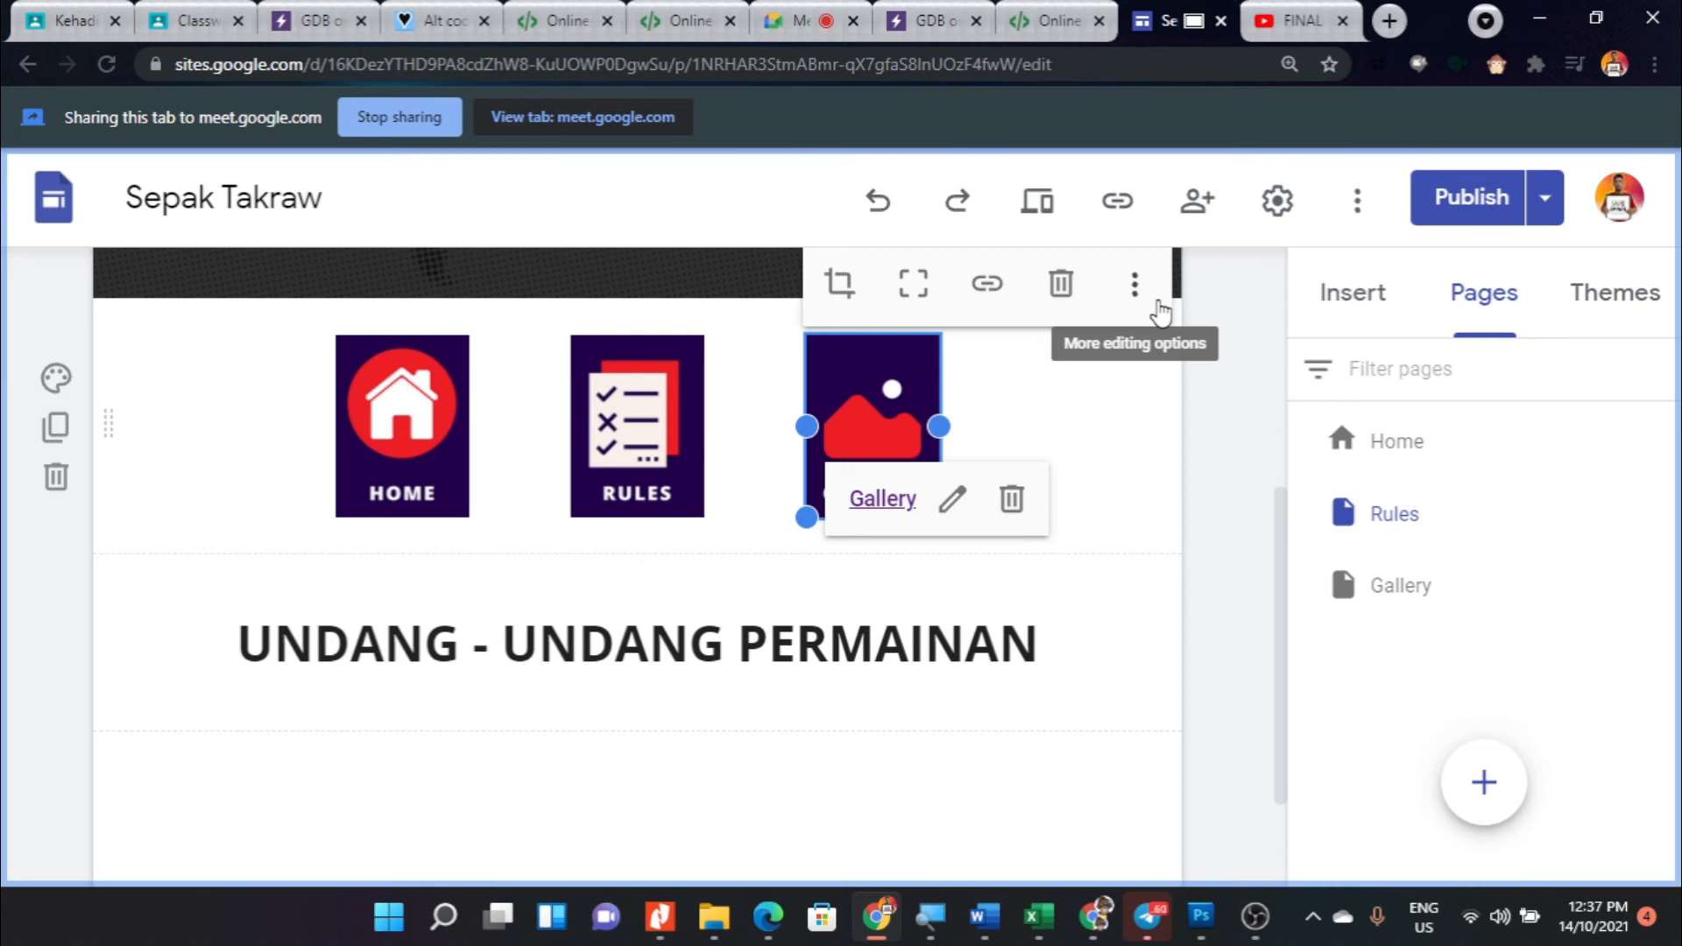
click(1189, 550)
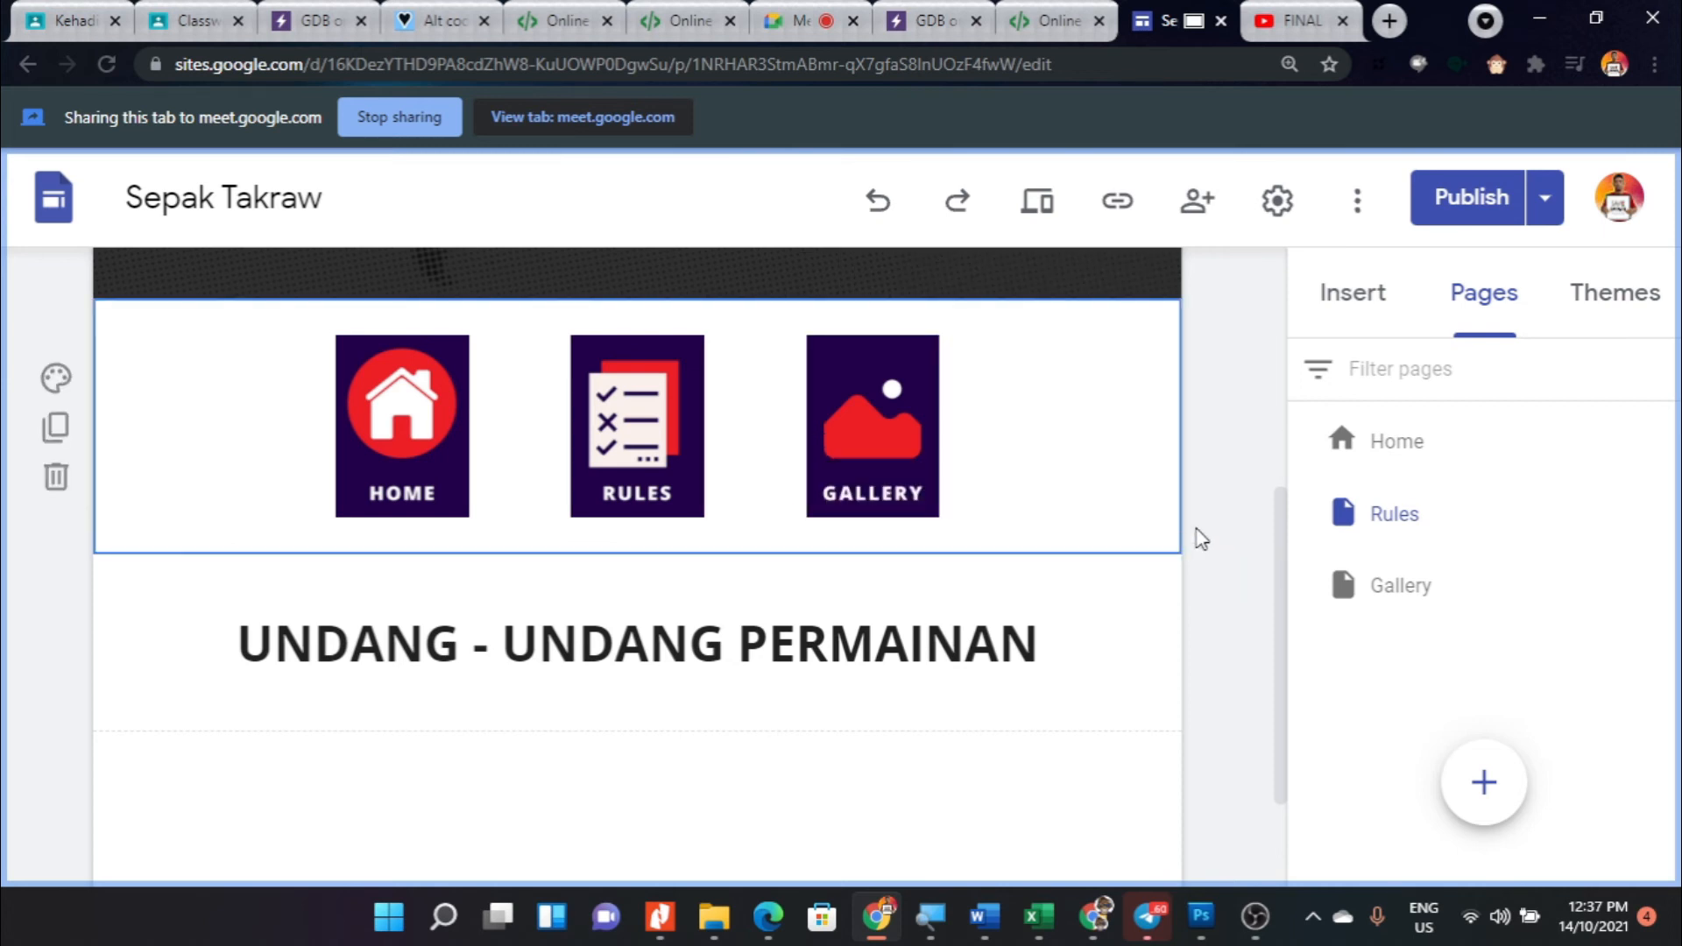
- On the Gallery page, link the HOME image button beneath the header to the site's Home page
click(1365, 601)
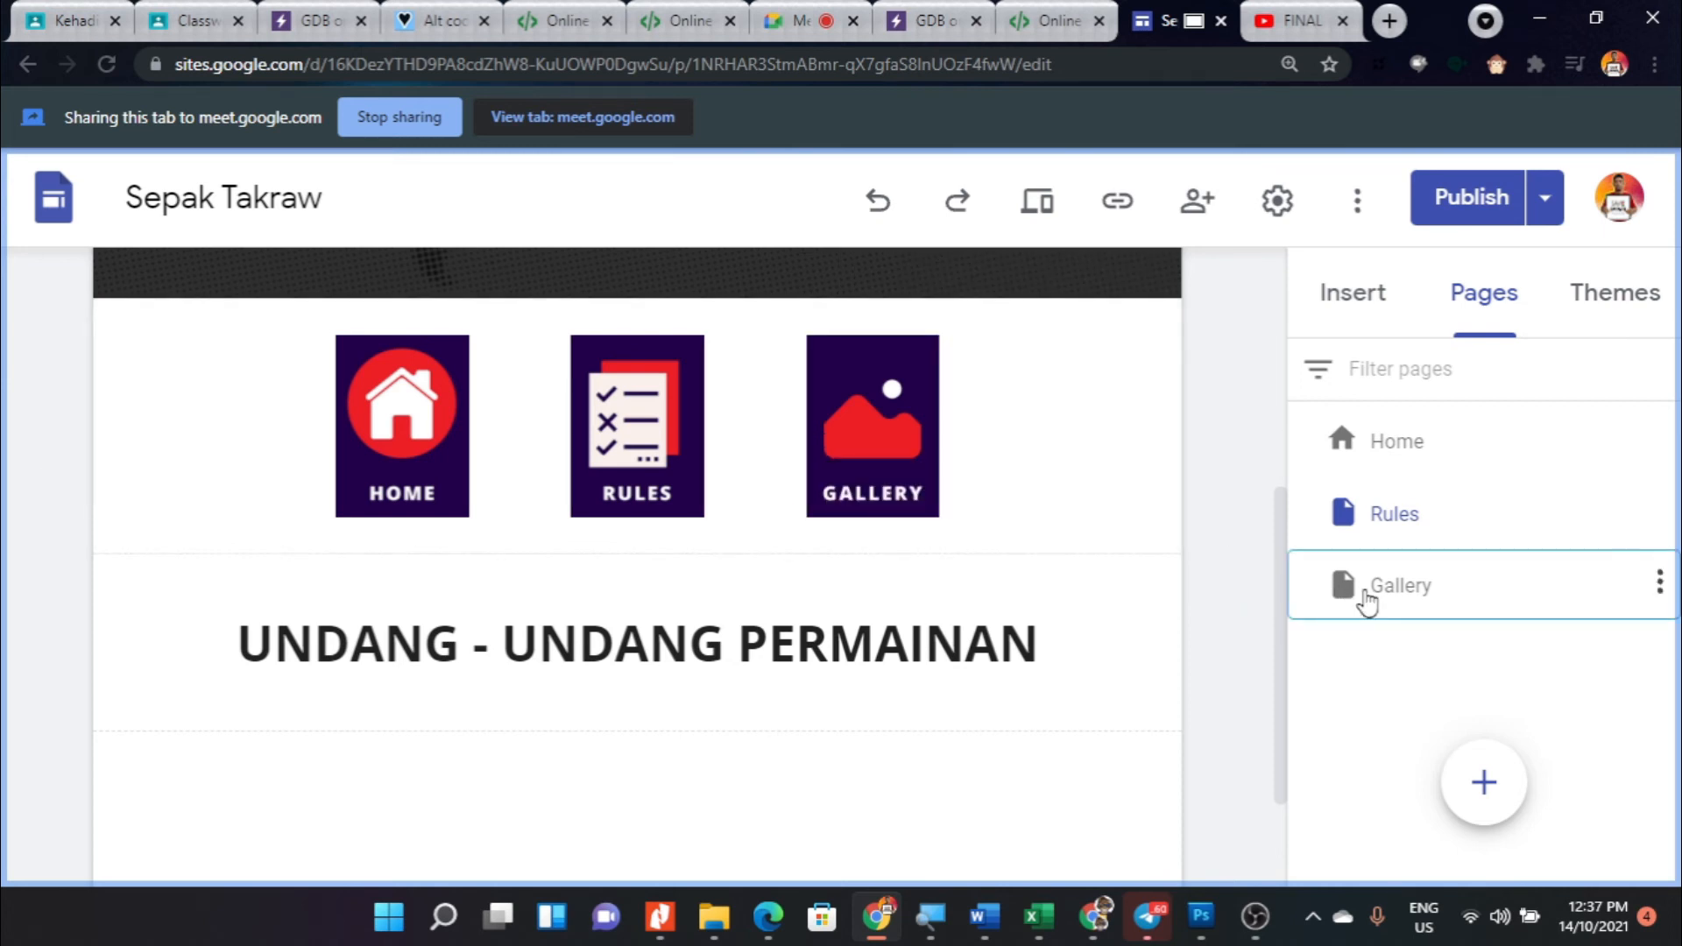
scroll(638, 612, down, 5)
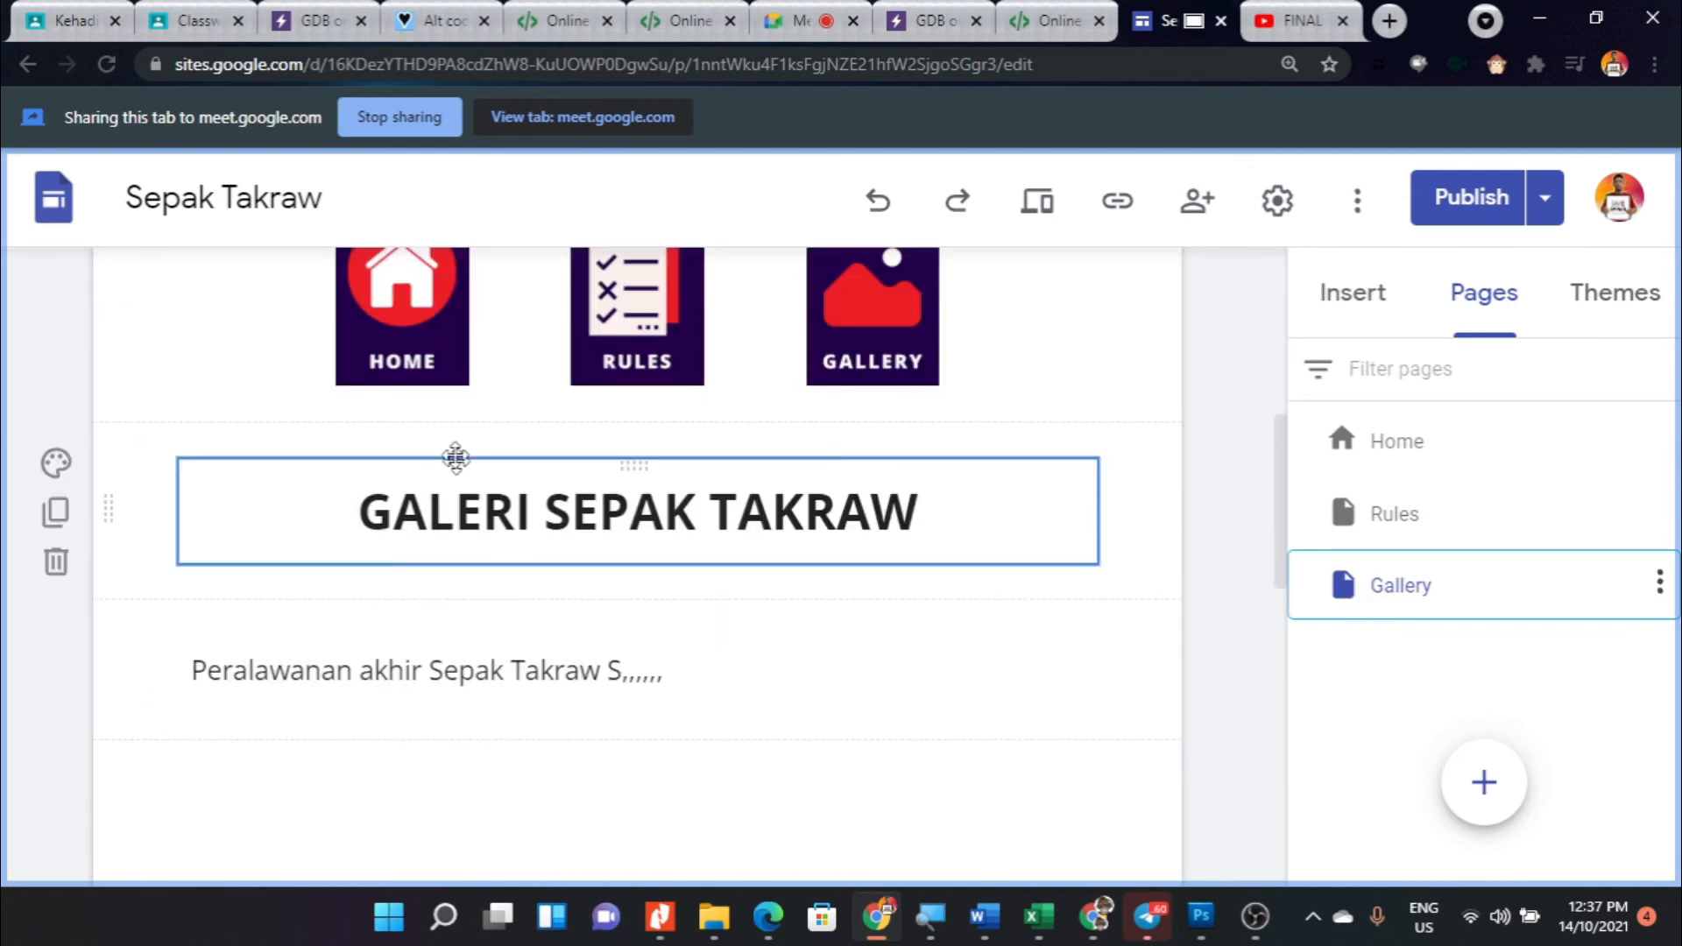
click(391, 329)
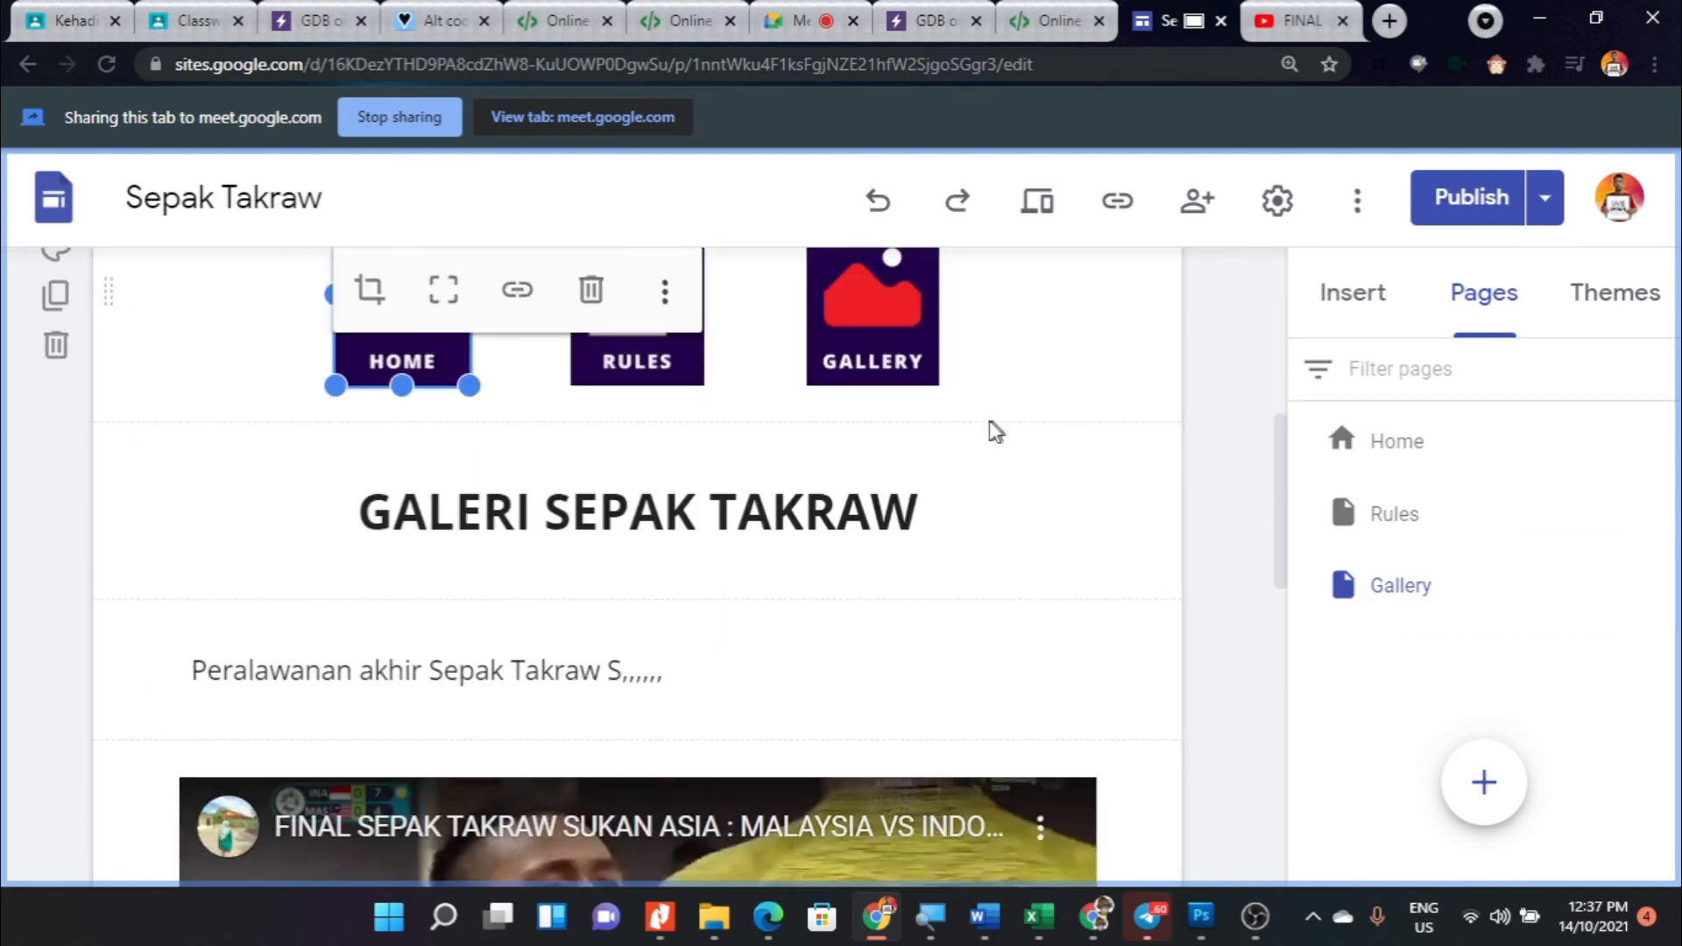
click(537, 298)
click(514, 665)
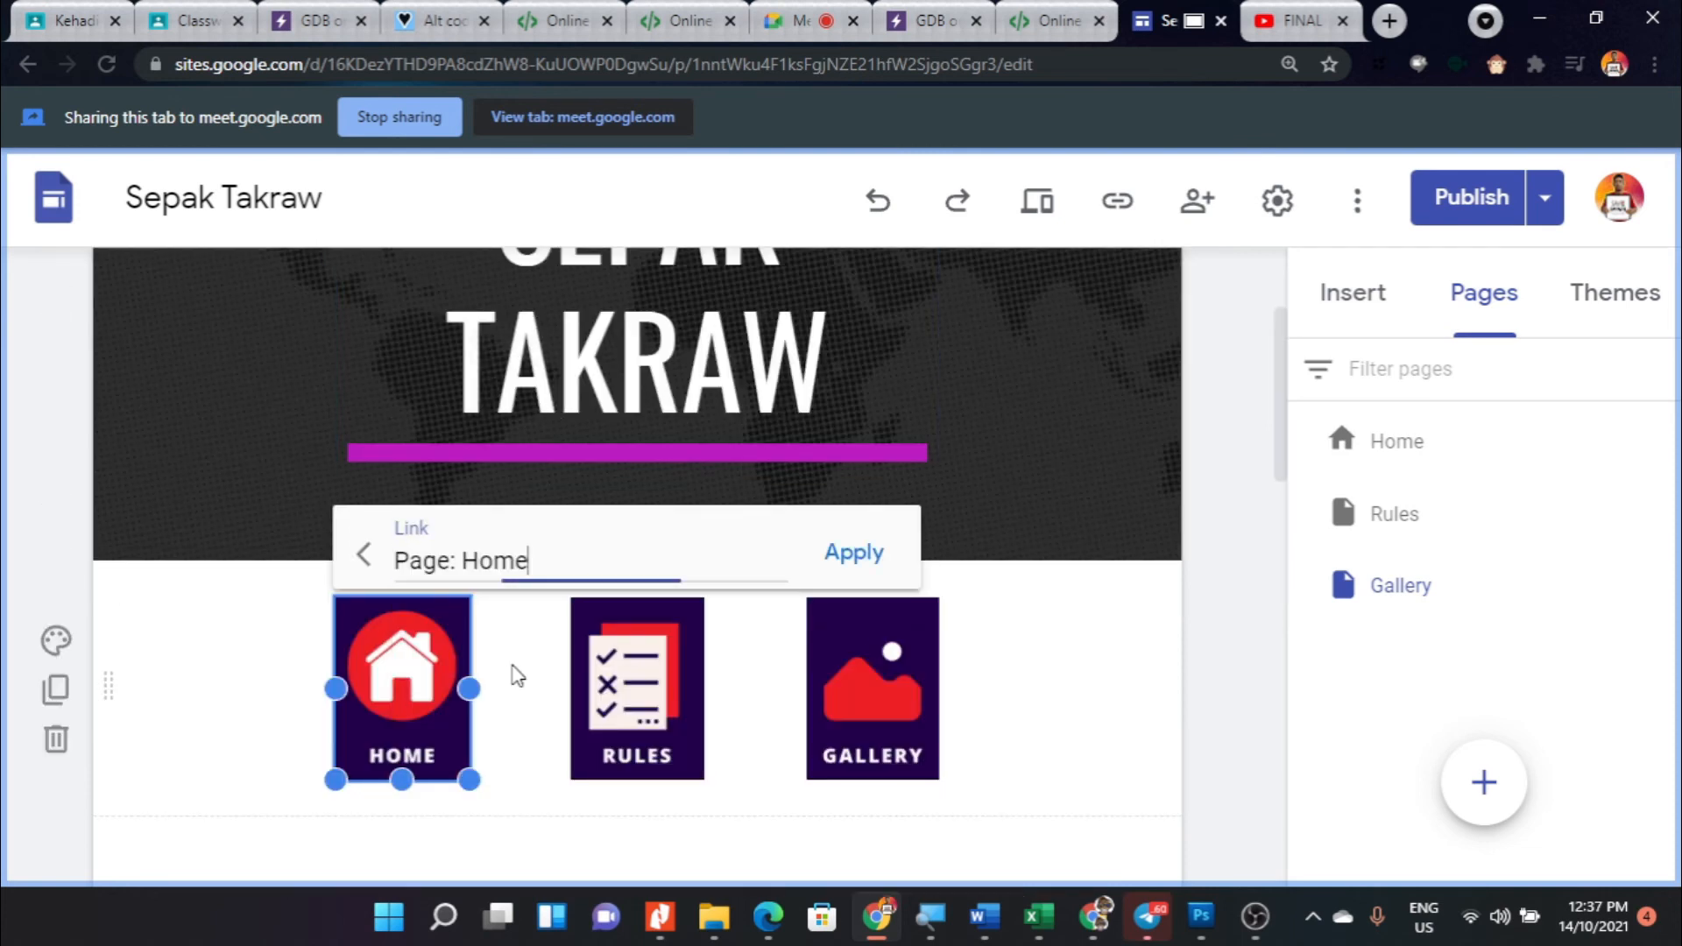
click(847, 568)
- Link the Gallery page's RULES image button to the site's Rules page
click(749, 639)
click(751, 547)
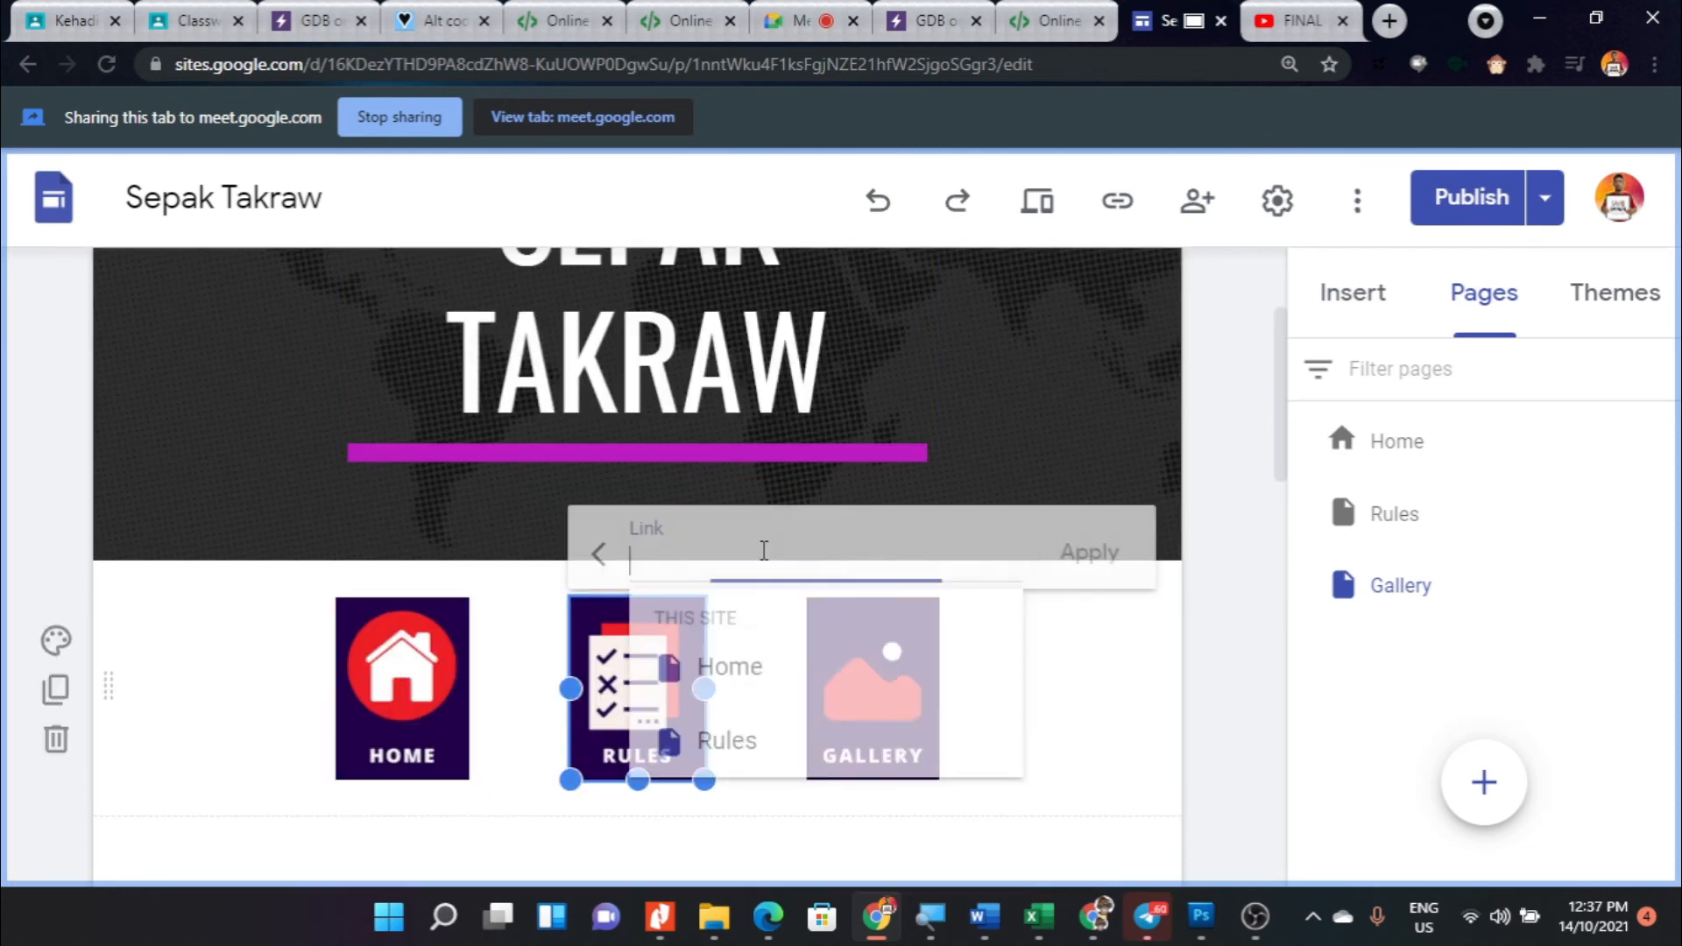
click(726, 741)
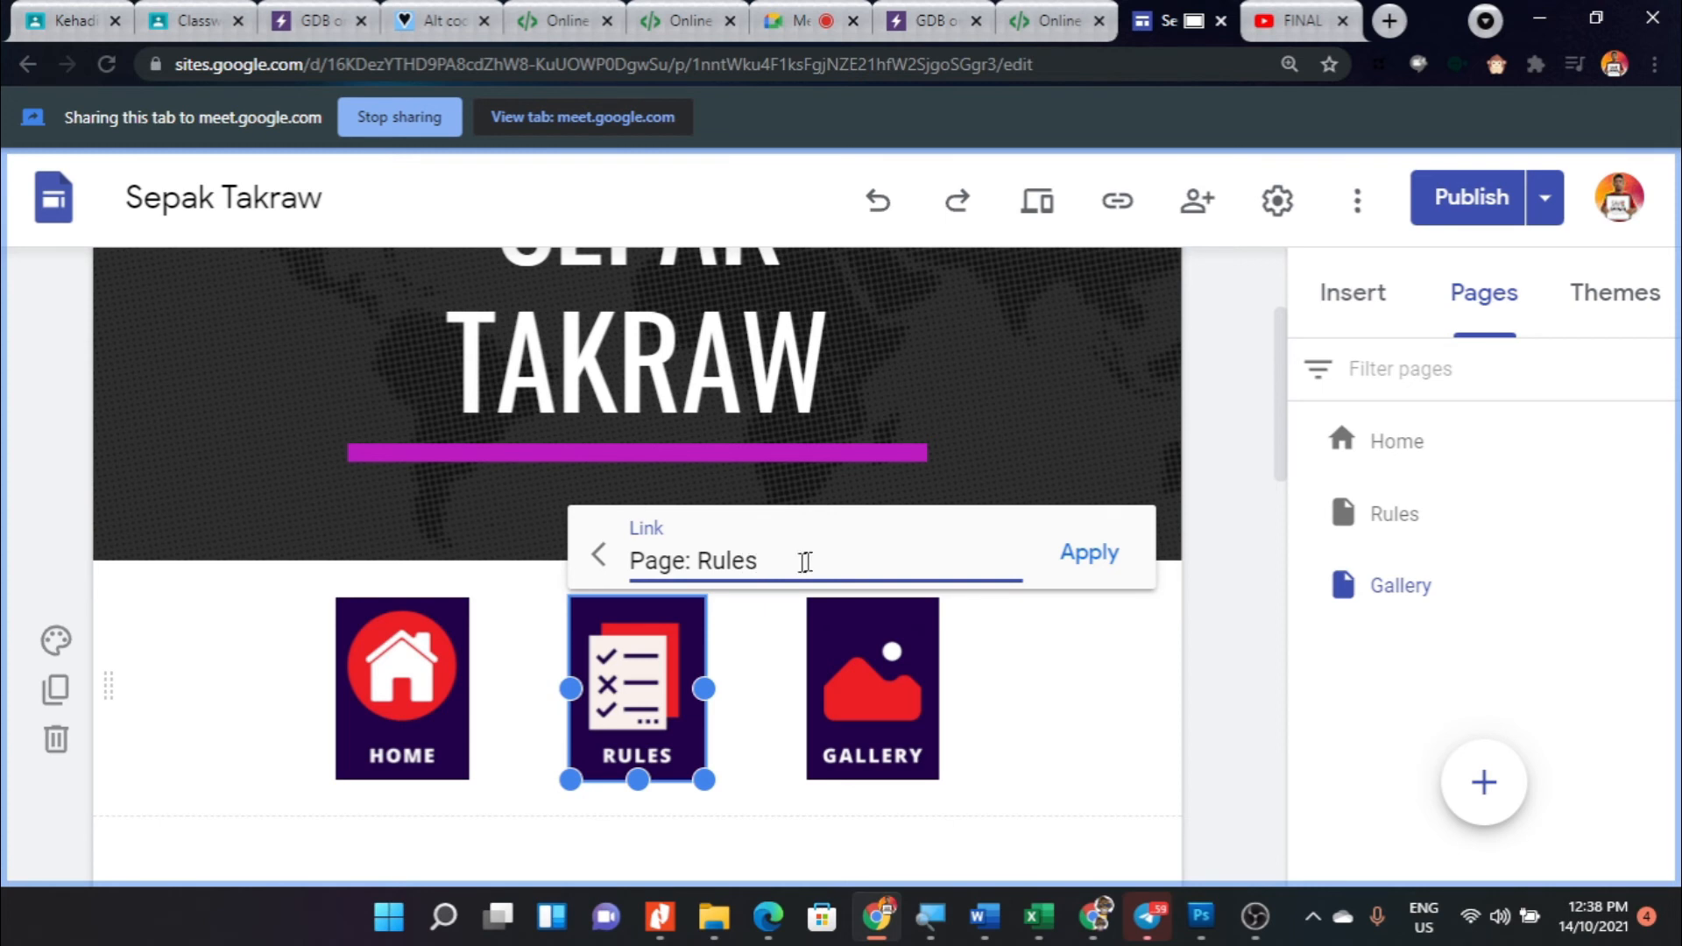
click(1086, 555)
- Review the Gallery page's image buttons and the content beneath them
click(919, 681)
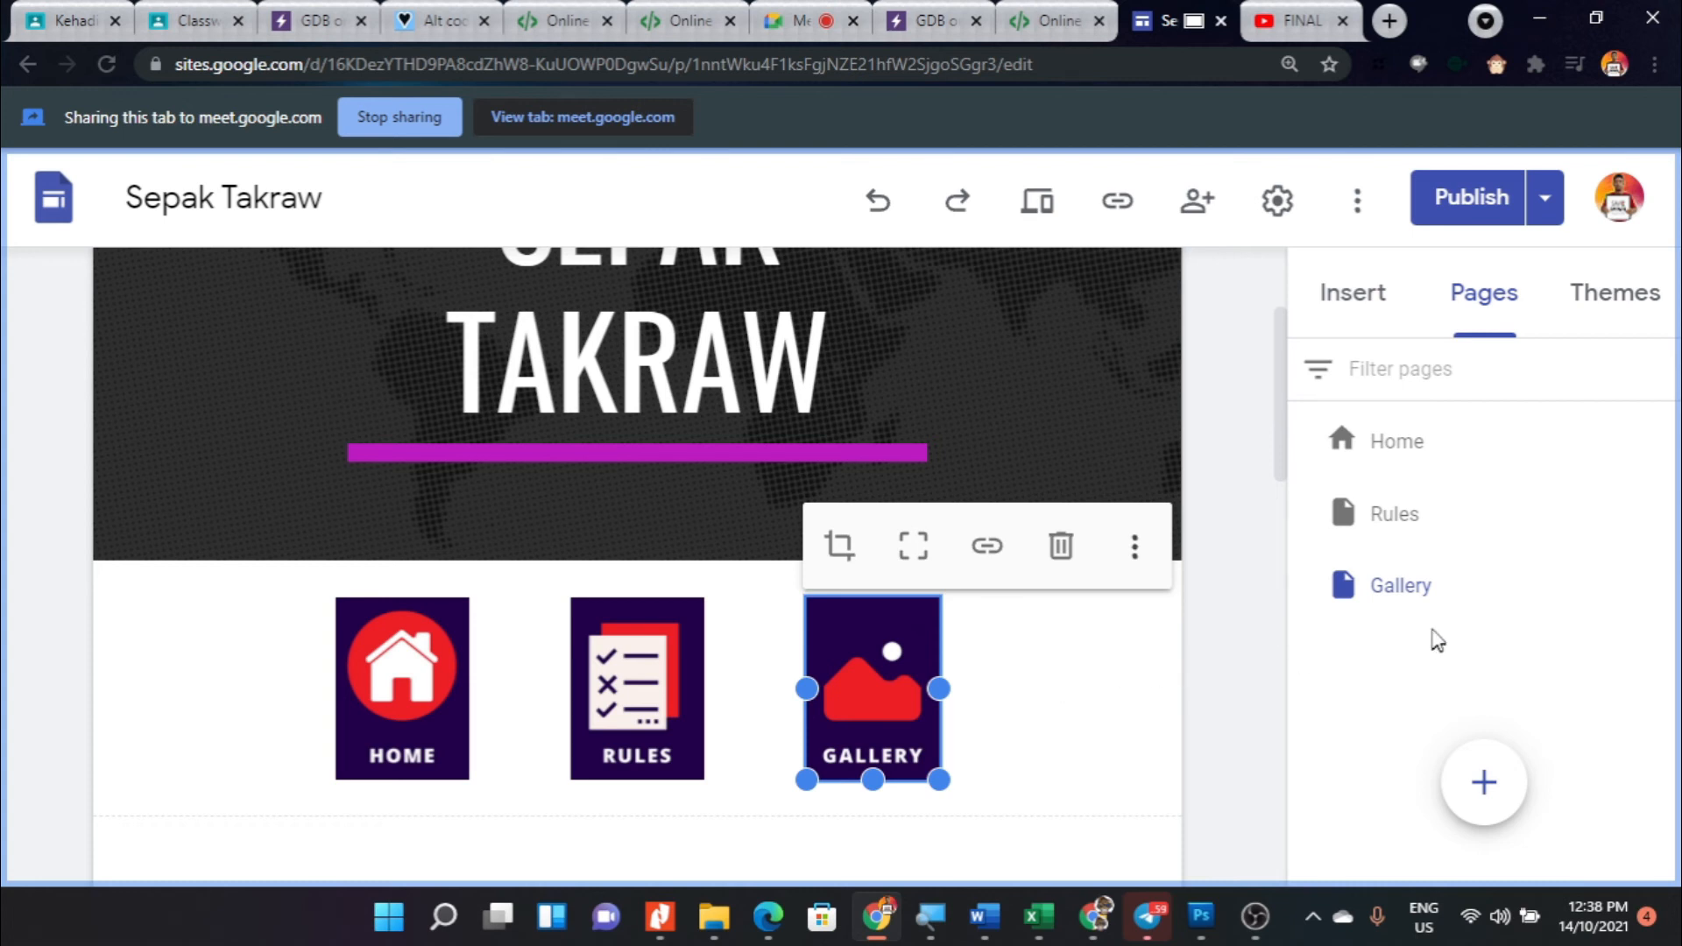
click(1112, 687)
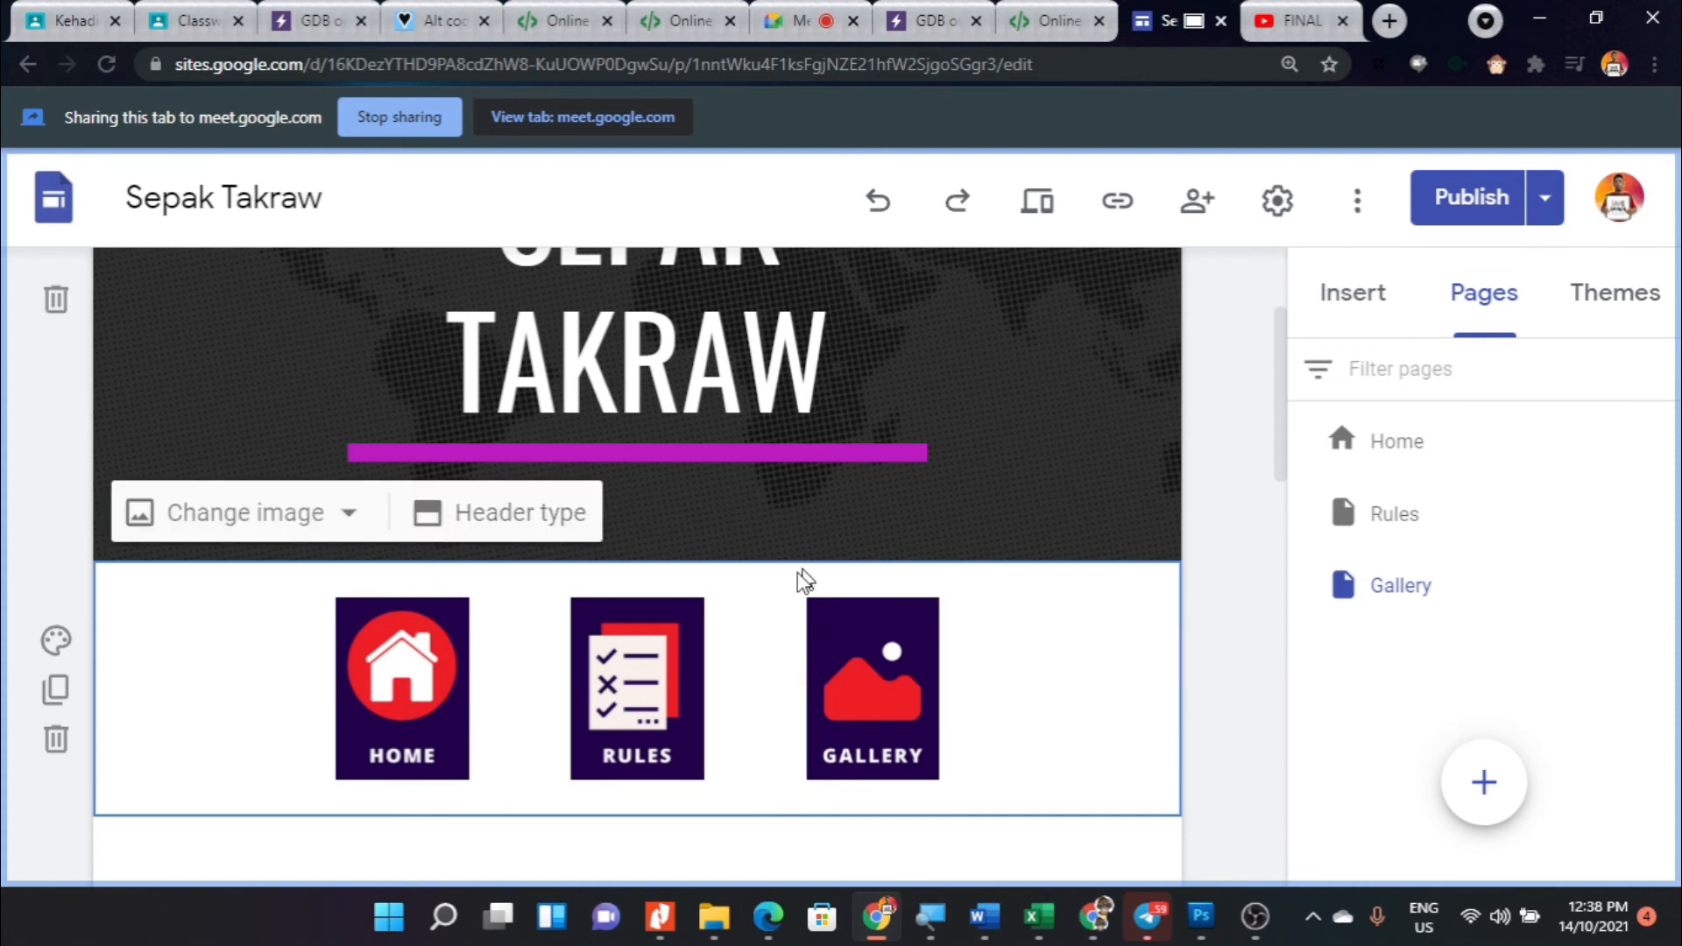
click(879, 663)
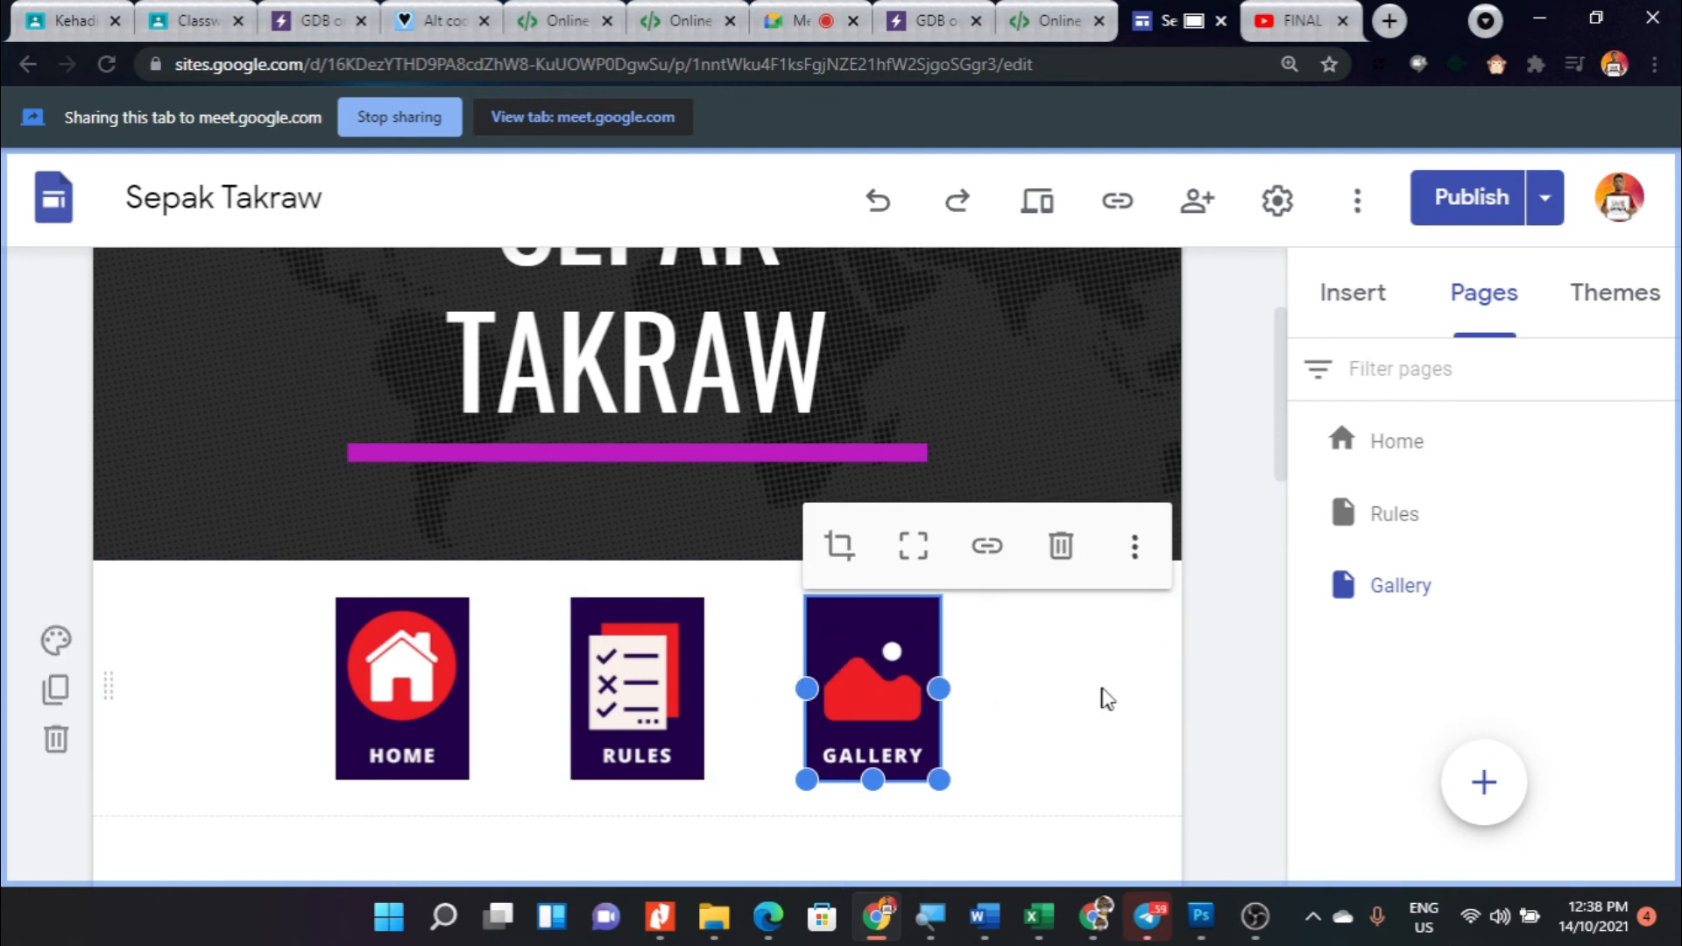
scroll(1096, 694, down, 3)
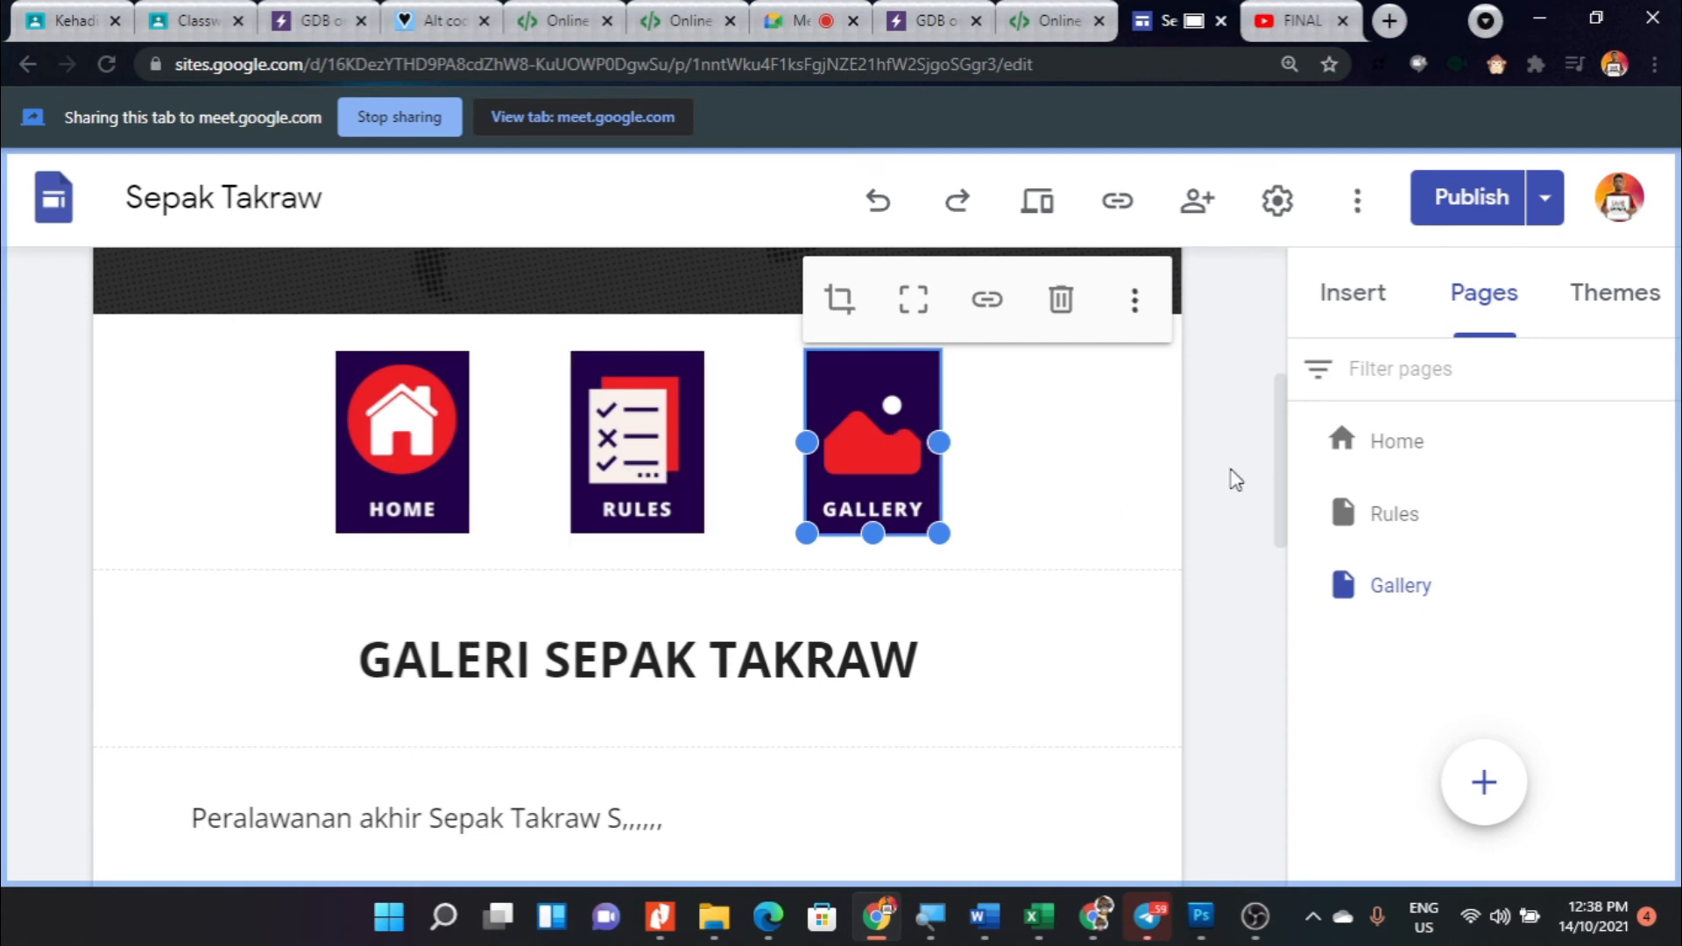
click(1117, 525)
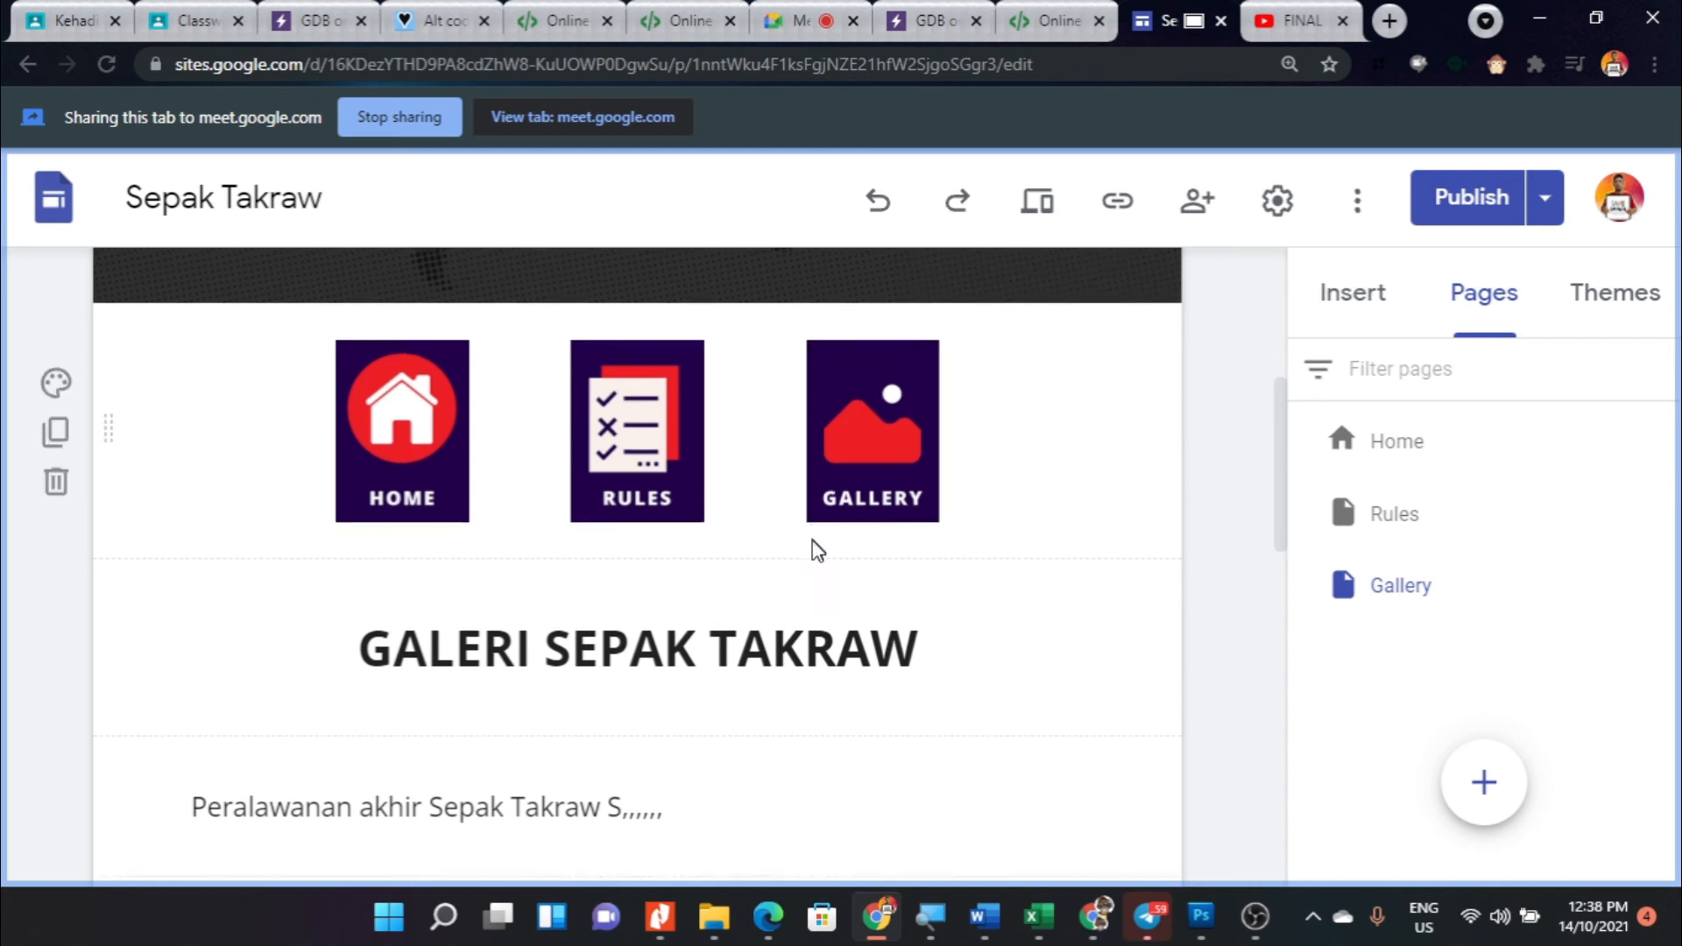
scroll(814, 549, down, 8)
scroll(720, 653, down, 5)
scroll(754, 672, up, 15)
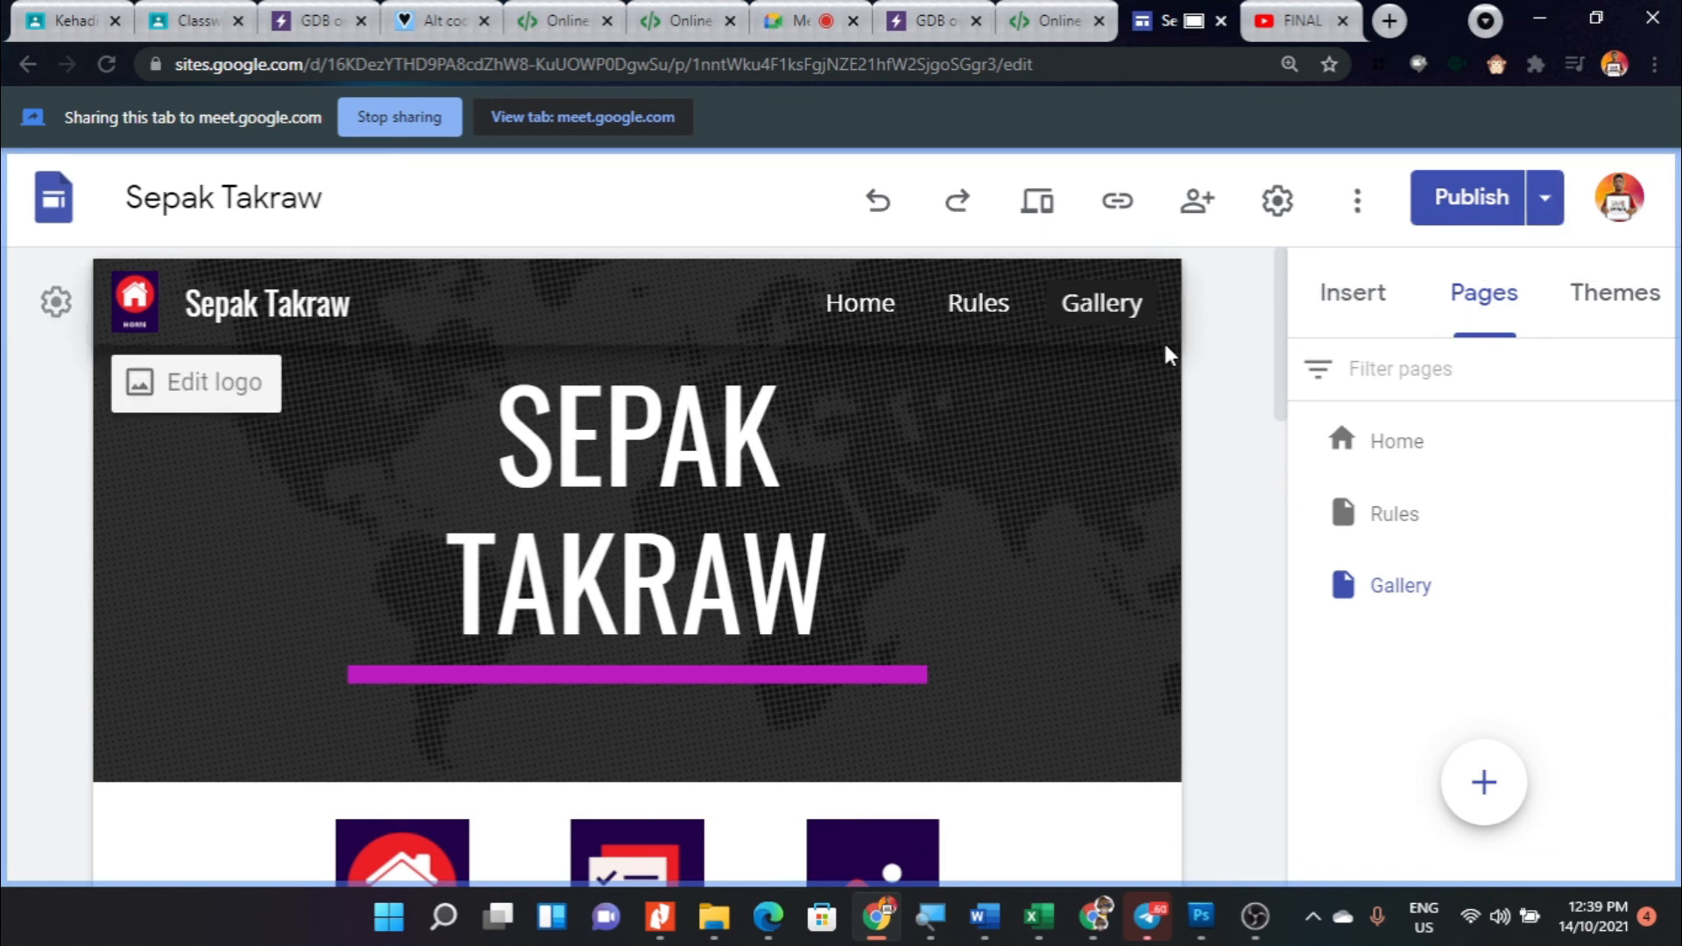
- Leave the review of pending changes without publishing and unpublish the live site
click(1488, 199)
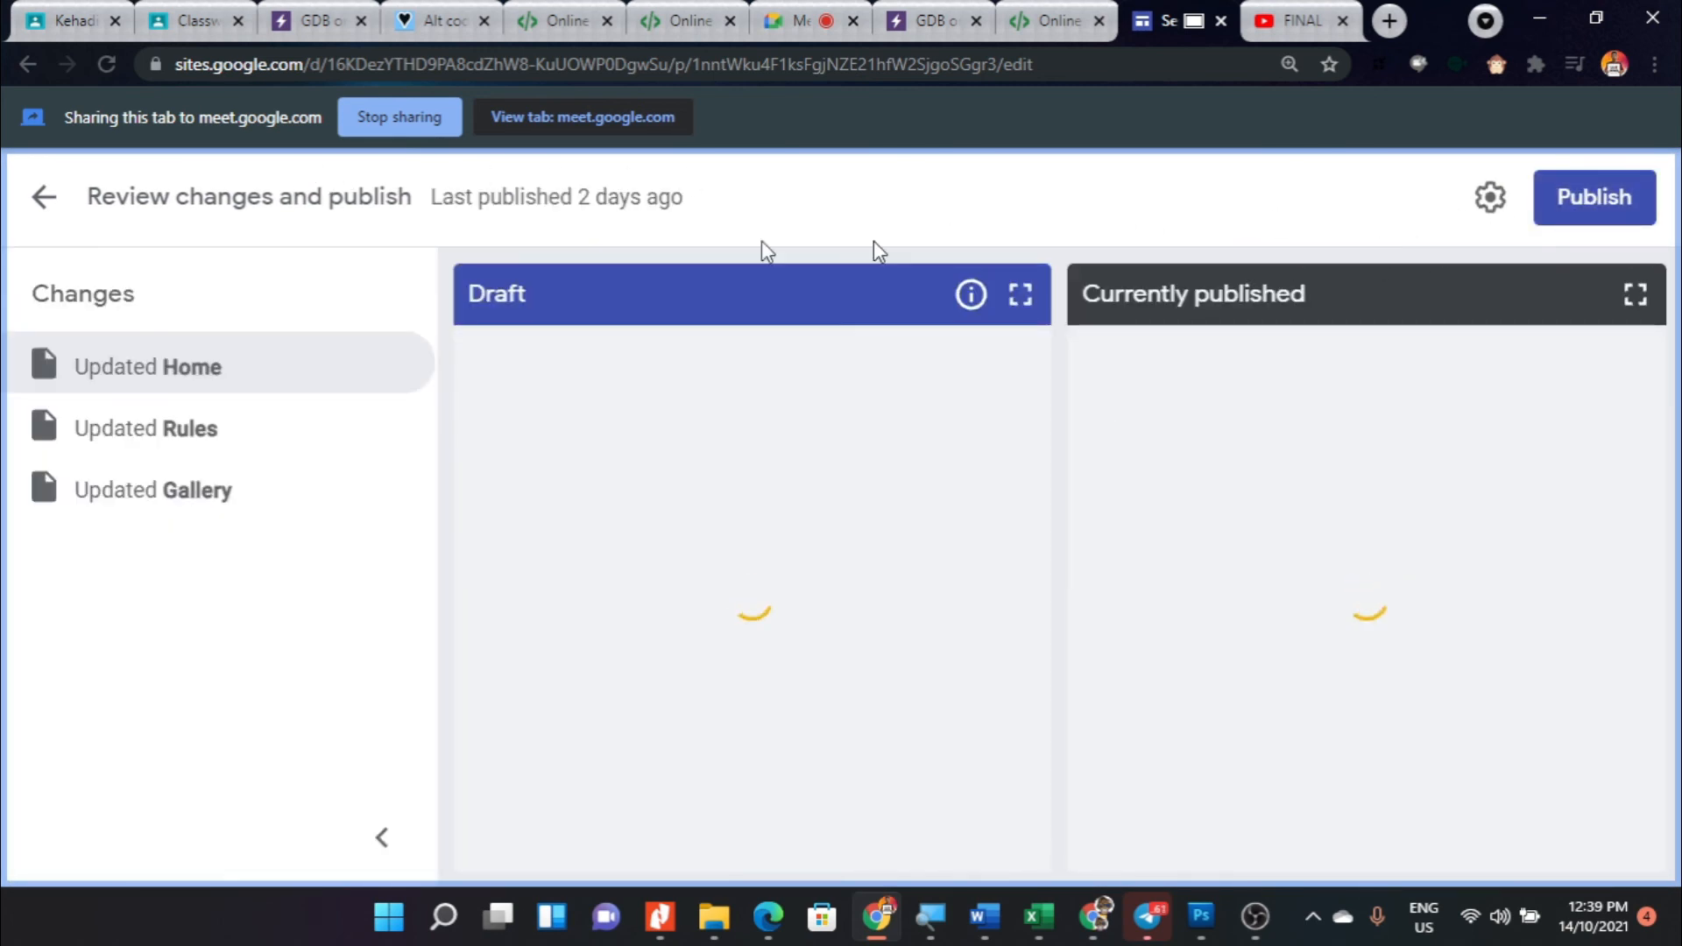
click(40, 199)
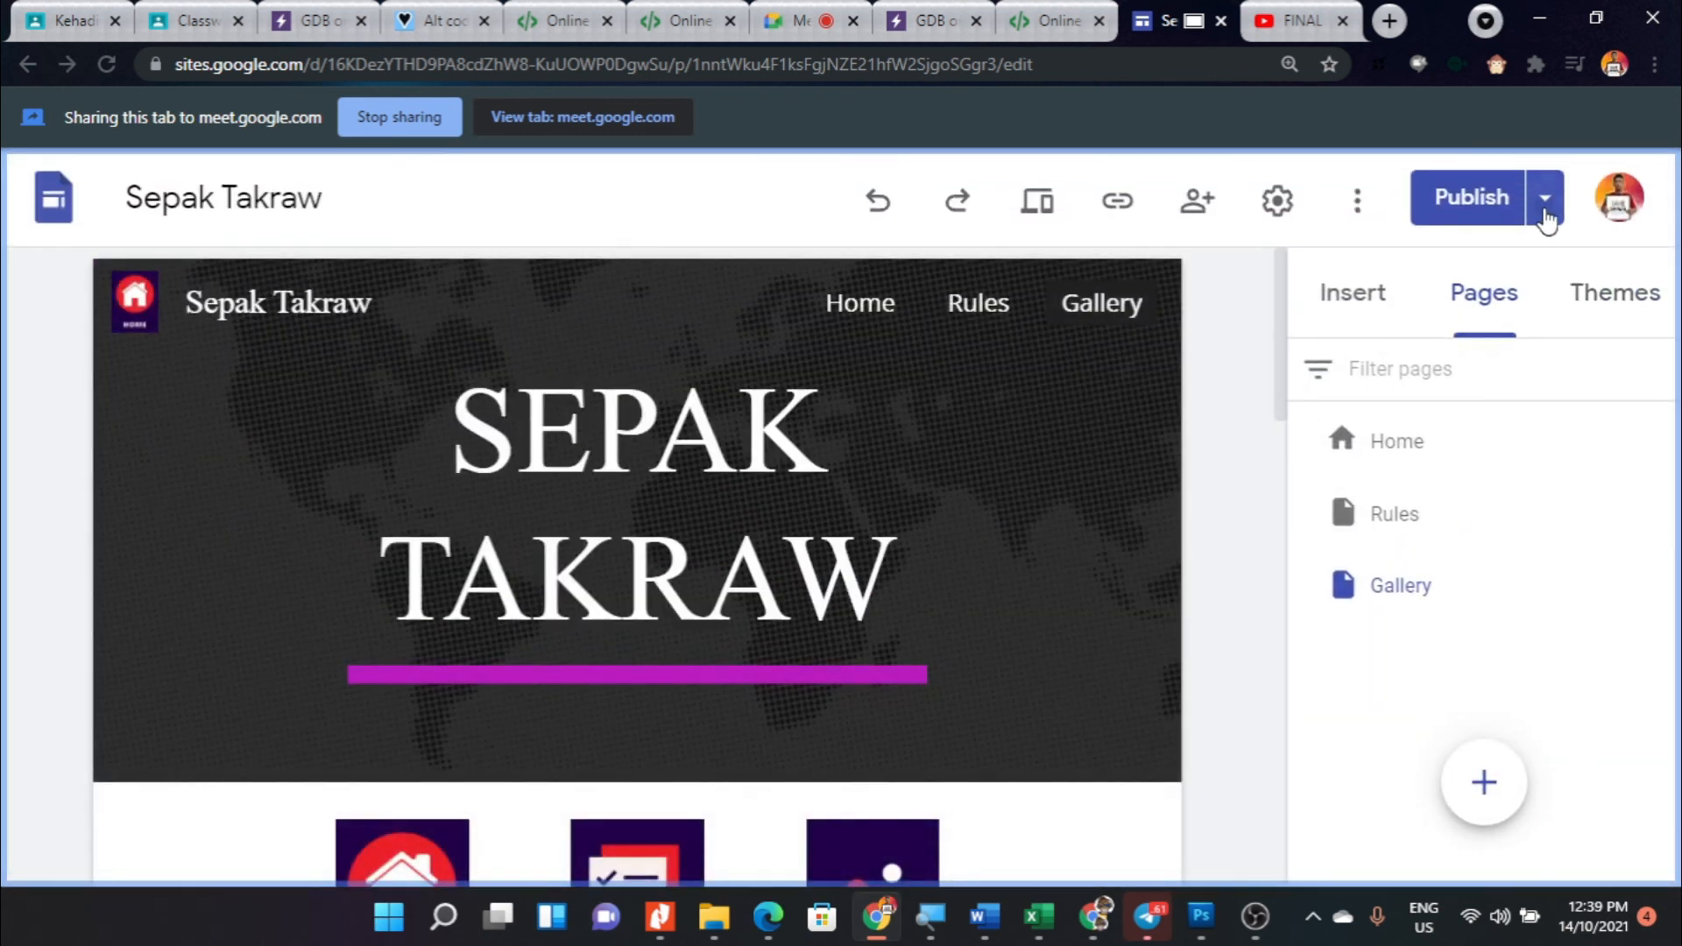
click(1545, 196)
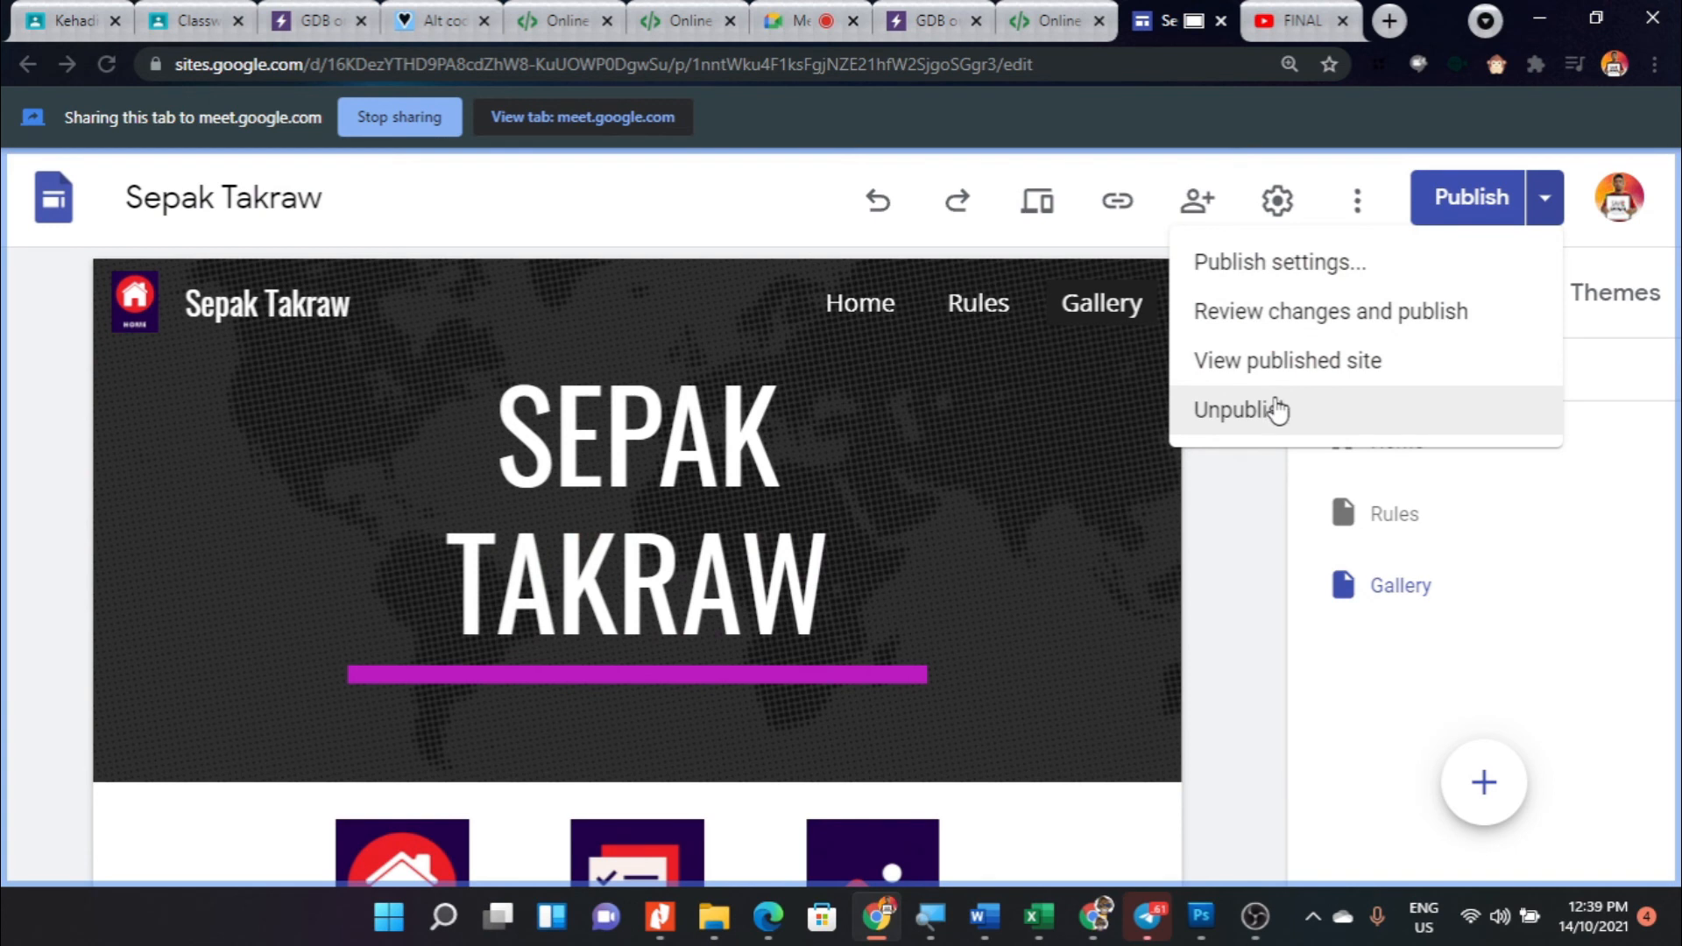
click(1252, 425)
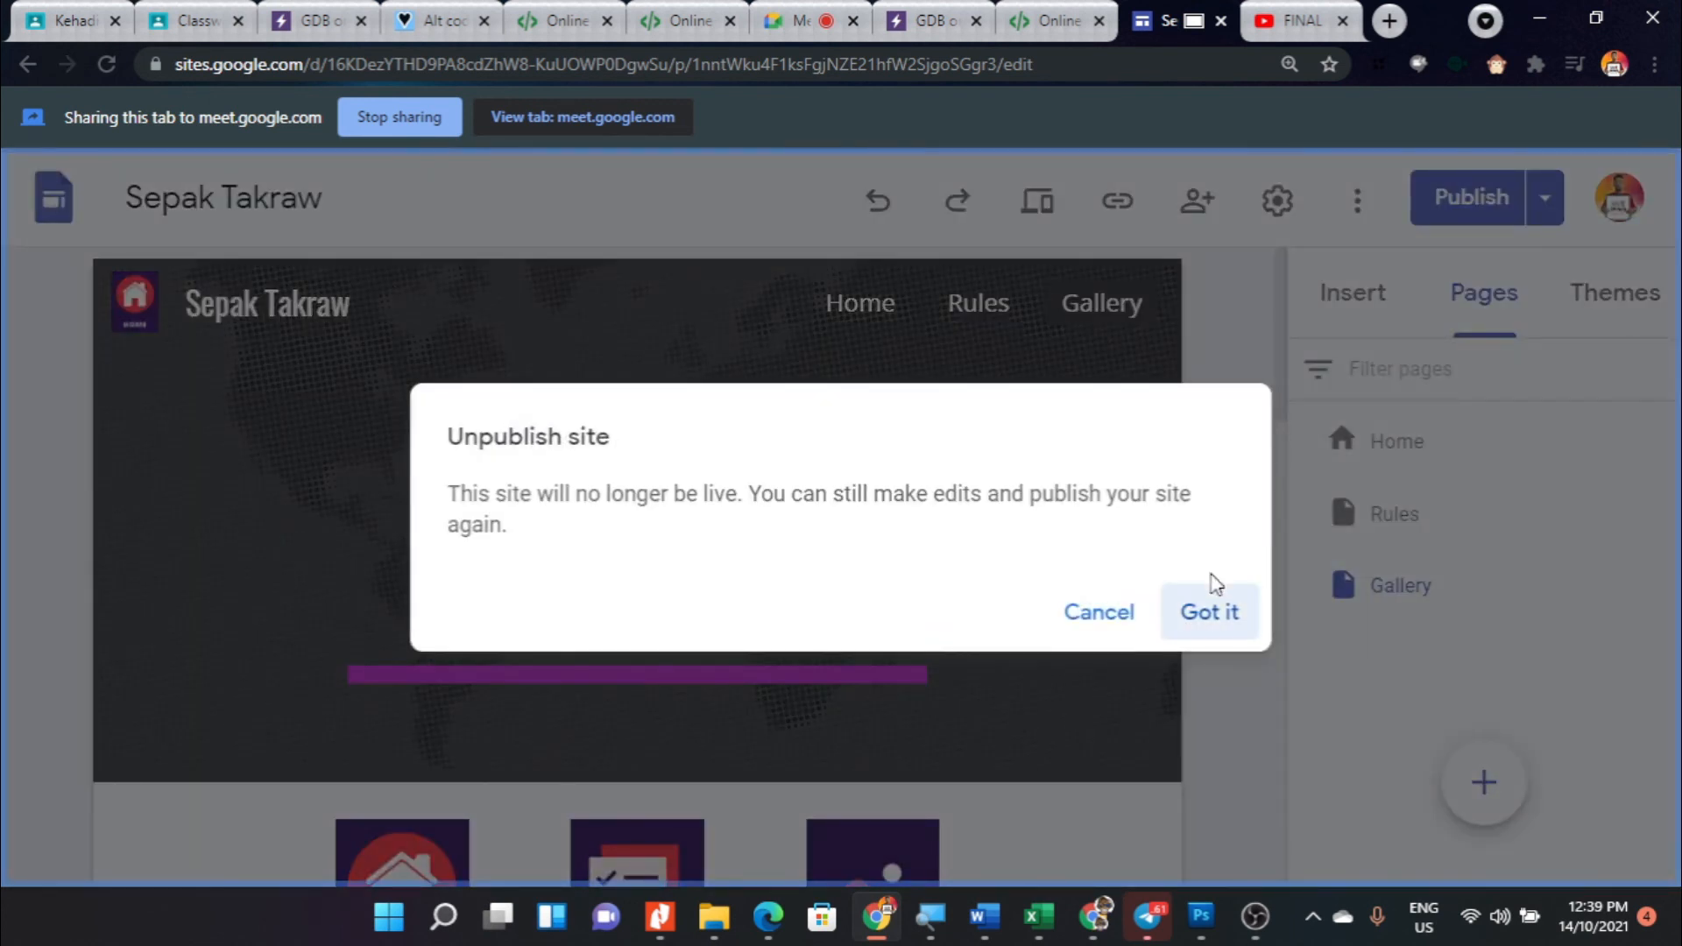
click(1217, 611)
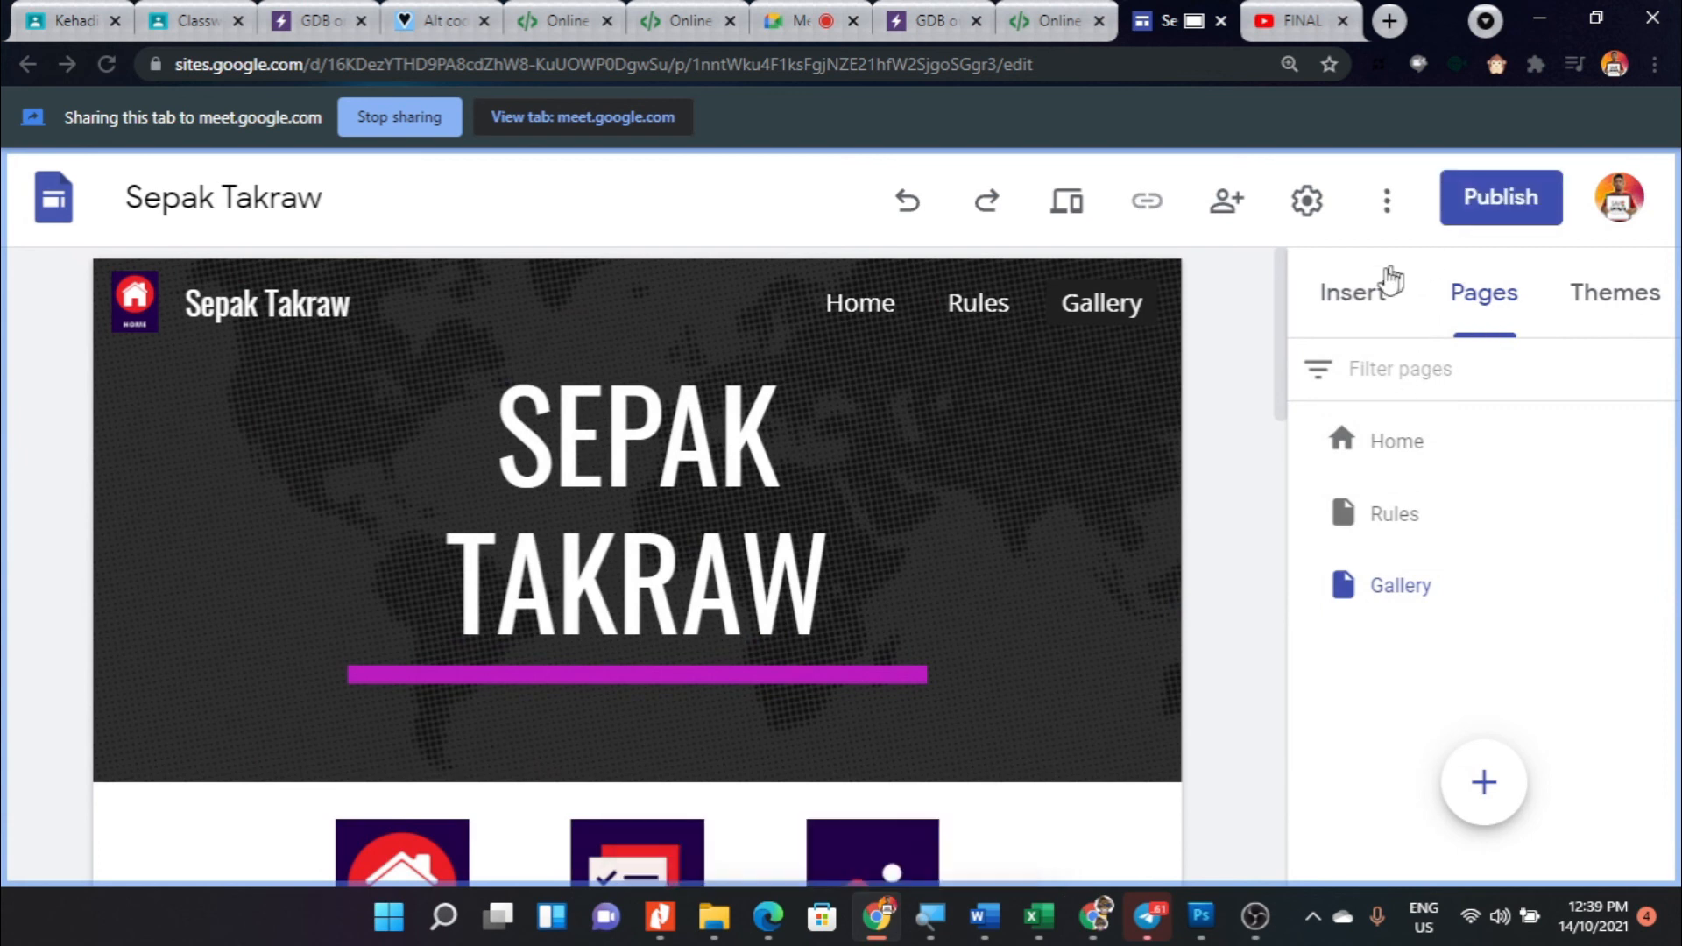
- Publish the site with the web address sepaktakraw
click(1506, 226)
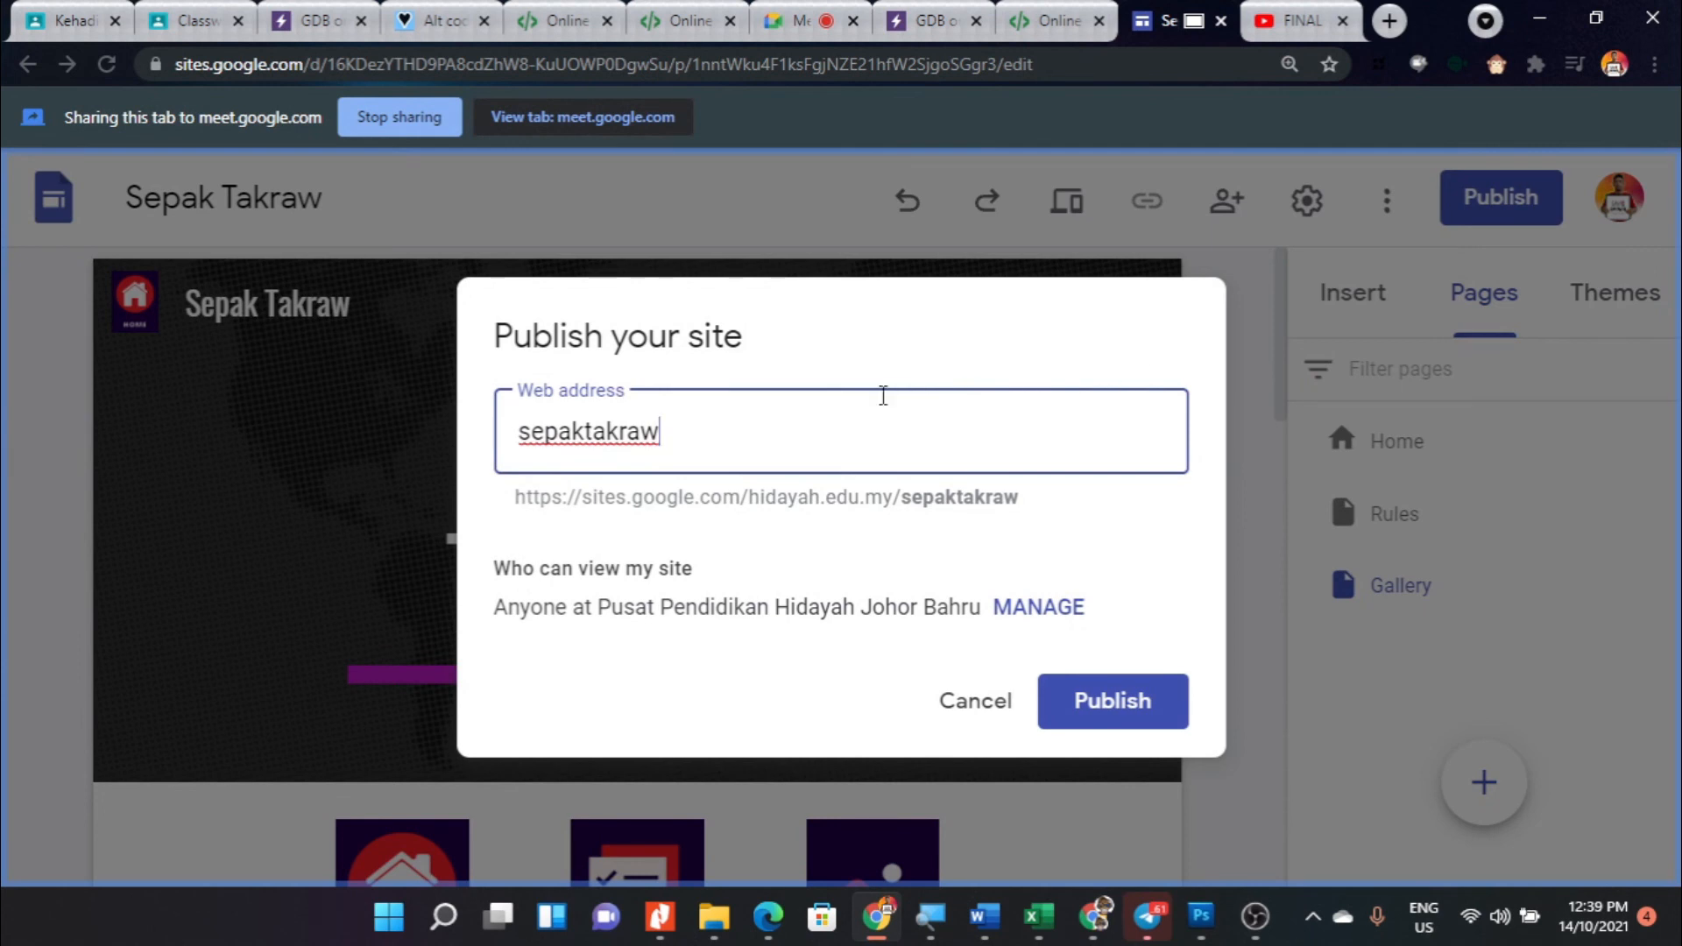
drag(659, 432, 411, 428)
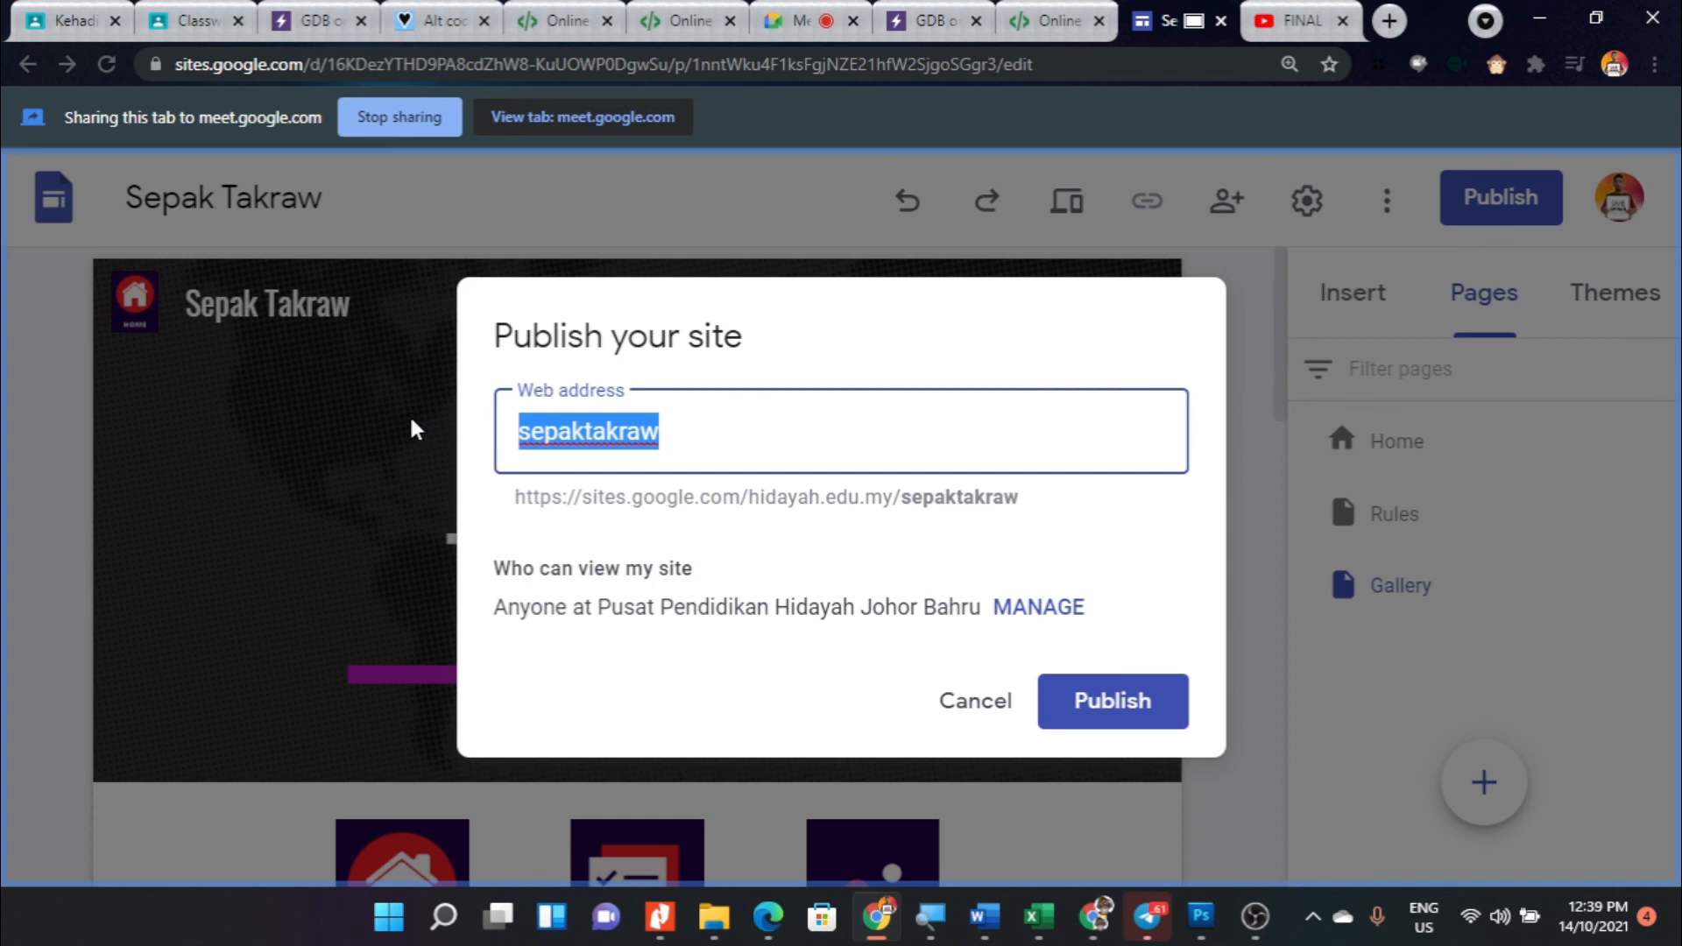
click(680, 435)
text(-)
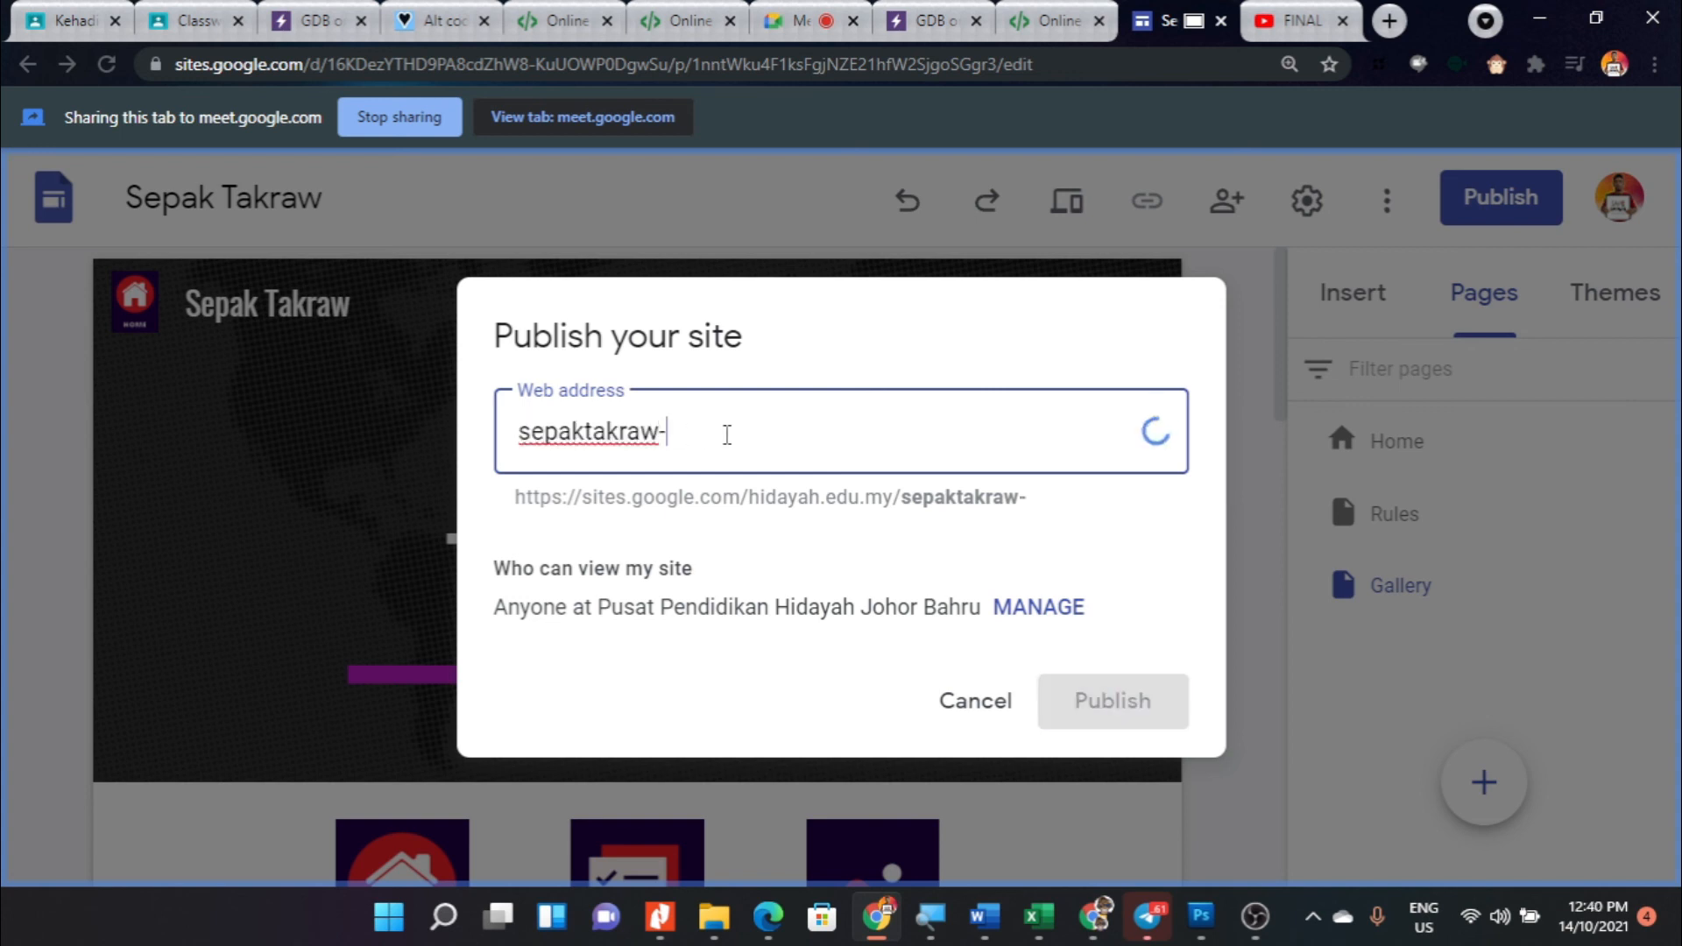
click(969, 704)
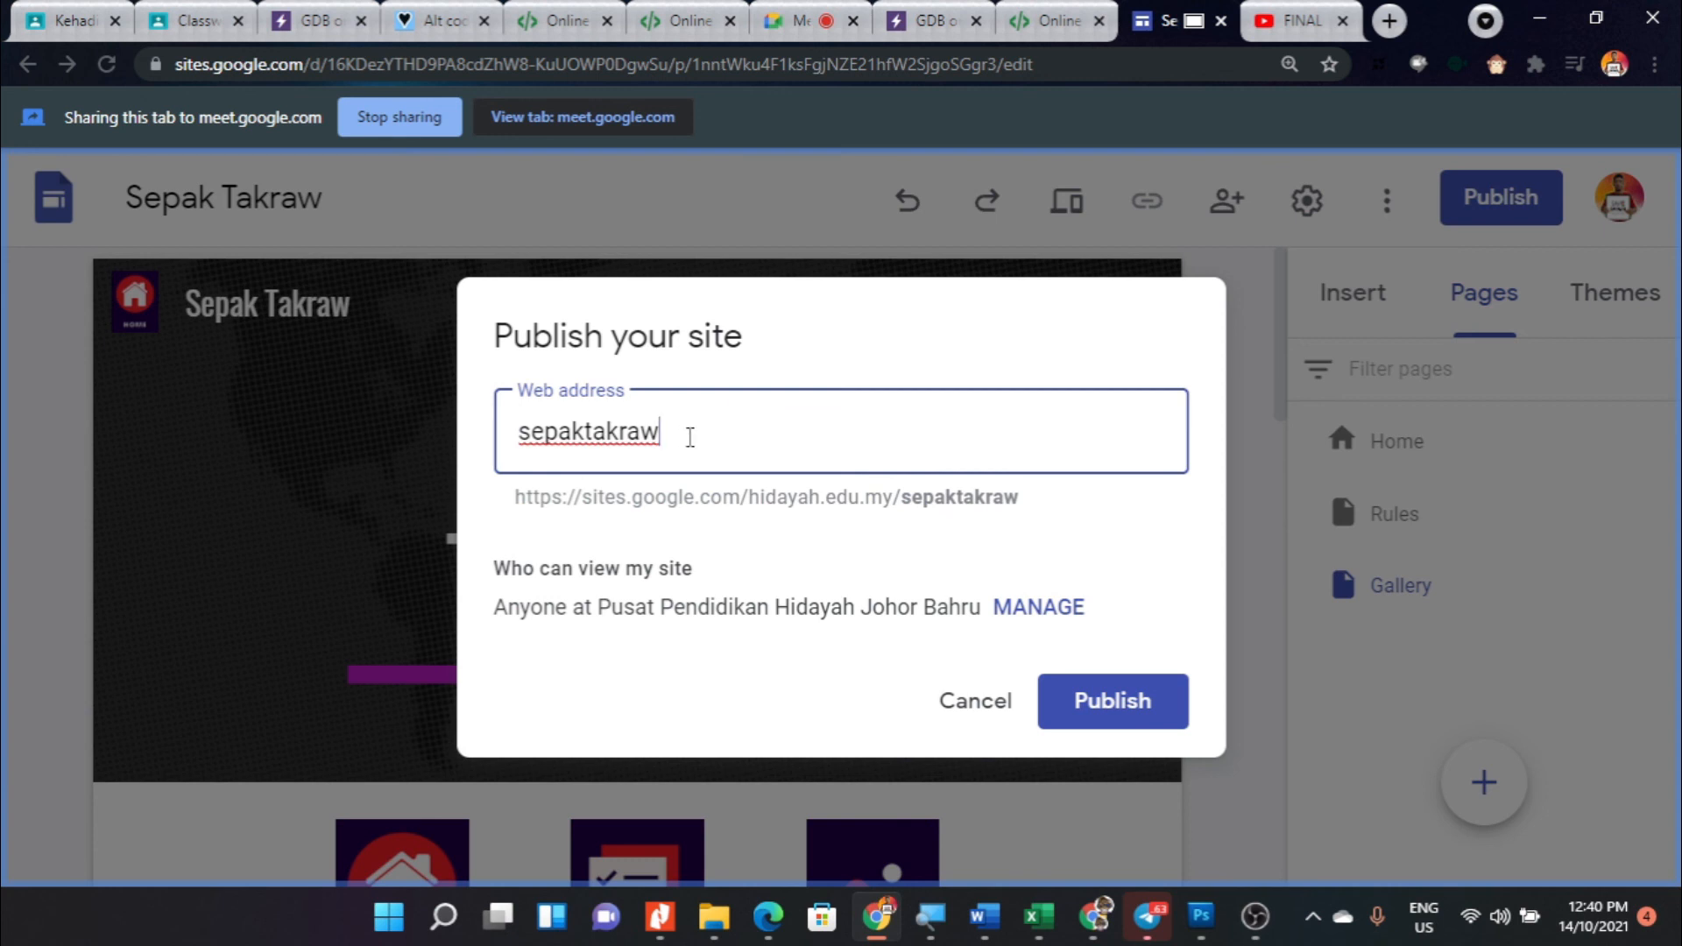
click(1118, 712)
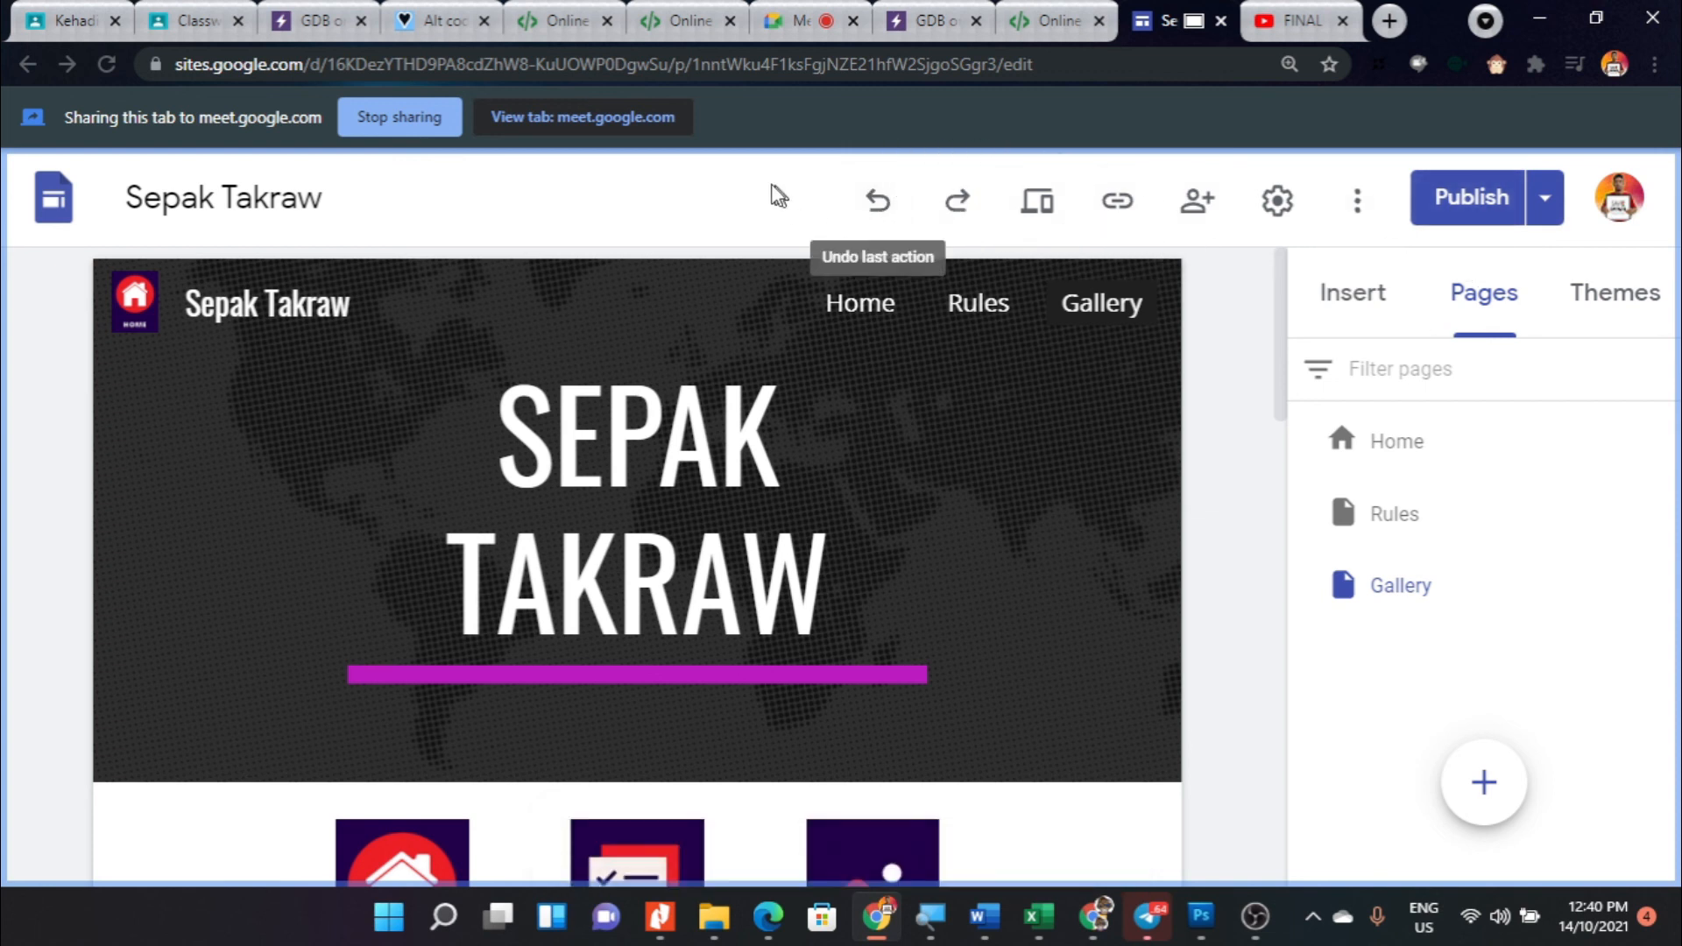
- Open the published site and examine its Gallery page and full web address
click(1547, 219)
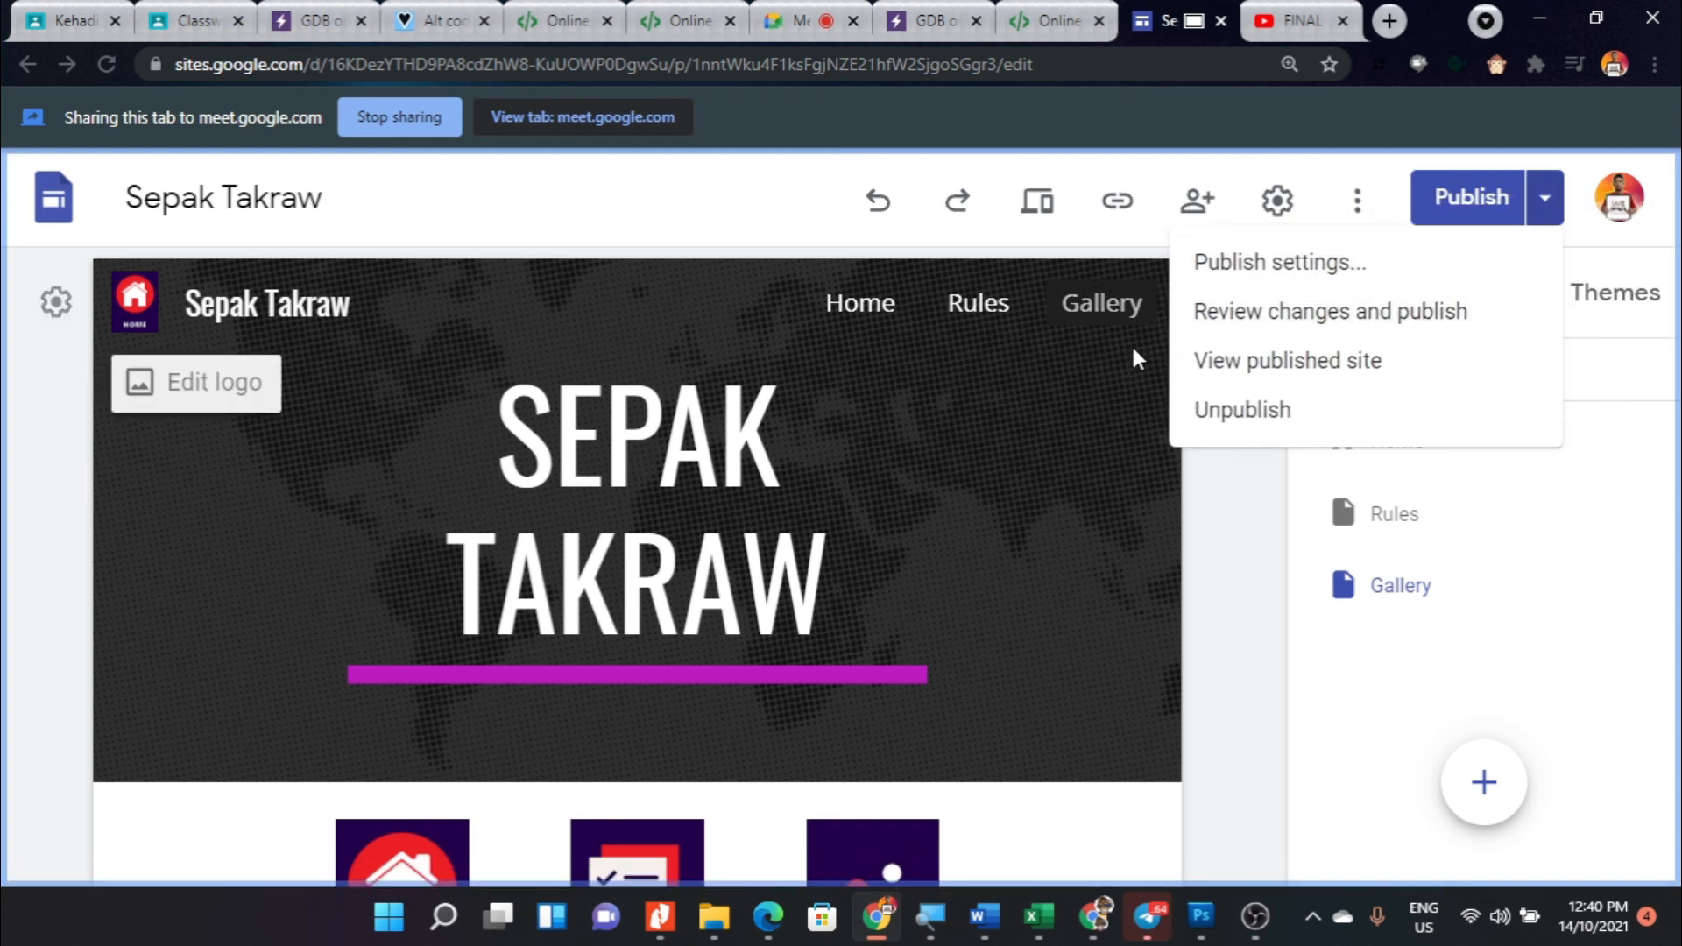
click(1258, 366)
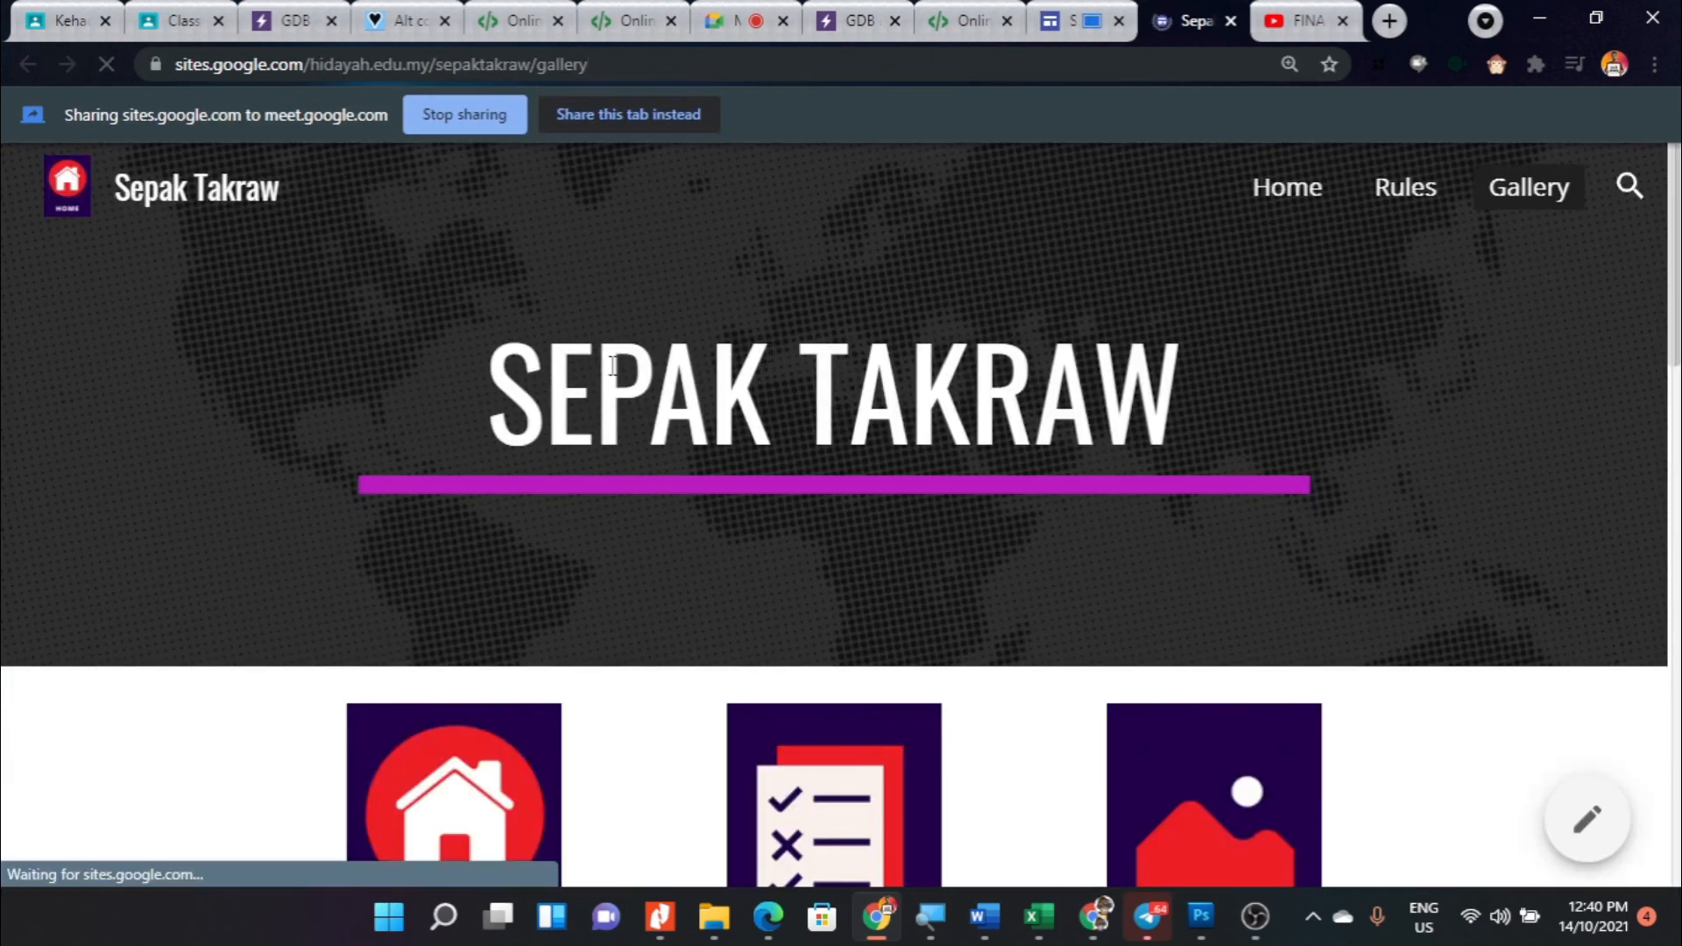
scroll(591, 315, down, 1)
scroll(542, 327, up, 1)
click(525, 63)
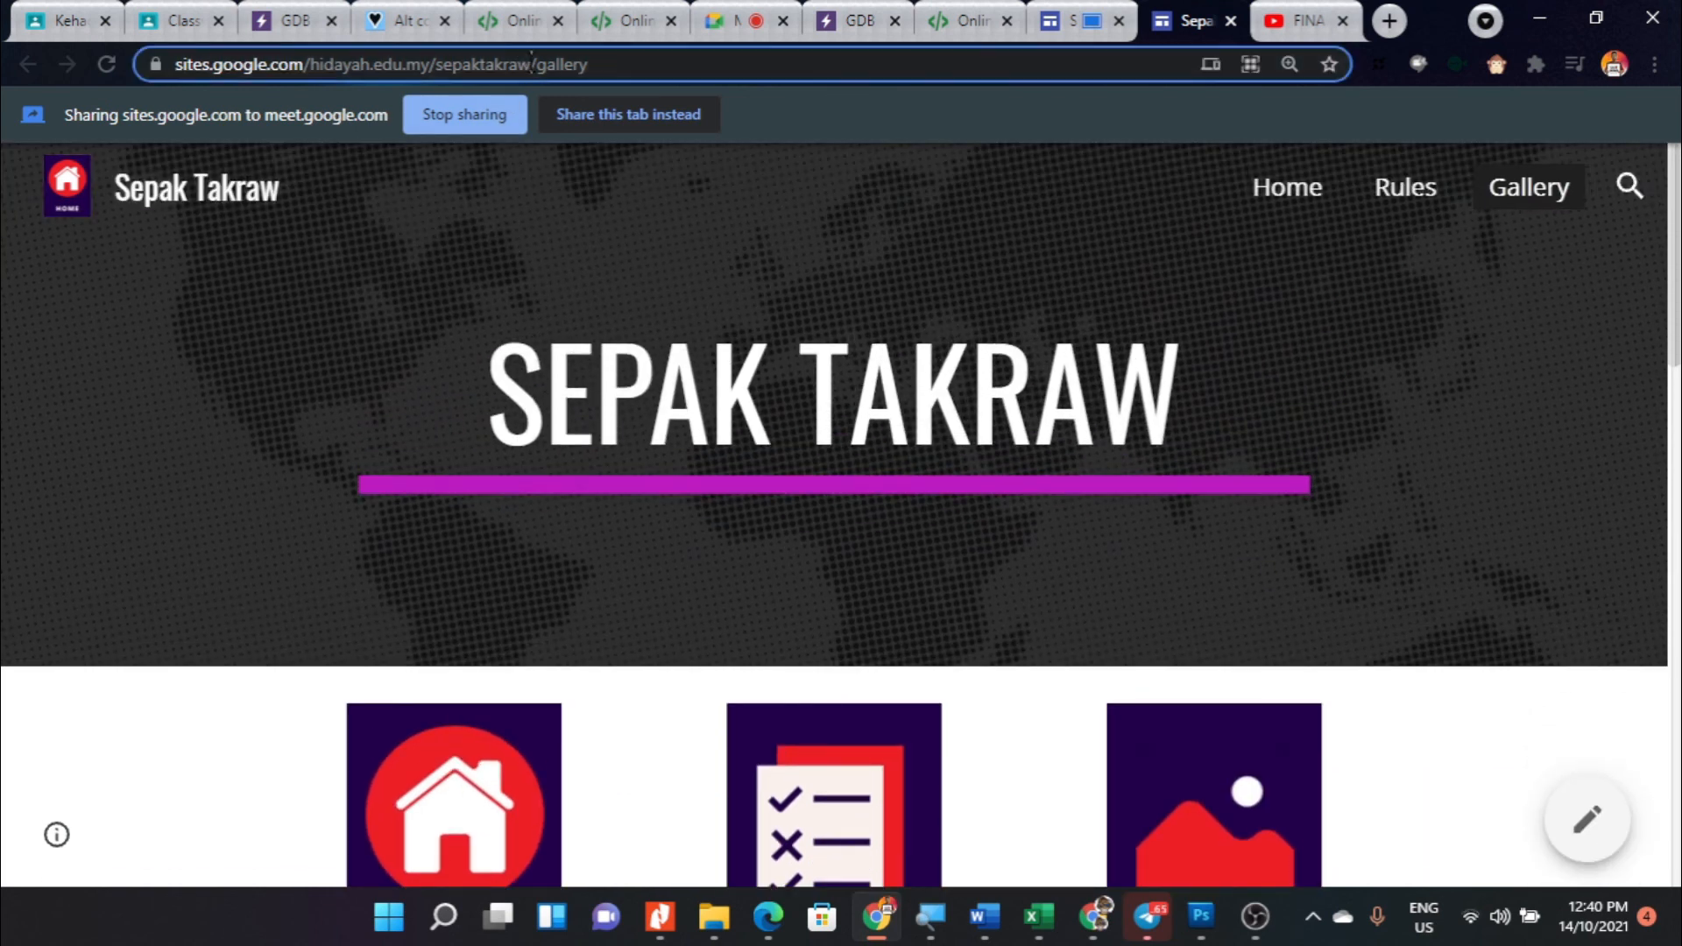
click(673, 64)
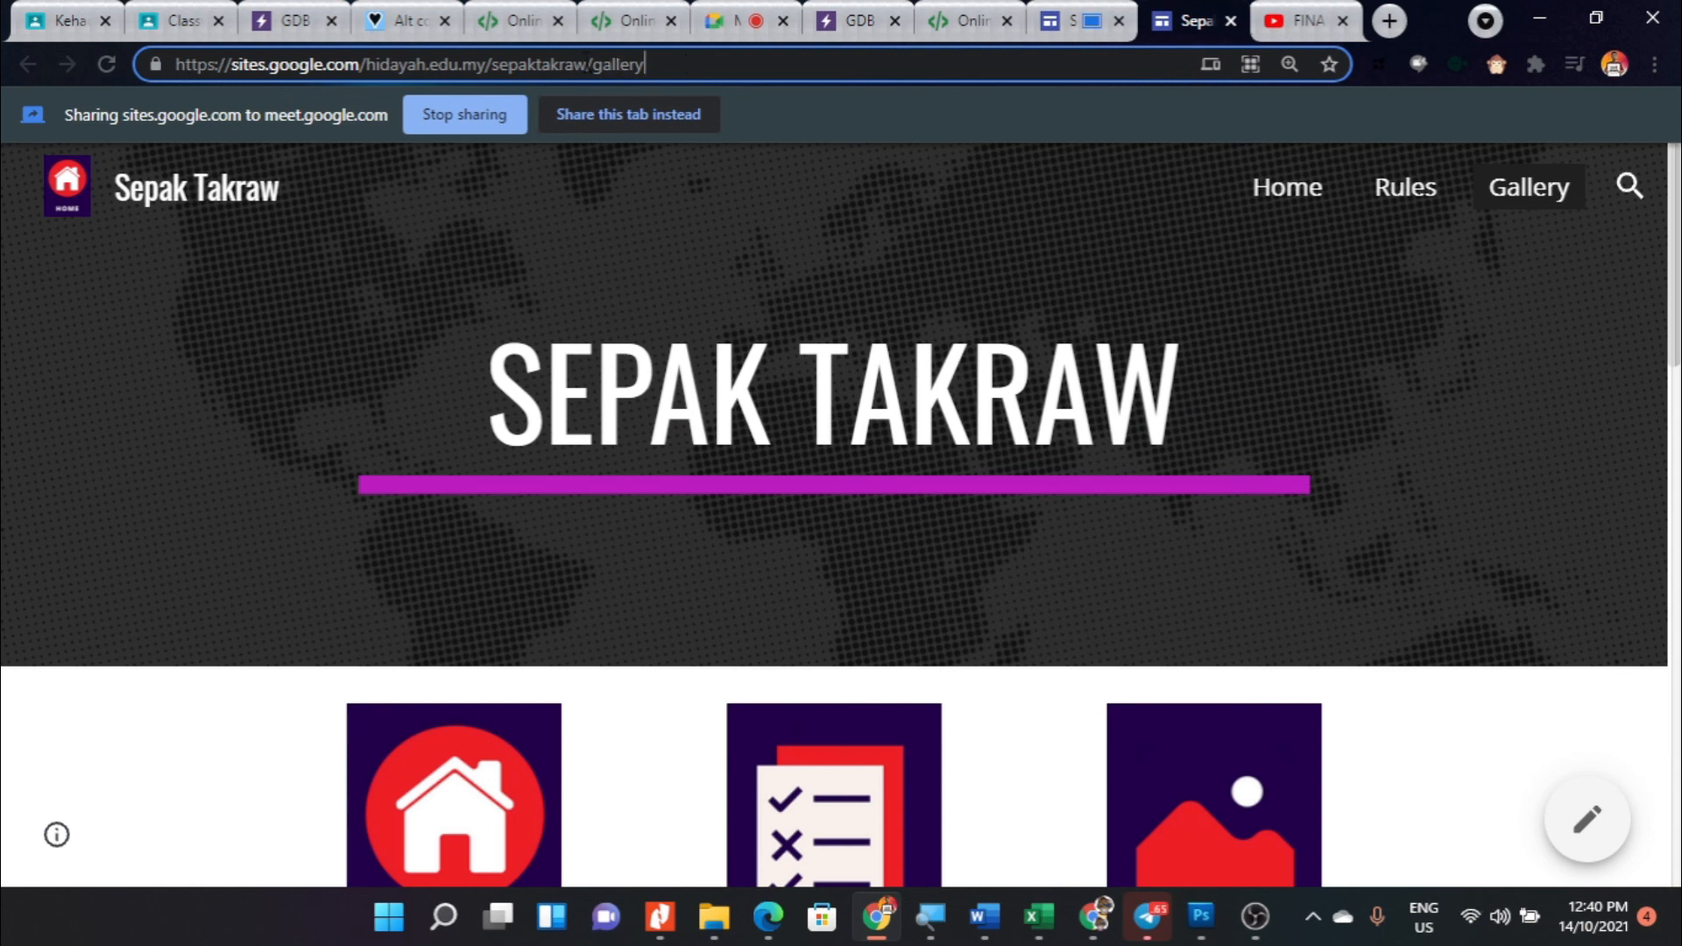
- Switch to the Google Meet call, stop presenting the browser tab, and close the meeting's attendance list page
click(732, 21)
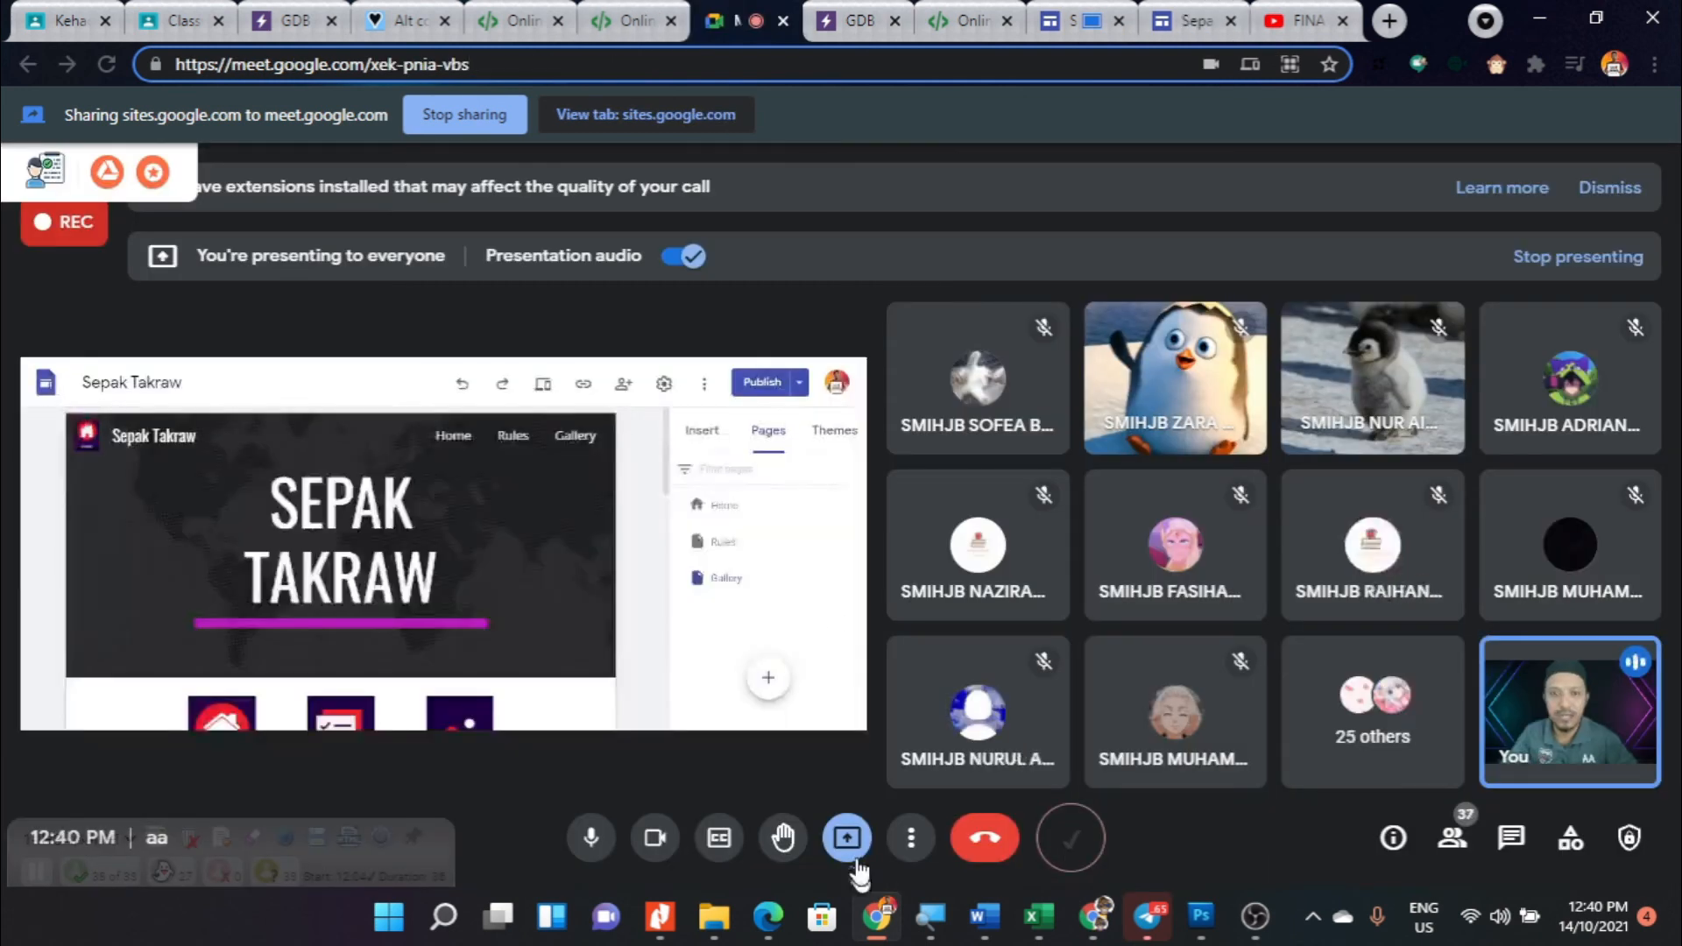
click(850, 842)
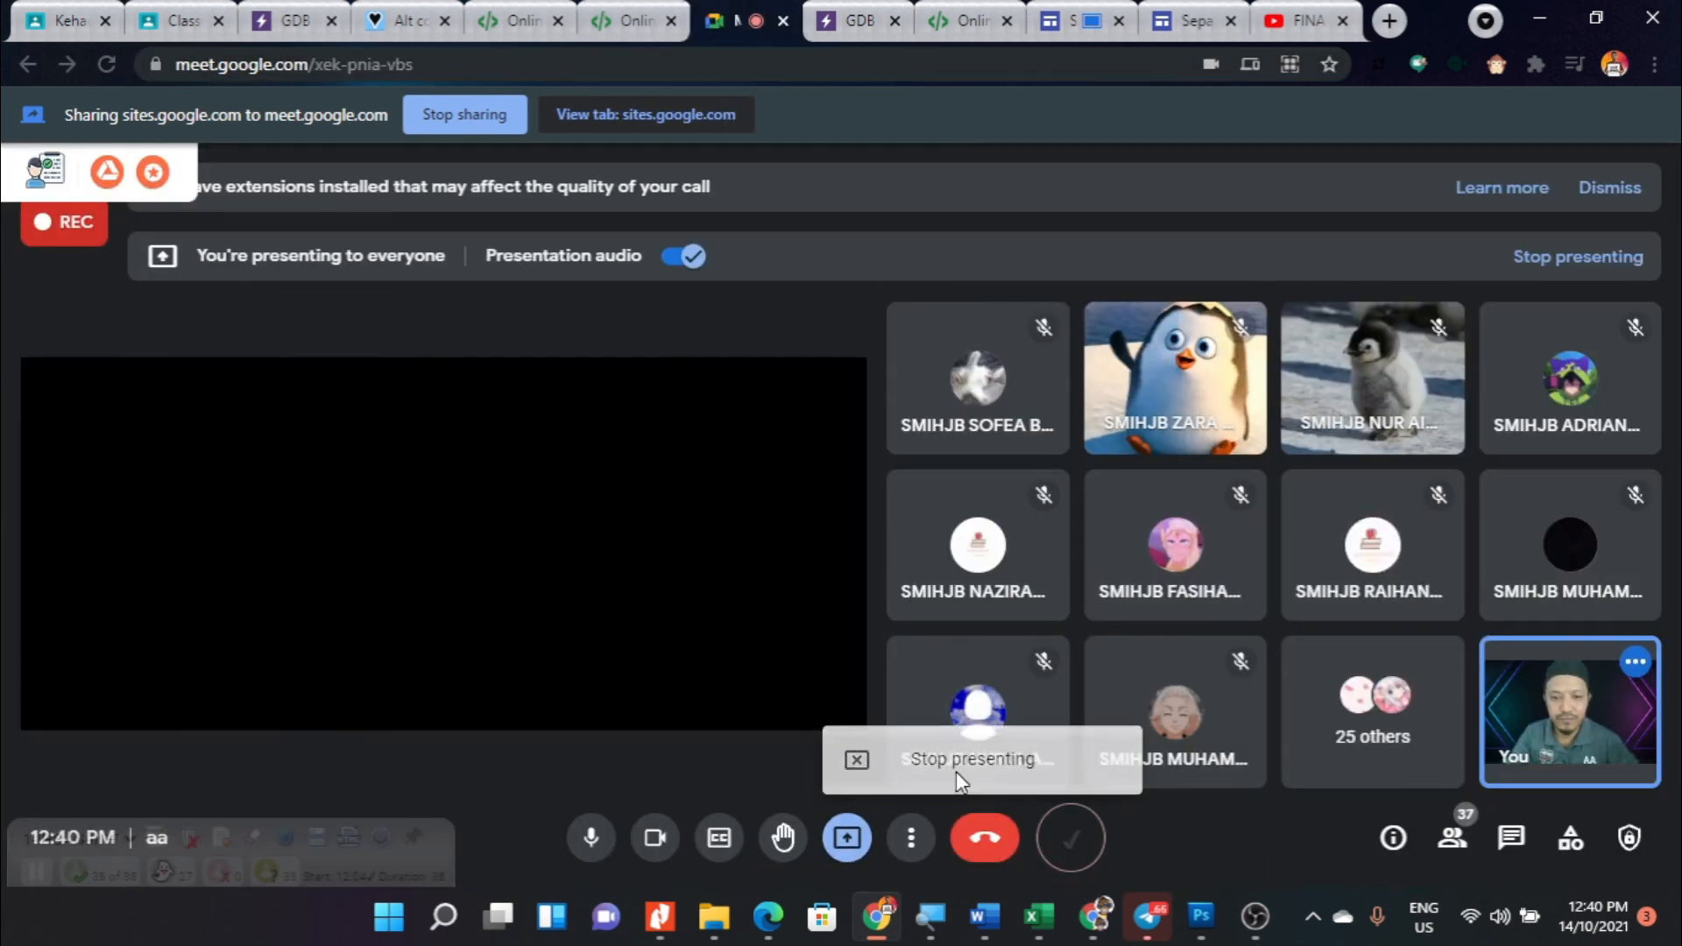
click(956, 772)
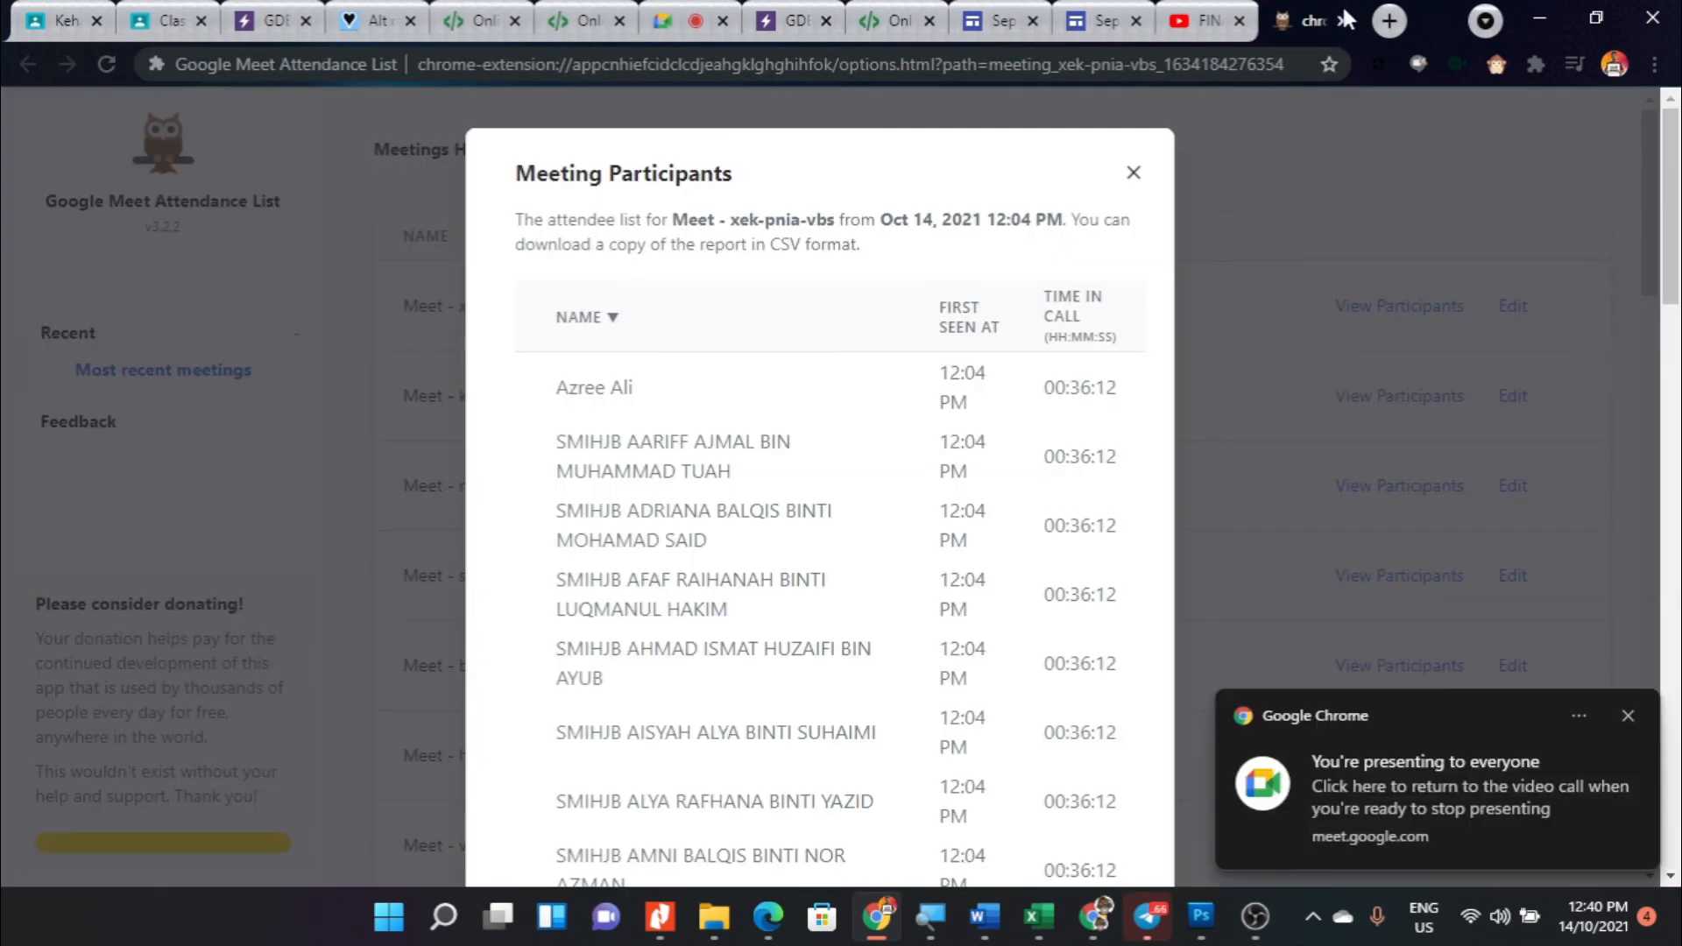
click(1342, 19)
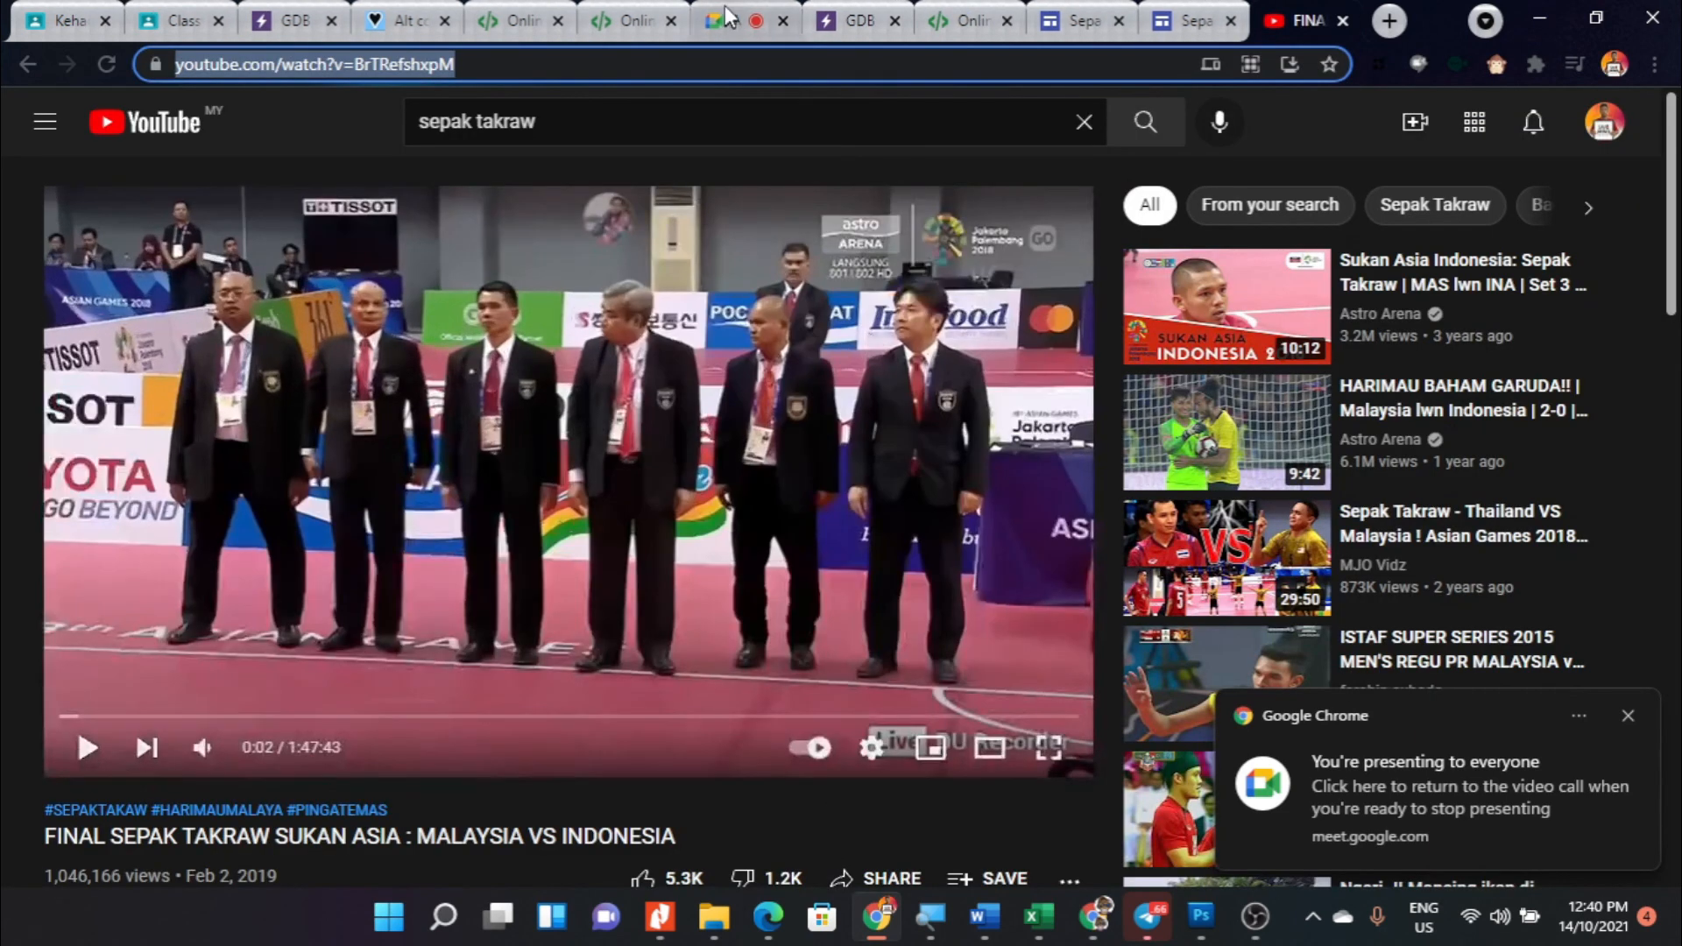
- Return to the Google Meet call and start presenting the entire screen
click(726, 15)
click(847, 837)
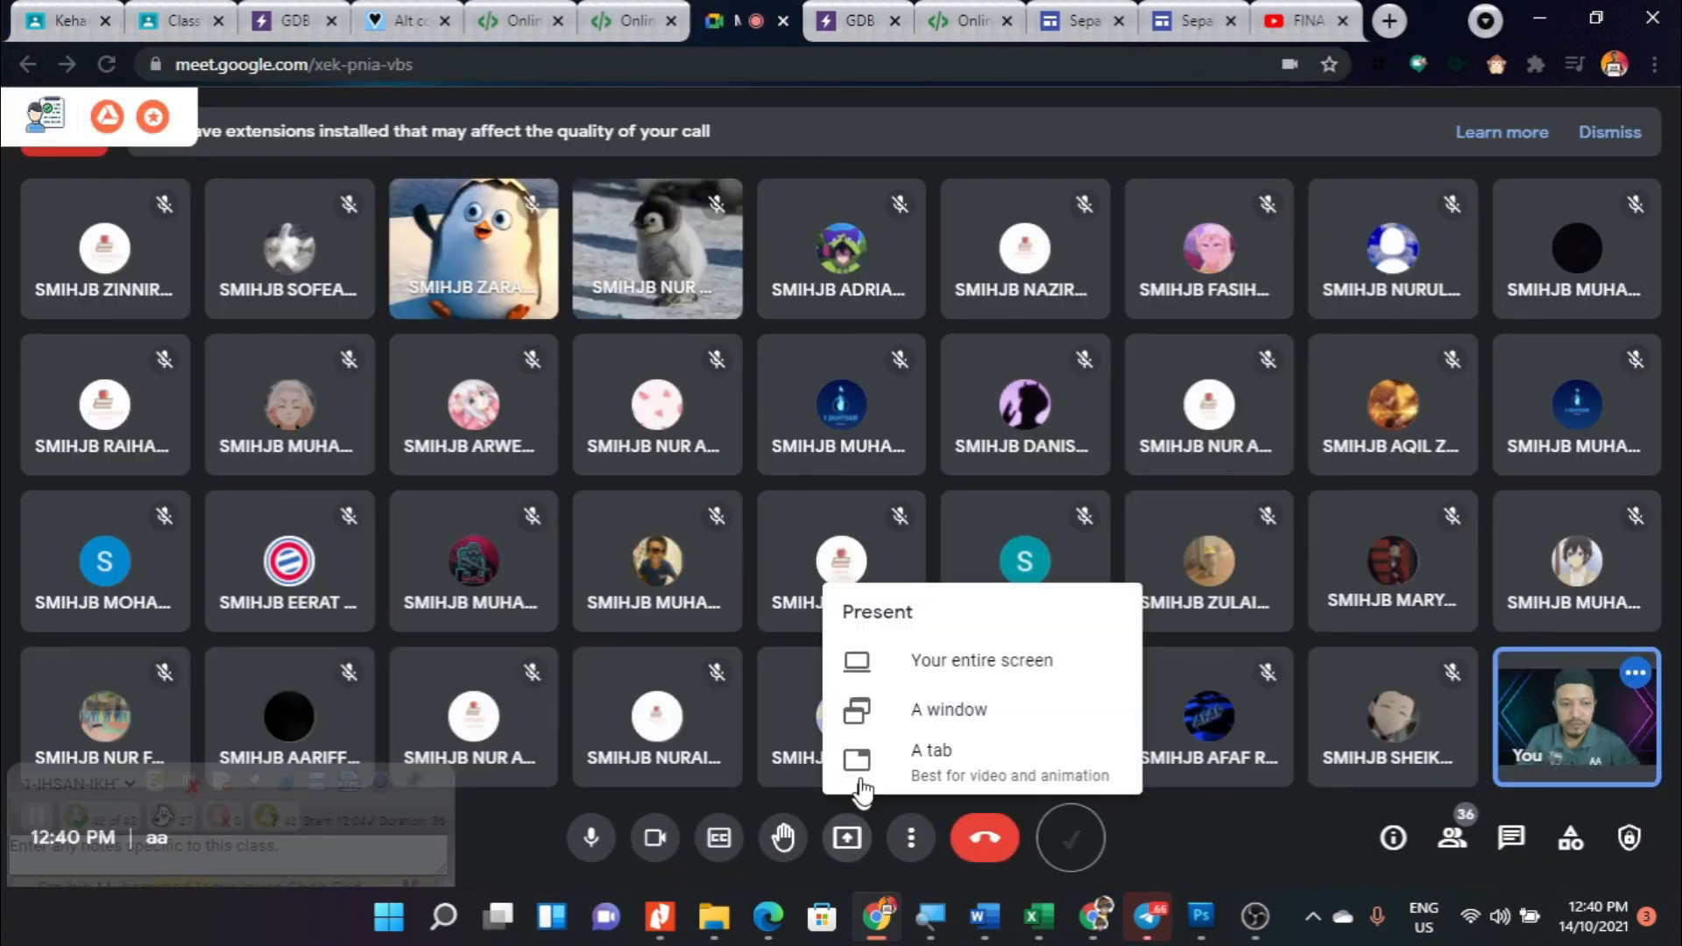
click(930, 661)
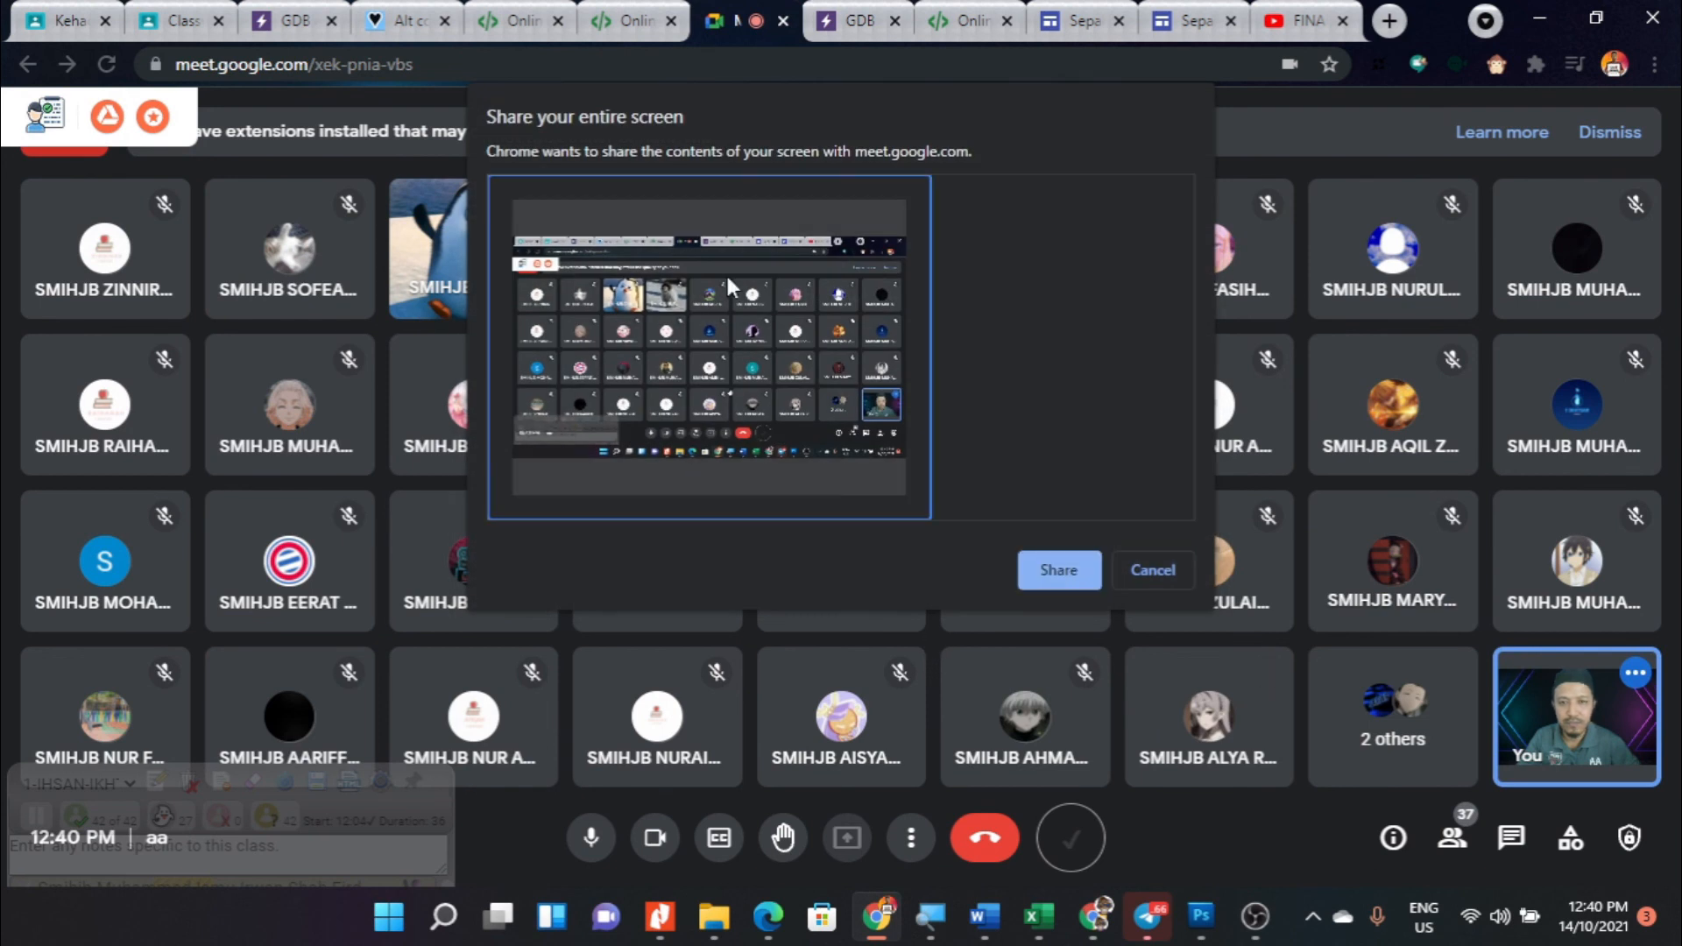
click(1044, 570)
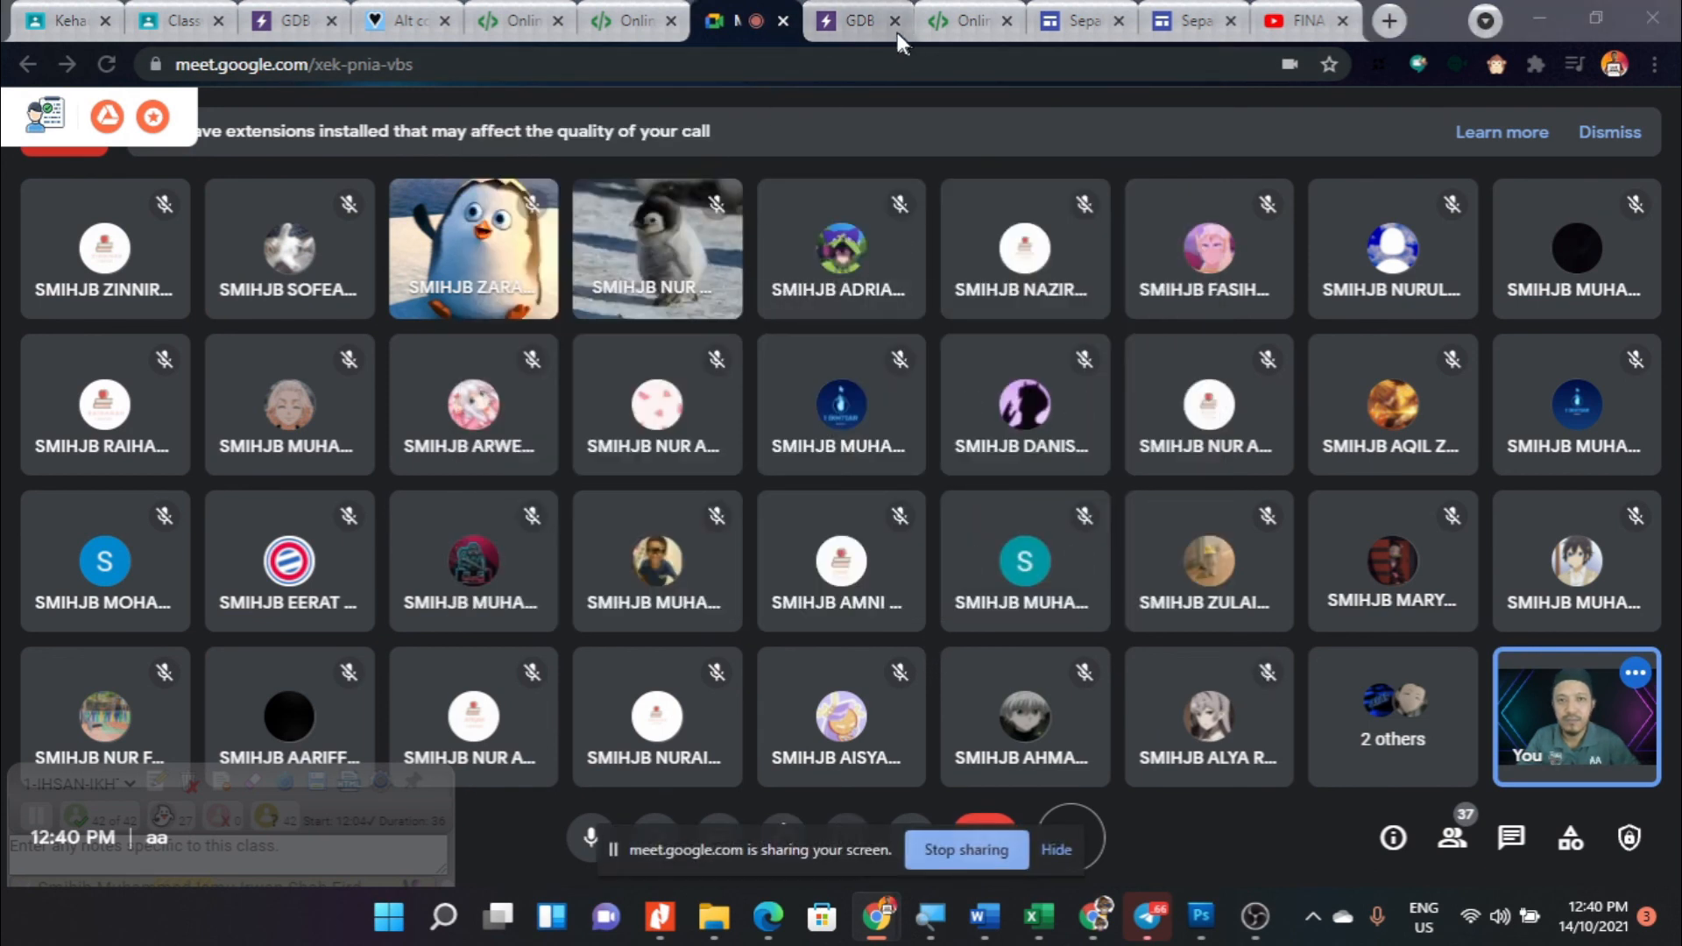
- Return to the published Sepak Takraw Gallery page and enlarge the screen with Magnifier
click(1178, 20)
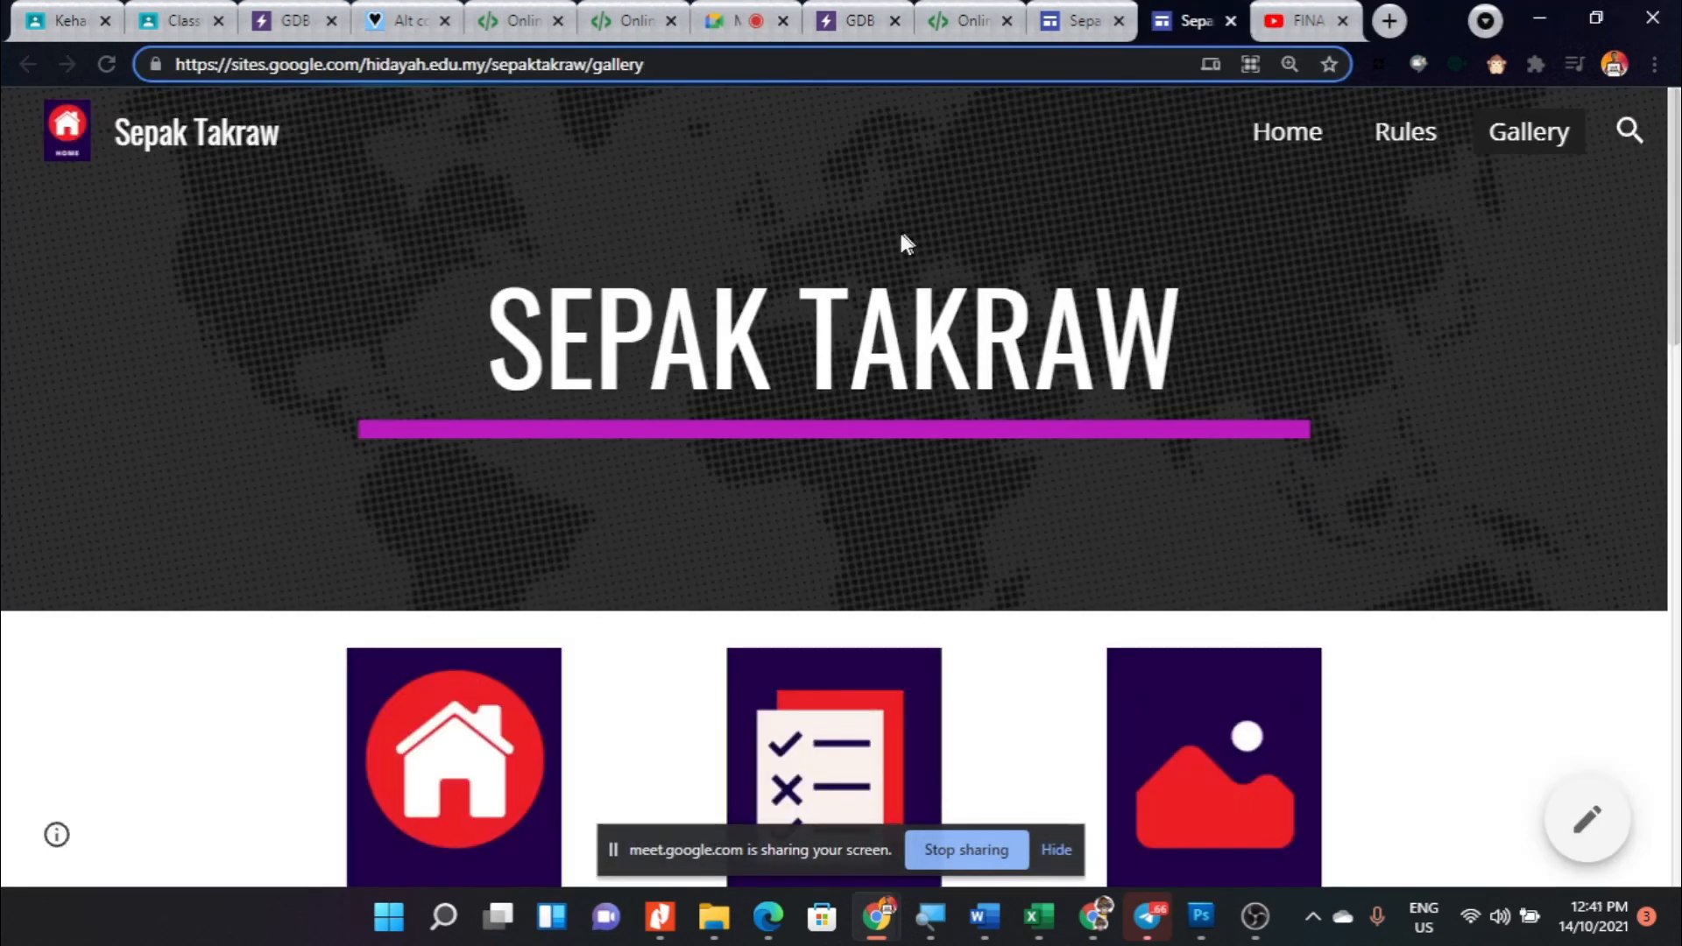
mouse_move(1130, 916)
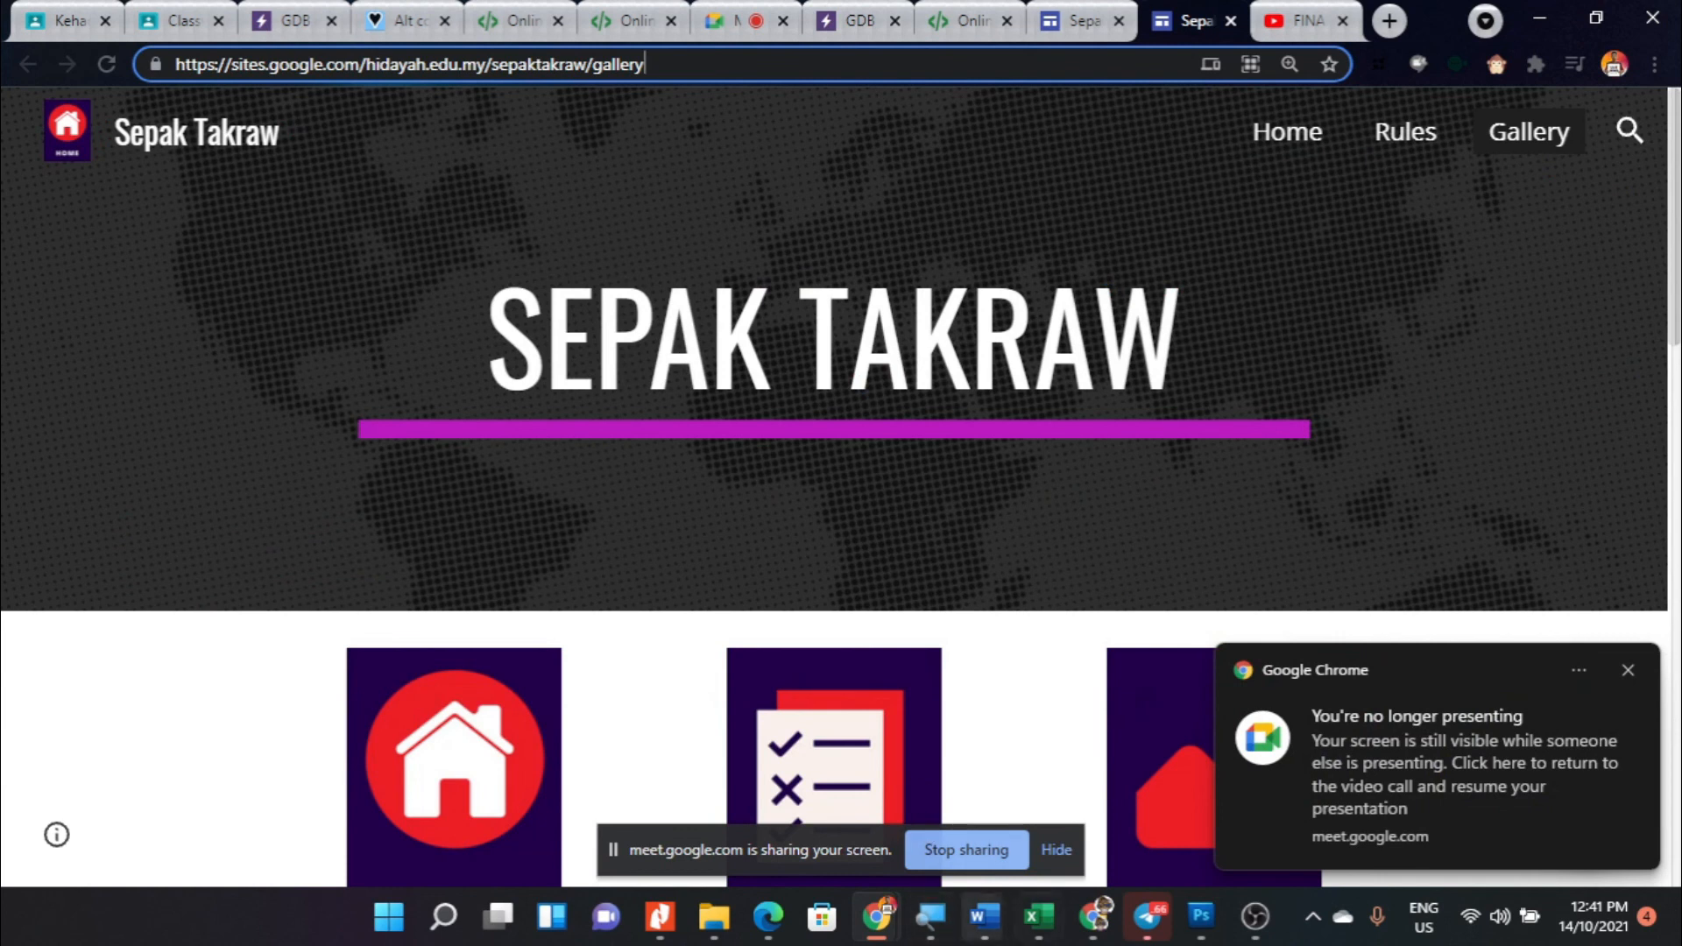
click(930, 916)
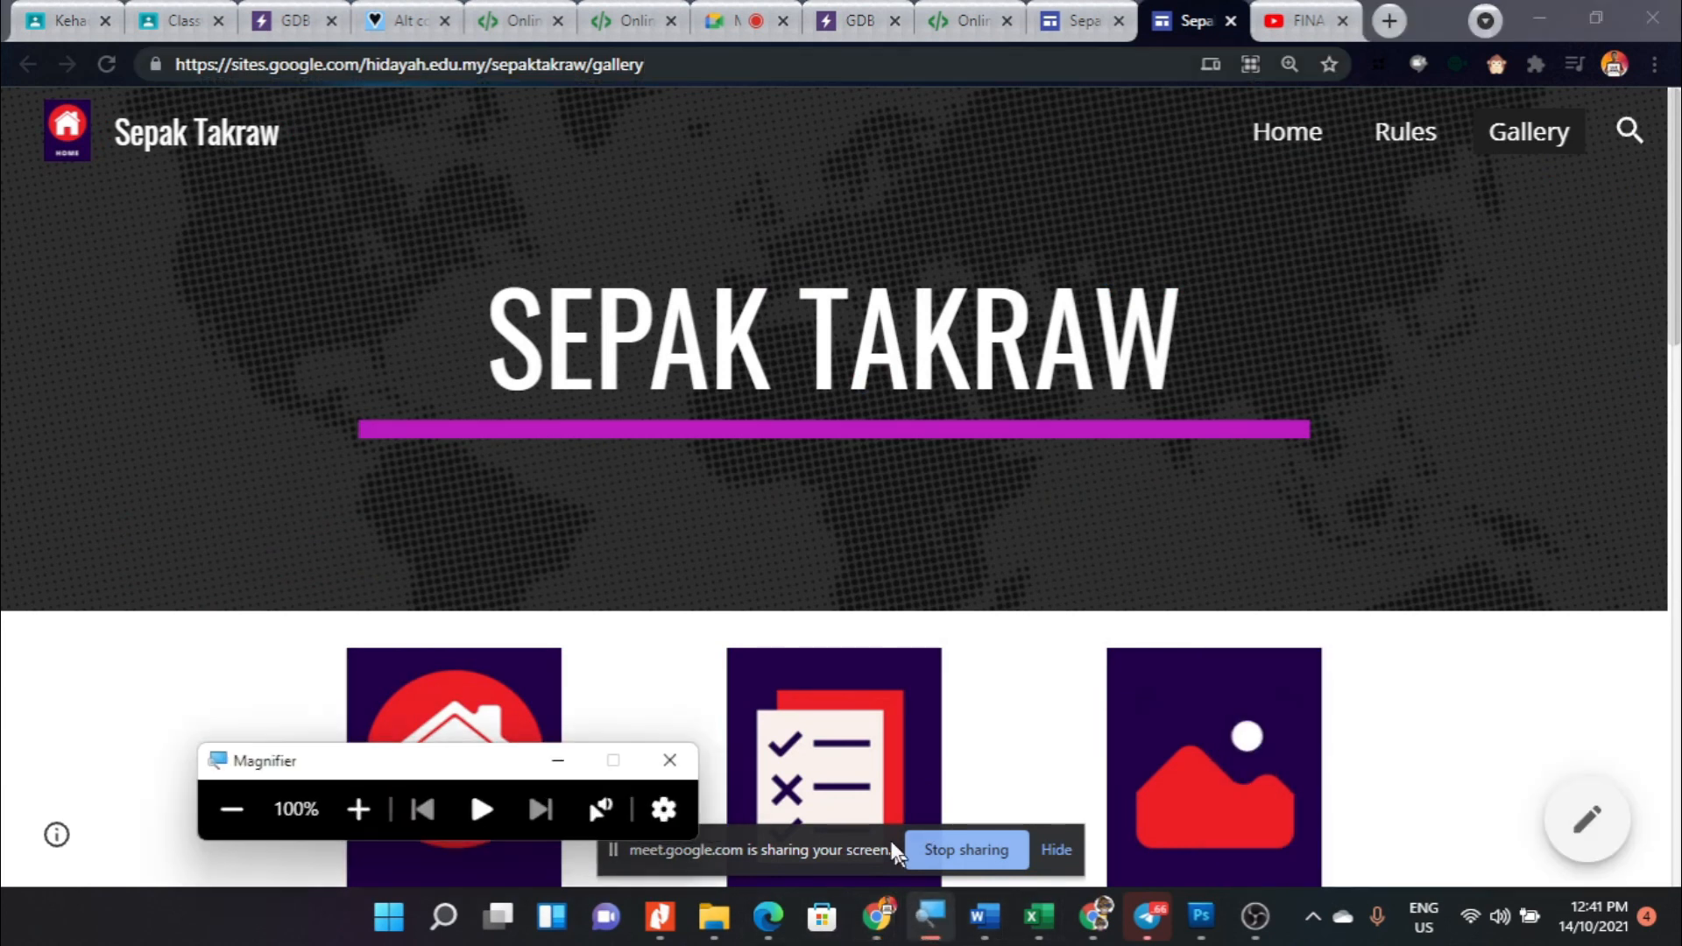
click(358, 809)
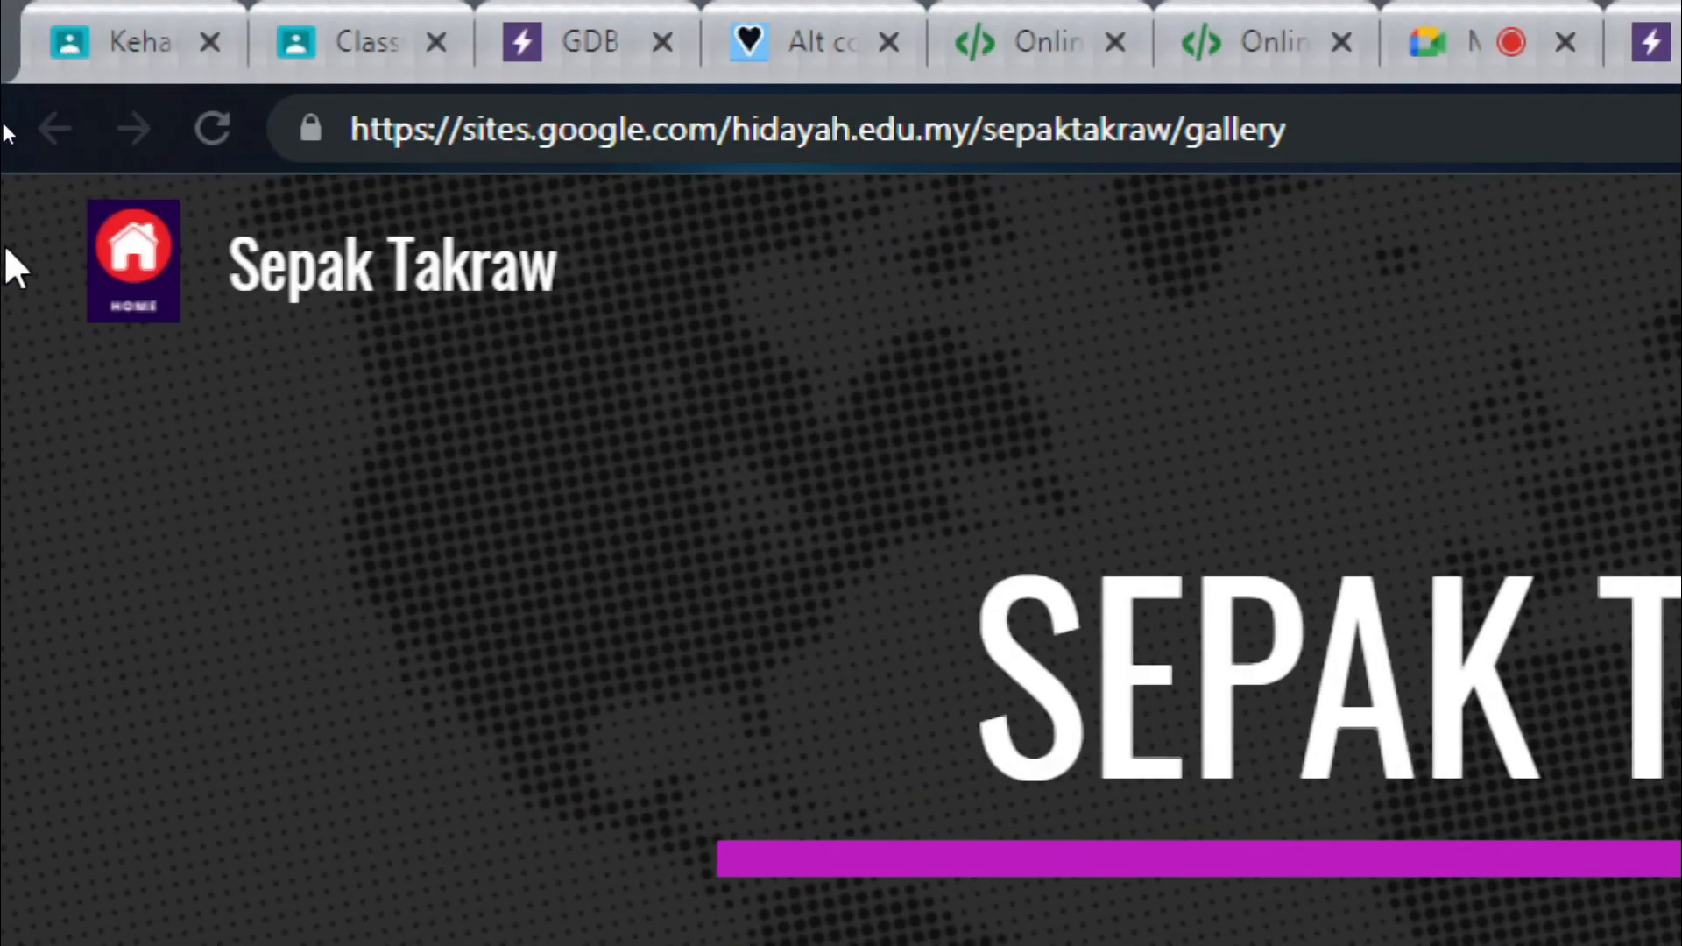
click(355, 127)
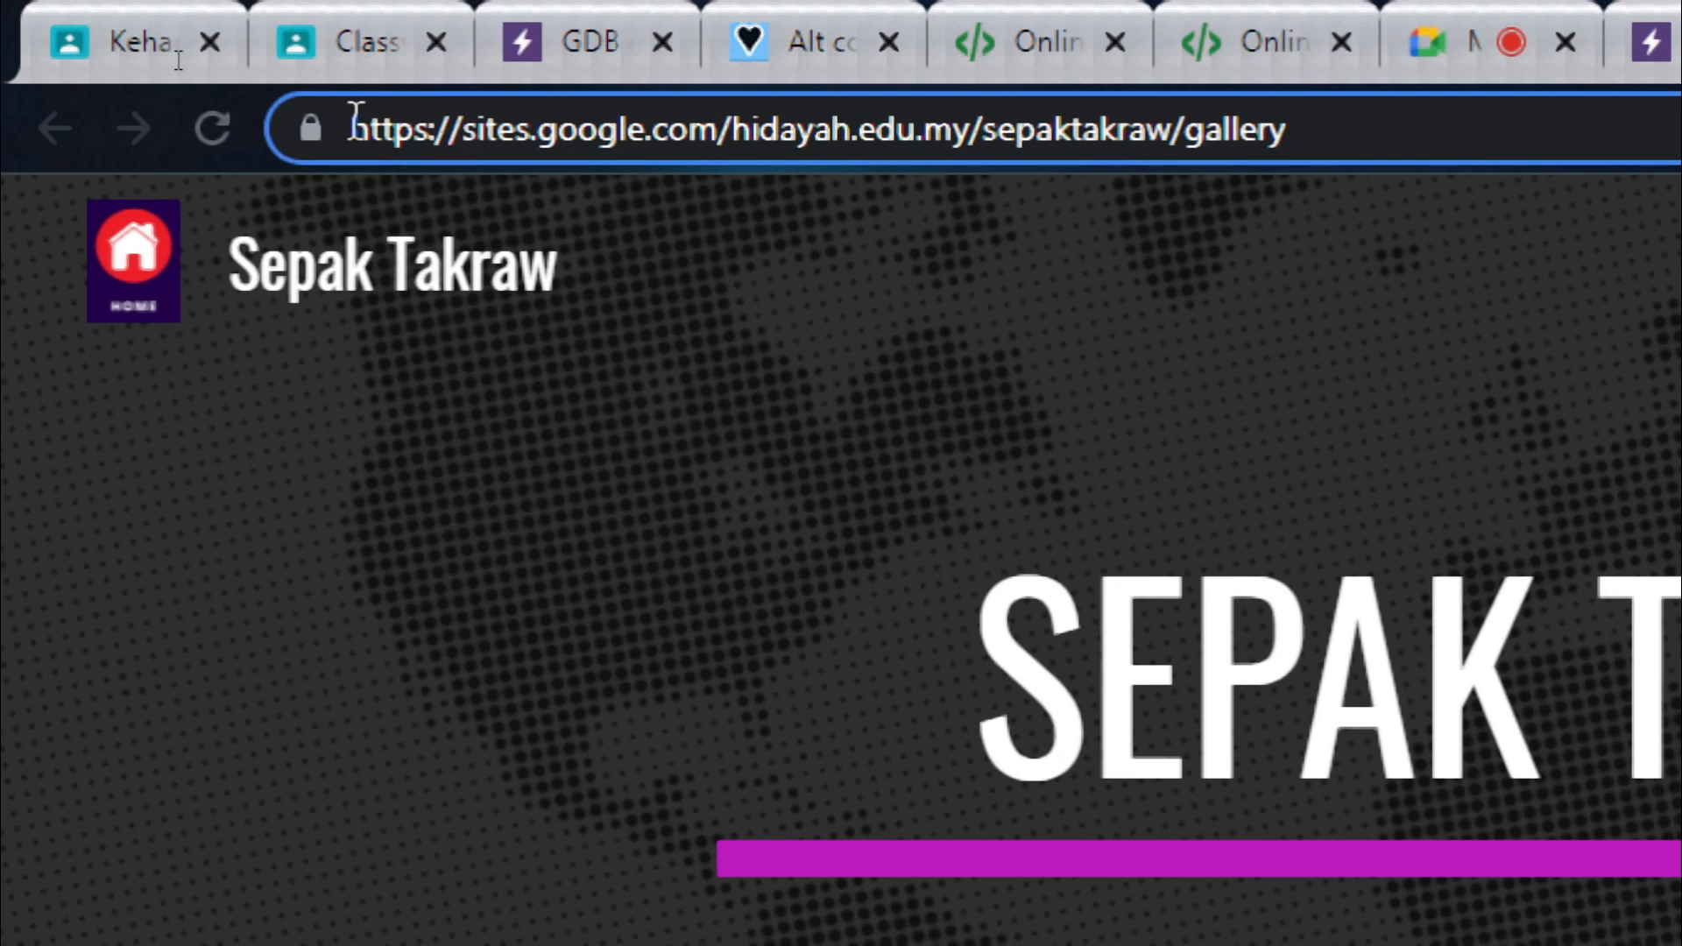
drag(356, 123, 1178, 144)
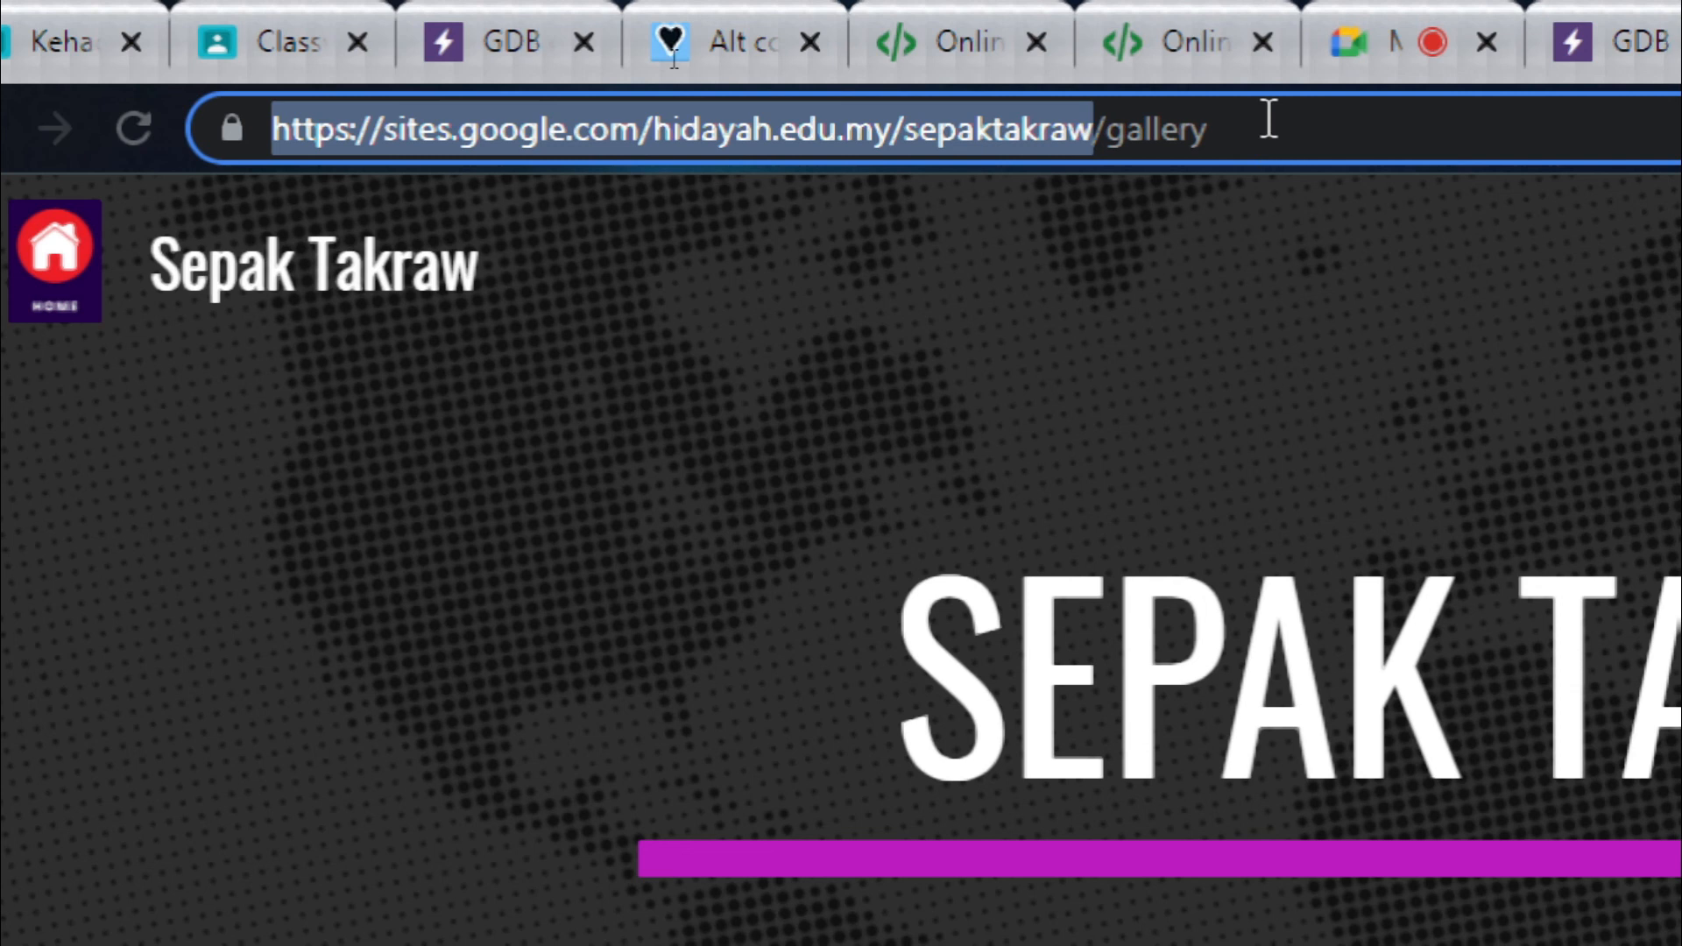
click(453, 129)
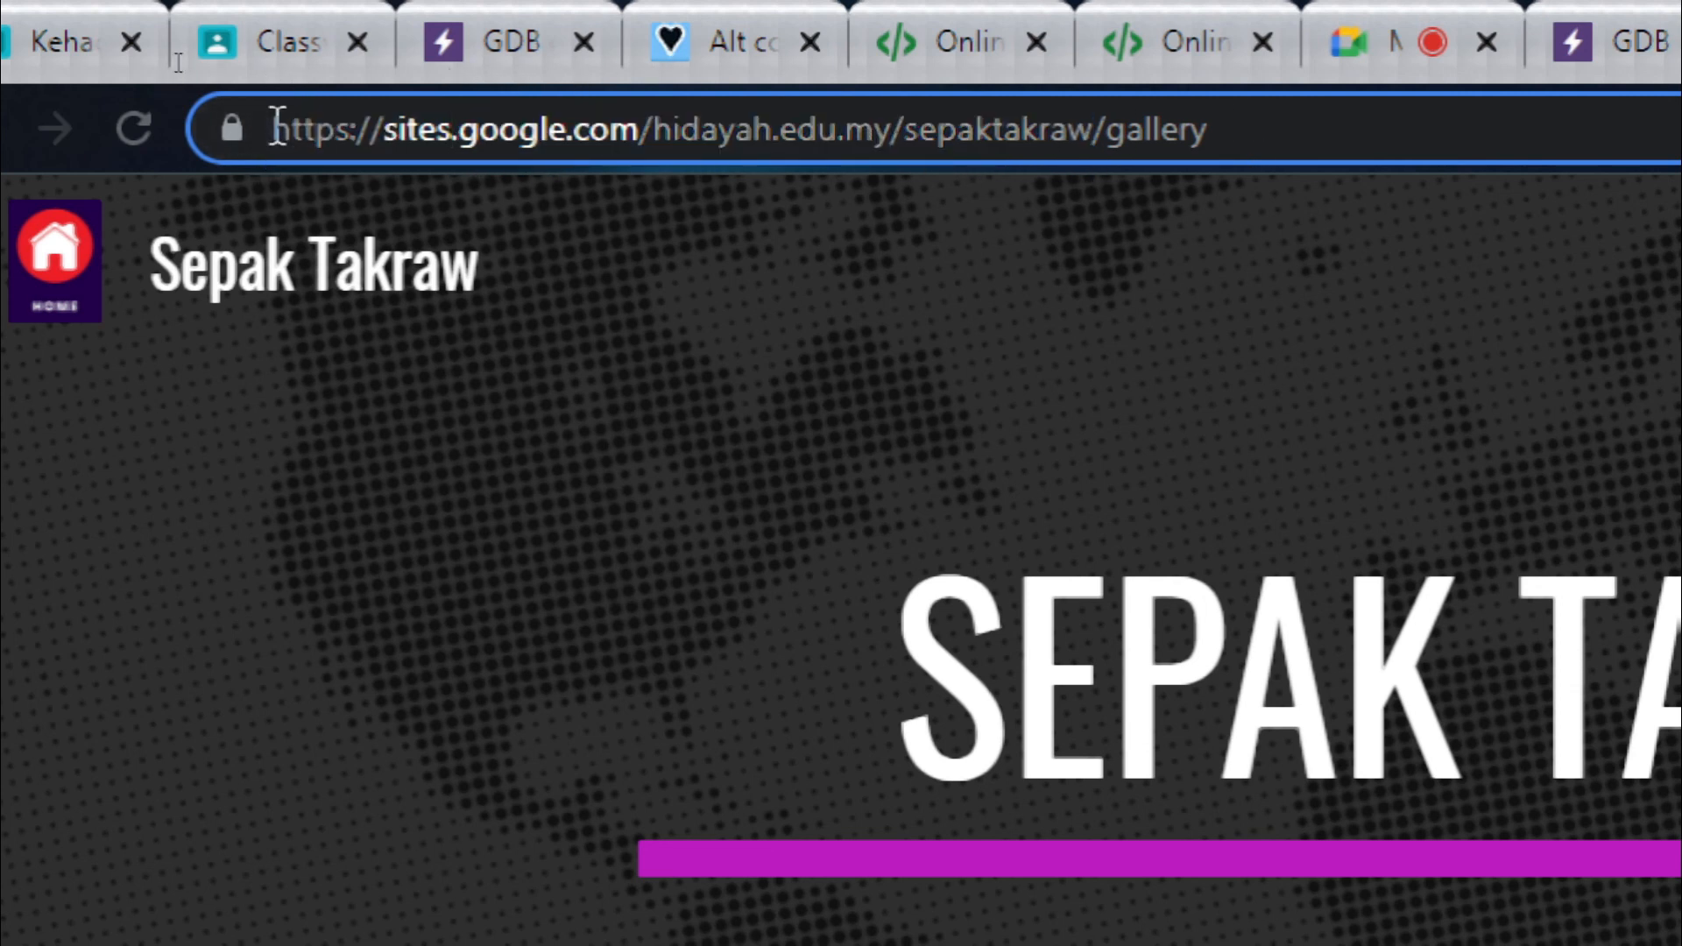
drag(276, 128, 1092, 140)
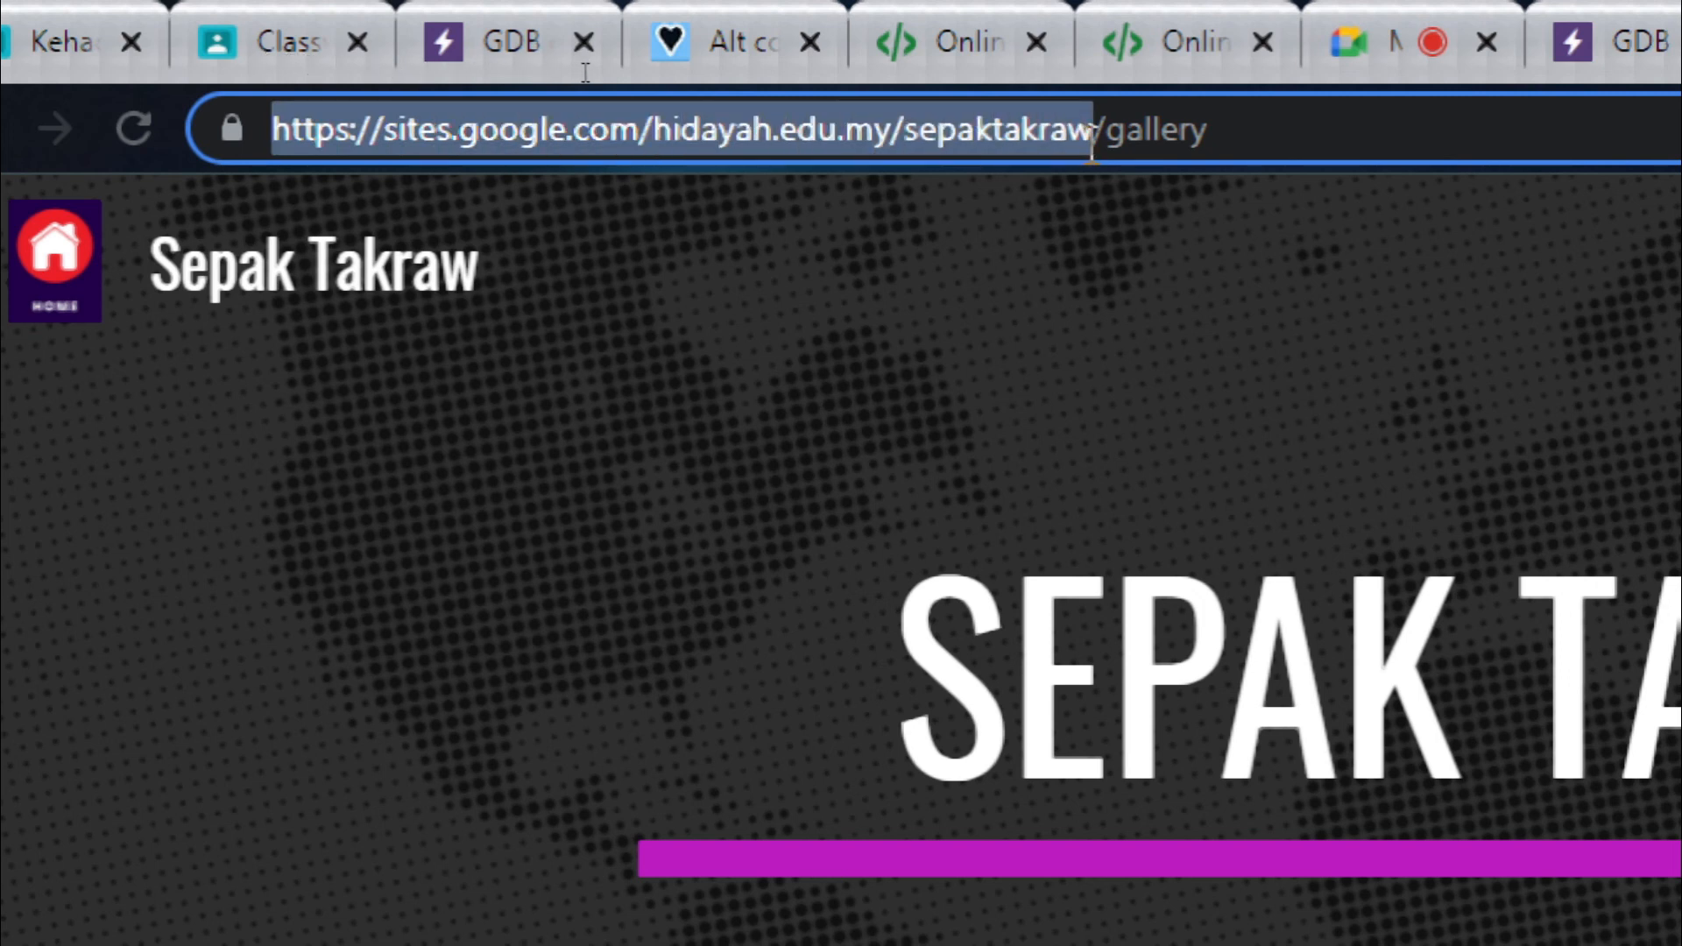
right_click(957, 131)
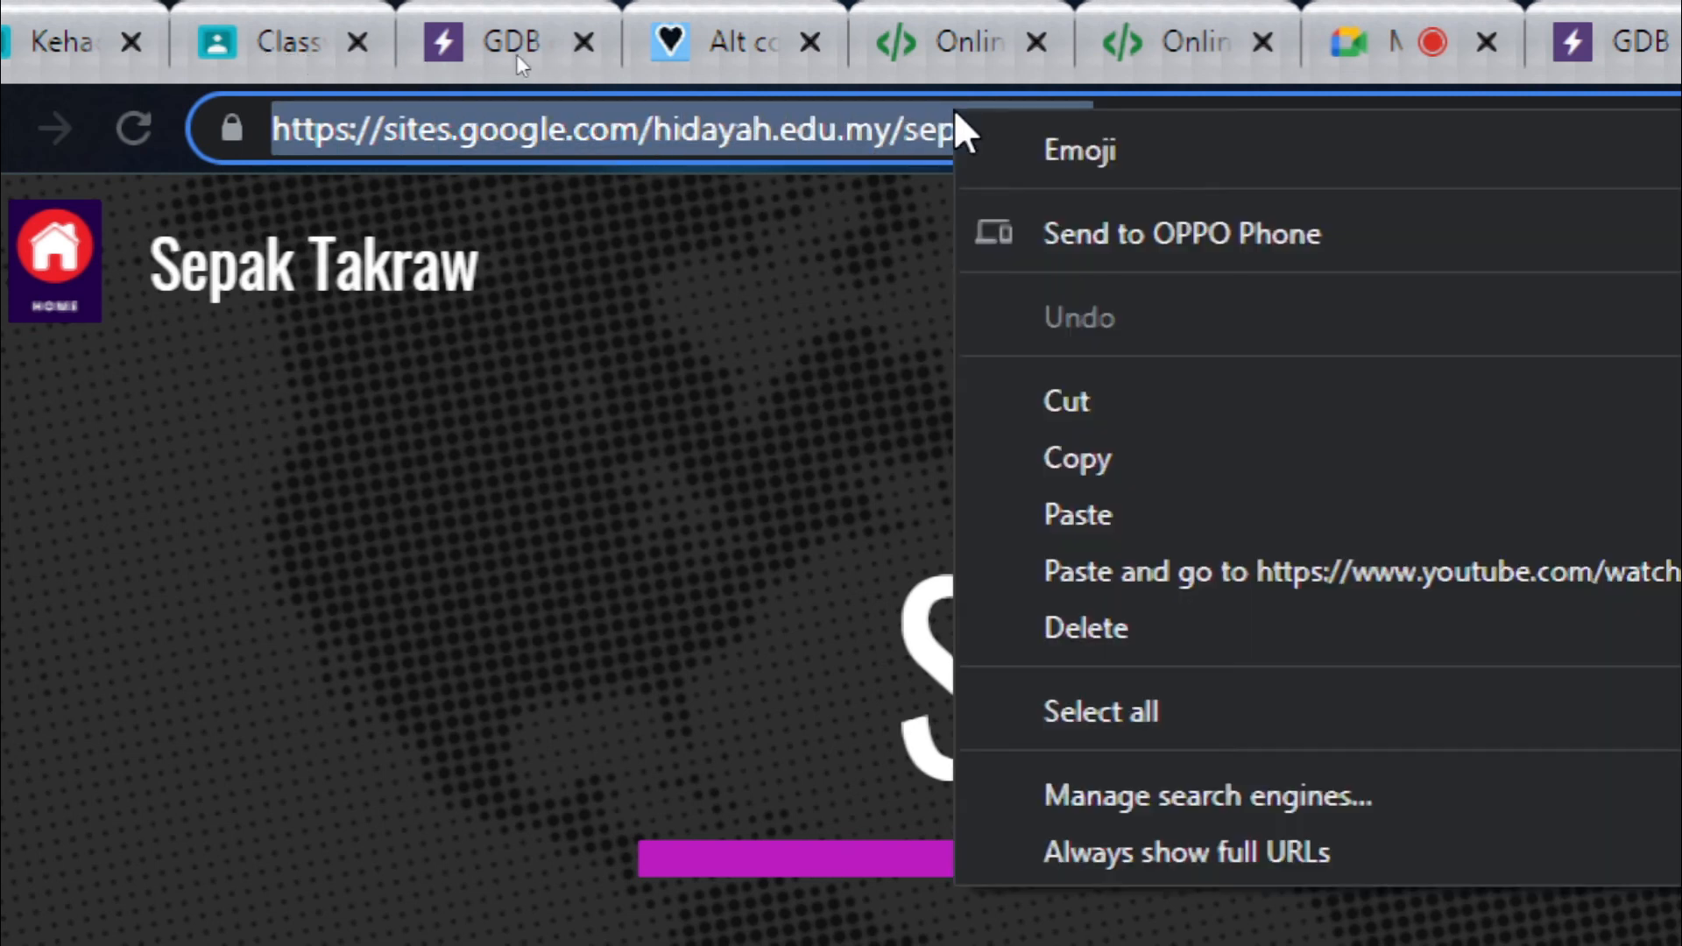
click(1125, 457)
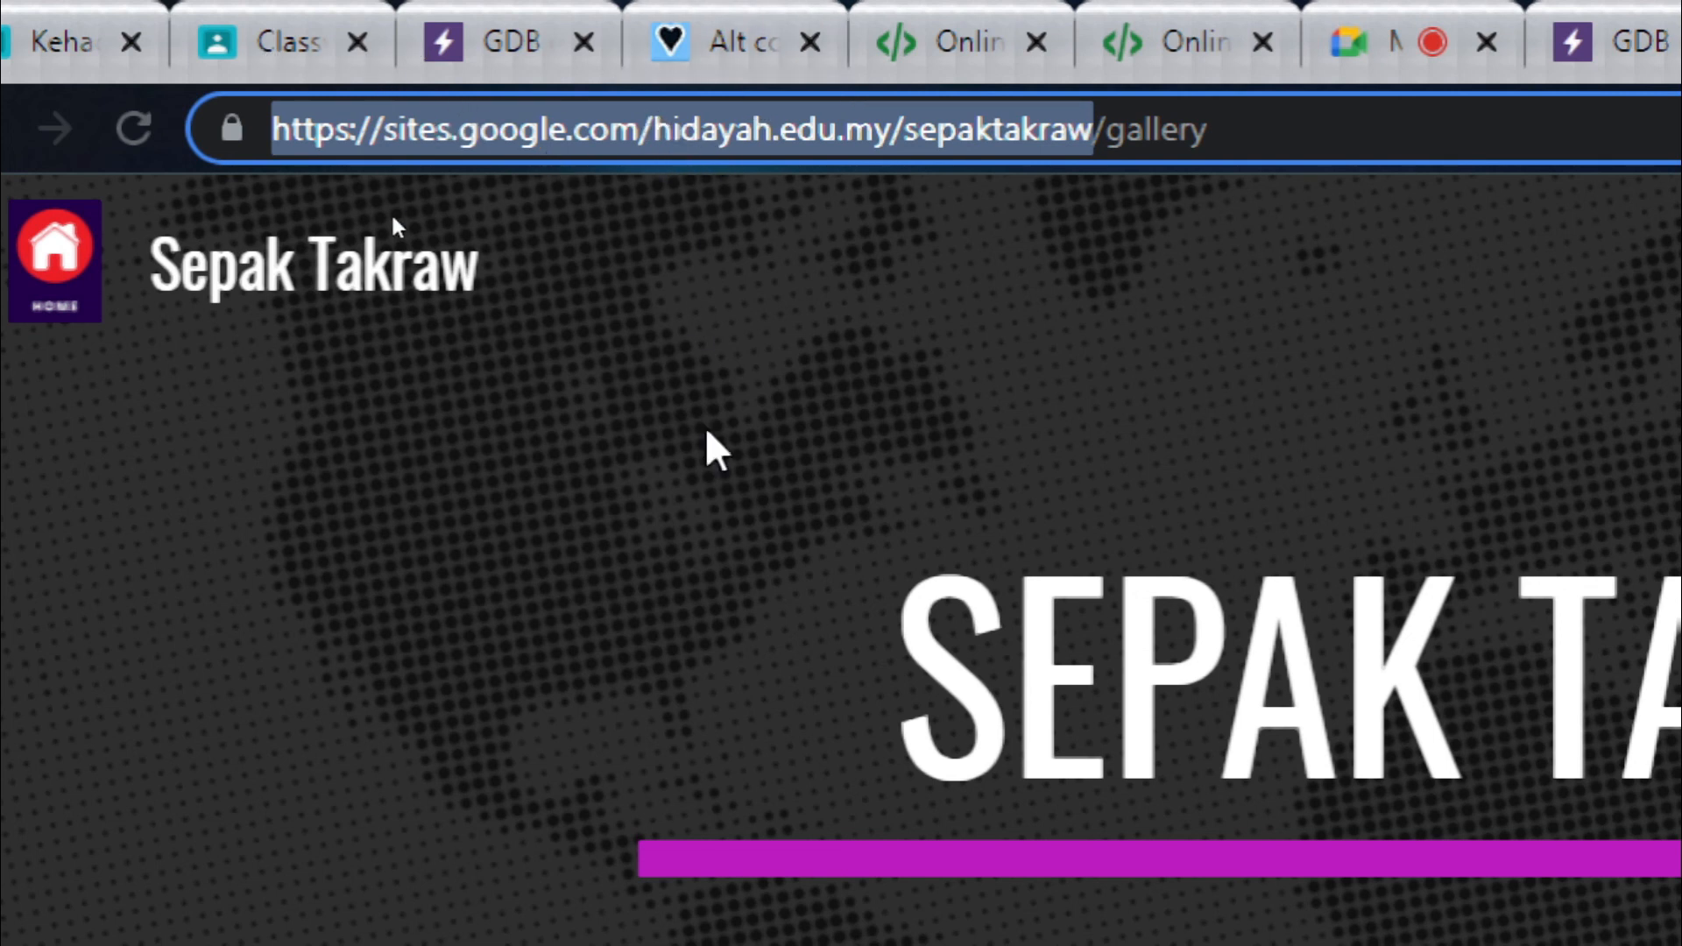
scroll(788, 508, down, 5)
scroll(9, 569, up, 5)
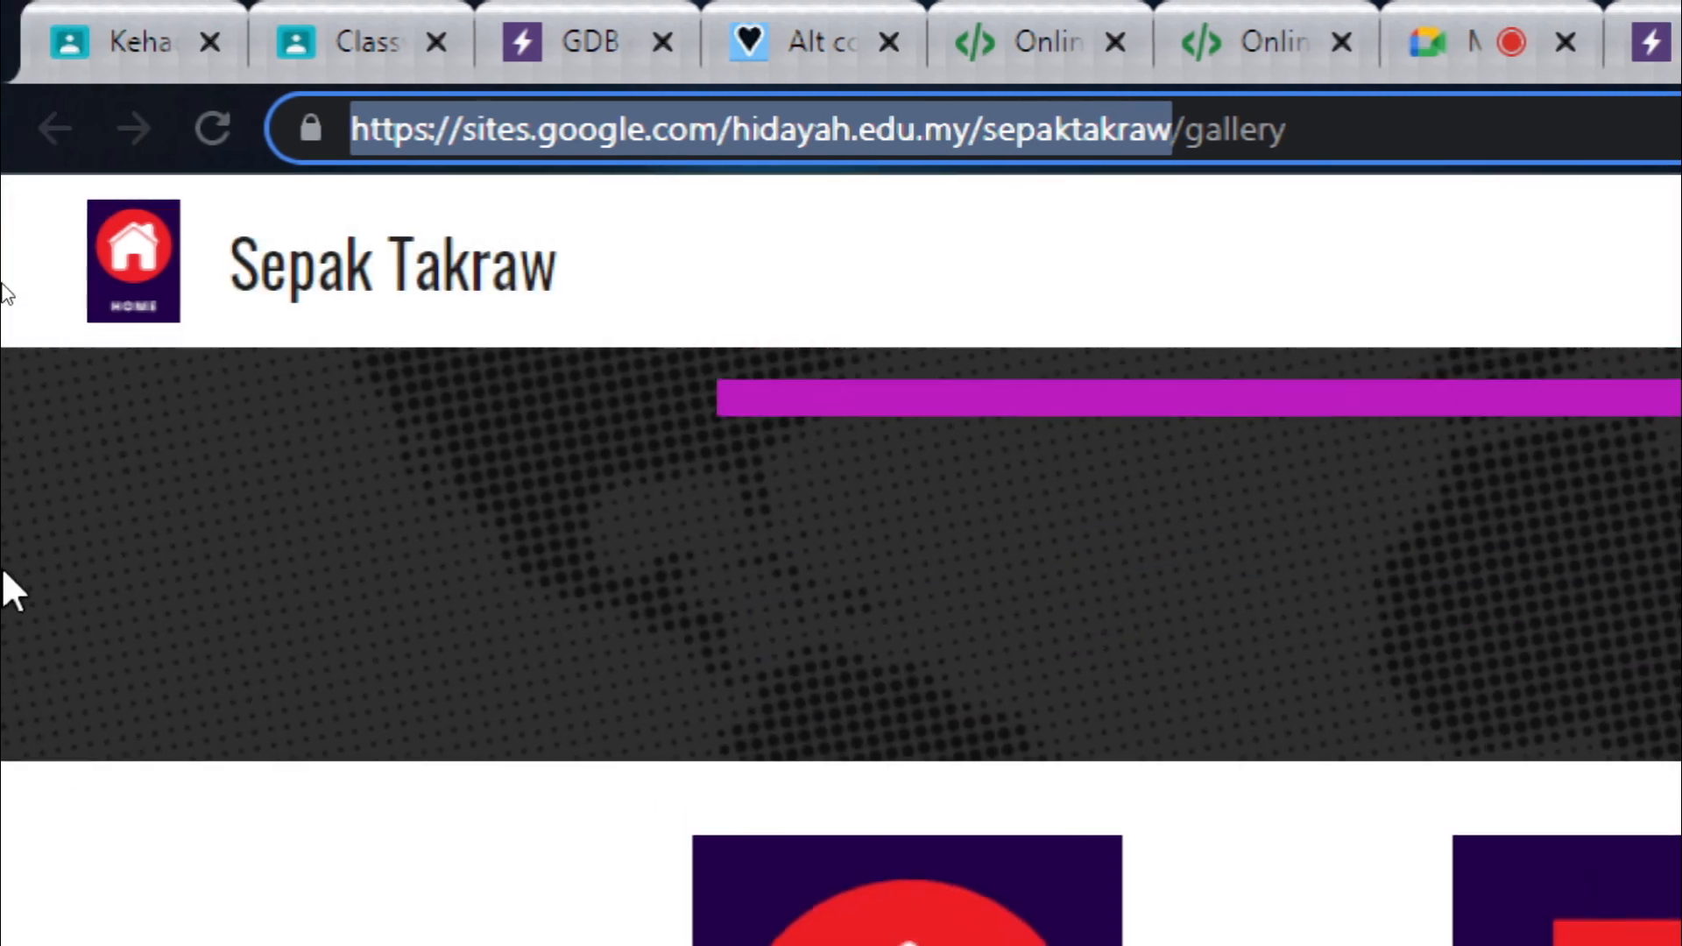